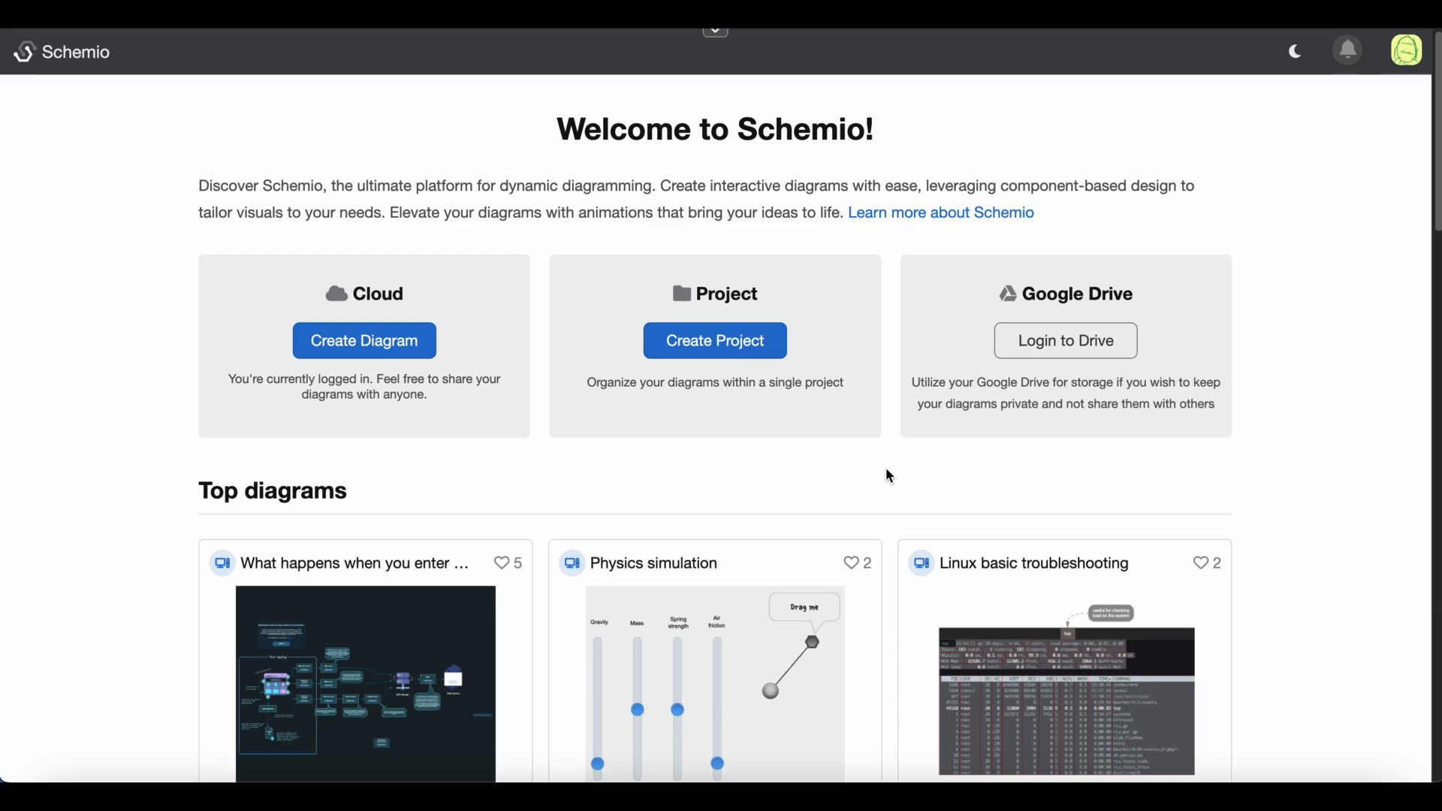
# Create a new public diagram starting from the Empty canvas template
pyautogui.click(371, 351)
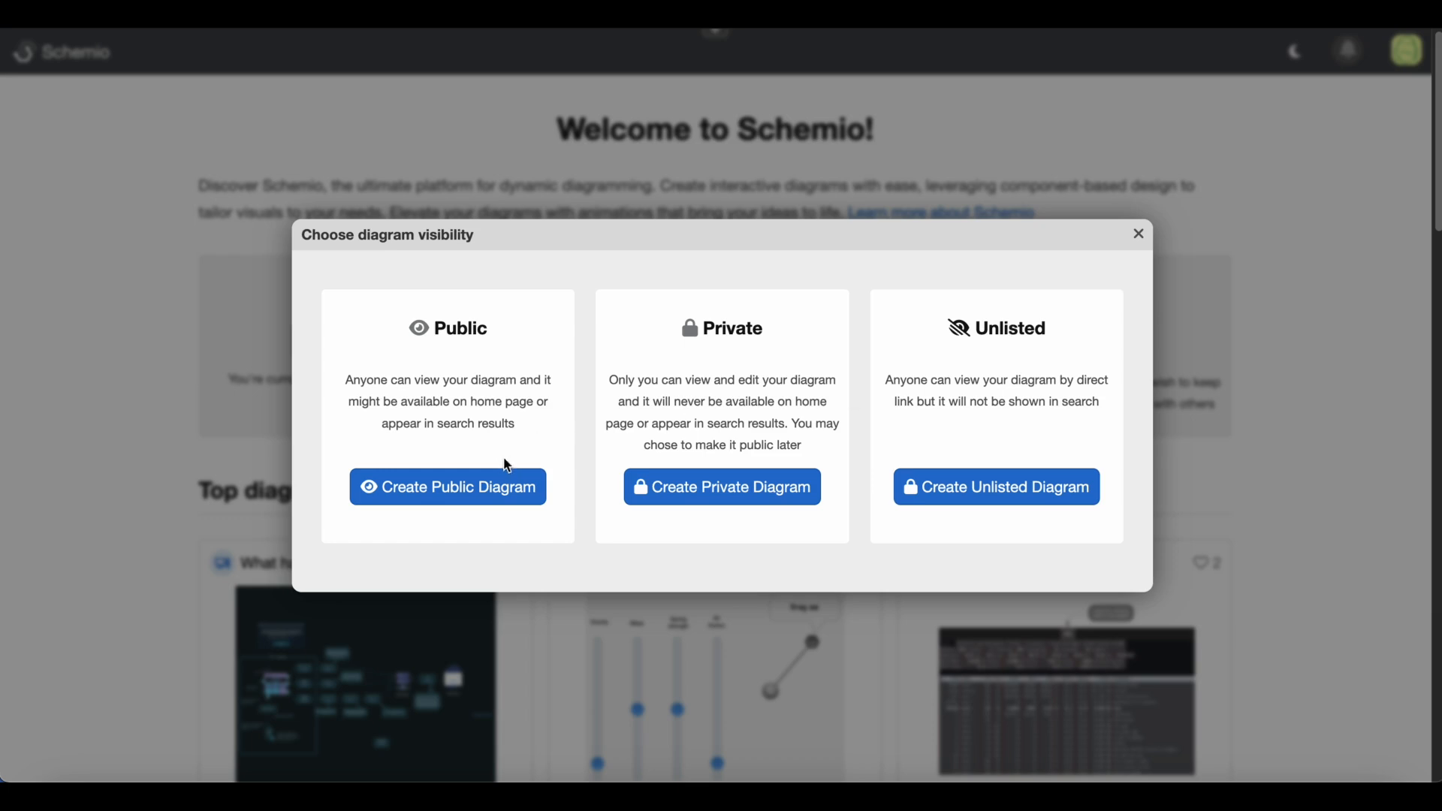
pyautogui.click(476, 487)
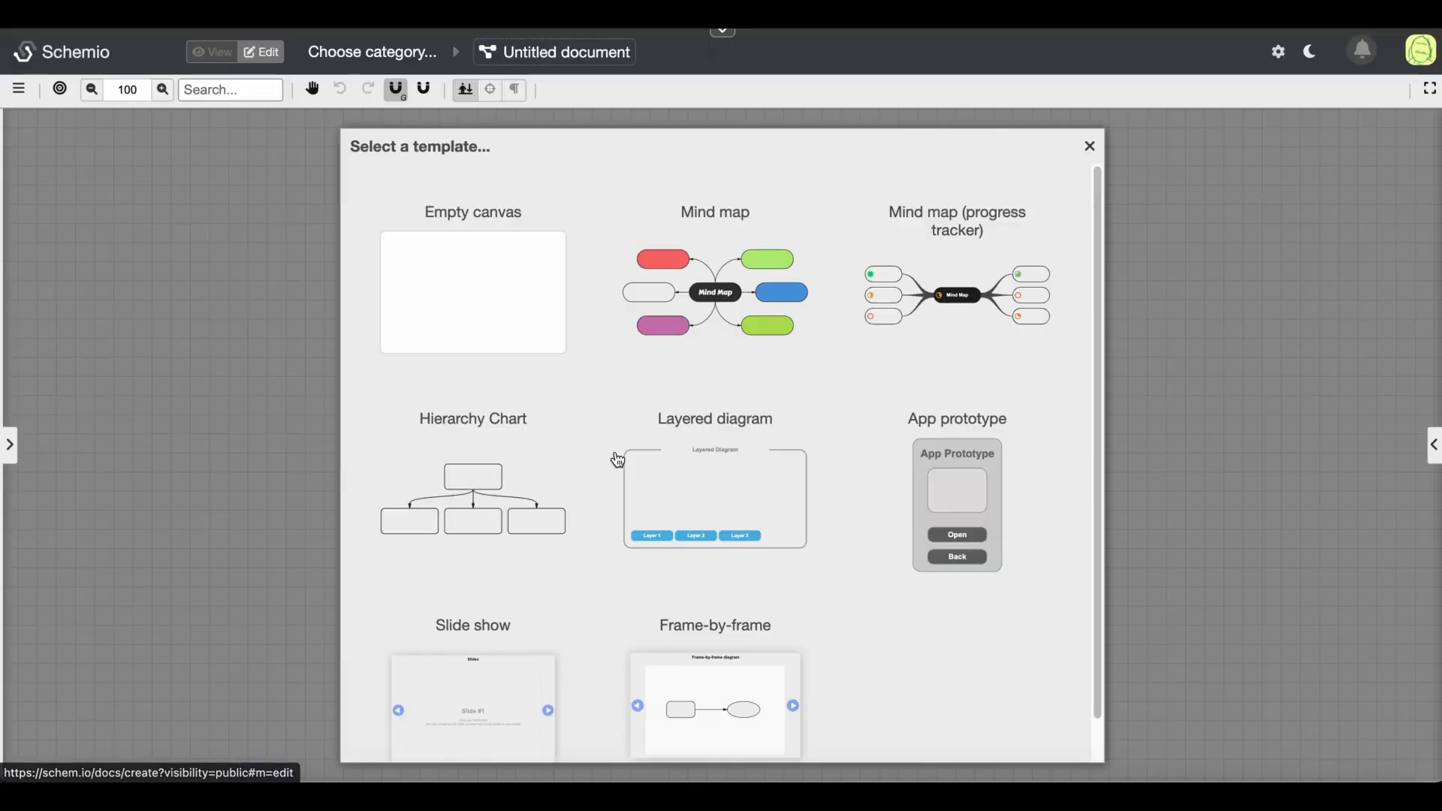
pyautogui.click(472, 291)
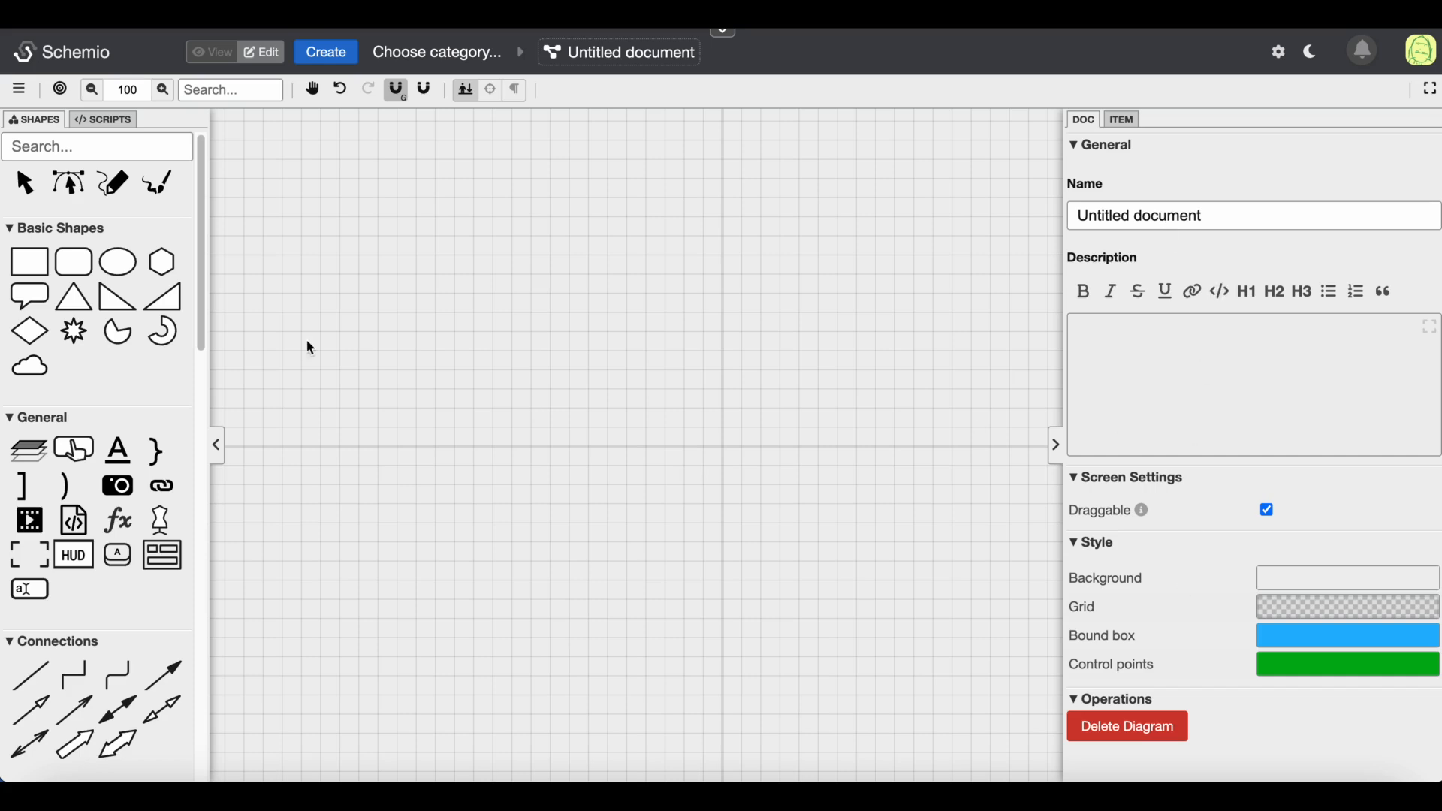
# Draw a rectangle on the canvas and a rounded rectangle of similar size to its right
pyautogui.click(30, 264)
pyautogui.moveTo(364, 261); pyautogui.dragTo(520, 359)
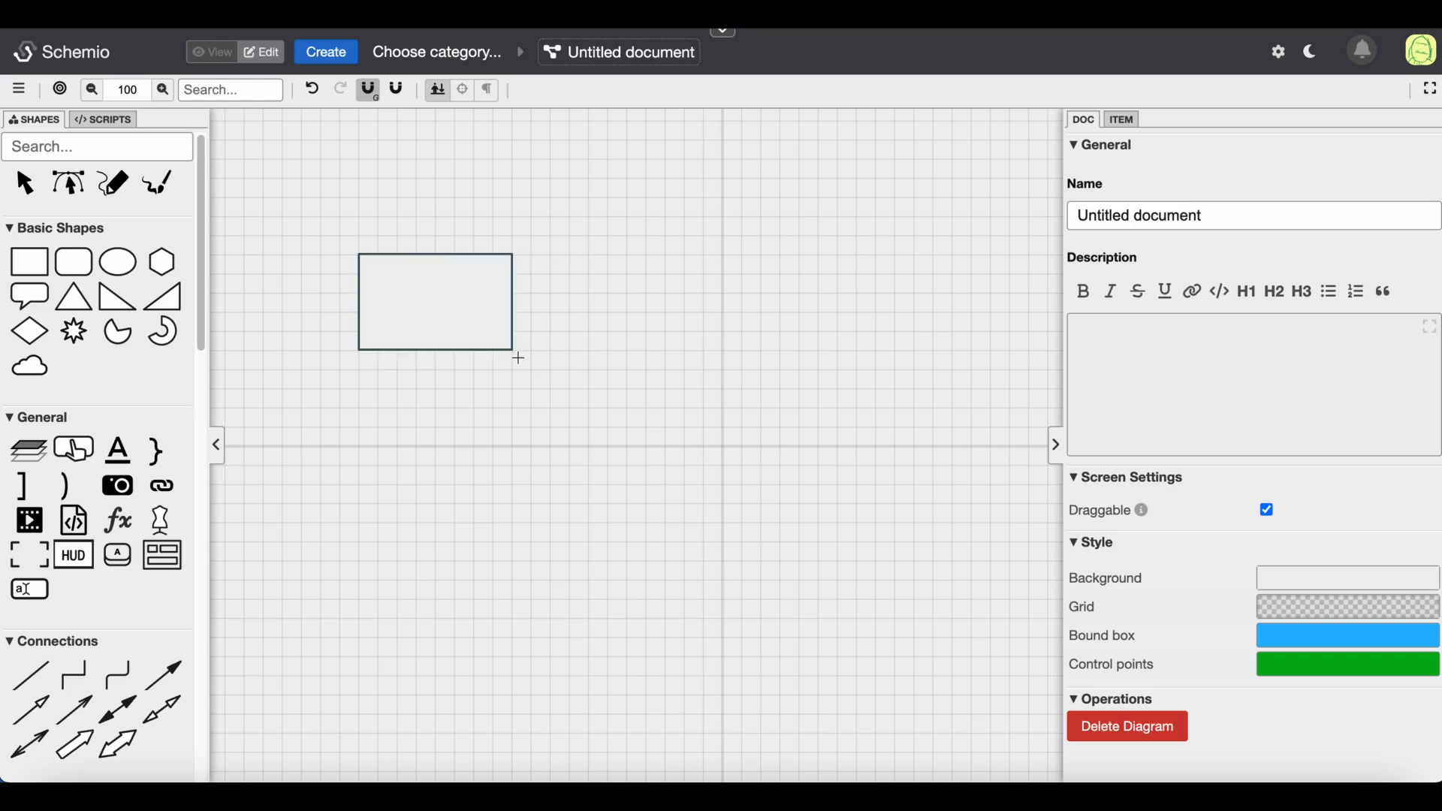
pyautogui.click(74, 263)
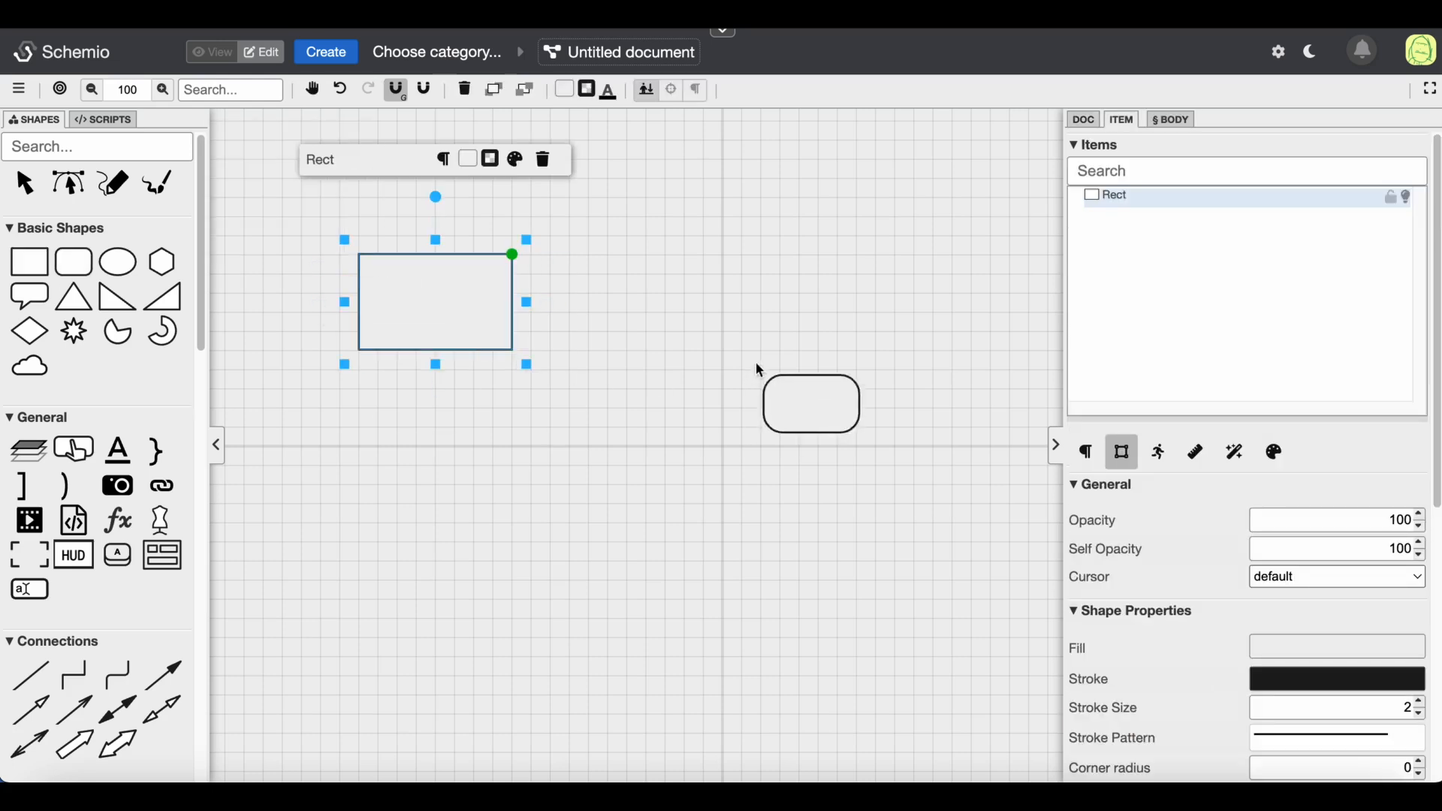
pyautogui.click(738, 272)
pyautogui.moveTo(766, 295); pyautogui.dragTo(736, 290)
pyautogui.moveTo(817, 332); pyautogui.dragTo(871, 365)
# Label the rectangle with the text Nginx
pyautogui.doubleClick(435, 302)
pyautogui.write('Nginx')
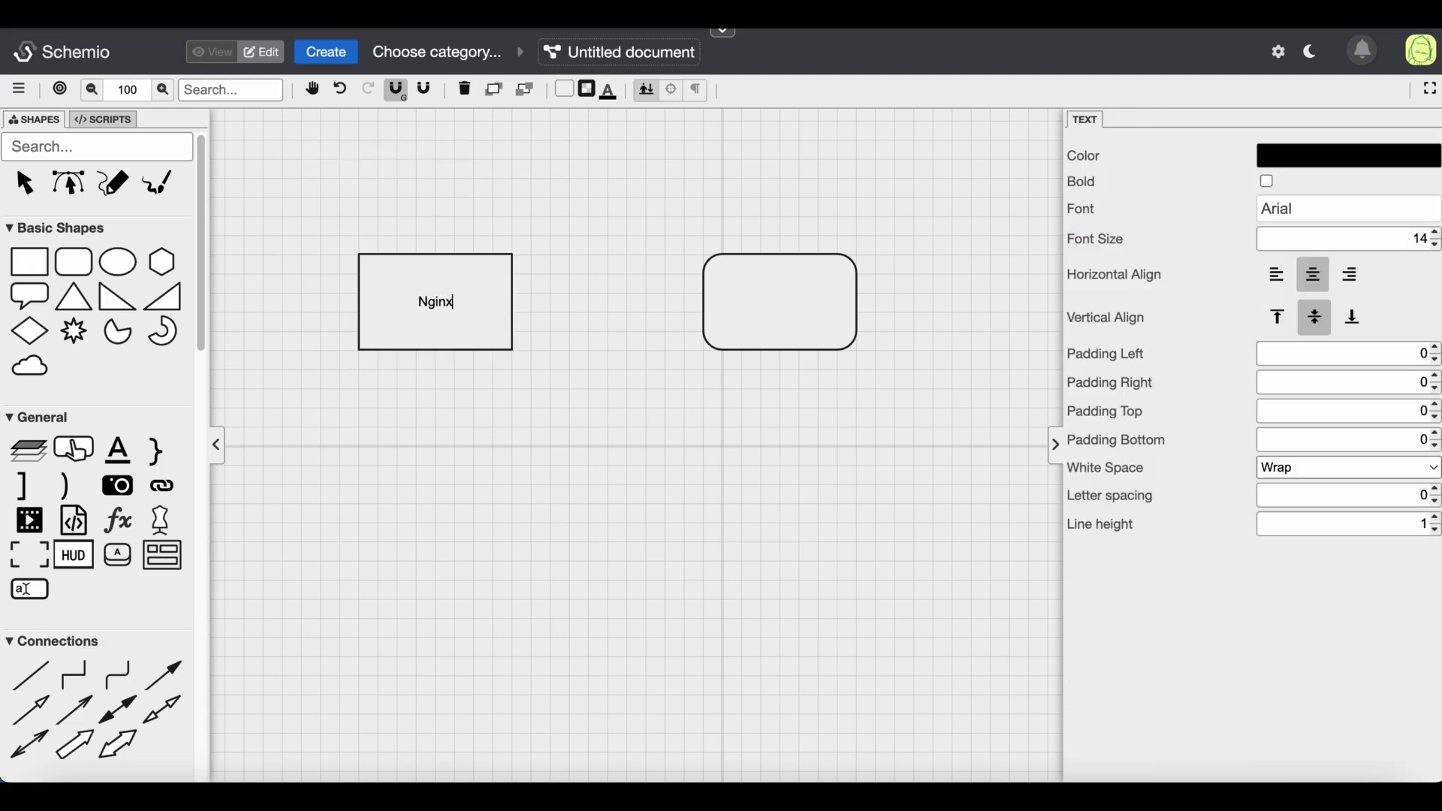
pyautogui.click(594, 234)
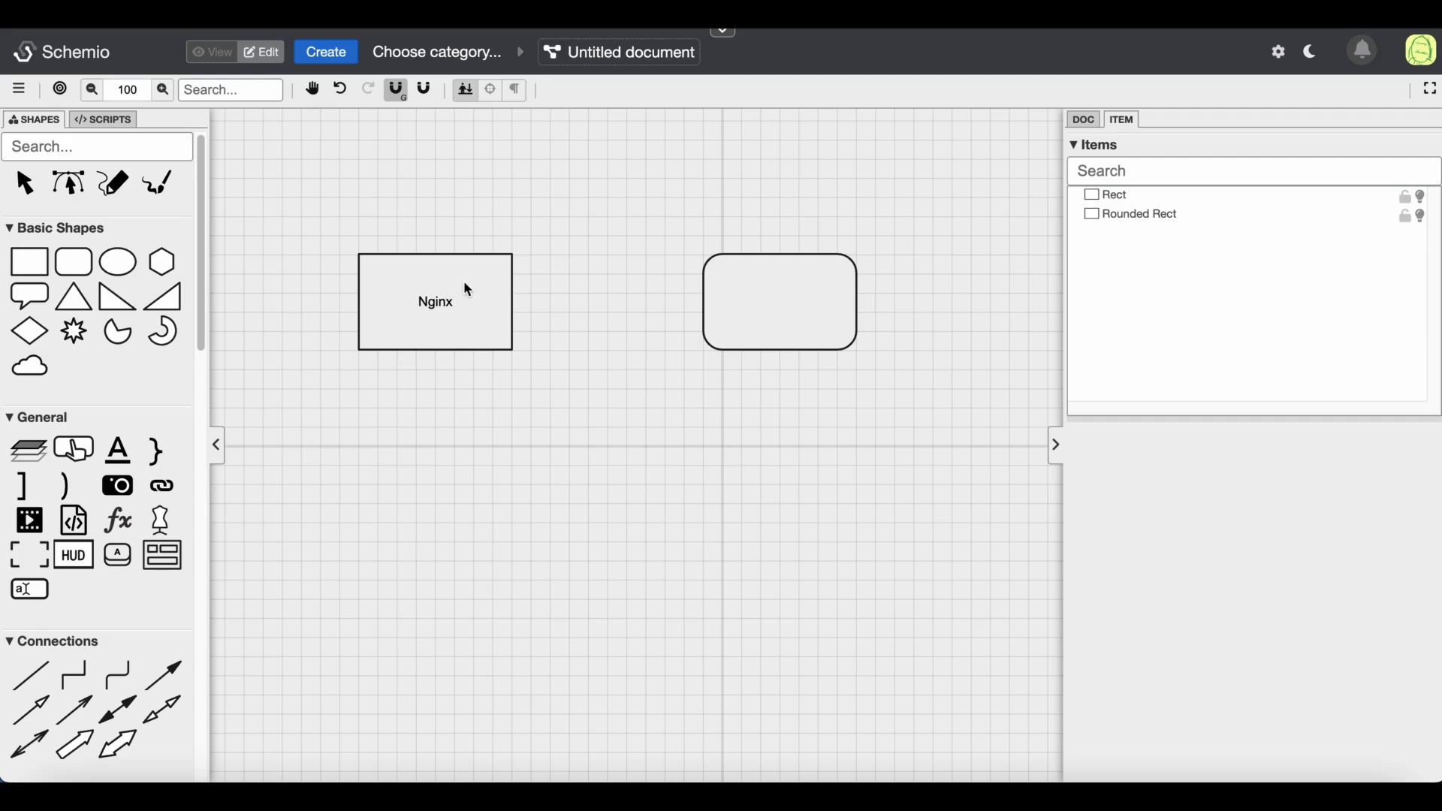
# Label the rounded rectangle with the text Front-end
pyautogui.doubleClick(748, 323)
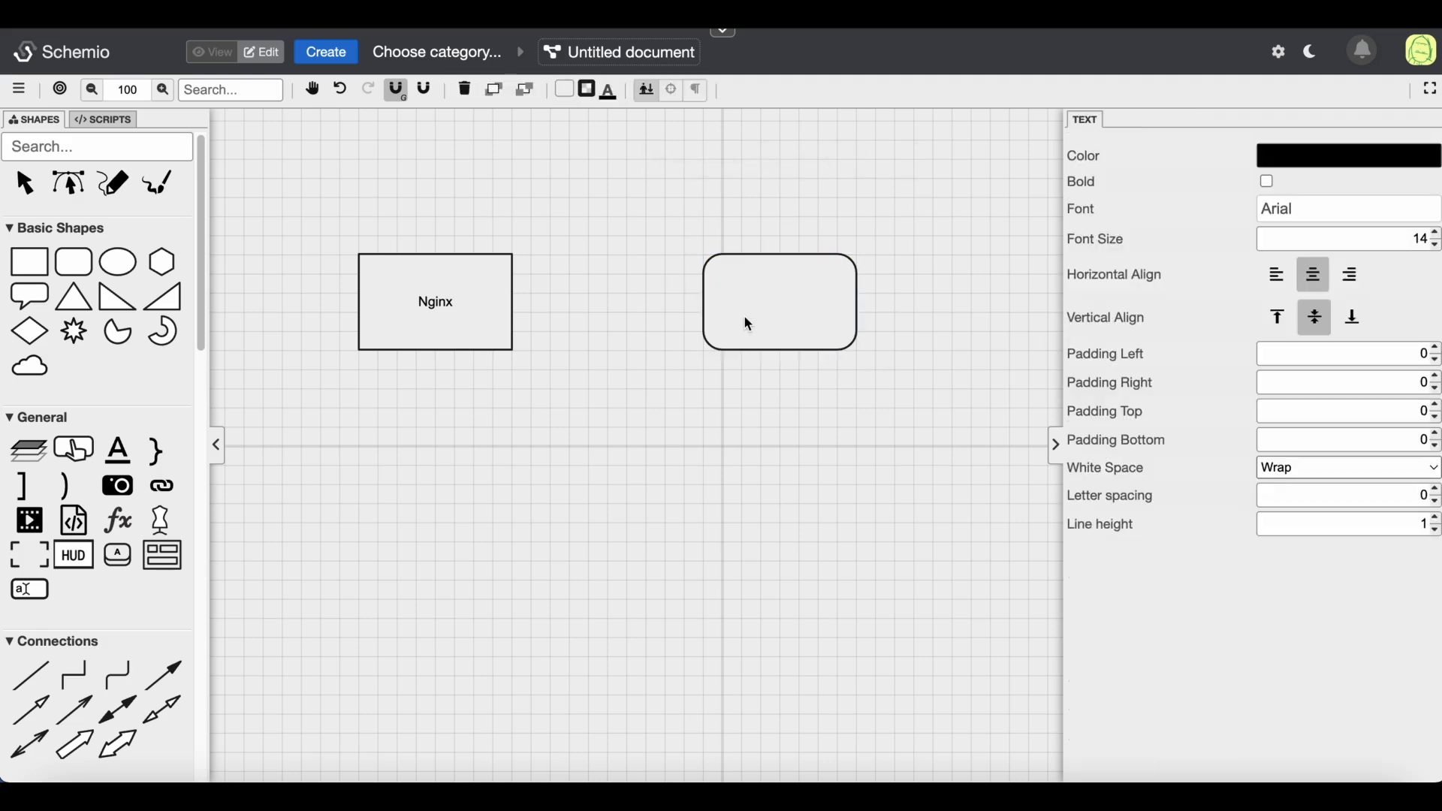
pyautogui.write('Front-end')
pyautogui.click(689, 391)
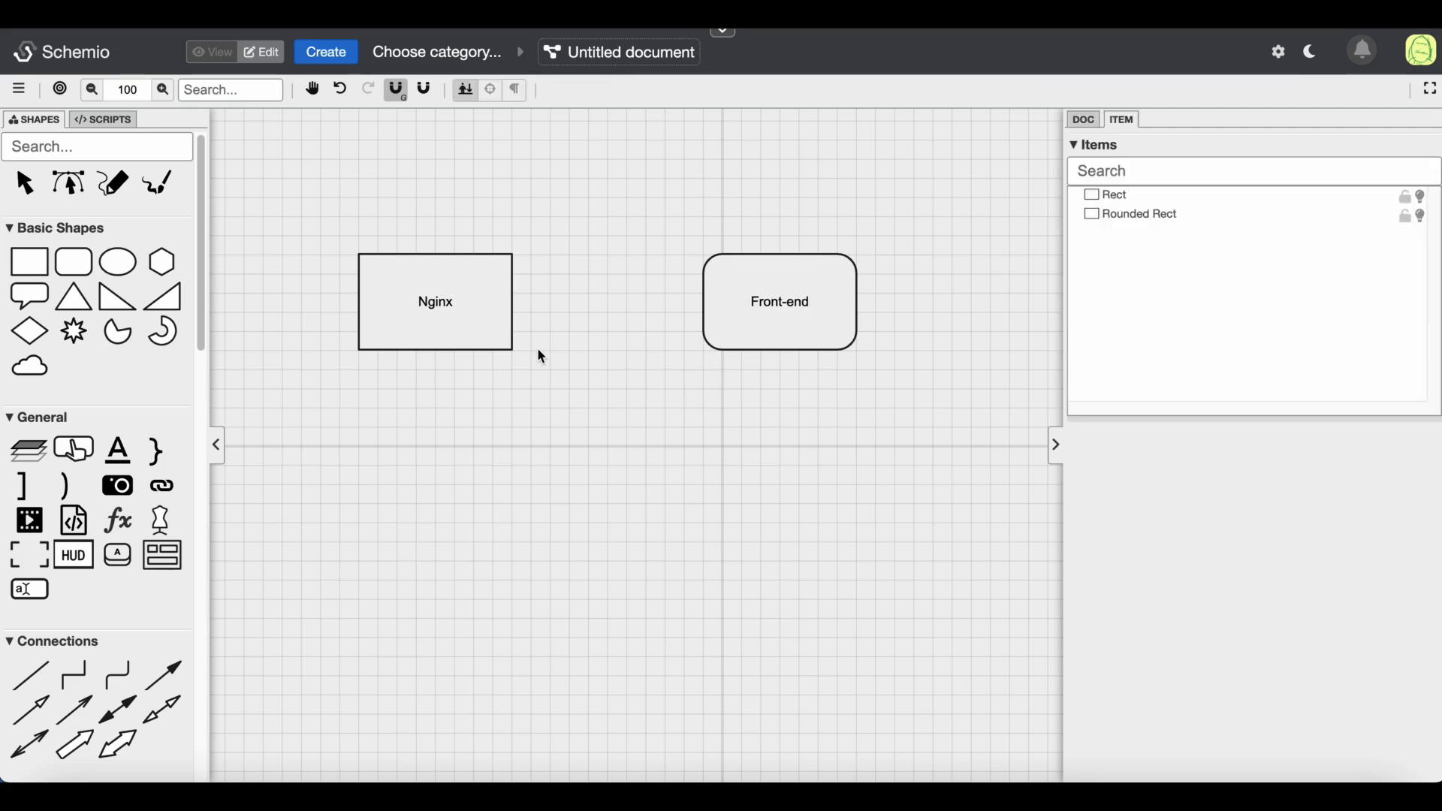
# Connect the Nginx box to the Front-end box with an arrow
pyautogui.click(499, 308)
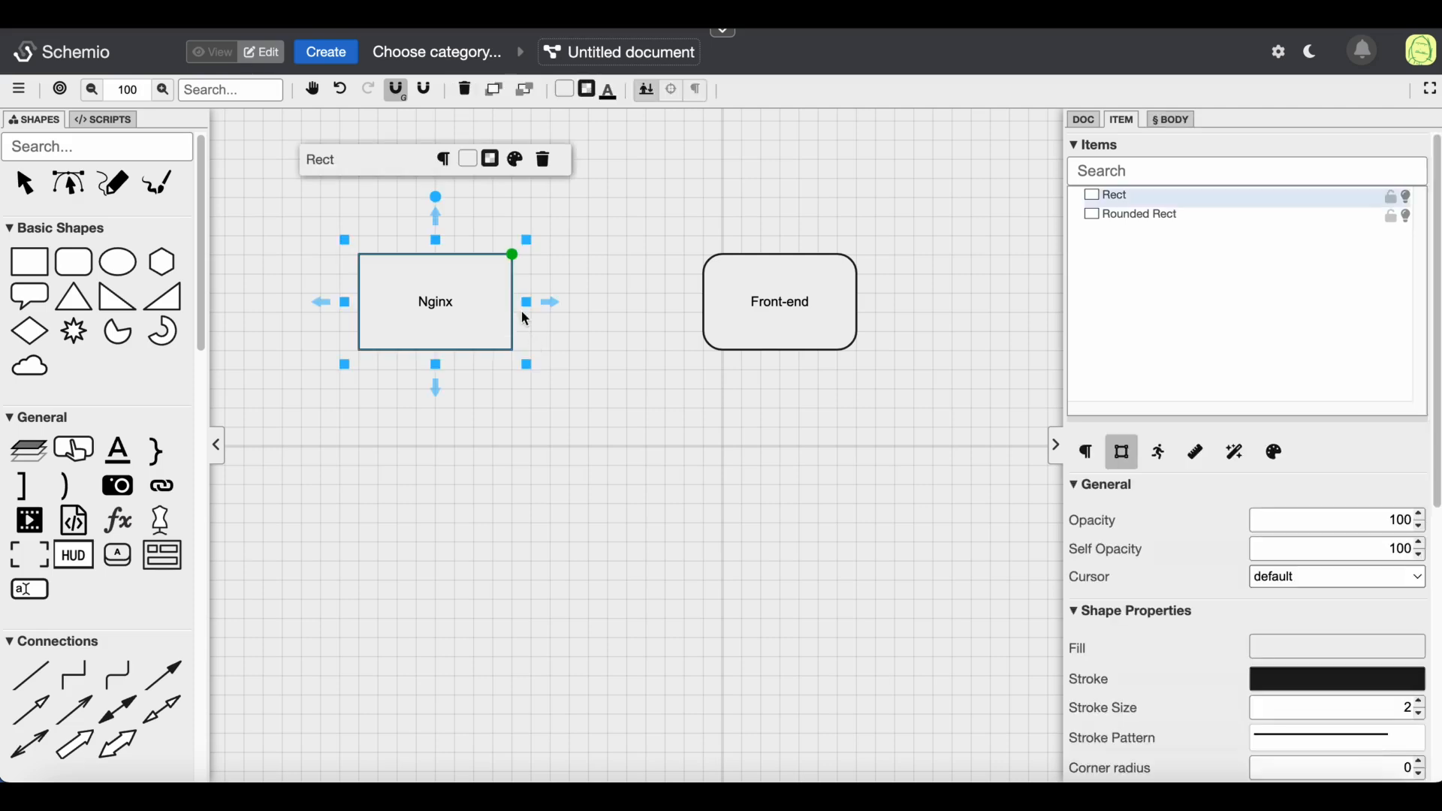
pyautogui.click(557, 302)
pyautogui.click(516, 300)
pyautogui.moveTo(552, 302); pyautogui.dragTo(705, 303)
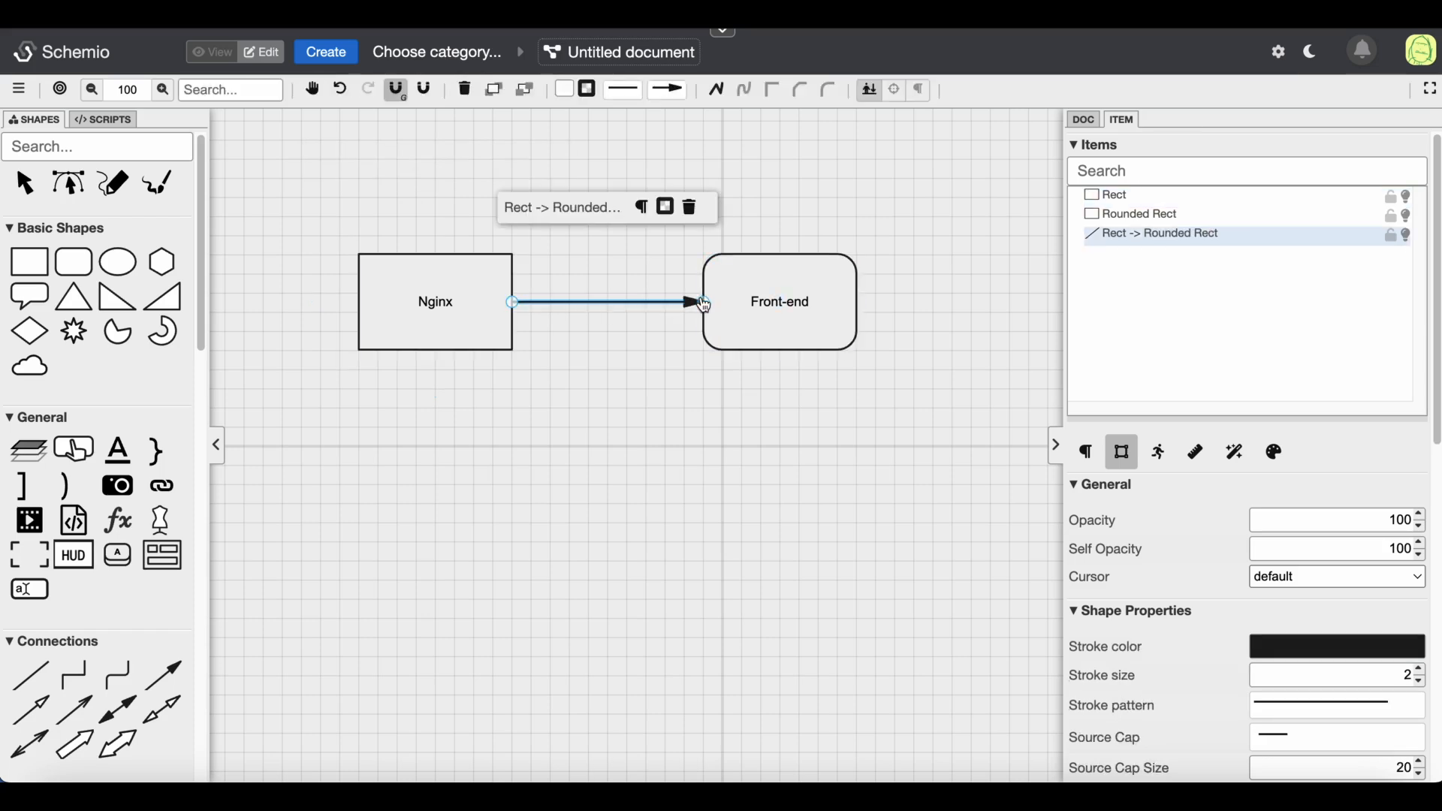
pyautogui.click(616, 389)
# Shift the Front-end box slightly to the right
pyautogui.moveTo(944, 212); pyautogui.dragTo(248, 420)
pyautogui.click(514, 442)
pyautogui.moveTo(804, 329); pyautogui.dragTo(812, 324)
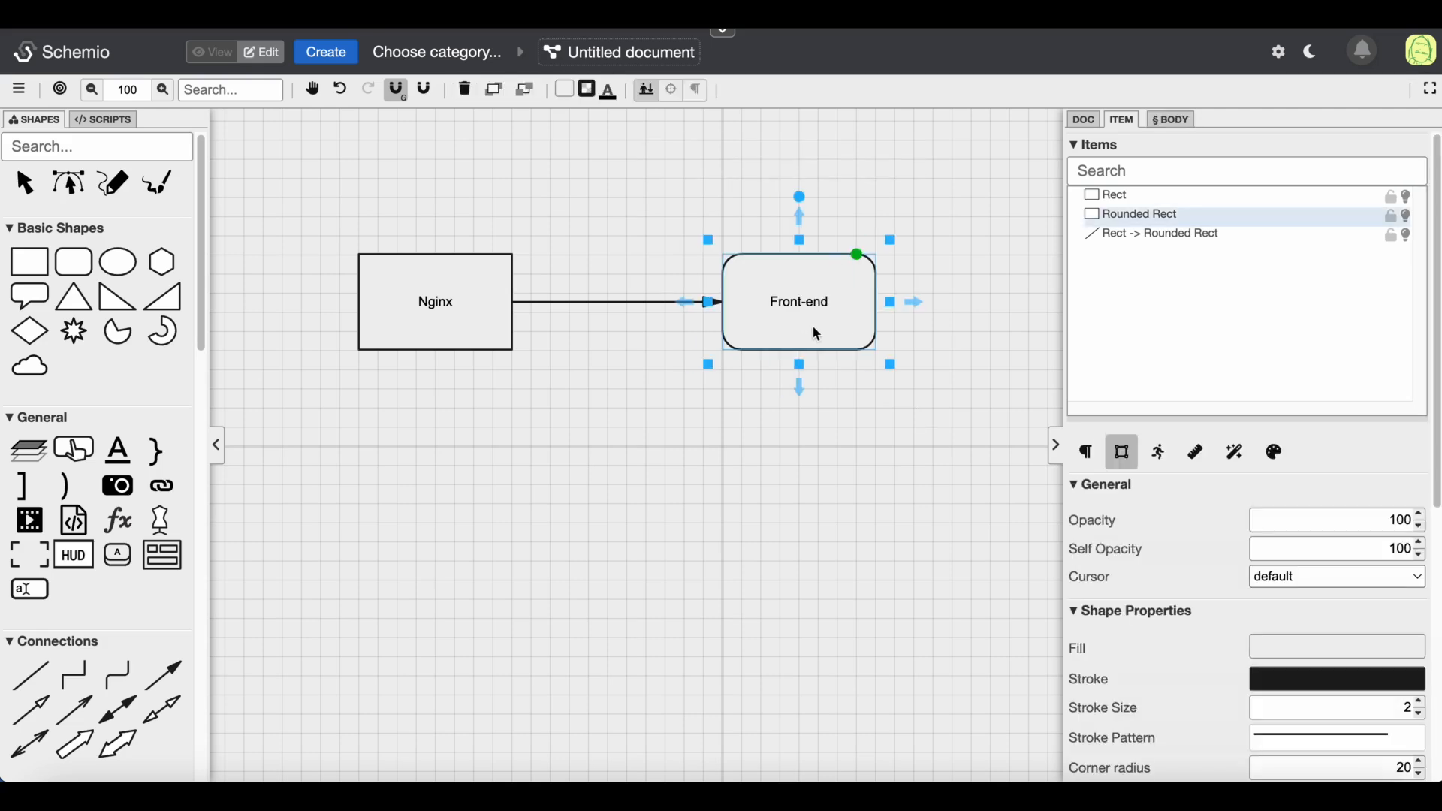
pyautogui.click(619, 439)
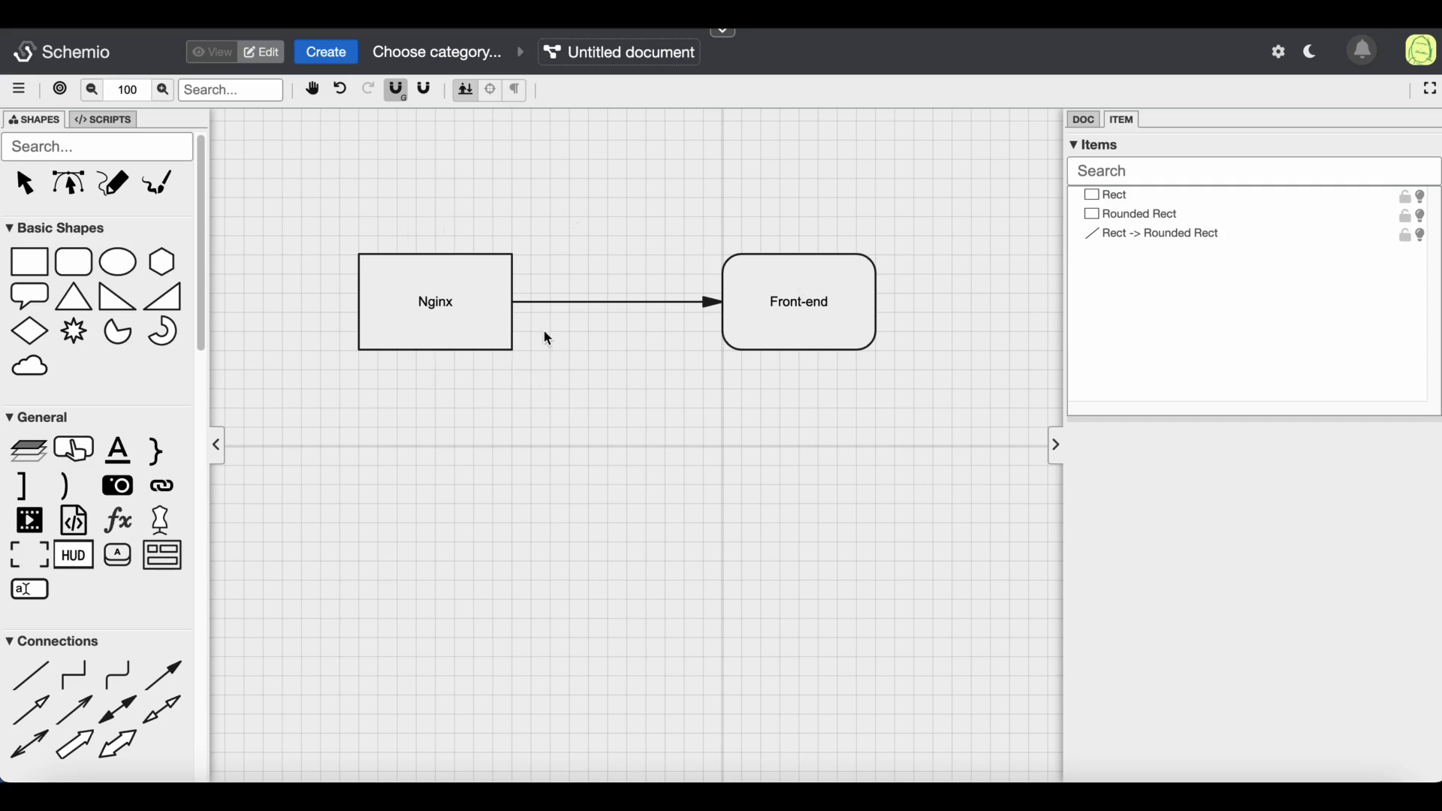
# Rename the Nginx rectangle item to Nginx
pyautogui.click(450, 308)
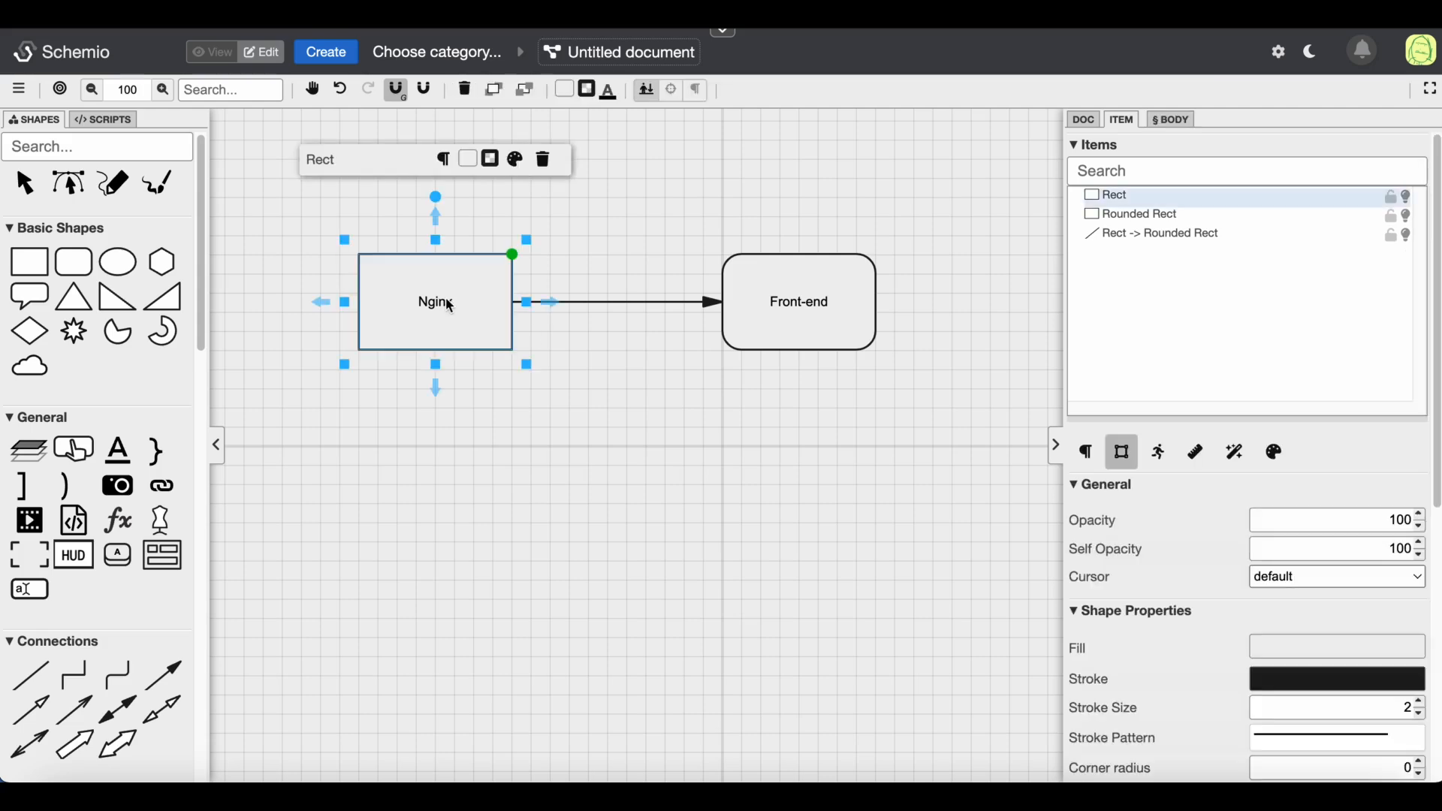
pyautogui.click(364, 160)
pyautogui.doubleClick(365, 160)
pyautogui.write('Nginx')
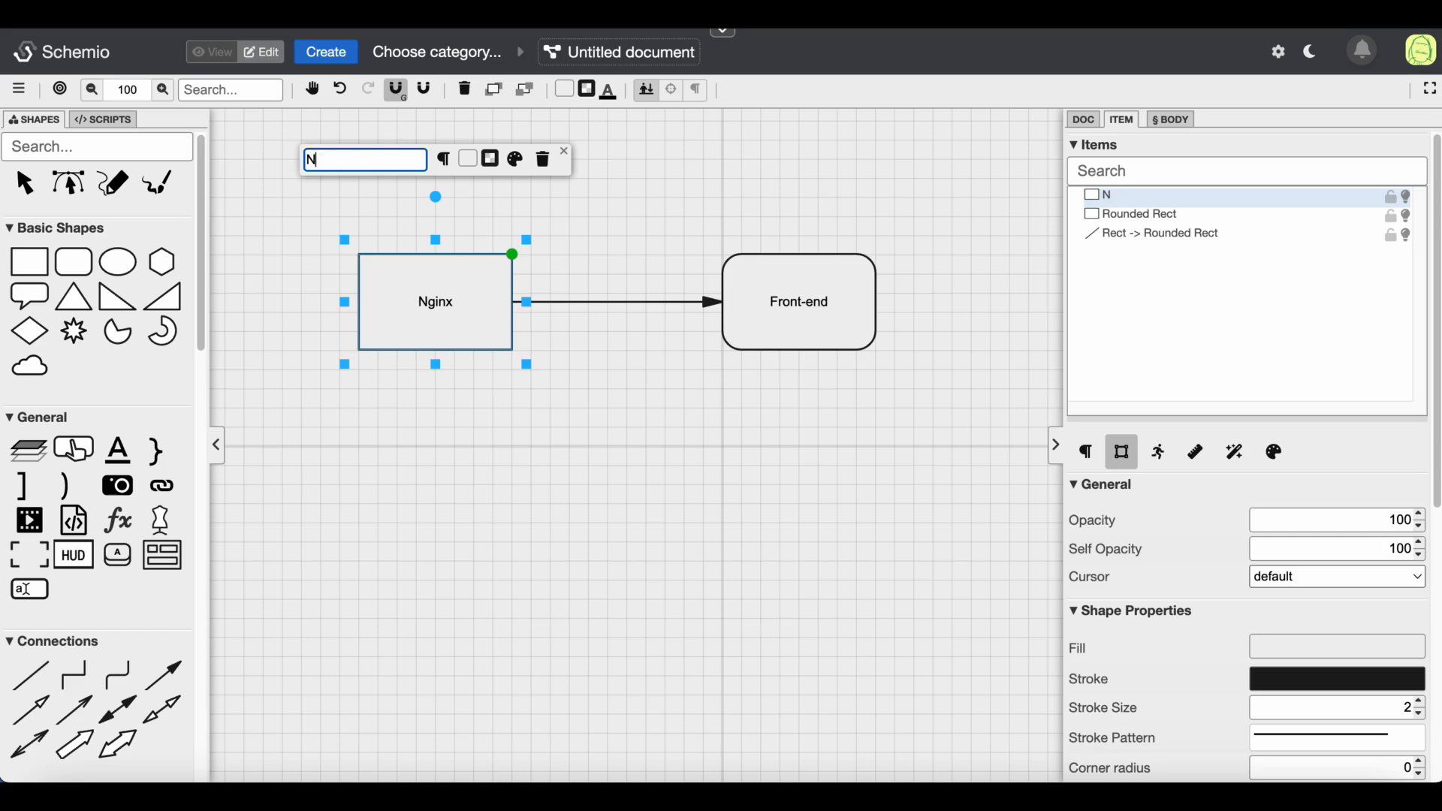
# Give the Nginx item the description "Nginx is a load balancer"
pyautogui.click(443, 159)
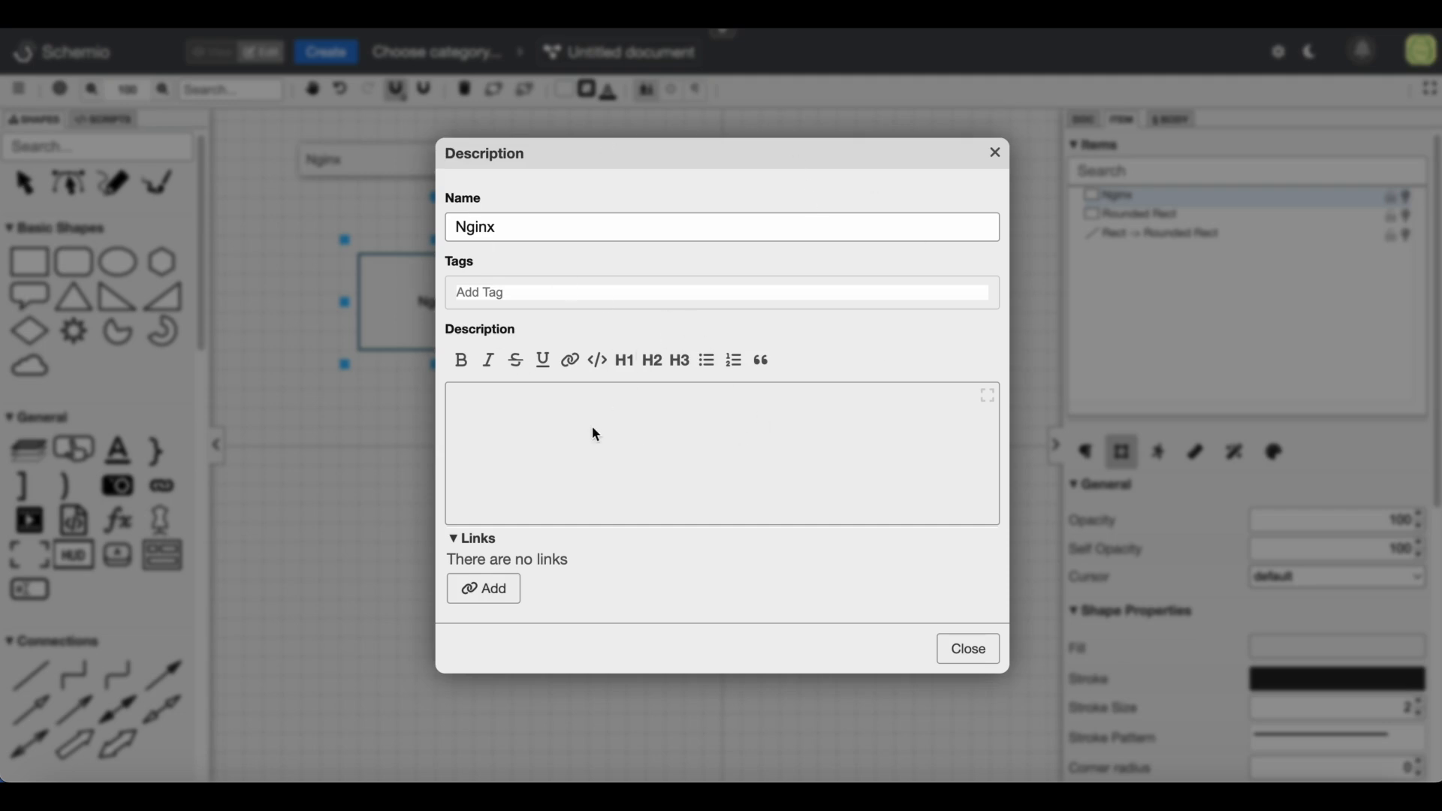
pyautogui.click(534, 428)
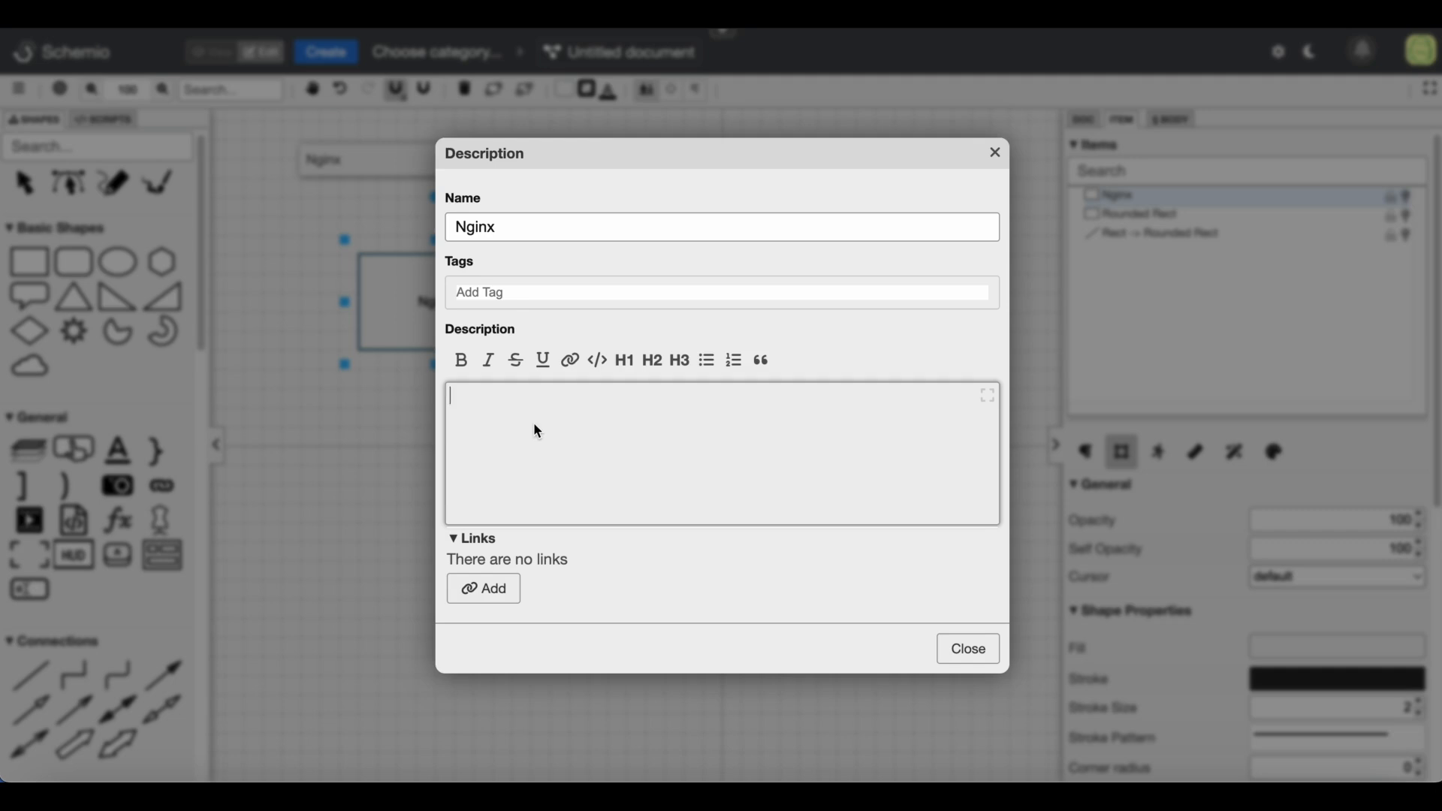
pyautogui.write('Nginx is a load balancer')
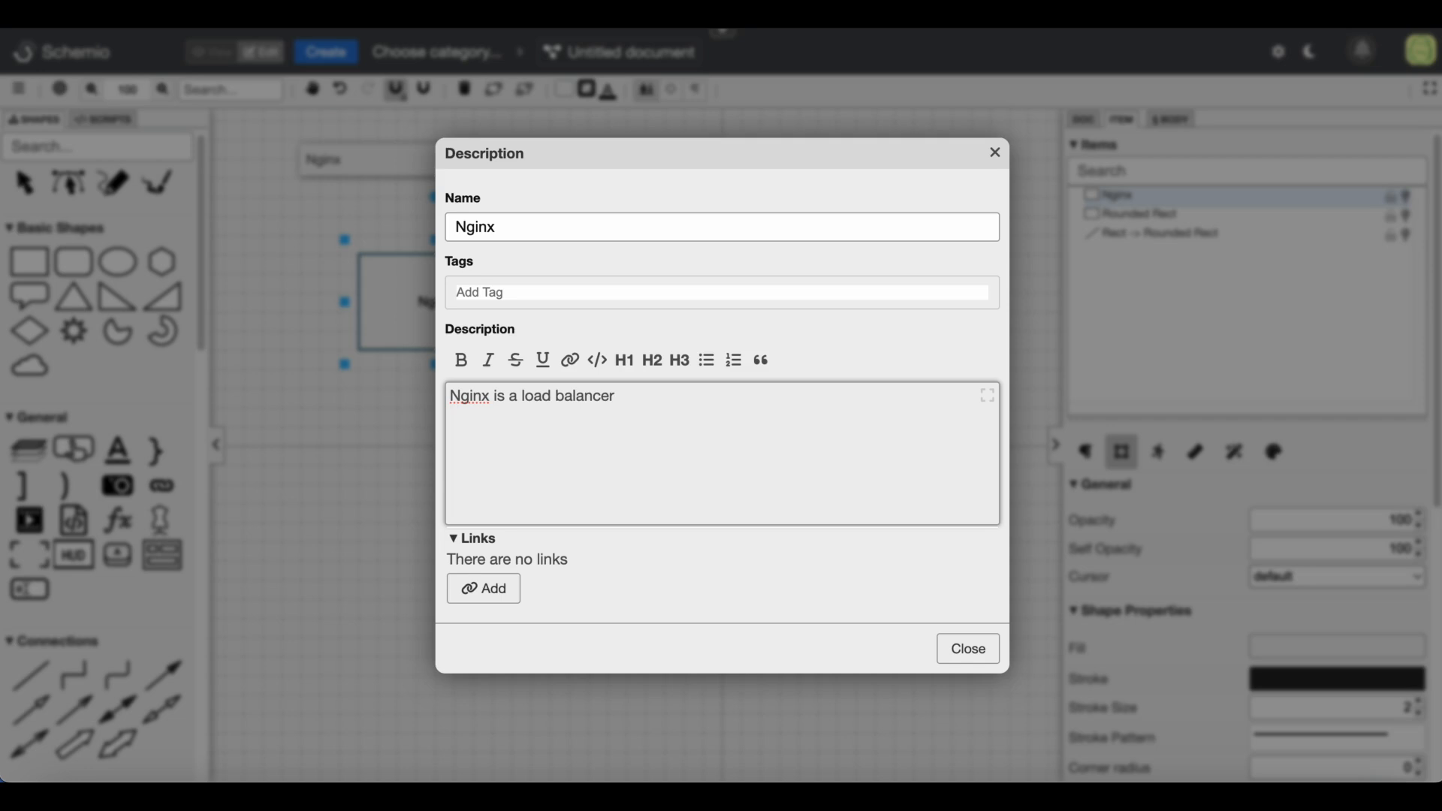
pyautogui.click(948, 638)
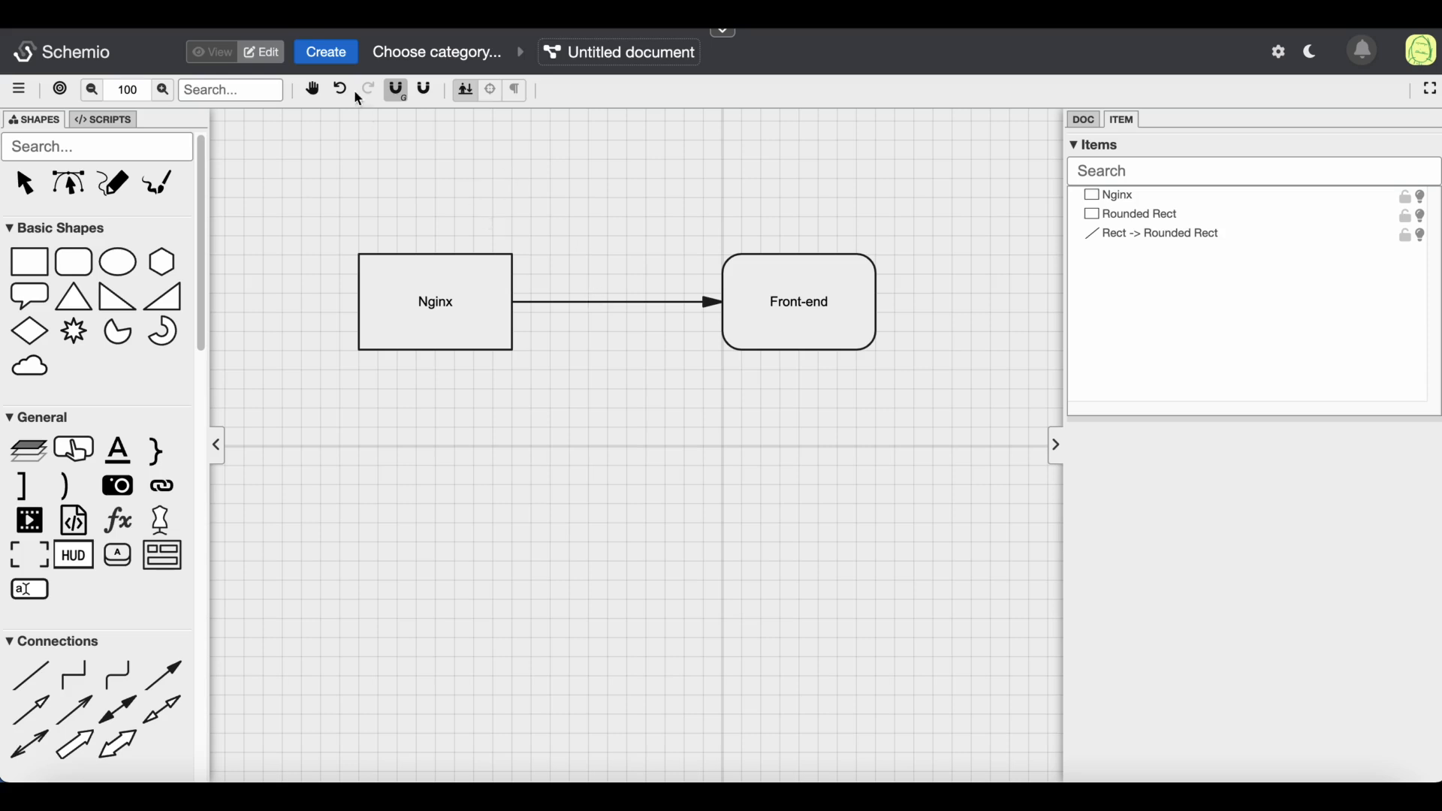
# Preview the diagram in view mode and open the Nginx box's description popup
pyautogui.click(217, 55)
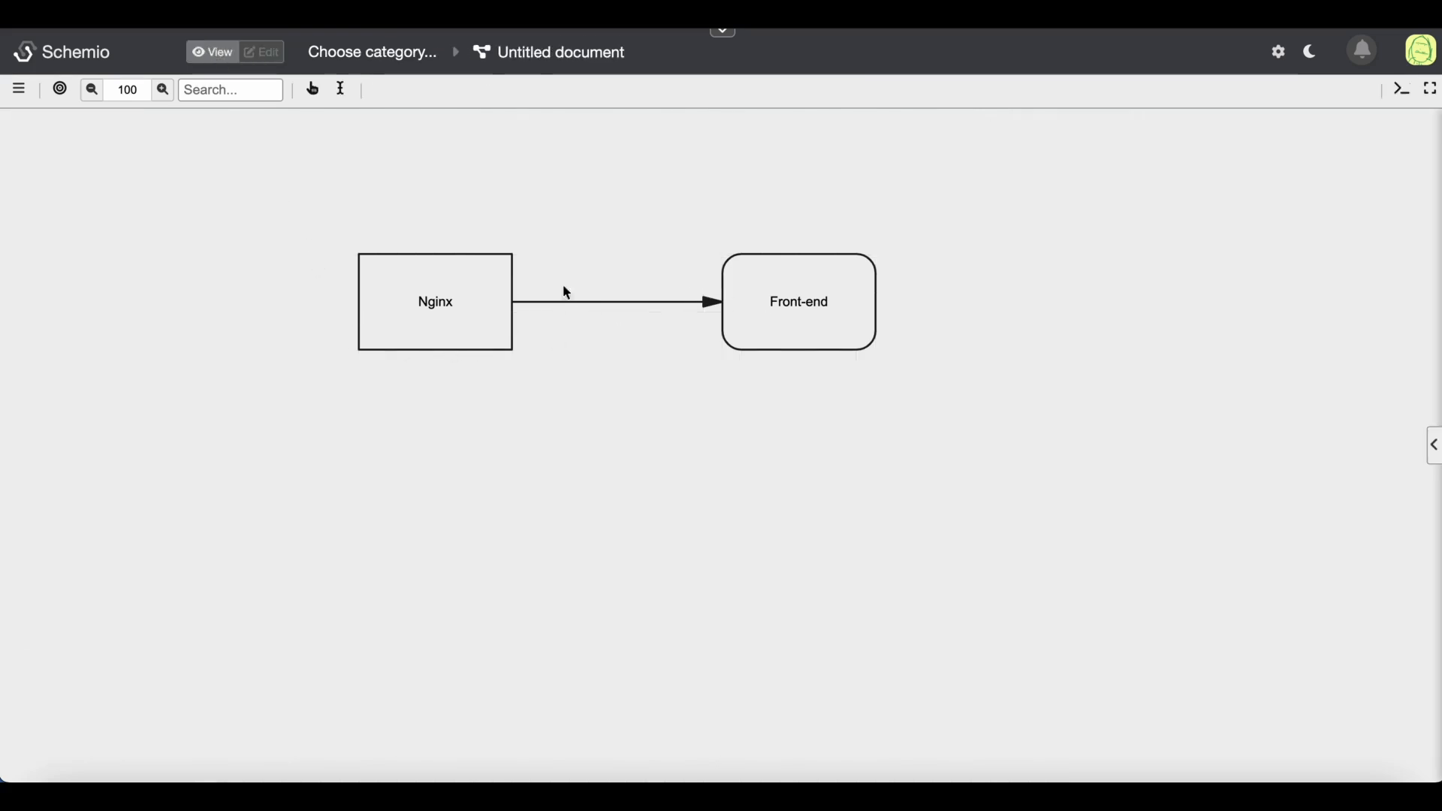
pyautogui.click(436, 312)
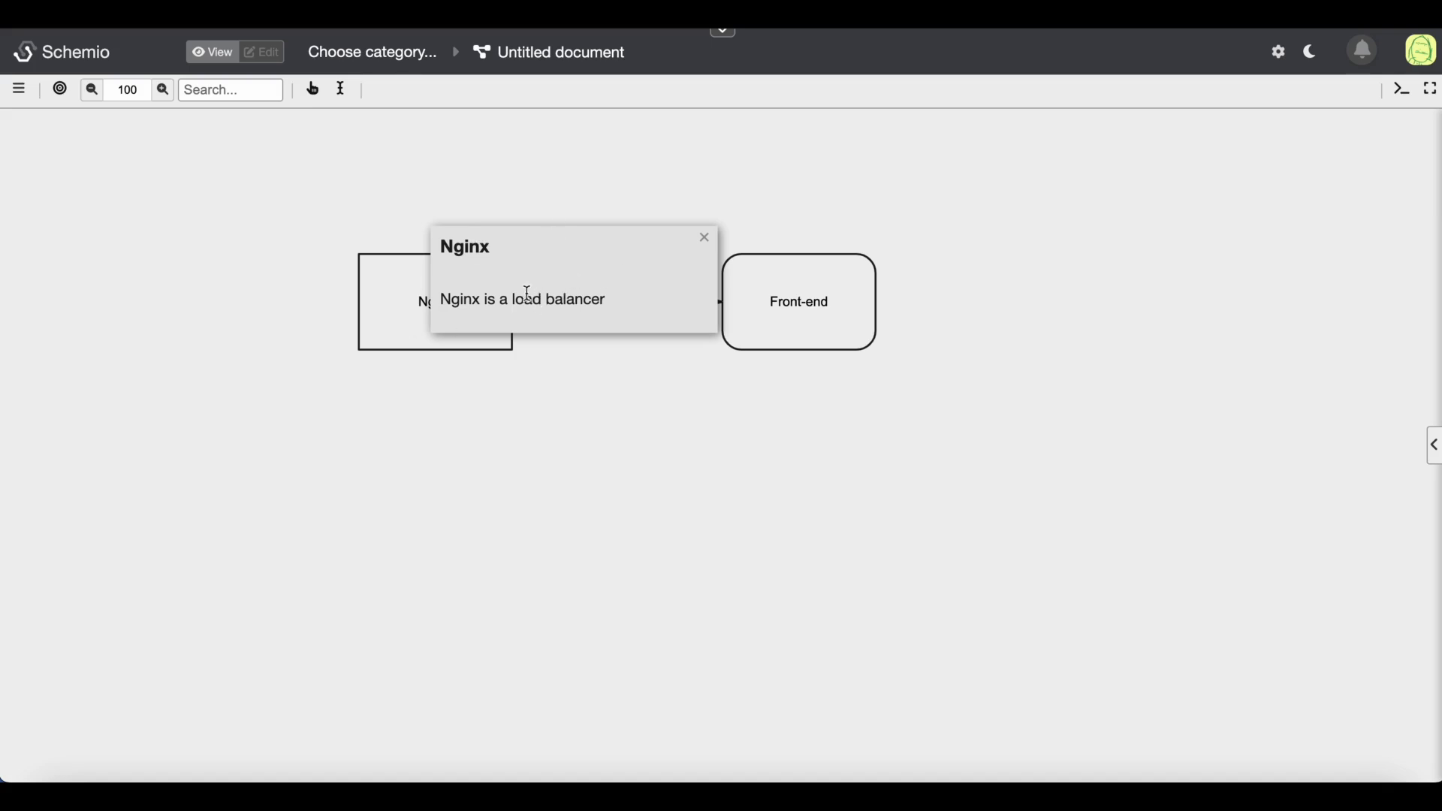
pyautogui.click(704, 238)
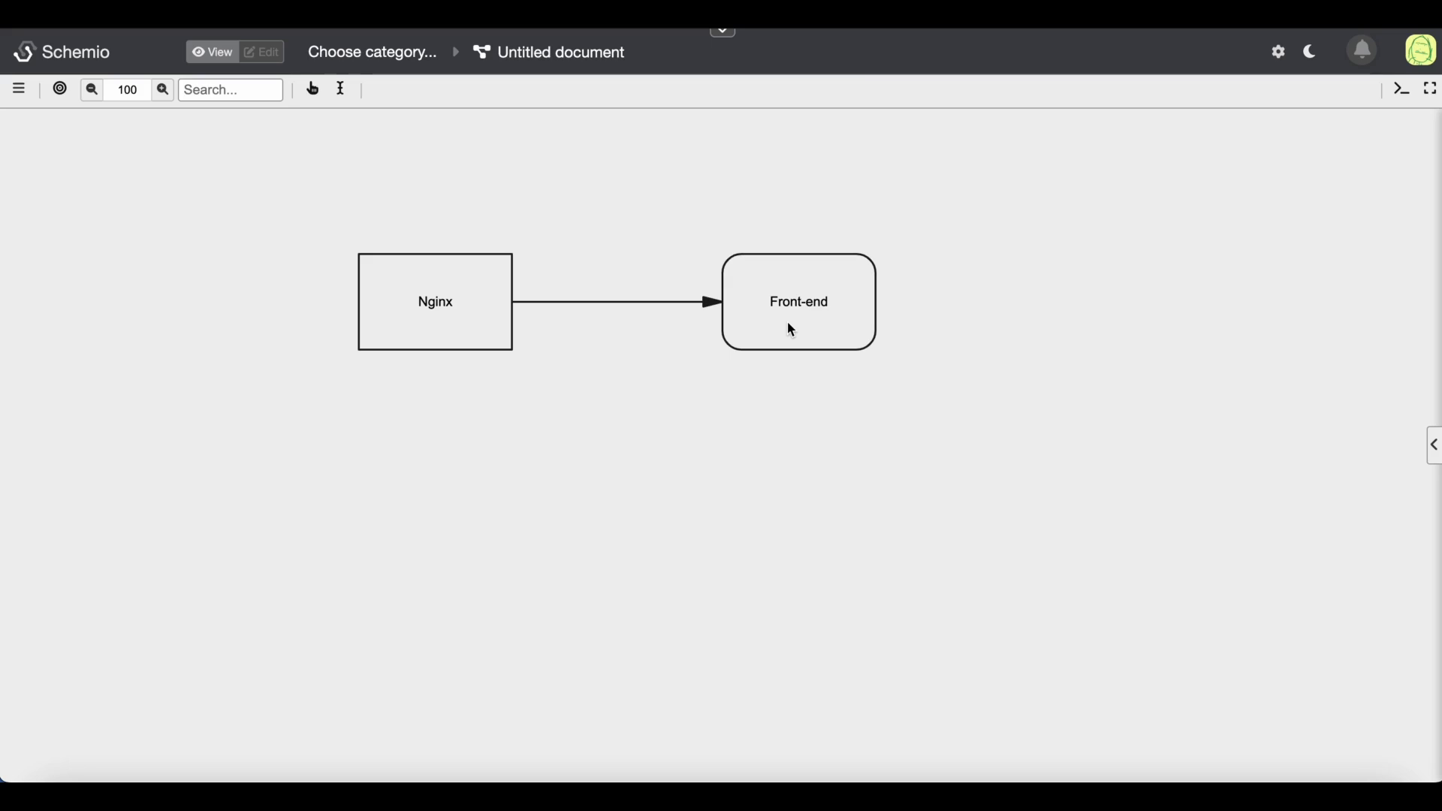
pyautogui.click(313, 90)
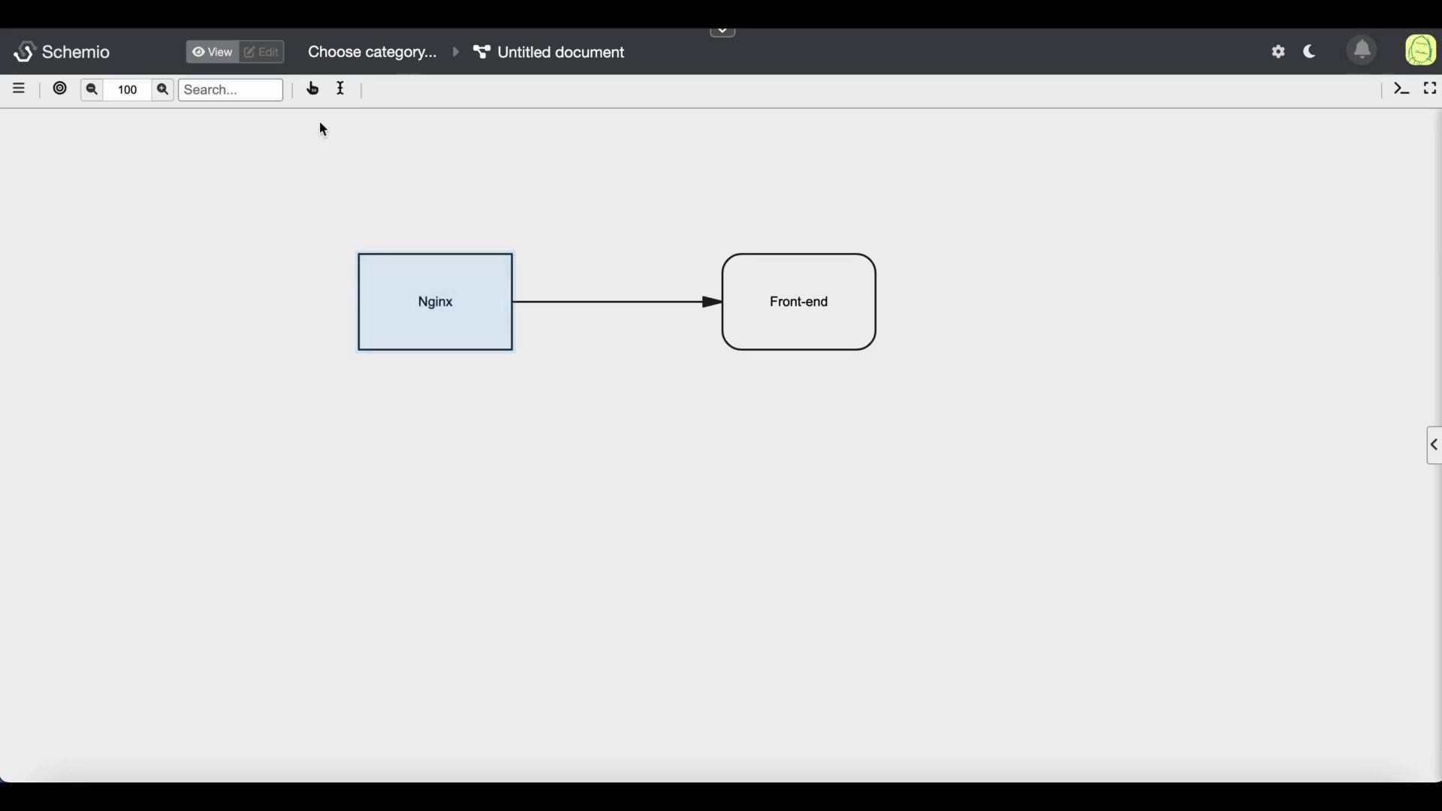
pyautogui.click(442, 292)
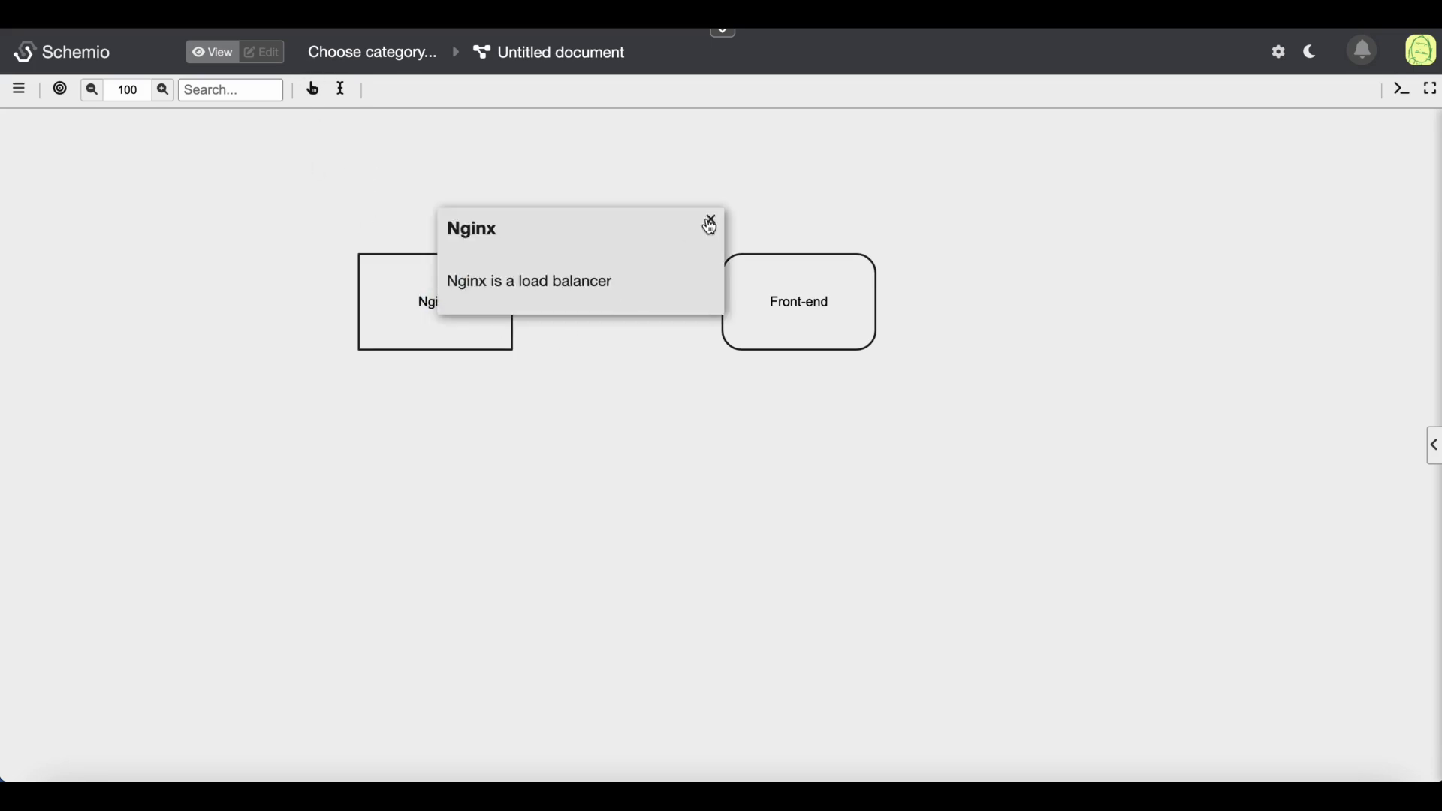
pyautogui.click(711, 225)
pyautogui.click(263, 53)
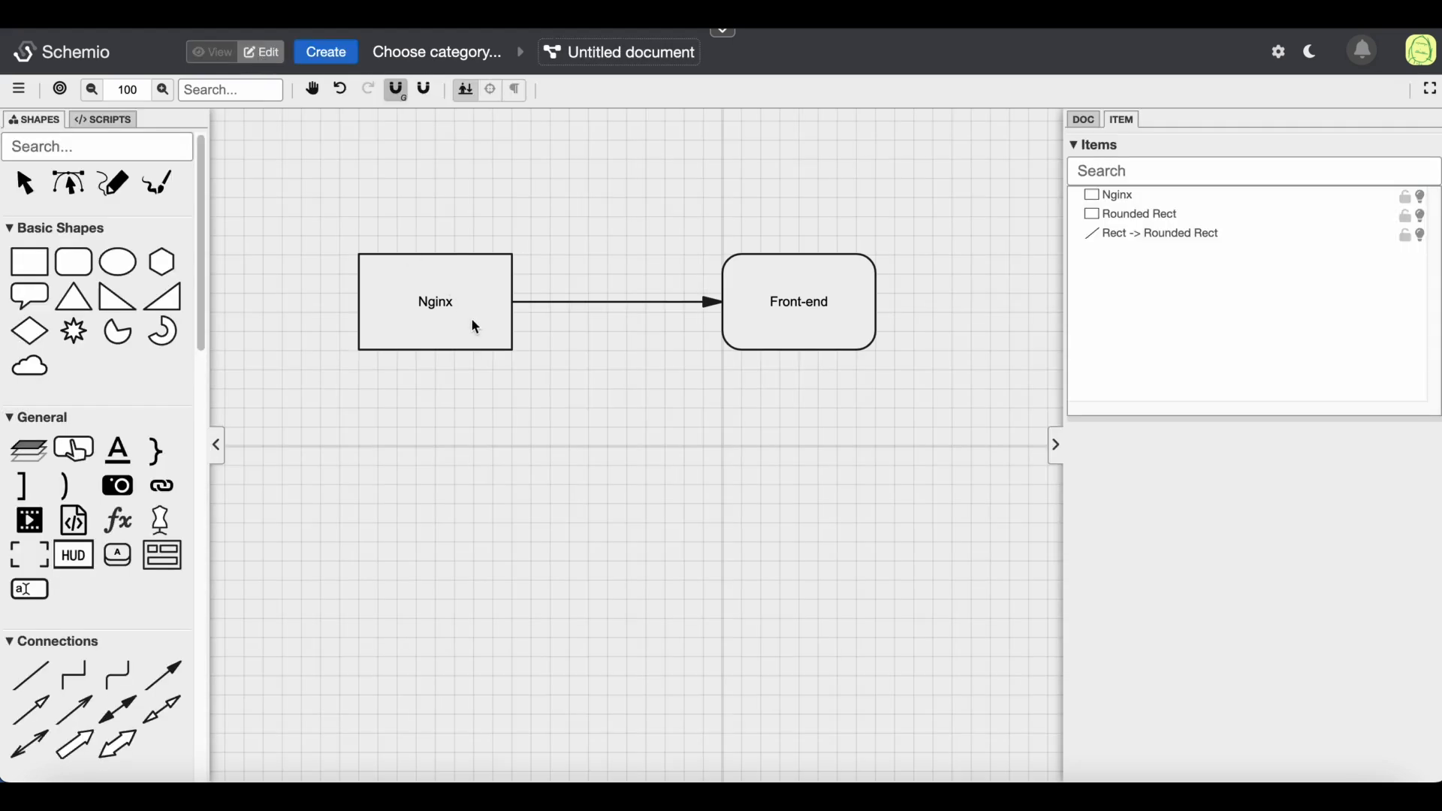
pyautogui.click(741, 310)
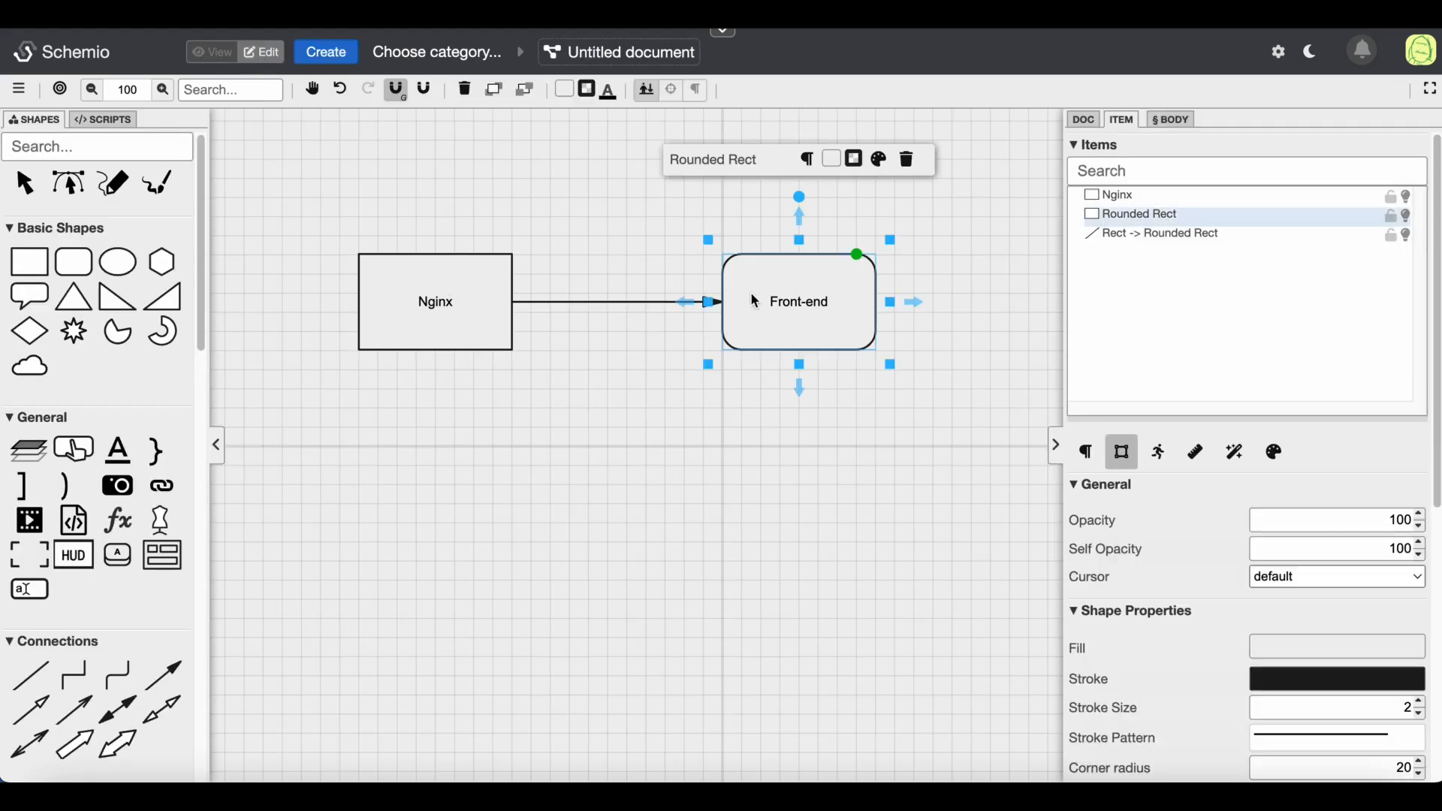
pyautogui.click(806, 159)
pyautogui.click(484, 588)
pyautogui.click(567, 358)
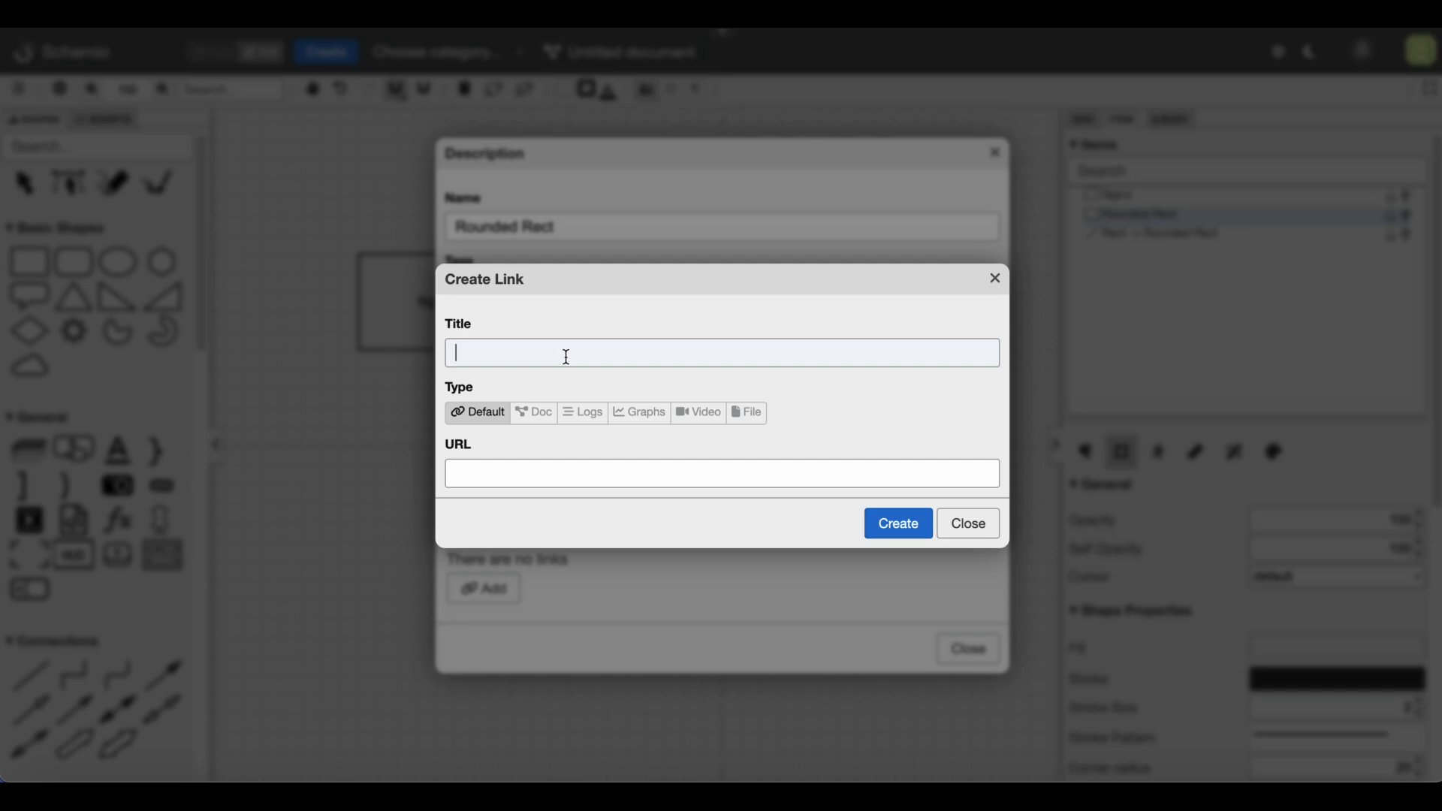
pyautogui.write('Perfomance metrics')
pyautogui.click(552, 472)
pyautogui.write('http://loc')
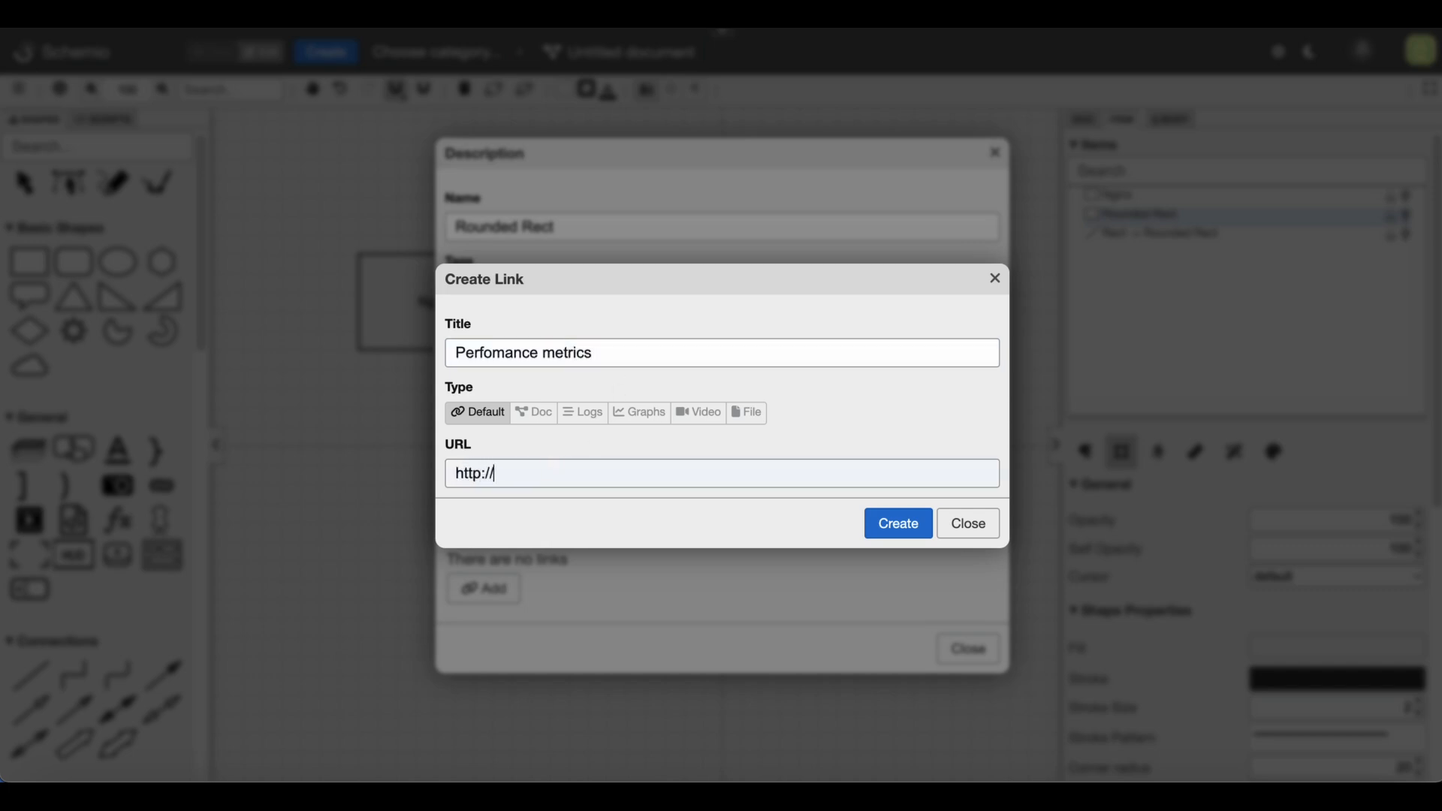
pyautogui.press('BackSpace')
pyautogui.write('ocalhost')
pyautogui.click(640, 421)
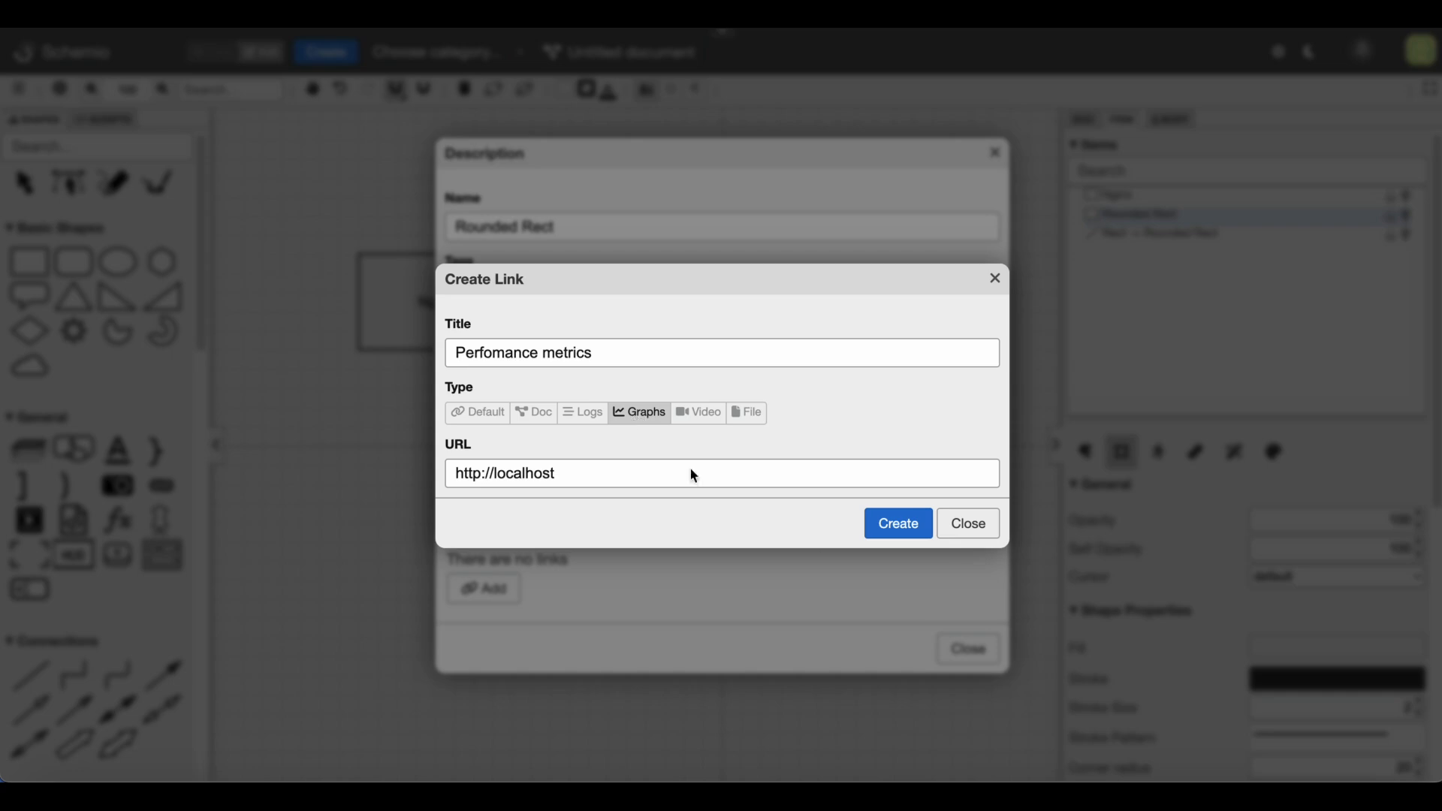
pyautogui.click(912, 529)
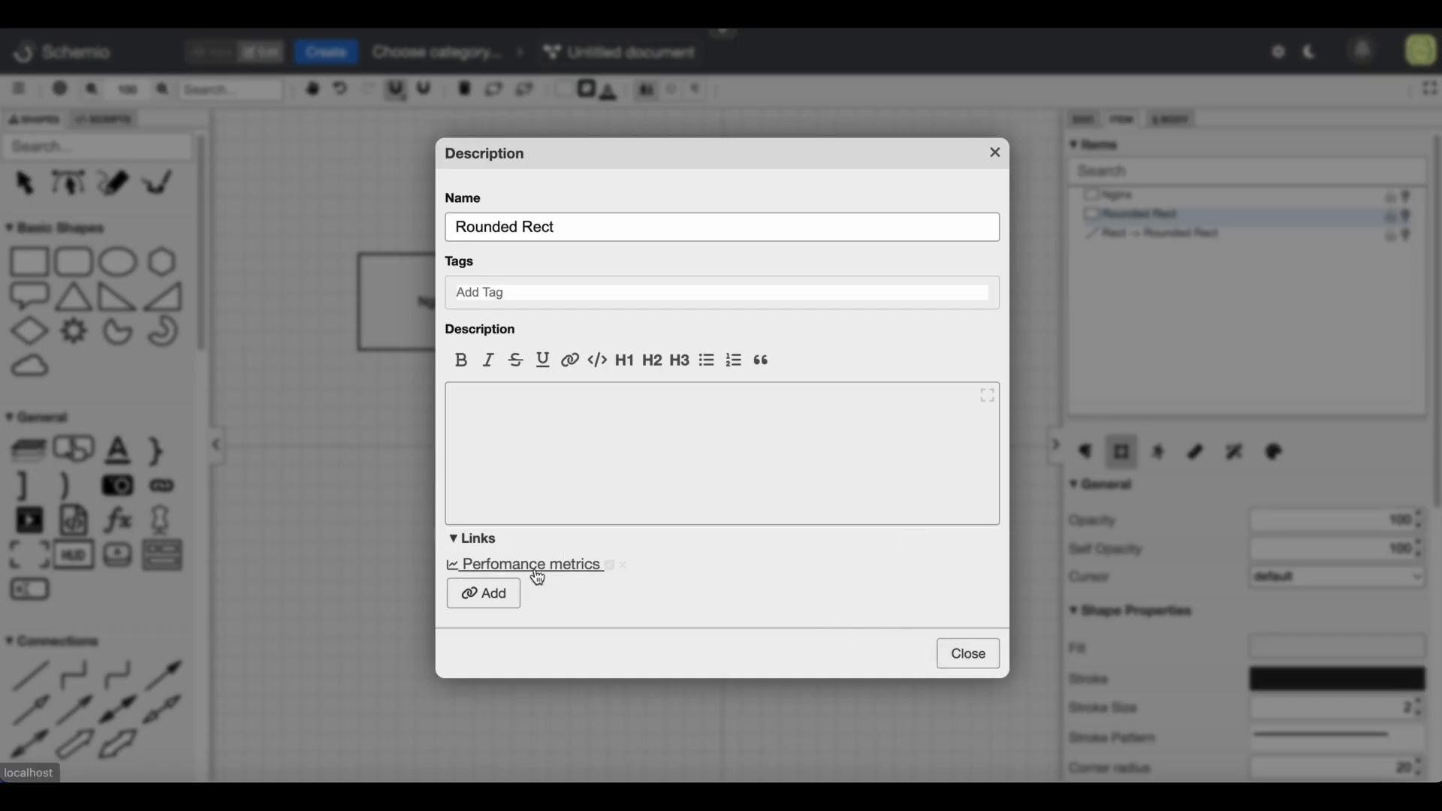
pyautogui.click(945, 654)
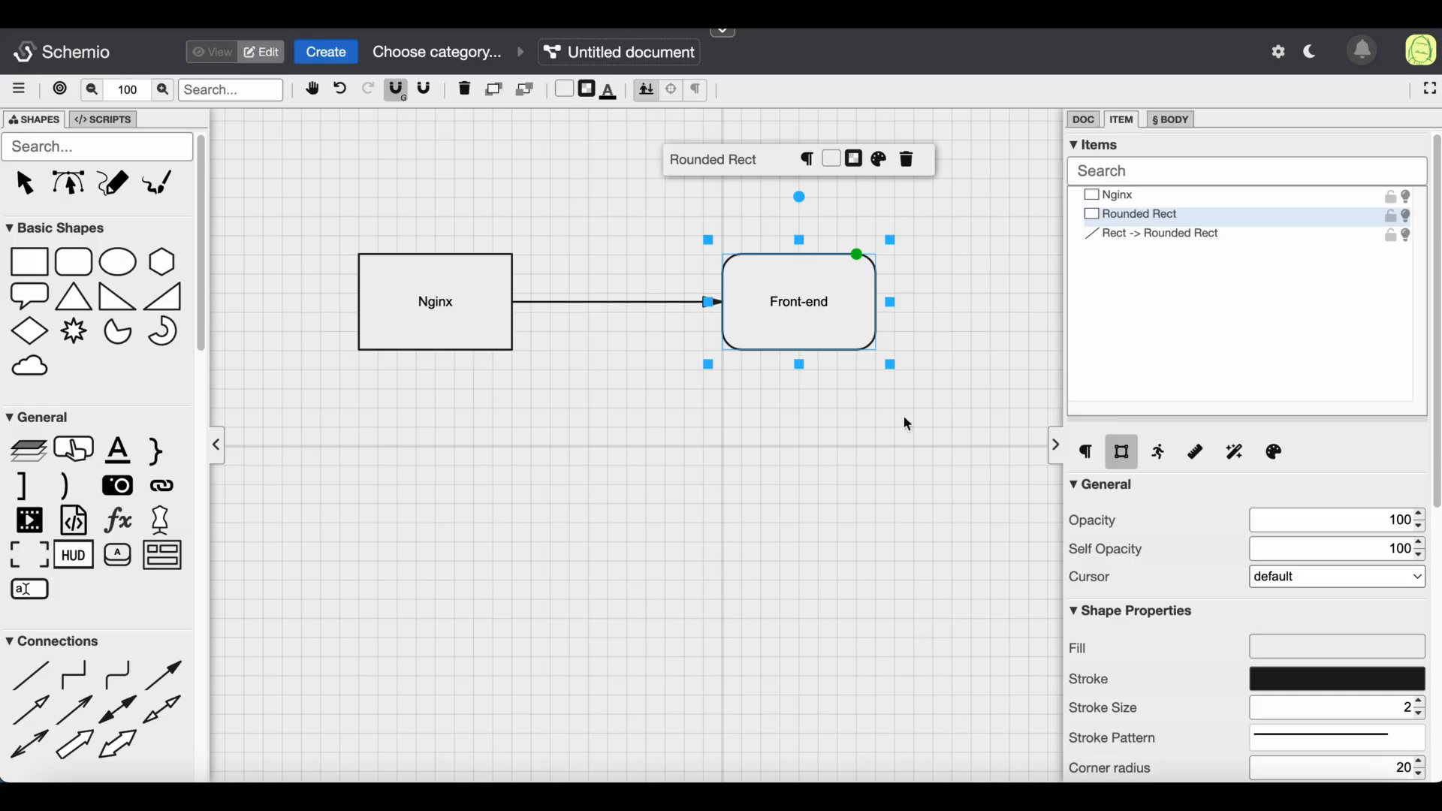
pyautogui.rightClick(880, 338)
pyautogui.click(798, 299)
pyautogui.rightClick(790, 298)
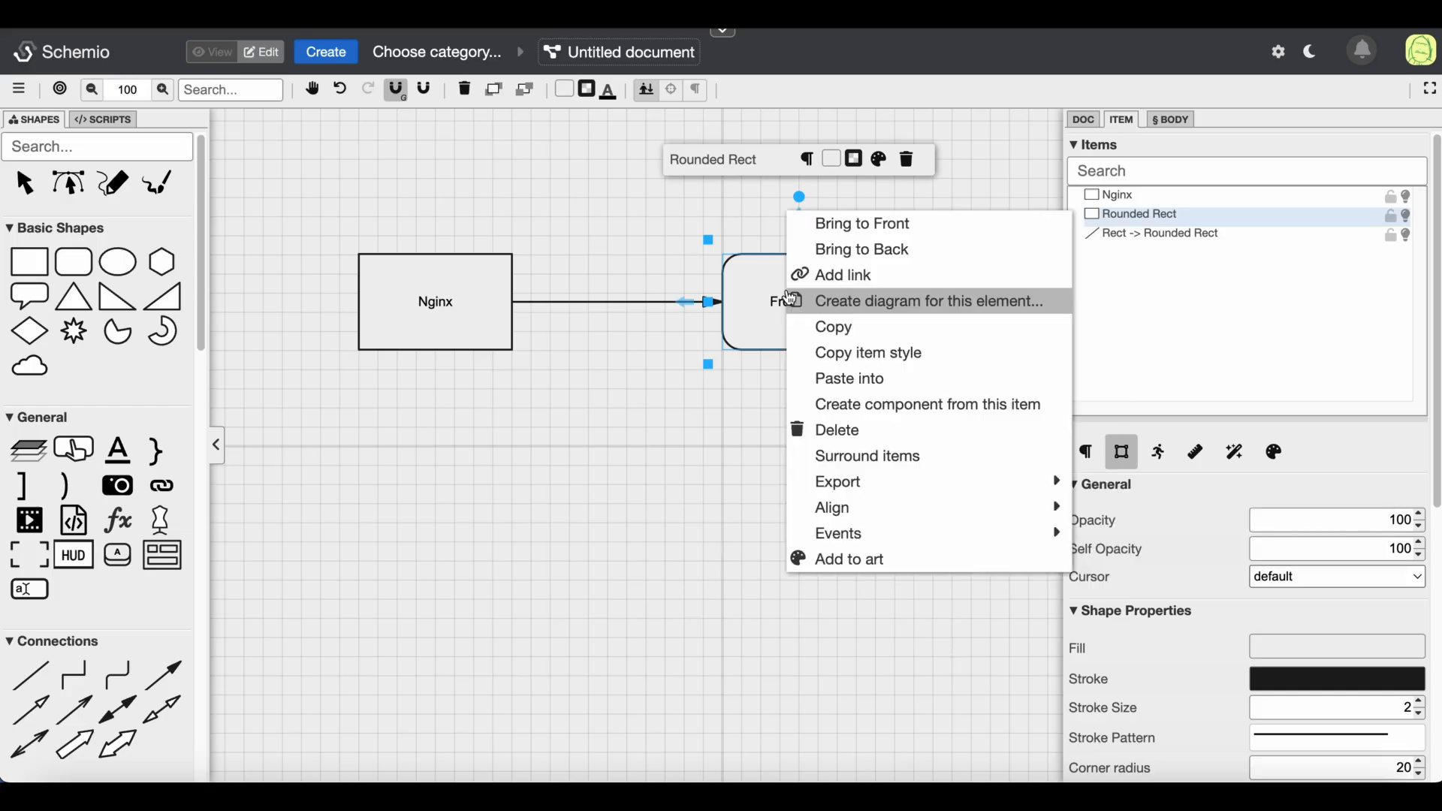
pyautogui.click(839, 276)
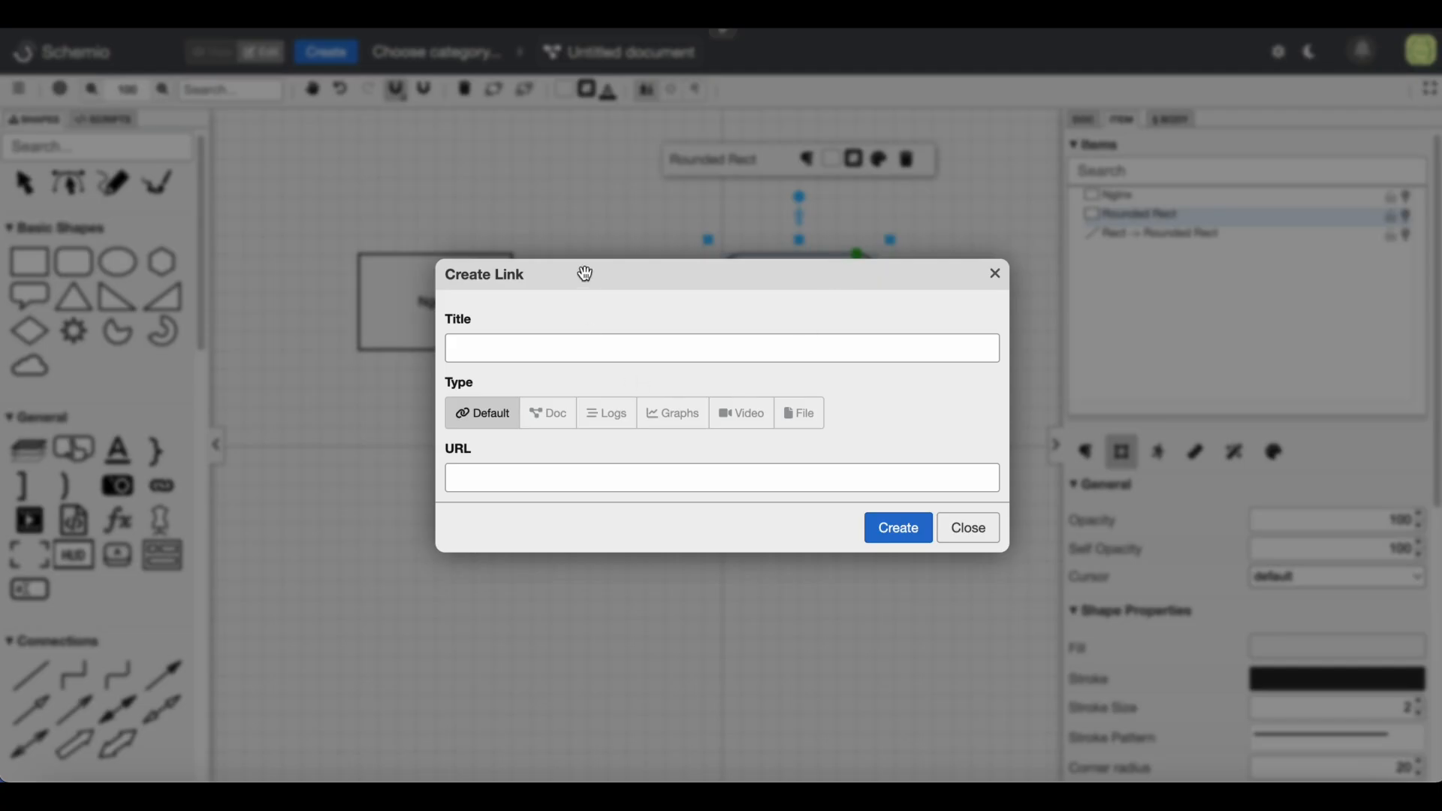
pyautogui.click(542, 345)
pyautogui.write('Logs')
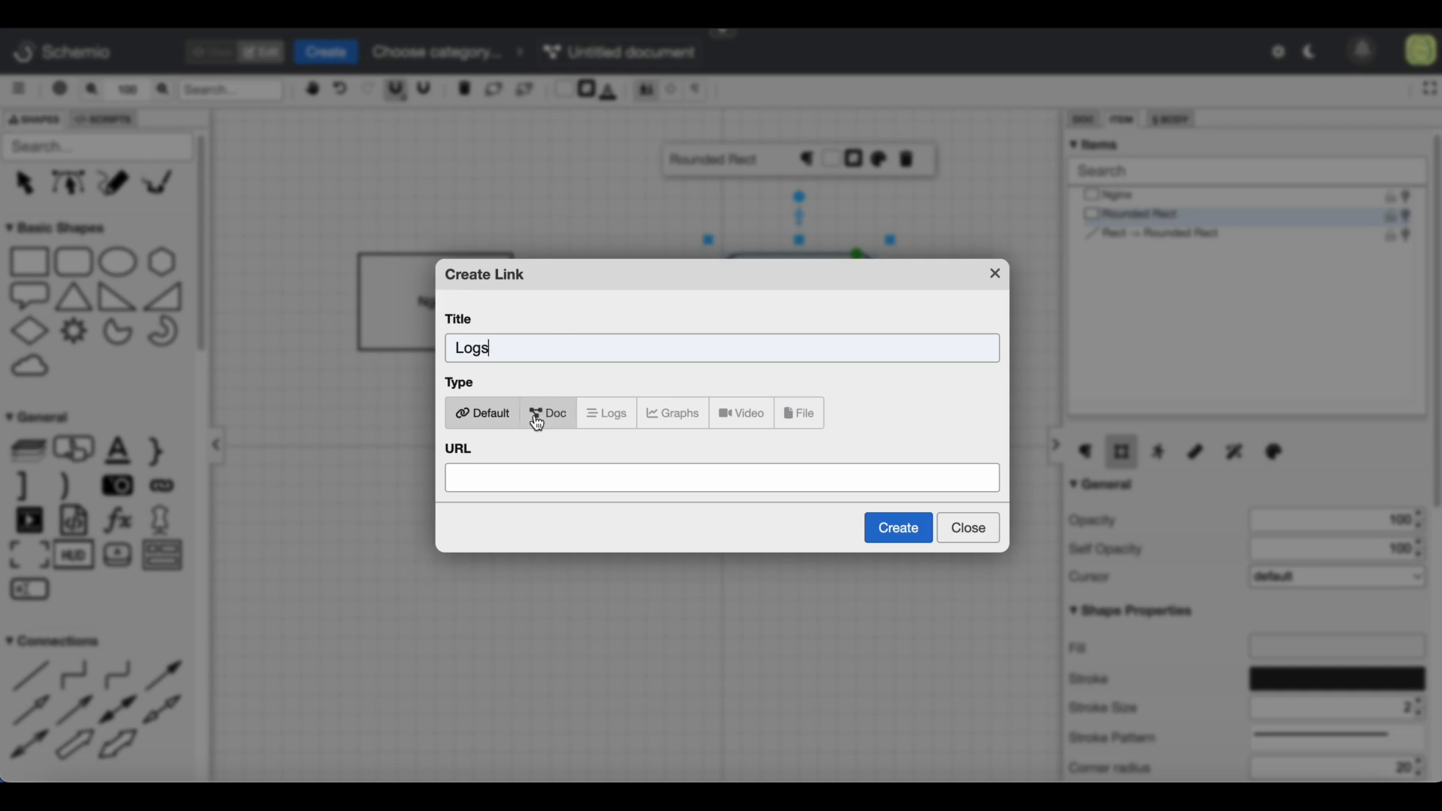
pyautogui.press('BackSpace')
pyautogui.press('BackSpace')
pyautogui.press('BackSpace')
pyautogui.press('BackSpace')
pyautogui.write('Access logs')
pyautogui.click(542, 478)
pyautogui.write('http://localhost')
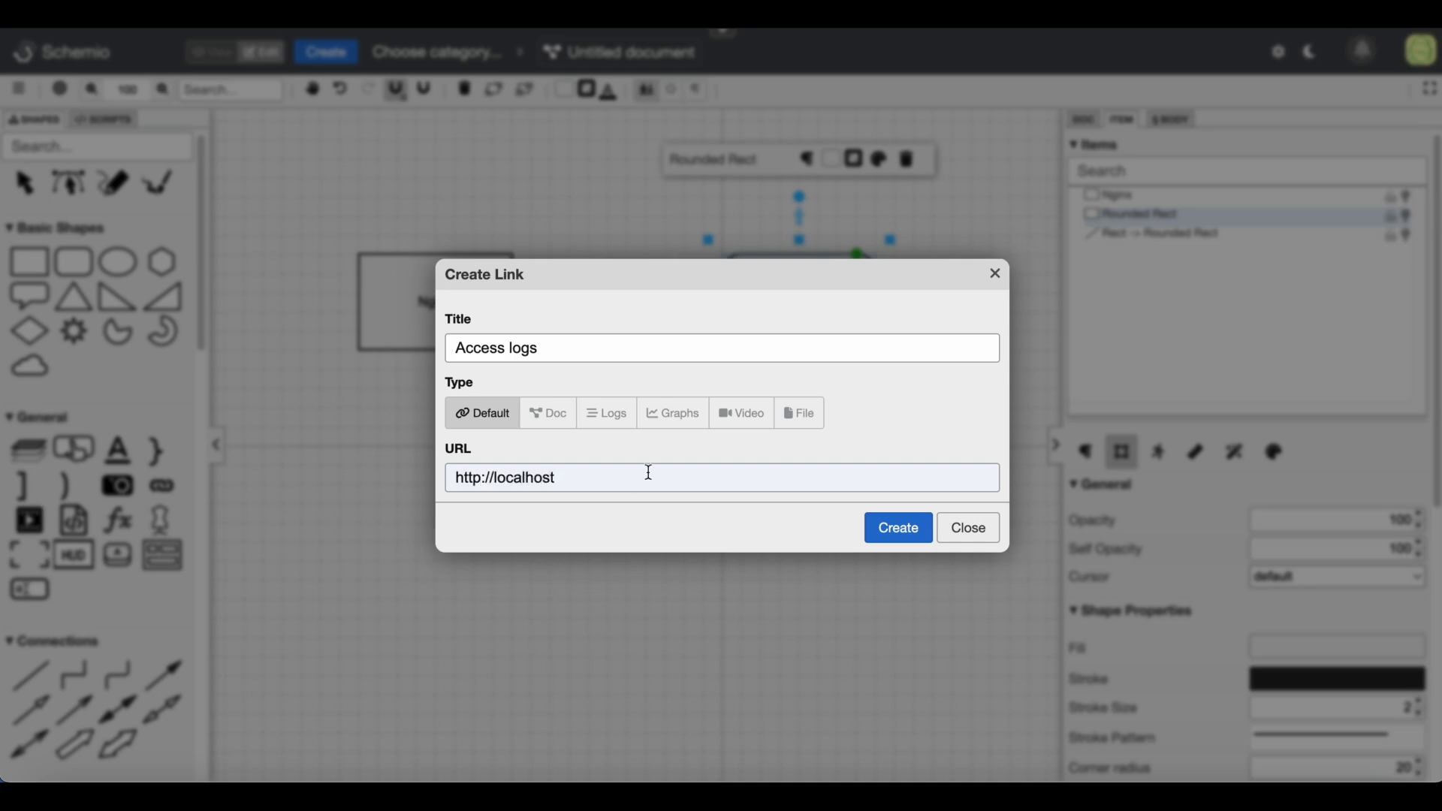
pyautogui.click(610, 413)
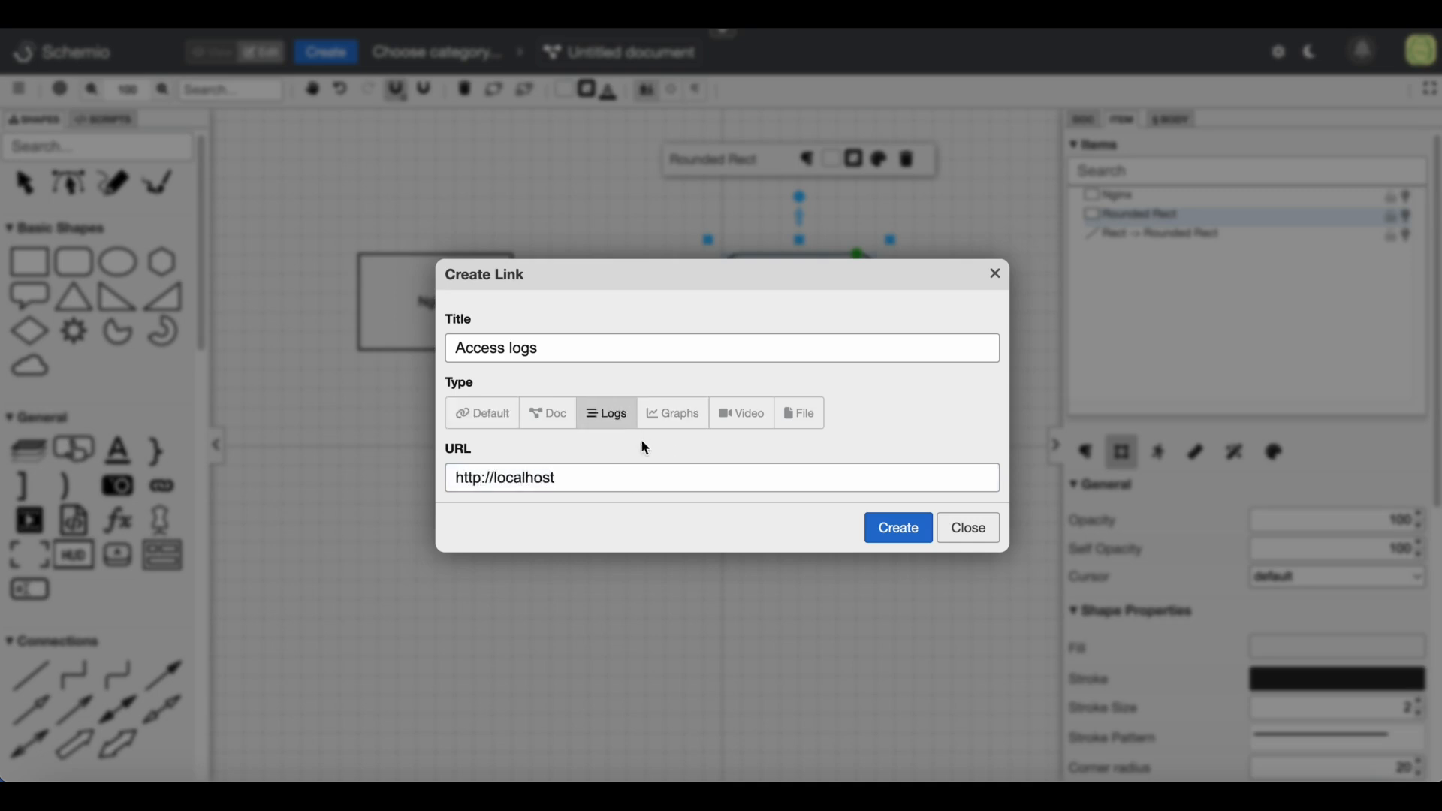
pyautogui.click(898, 532)
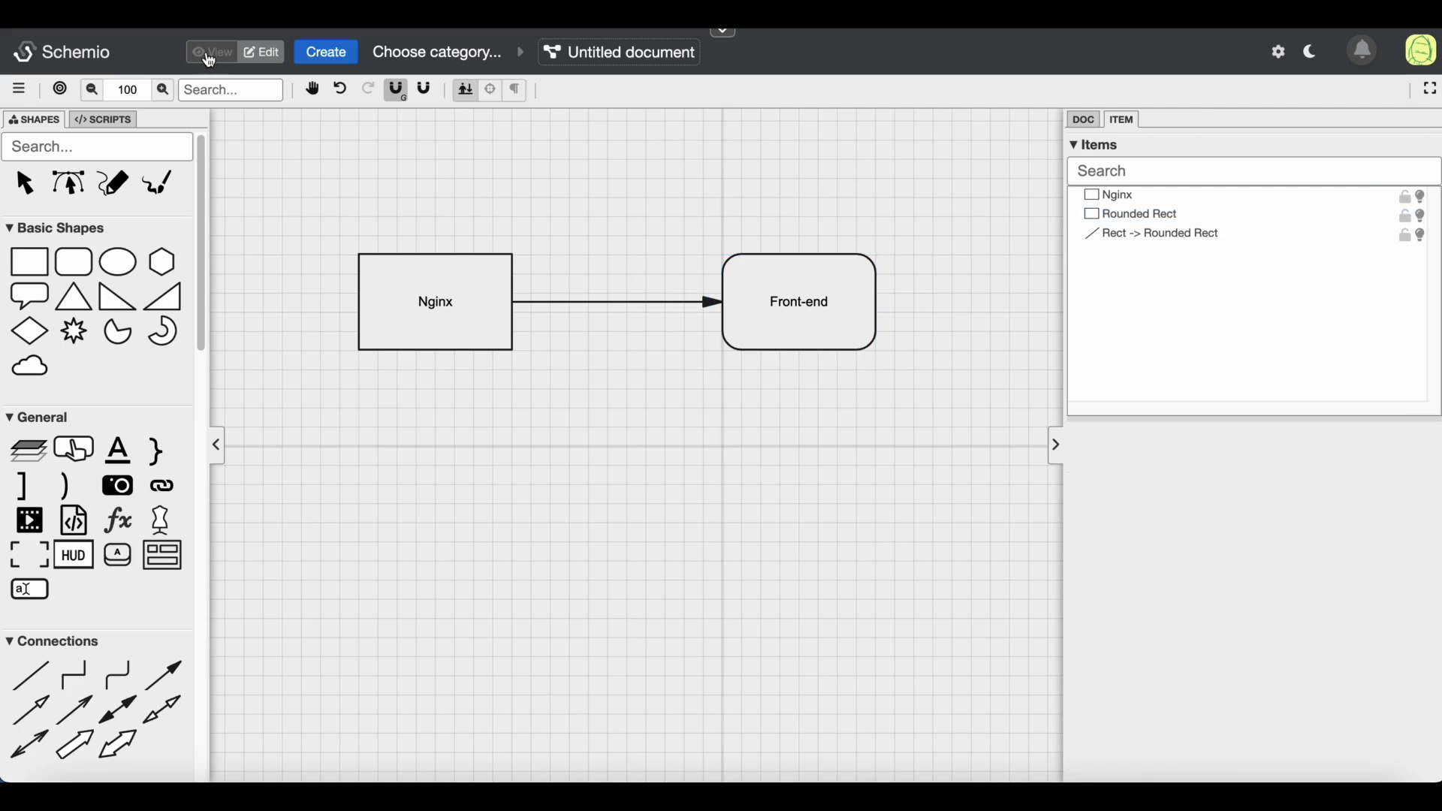
# Preview the diagram in view mode, open the Front-end box's link list, and return to edit mode
pyautogui.click(211, 51)
pyautogui.click(314, 88)
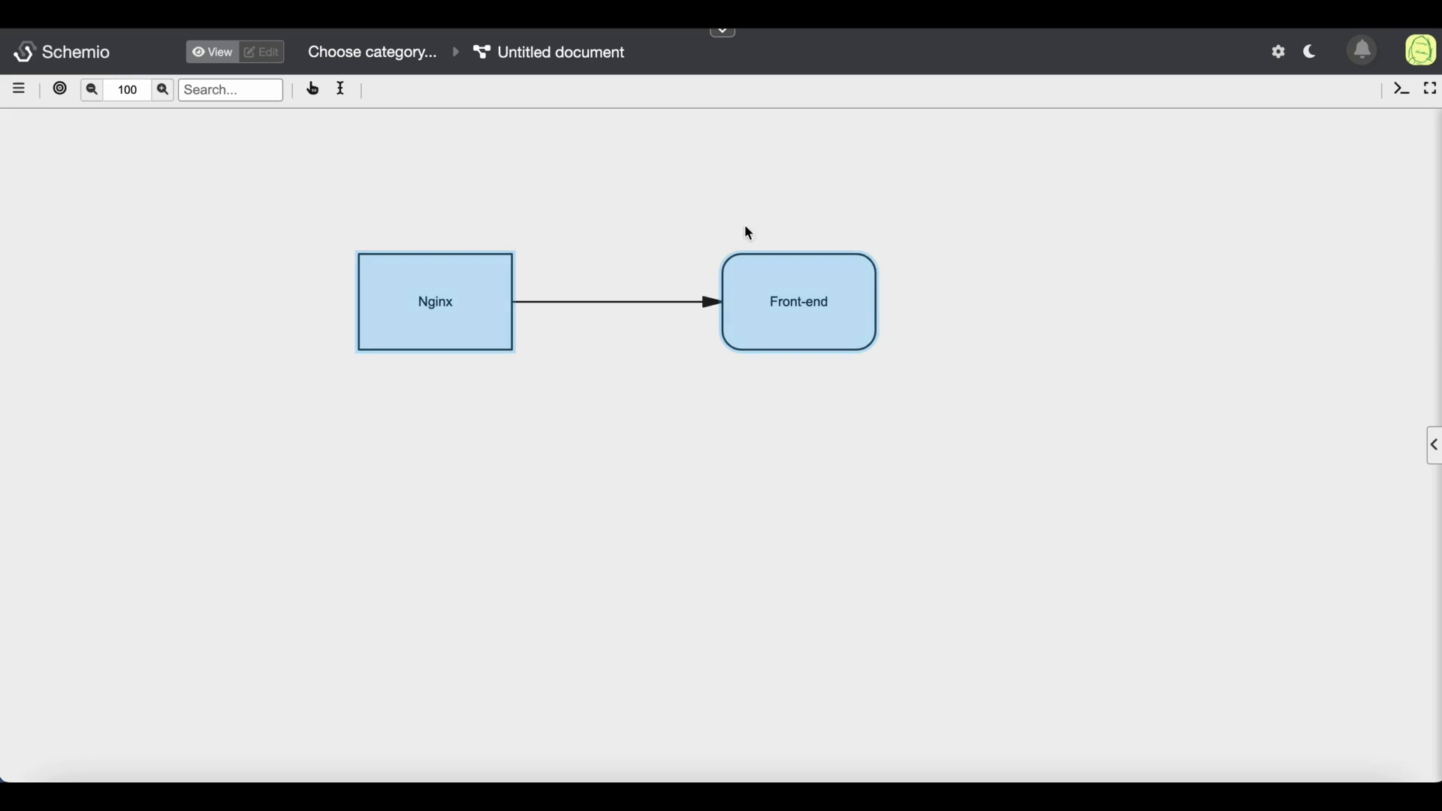
pyautogui.click(315, 96)
pyautogui.click(823, 311)
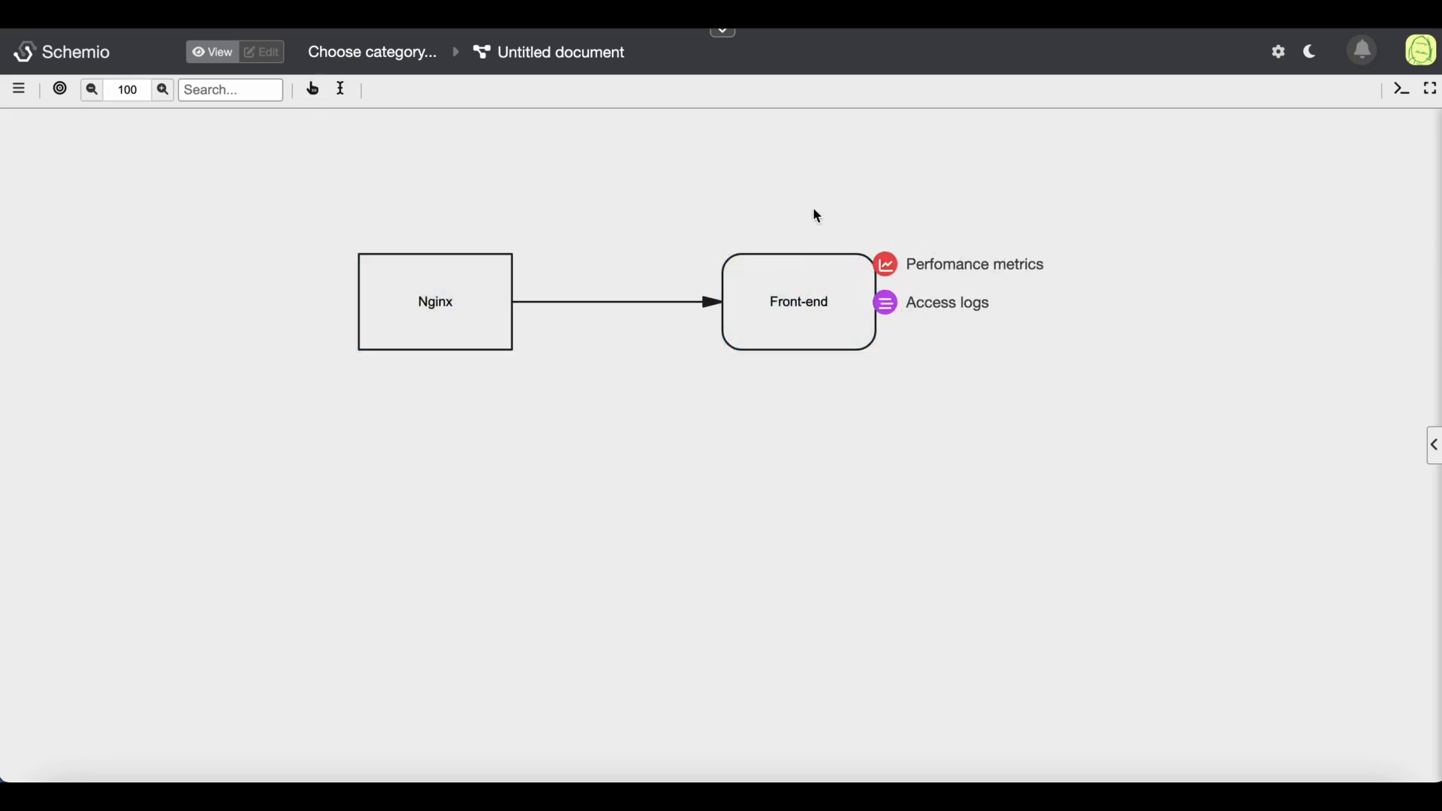
pyautogui.click(797, 193)
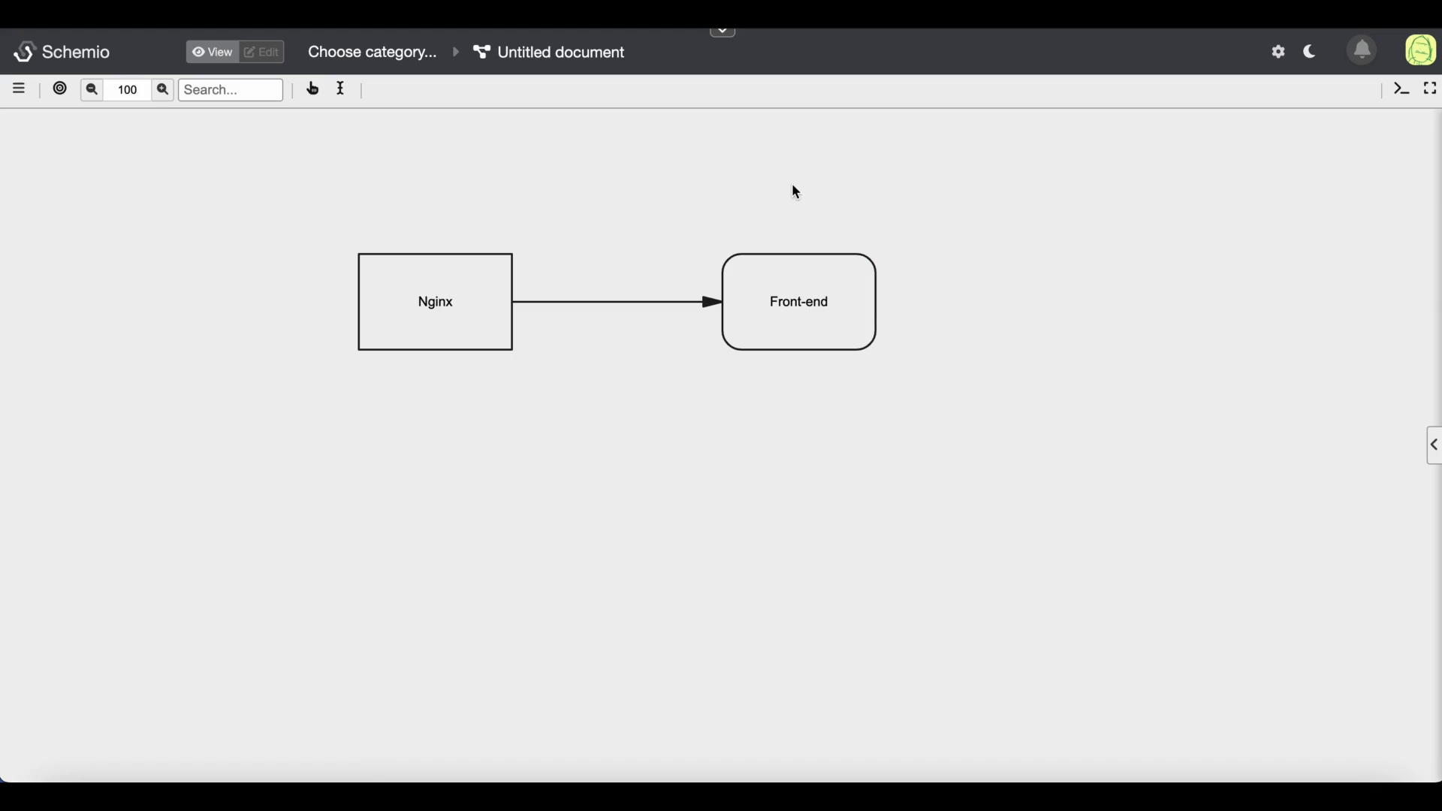
pyautogui.click(800, 289)
pyautogui.click(262, 52)
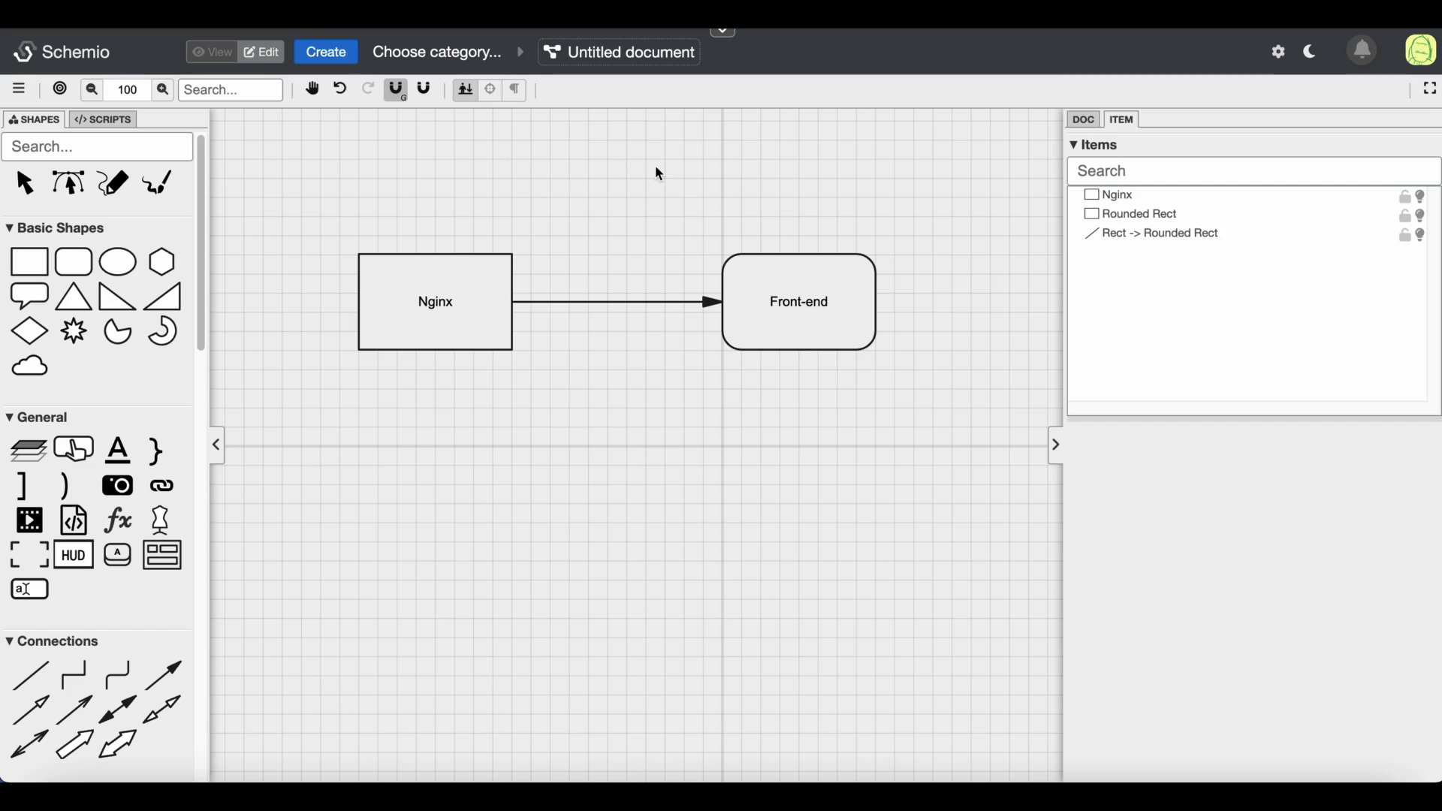
# Turn on item indicators and draw a rounded rectangle below the Nginx box
pyautogui.click(517, 91)
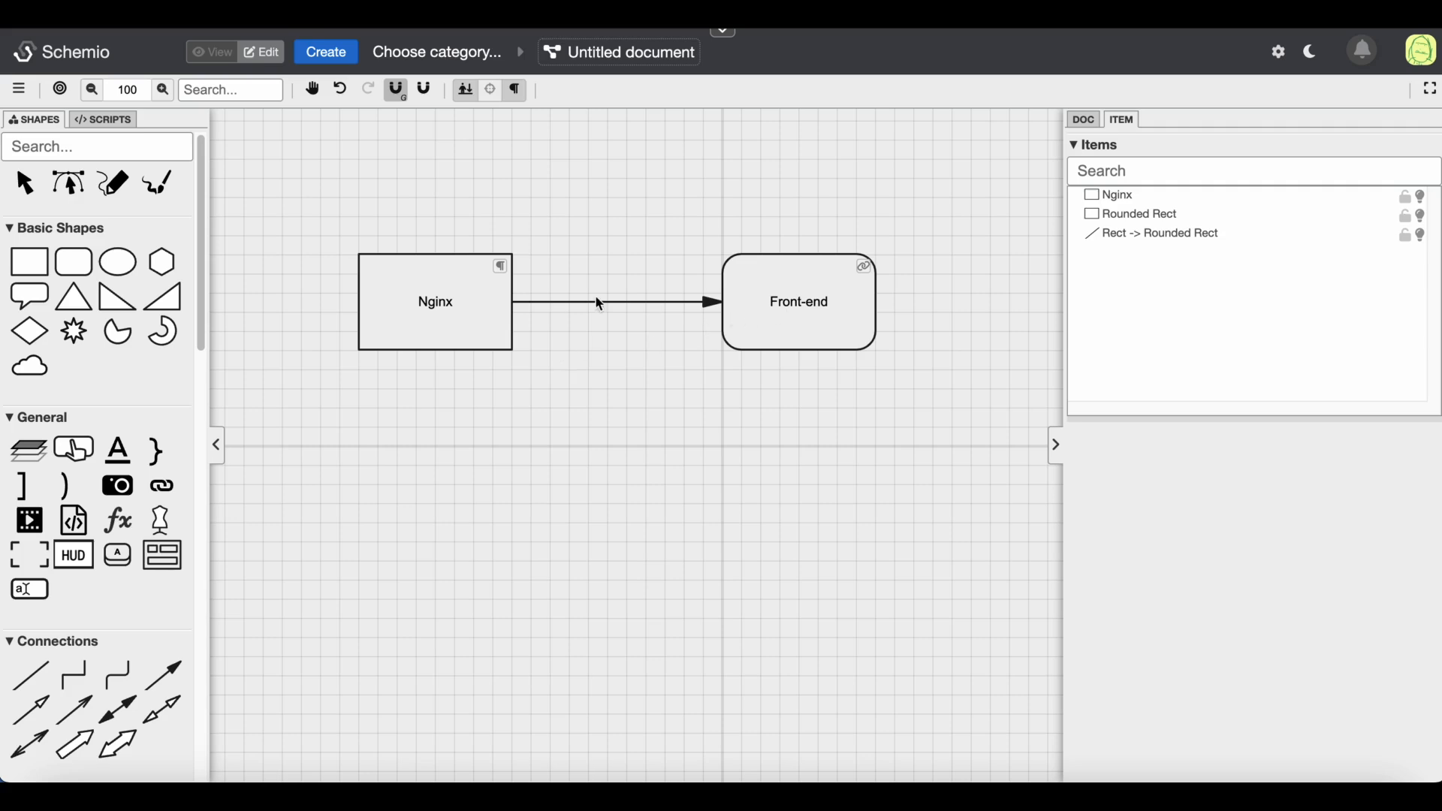
pyautogui.click(74, 262)
pyautogui.moveTo(511, 464); pyautogui.dragTo(658, 568)
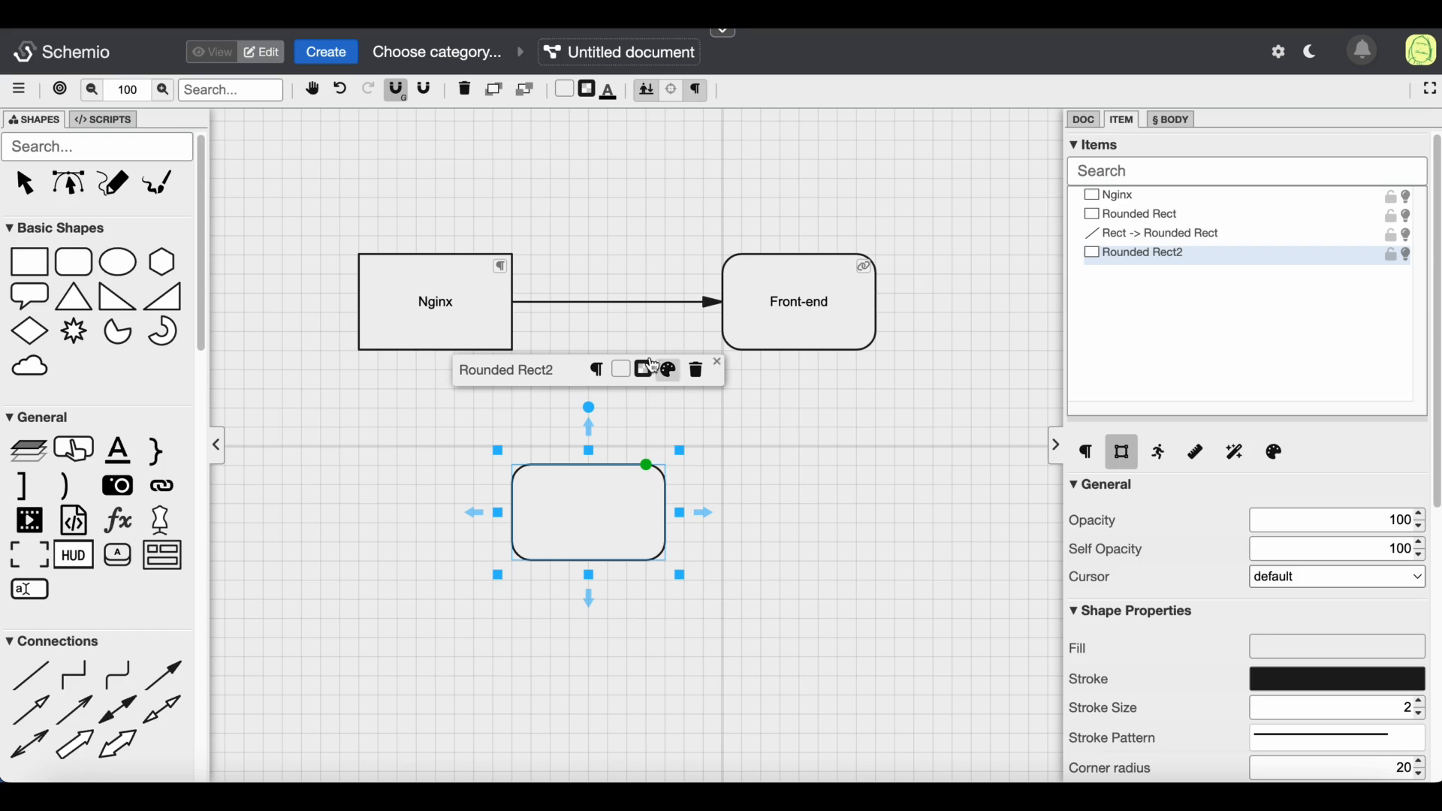
# Inspect the description and link tooltips on the Nginx and Front-end boxes
pyautogui.moveTo(497, 275)
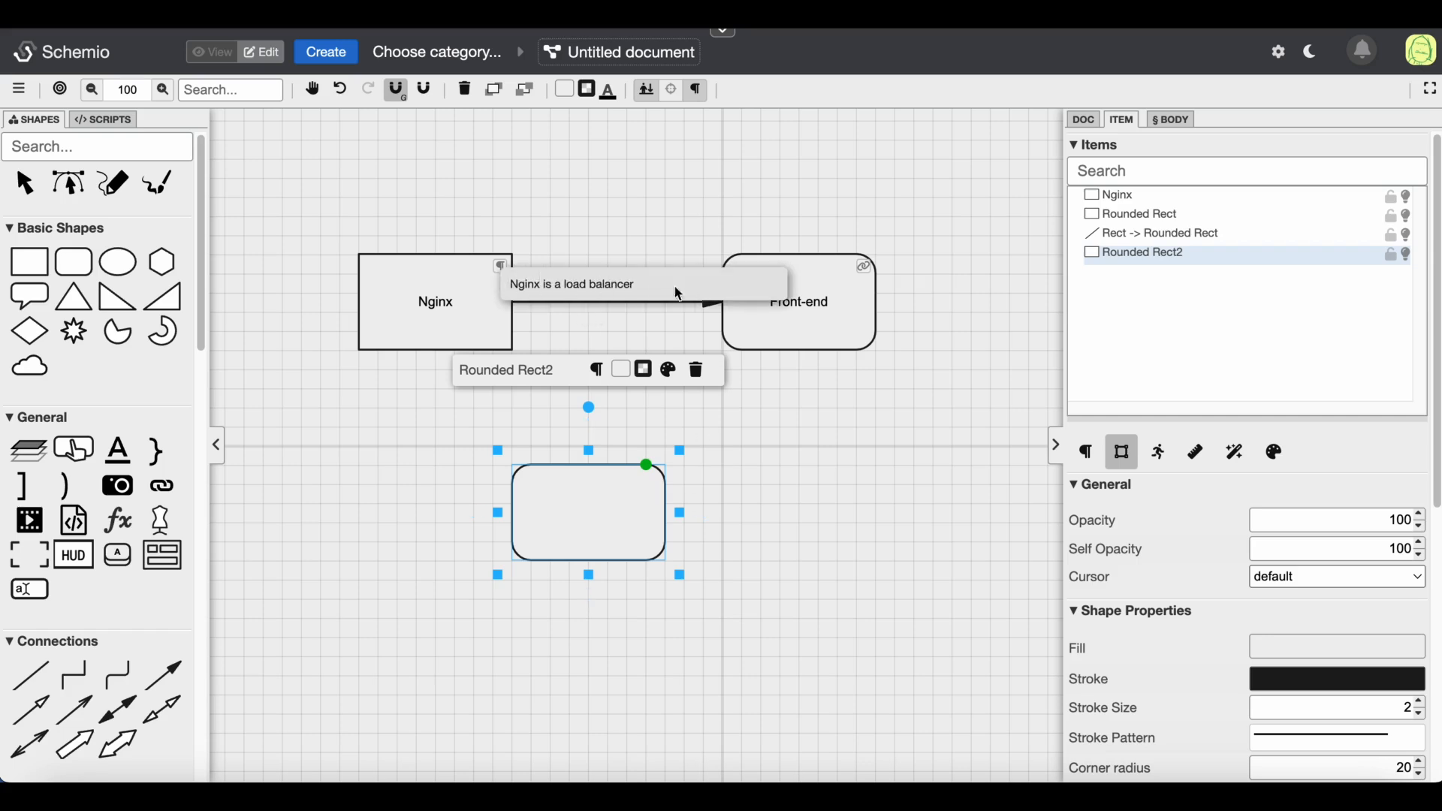
pyautogui.moveTo(865, 268)
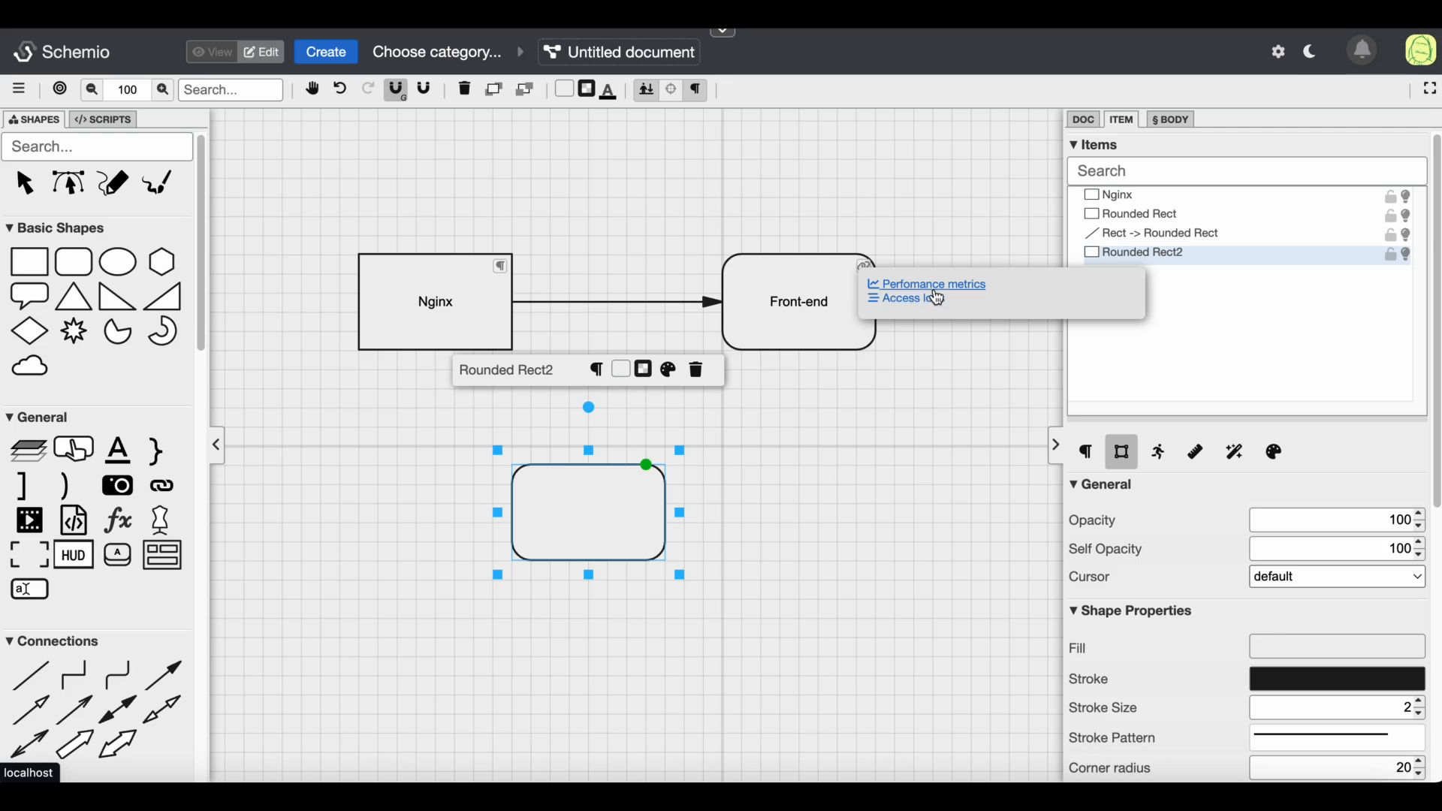
pyautogui.click(692, 183)
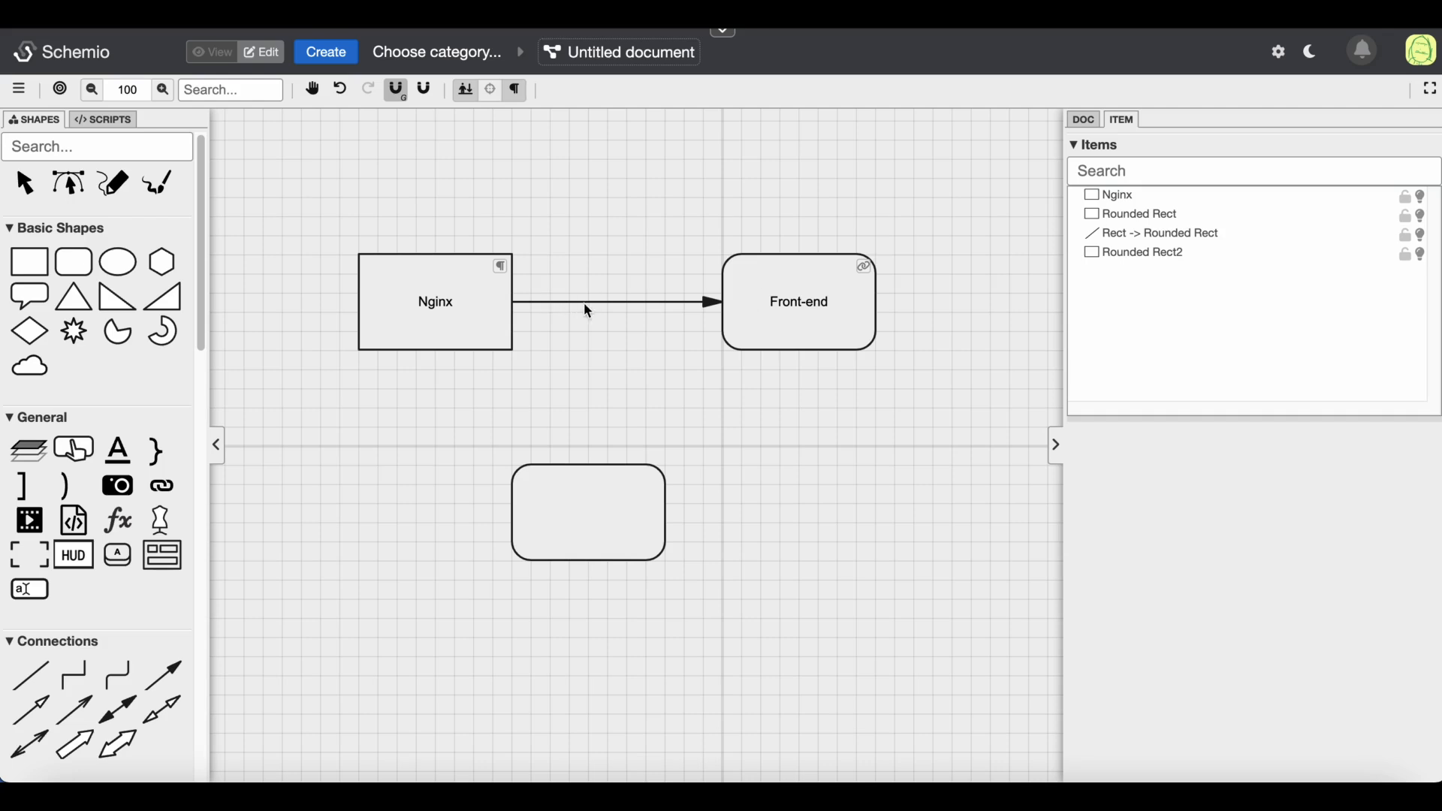
# Draw a stepped connector from the top of the Nginx box looping around back to its bottom
pyautogui.click(435, 285)
pyautogui.moveTo(444, 214); pyautogui.dragTo(498, 148)
pyautogui.click(495, 143)
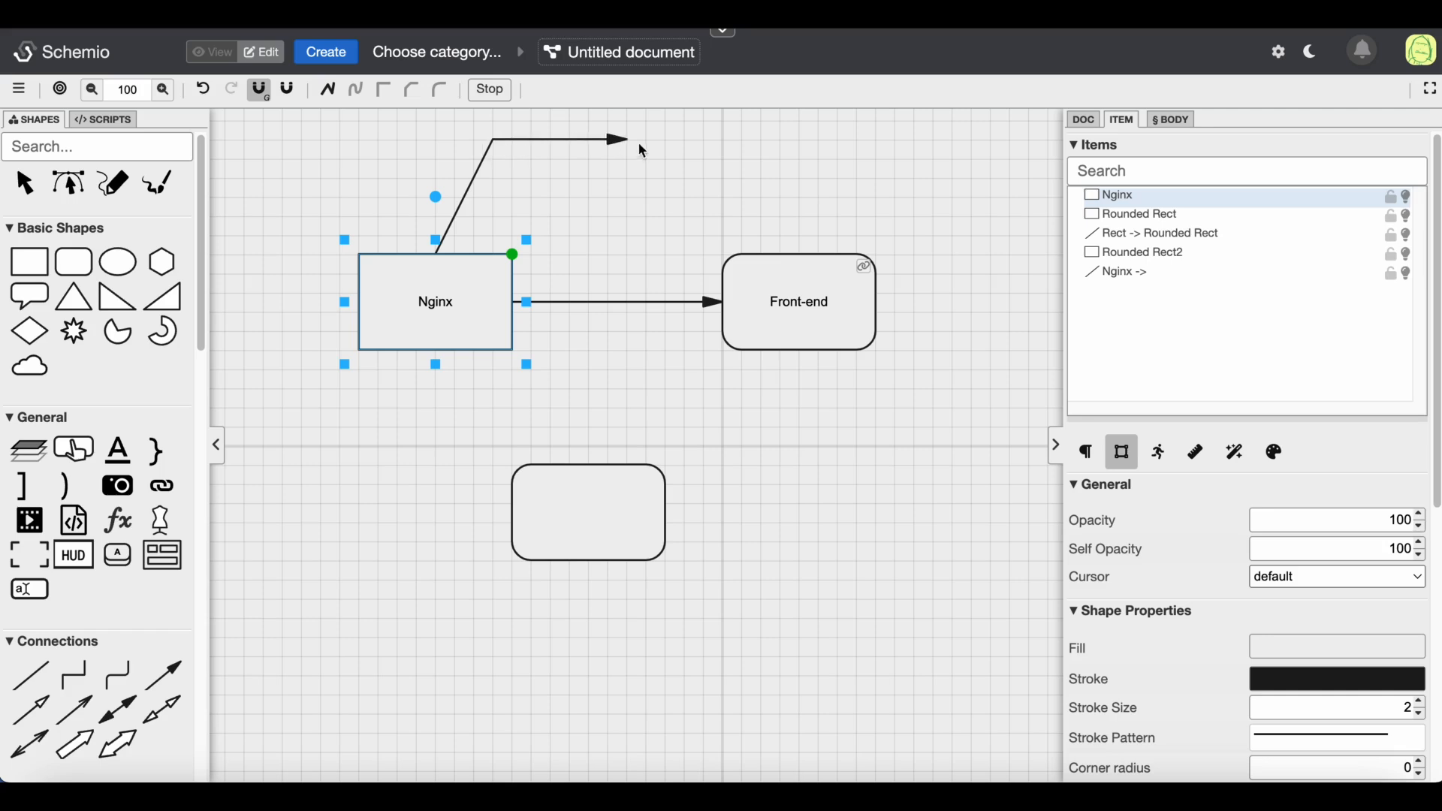
pyautogui.click(668, 142)
pyautogui.click(666, 217)
pyautogui.click(877, 180)
pyautogui.click(973, 237)
pyautogui.click(935, 447)
pyautogui.click(761, 485)
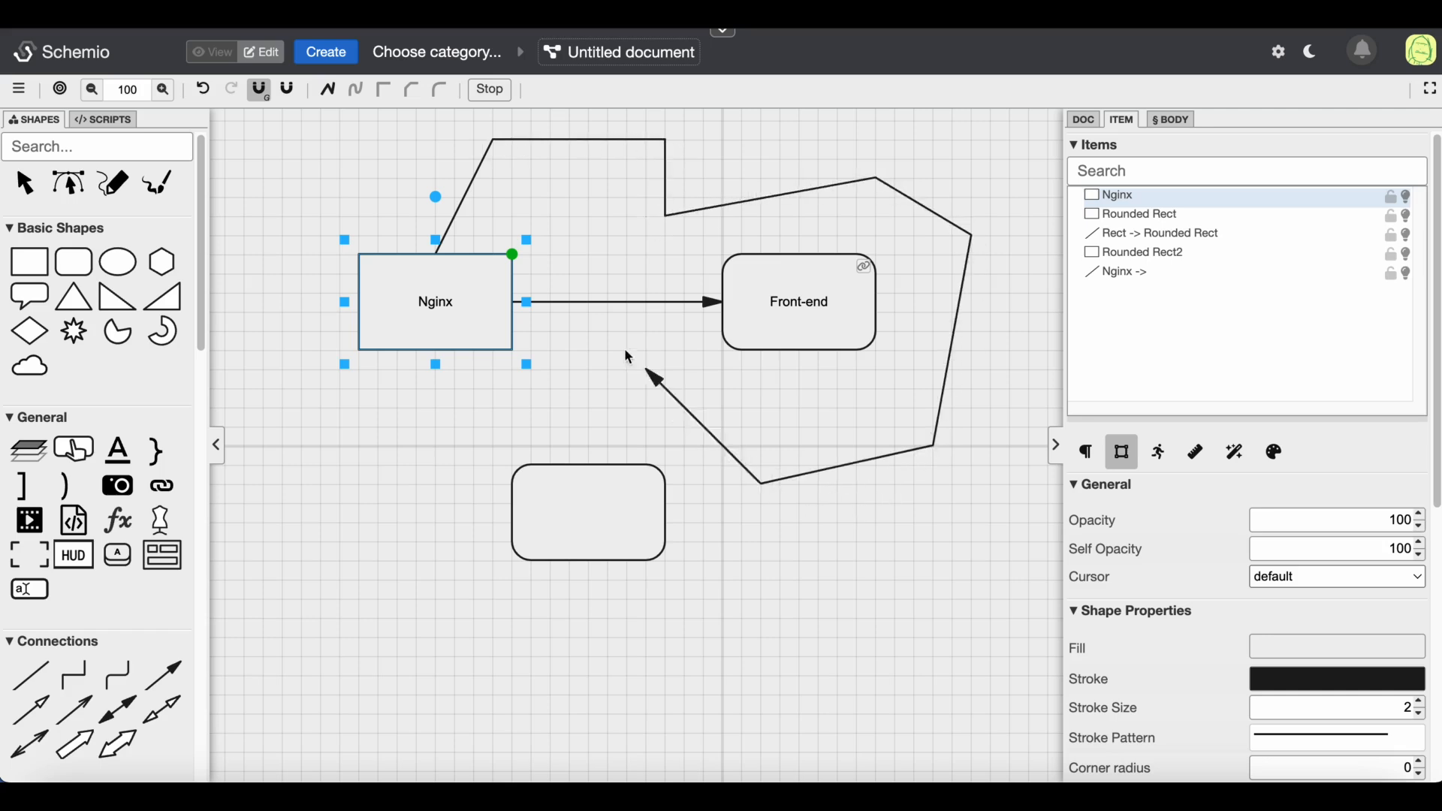
pyautogui.click(357, 91)
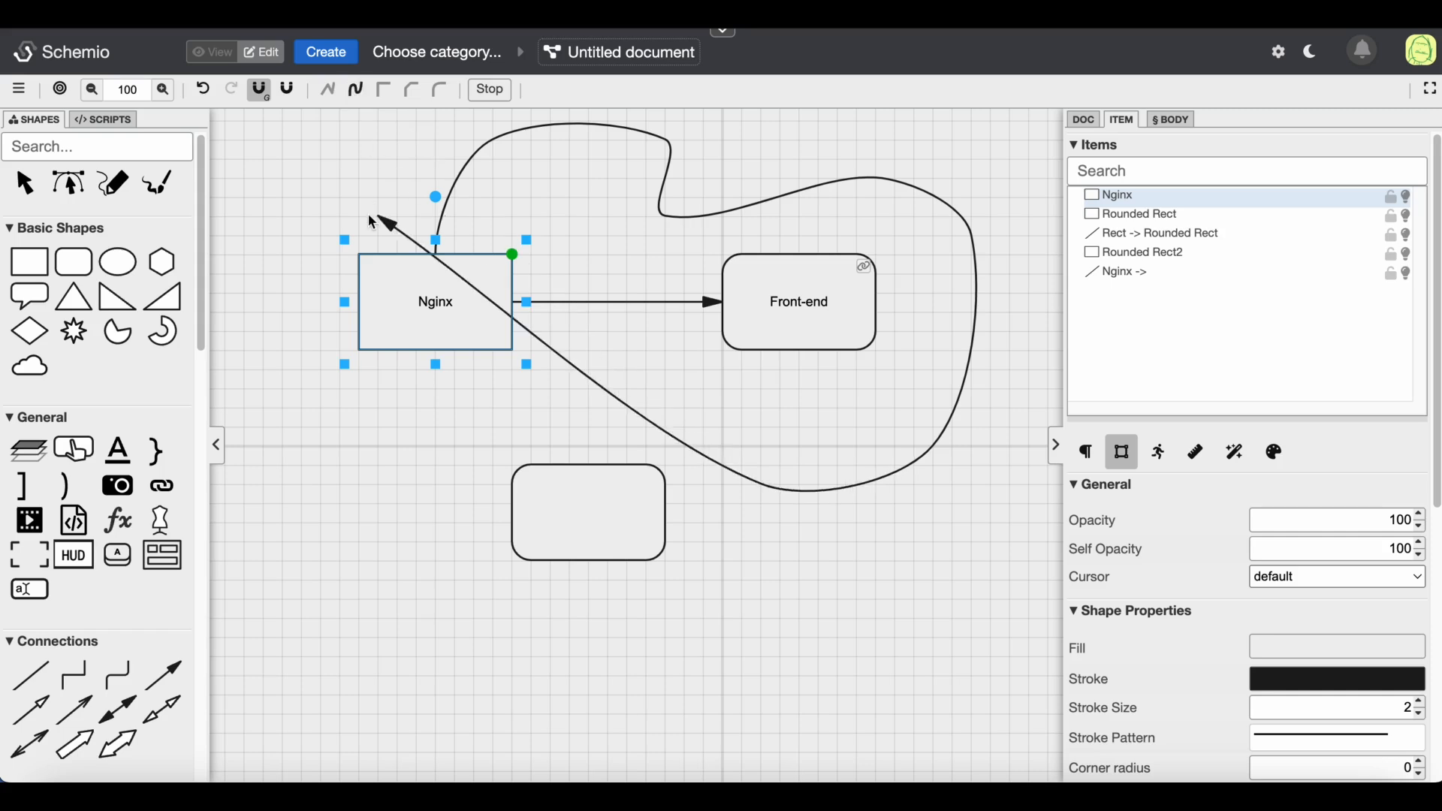
pyautogui.click(379, 98)
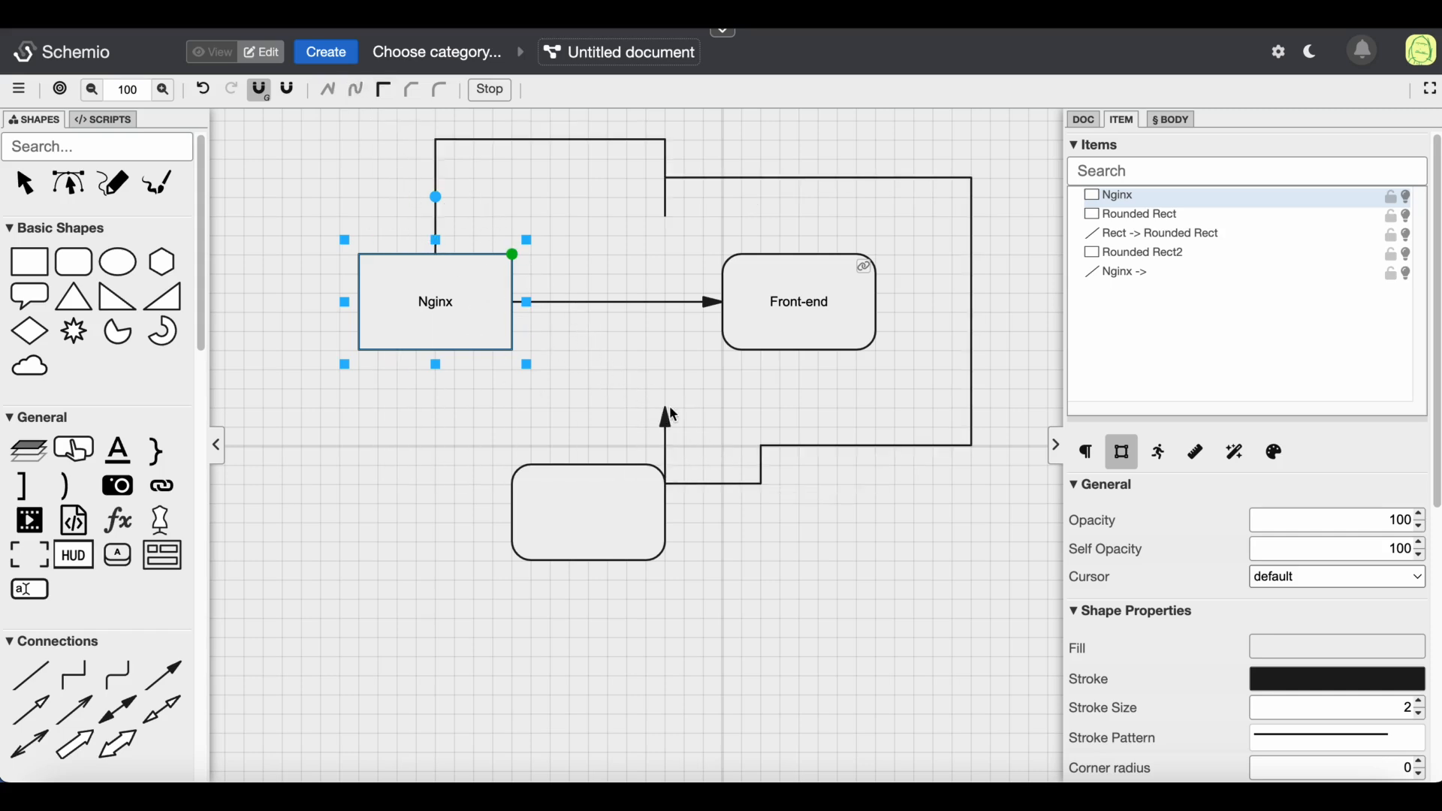
pyautogui.click(455, 351)
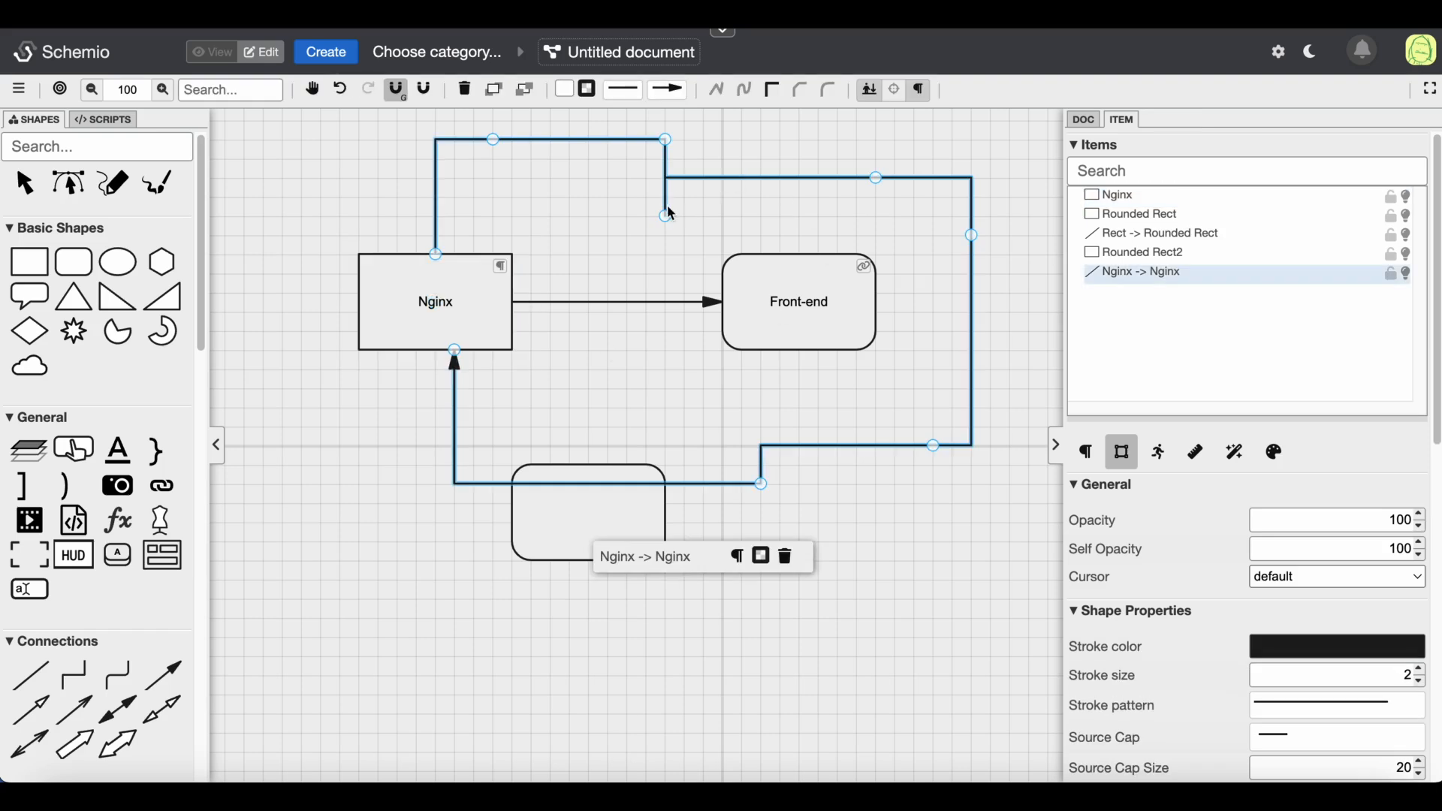
# Reshape the loop connector's path by moving its points and give it rounded corners
pyautogui.moveTo(666, 217); pyautogui.dragTo(765, 218)
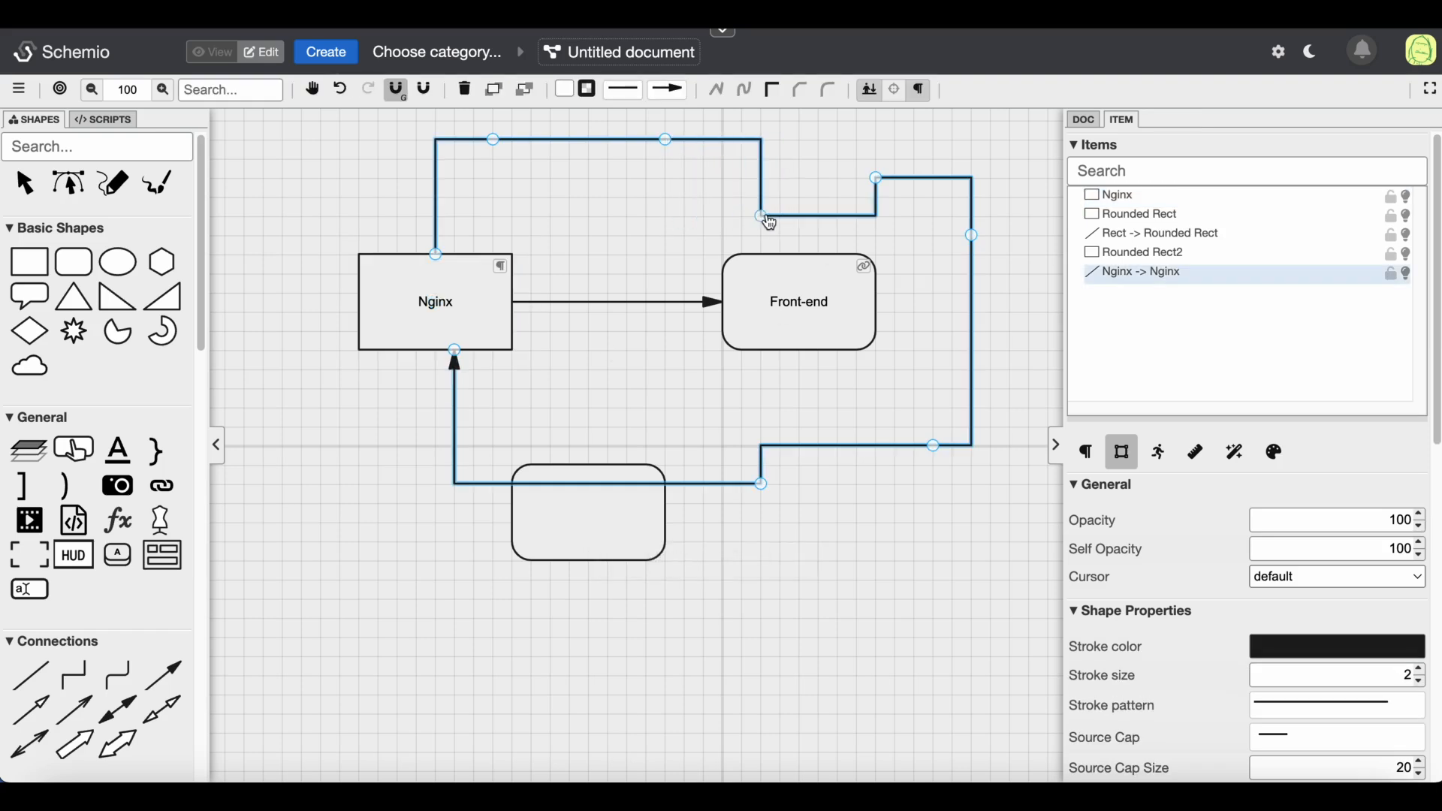
pyautogui.moveTo(665, 142); pyautogui.dragTo(623, 144)
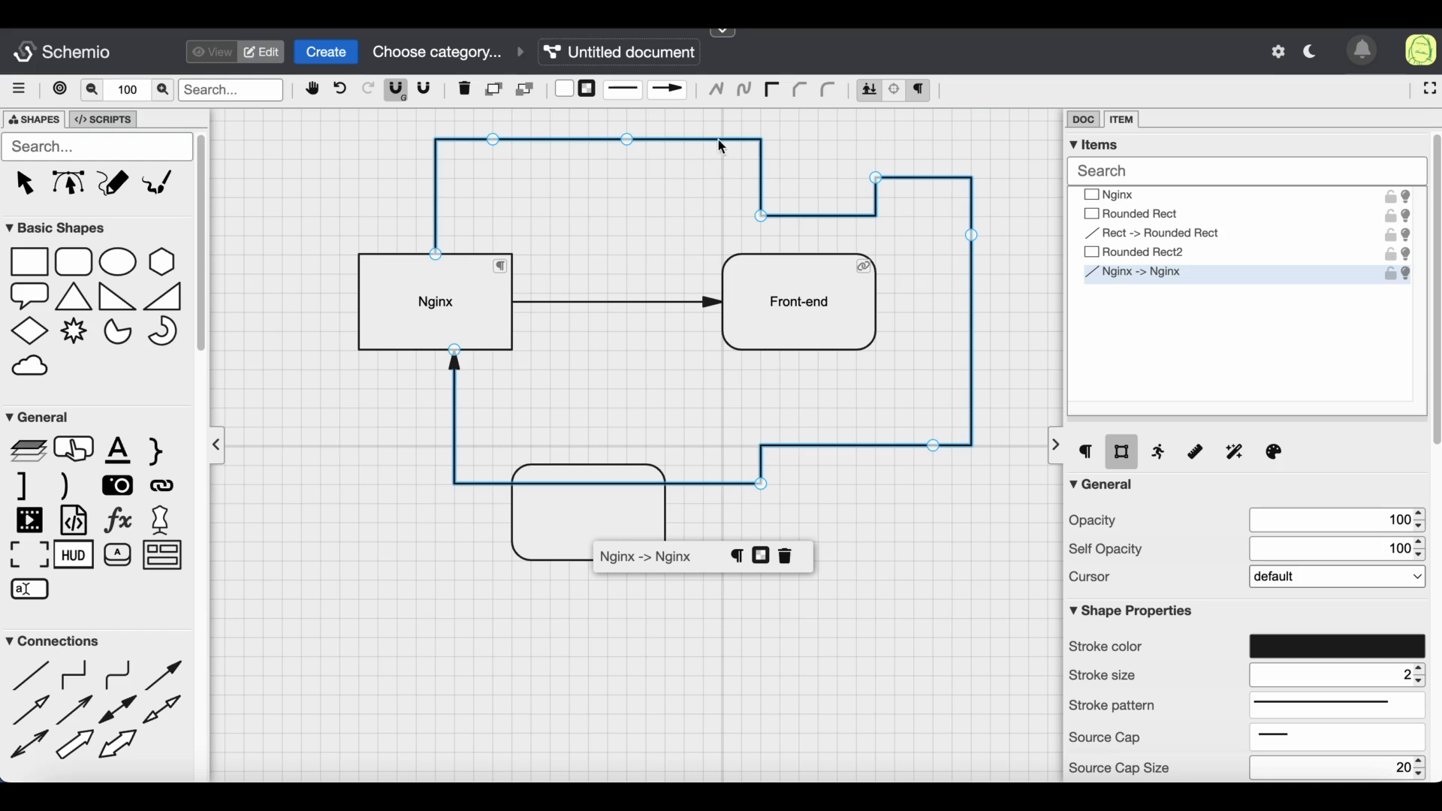
pyautogui.moveTo(718, 147); pyautogui.dragTo(684, 256)
pyautogui.click(828, 90)
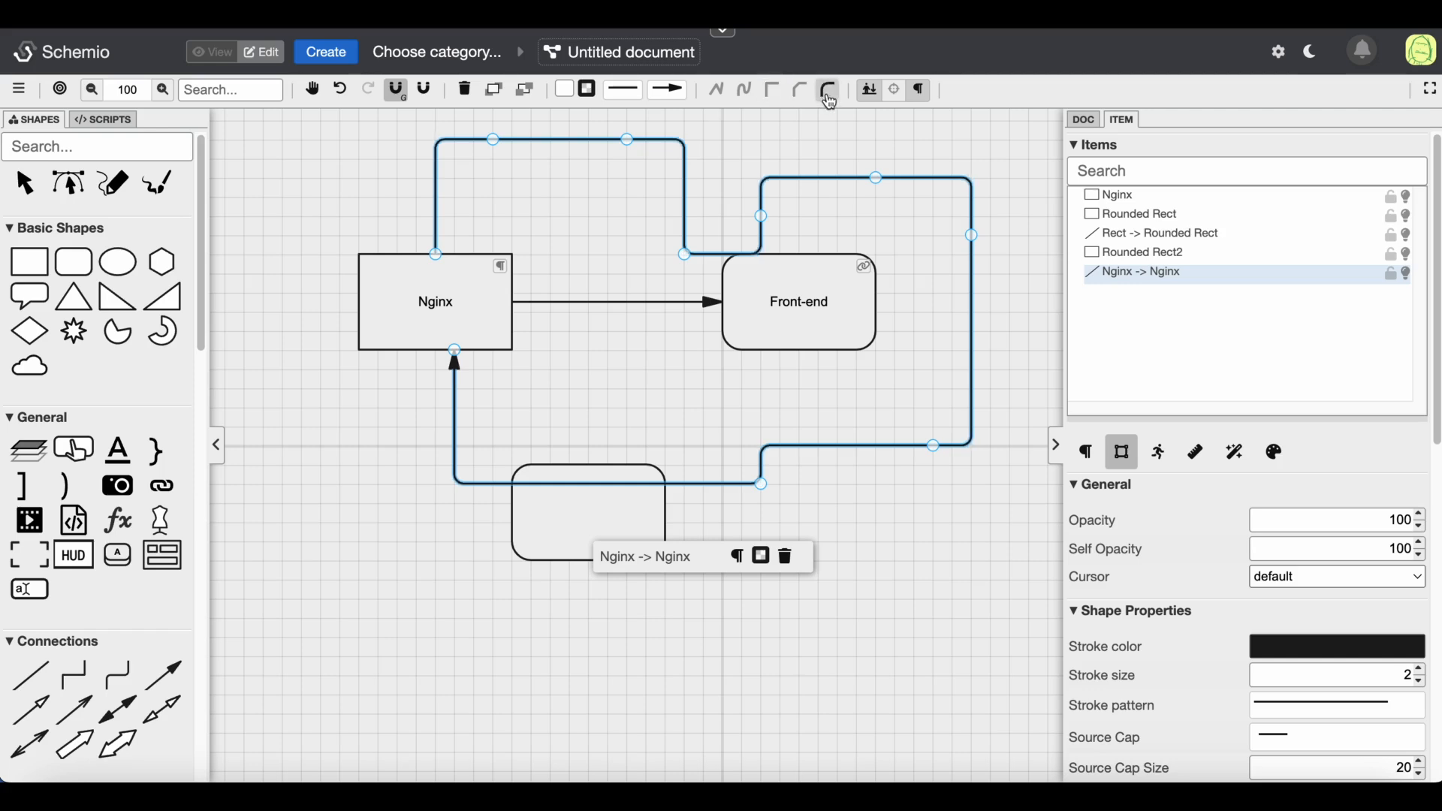
pyautogui.moveTo(775, 219); pyautogui.dragTo(781, 217)
pyautogui.moveTo(684, 255); pyautogui.dragTo(685, 218)
pyautogui.doubleClick(687, 218)
pyautogui.moveTo(586, 122); pyautogui.dragTo(924, 237)
pyautogui.moveTo(627, 161); pyautogui.dragTo(589, 180)
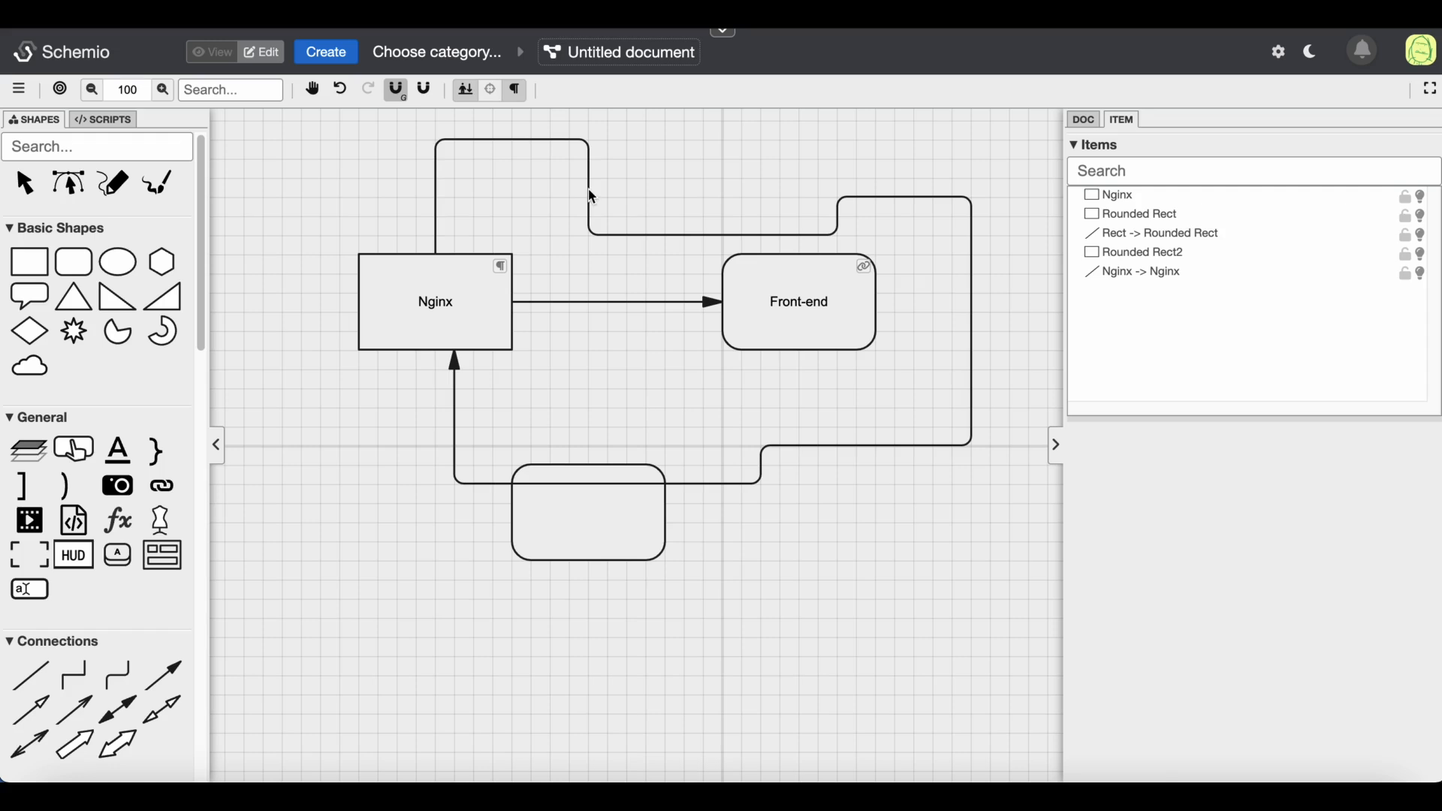
# Change the loop connector's end cap arrow, then delete the connector
pyautogui.click(591, 197)
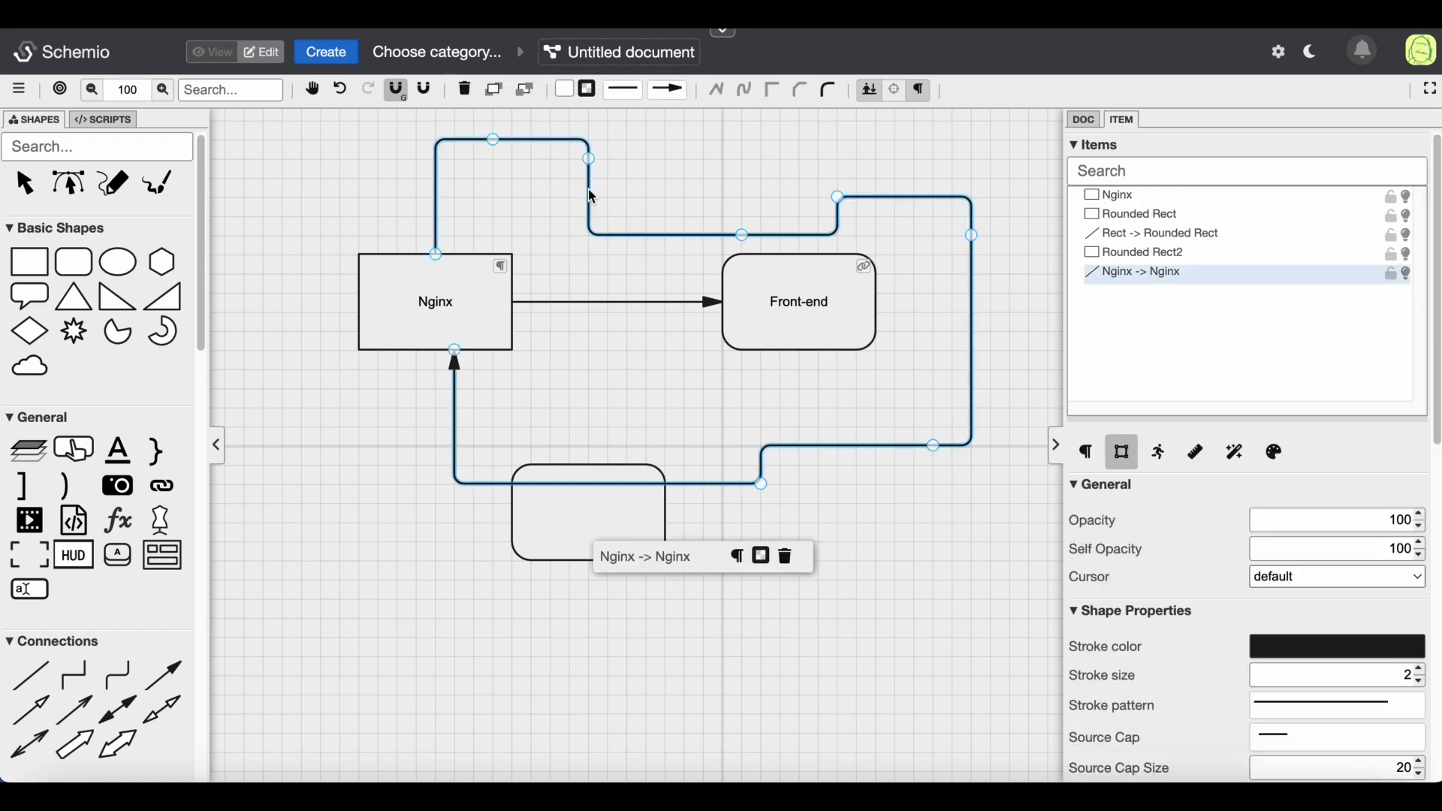
pyautogui.click(669, 89)
pyautogui.scroll(-2, 696, 222)
pyautogui.scroll(-3, 697, 224)
pyautogui.scroll(5, 708, 296)
pyautogui.scroll(2, 713, 259)
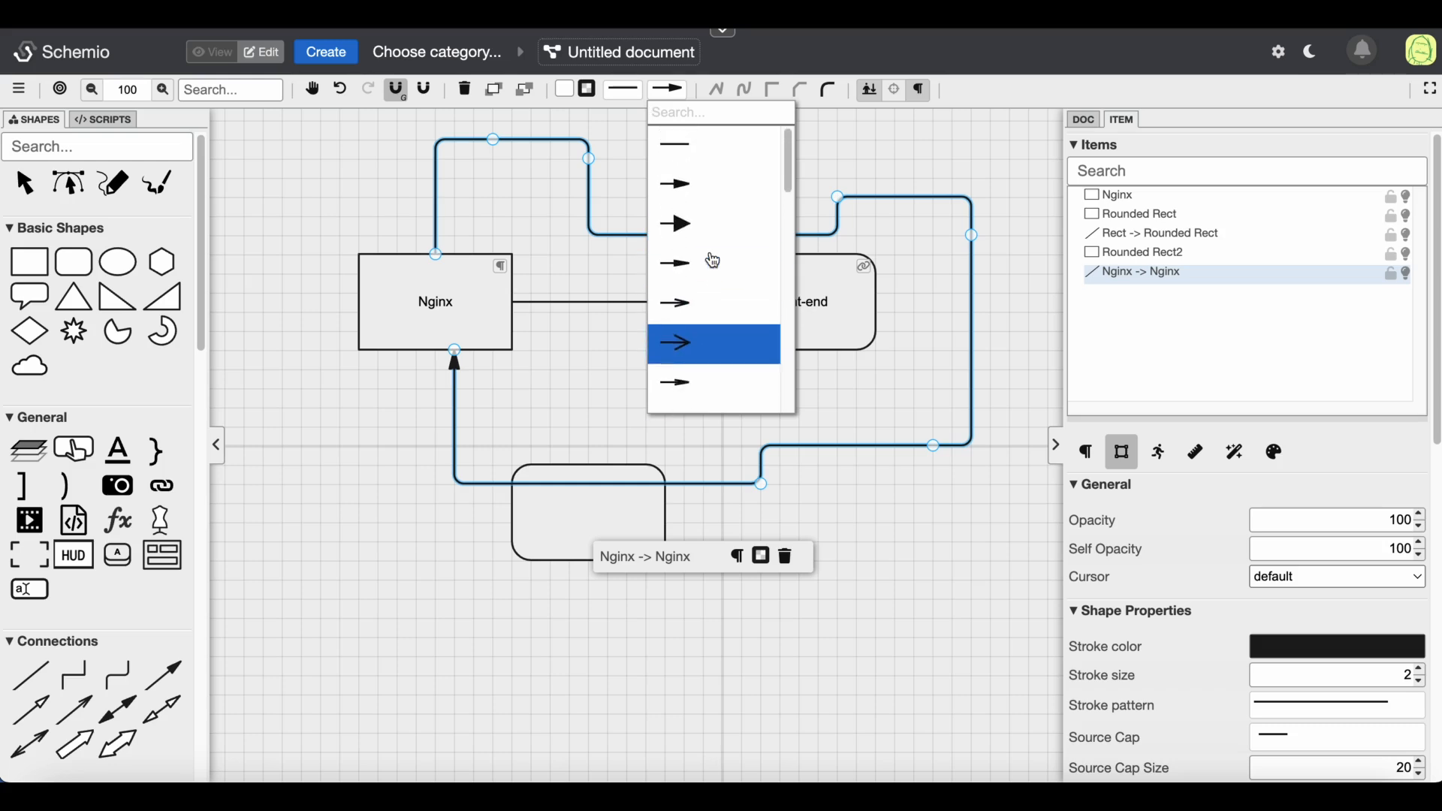
pyautogui.click(732, 169)
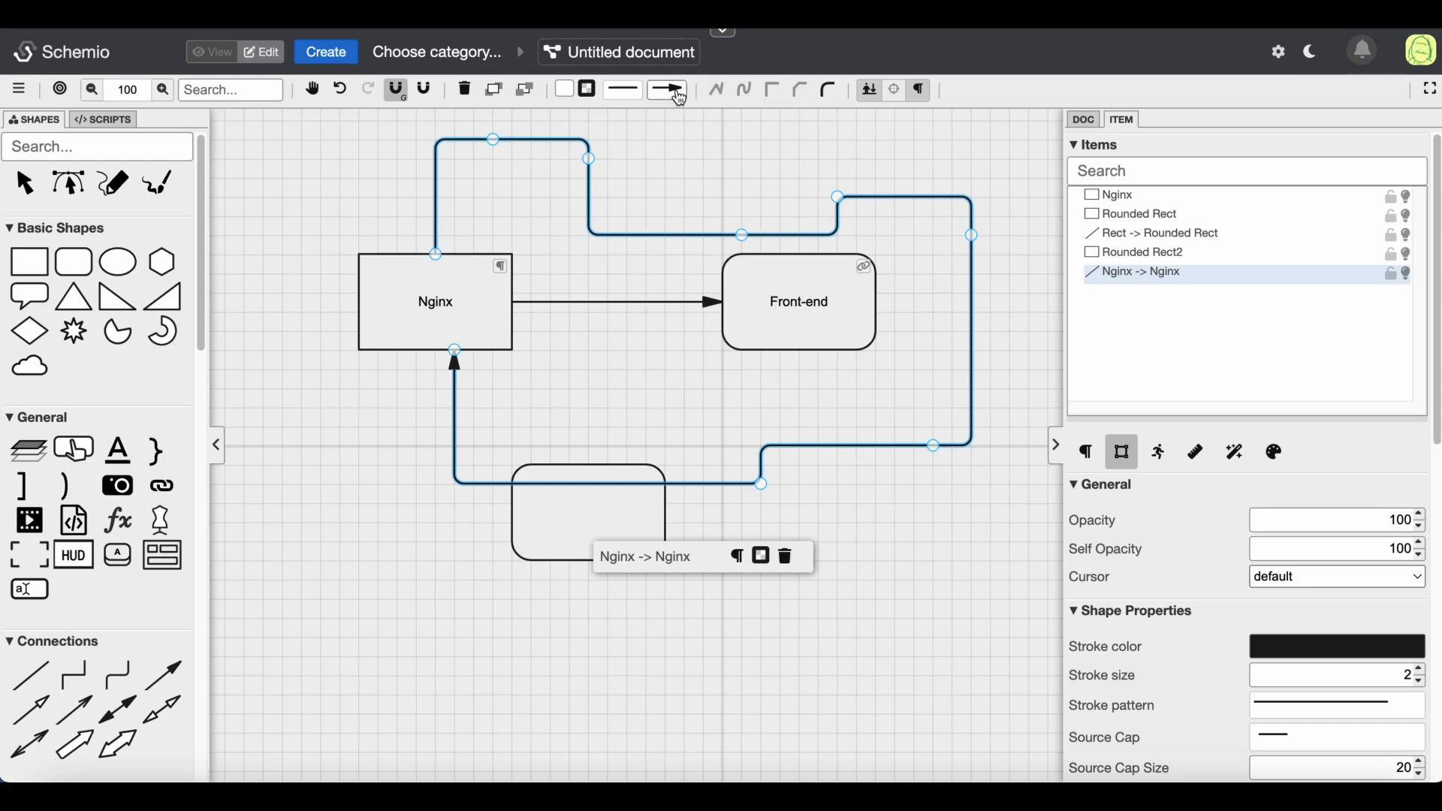
pyautogui.press('Delete')
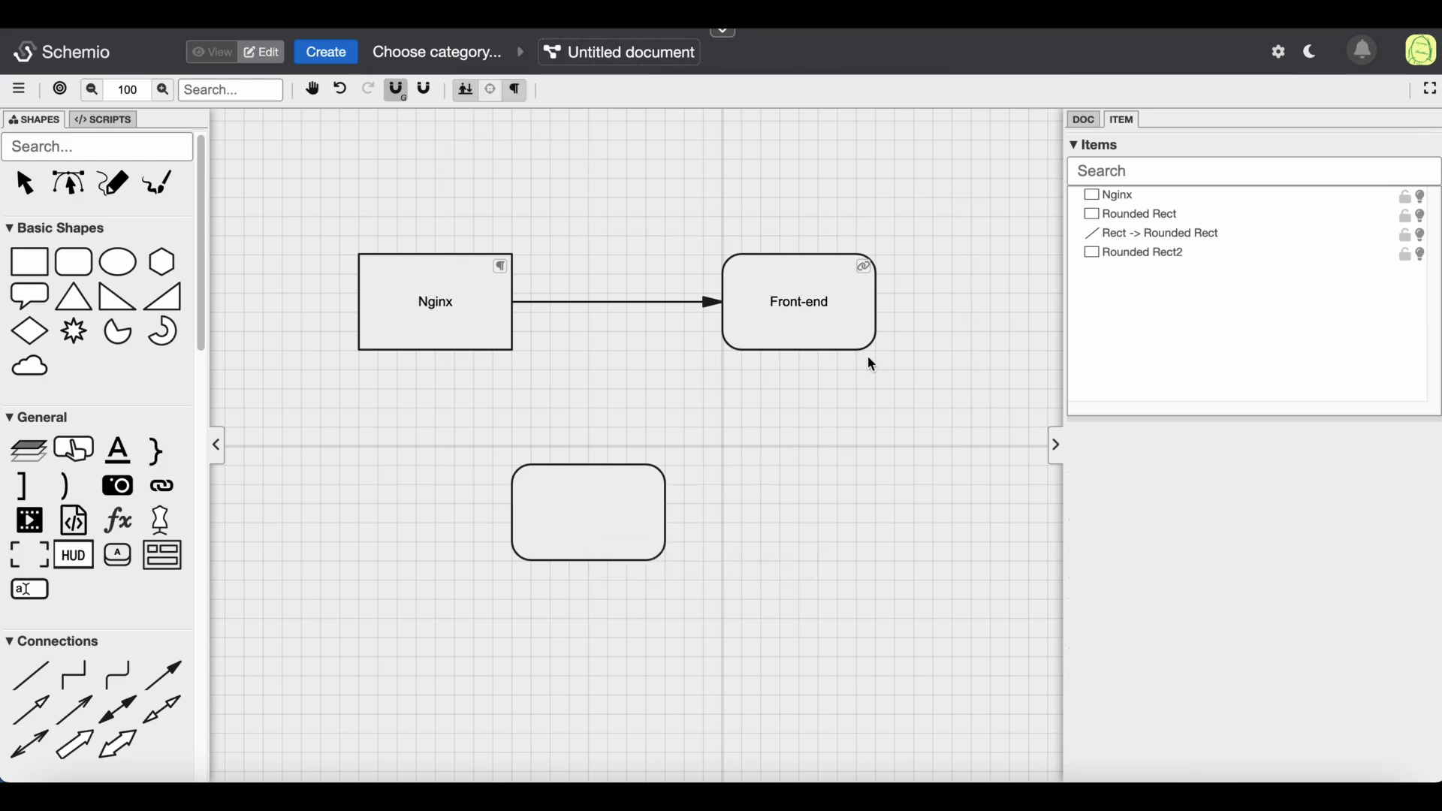
# Hide the item indicators and delete the rounded rectangle below the Nginx box
pyautogui.click(518, 95)
pyautogui.click(567, 513)
pyautogui.press('Delete')
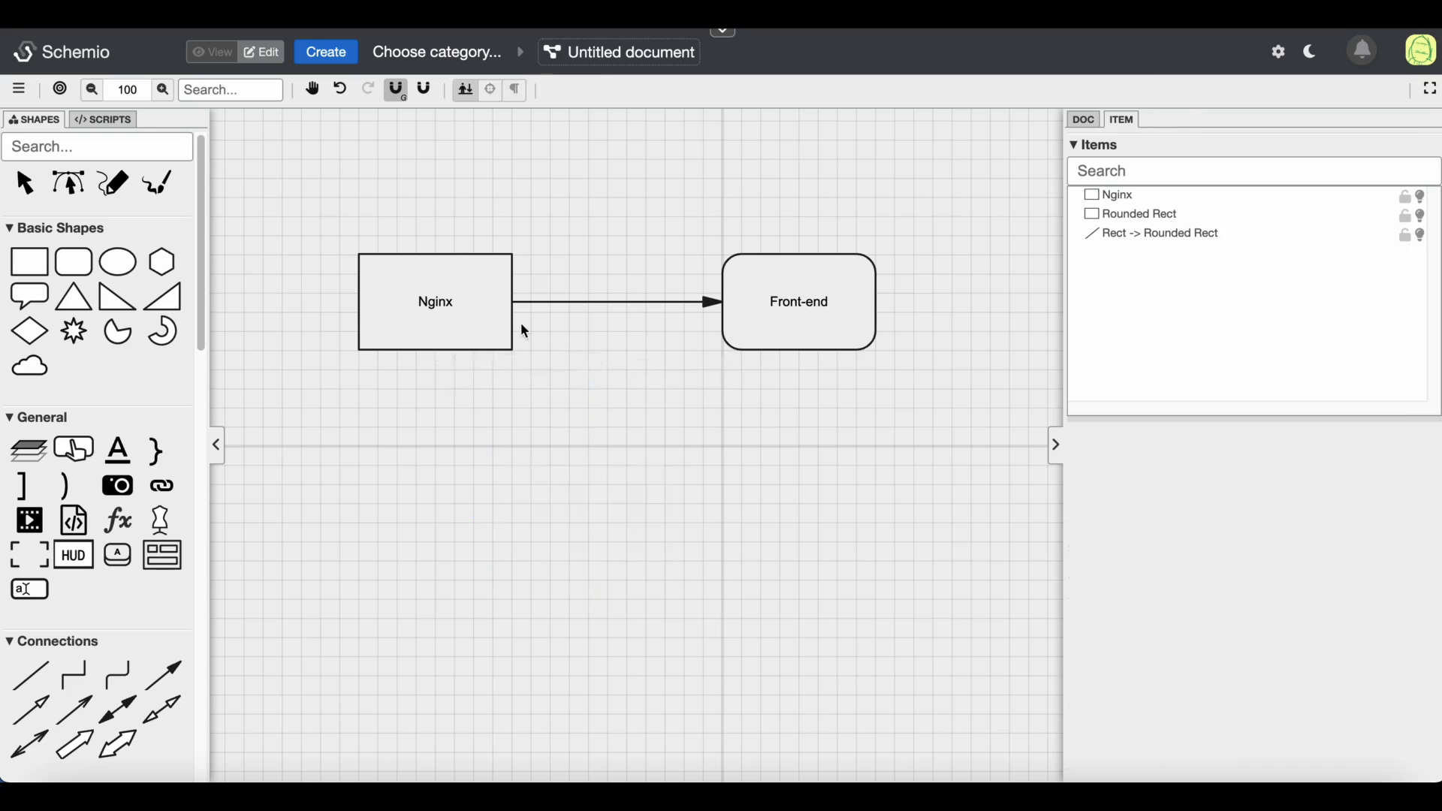
# Fill the Nginx box with a light red color and change its stroke color and size
pyautogui.click(459, 287)
pyautogui.click(565, 90)
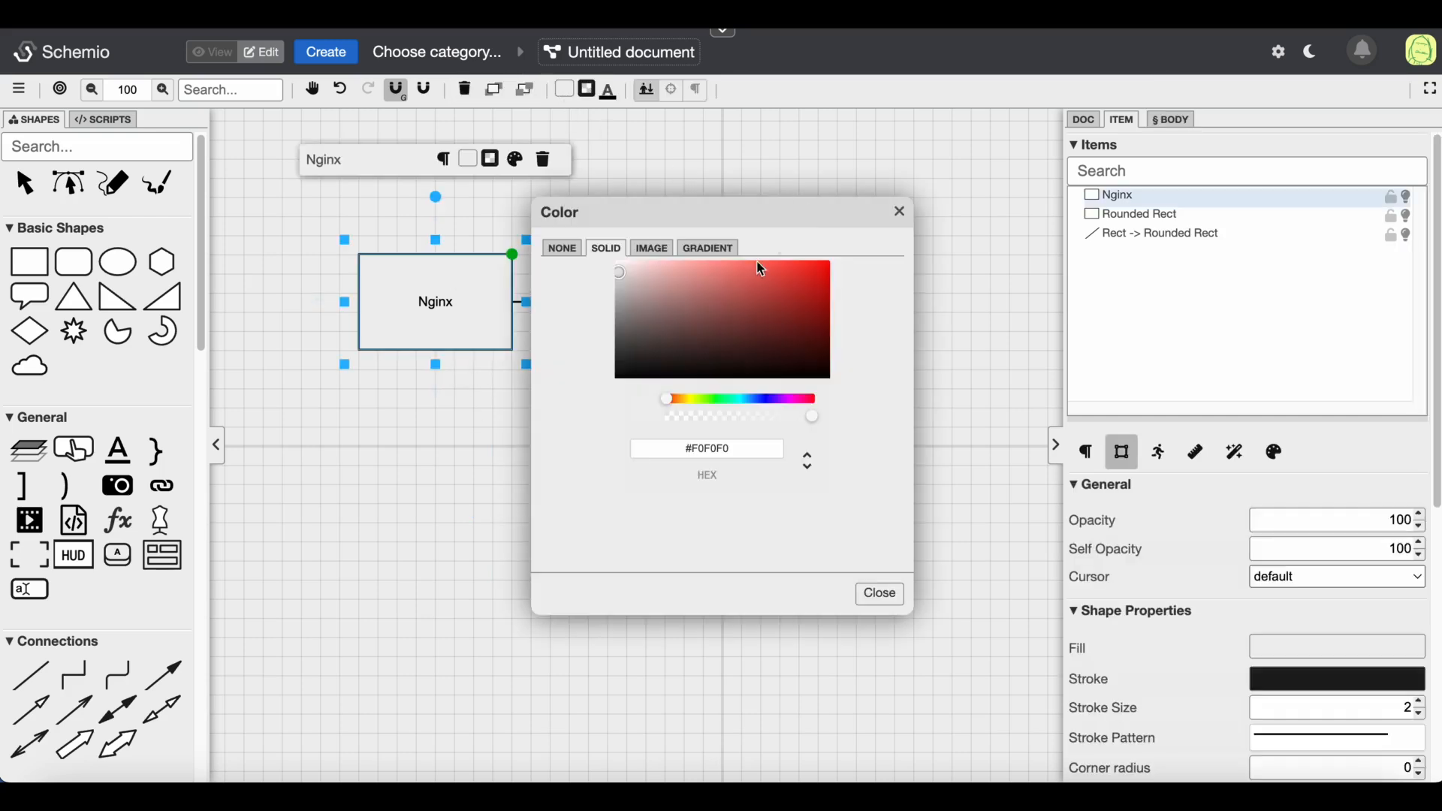
pyautogui.click(720, 259)
pyautogui.click(877, 591)
pyautogui.click(588, 90)
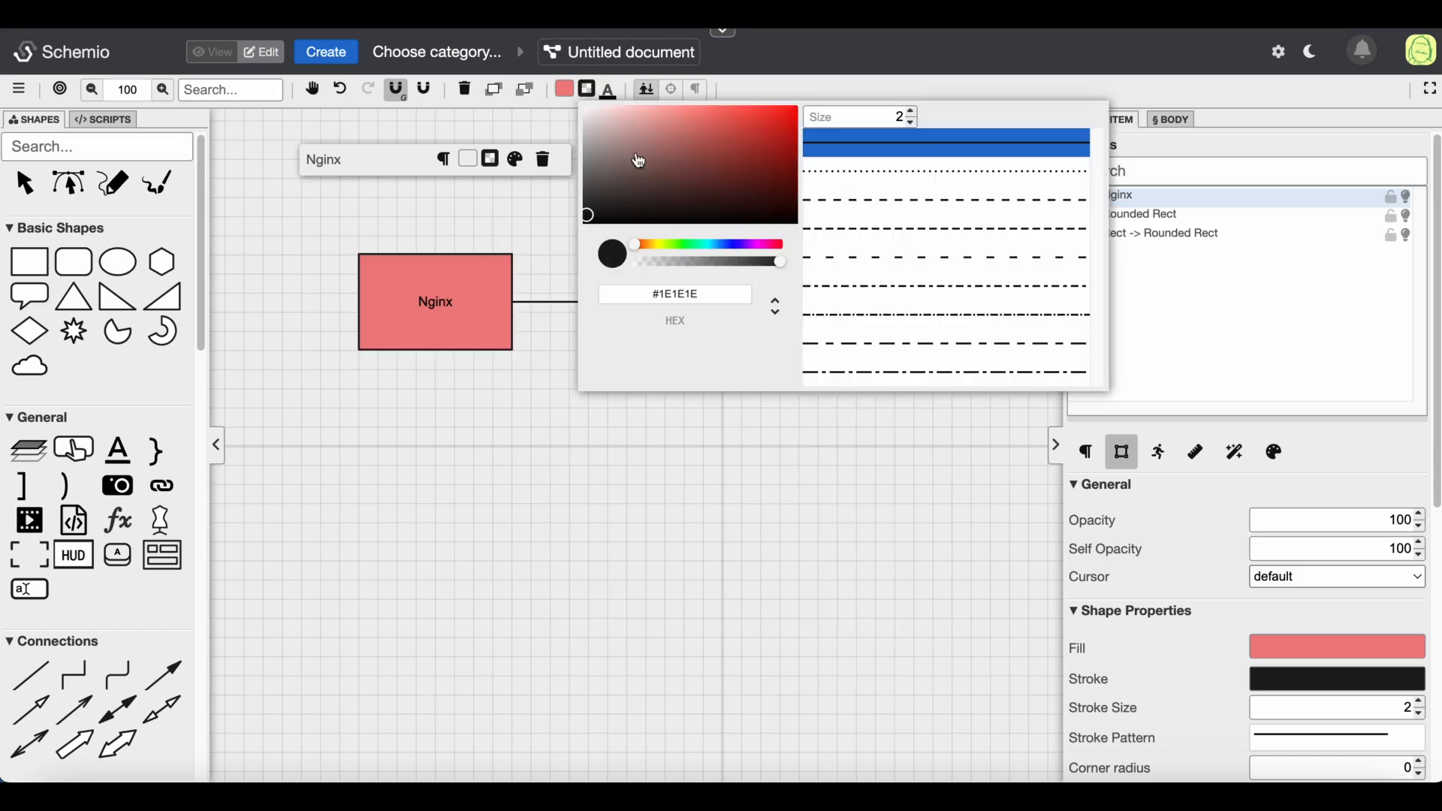
pyautogui.click(588, 165)
pyautogui.click(911, 112)
pyautogui.click(526, 425)
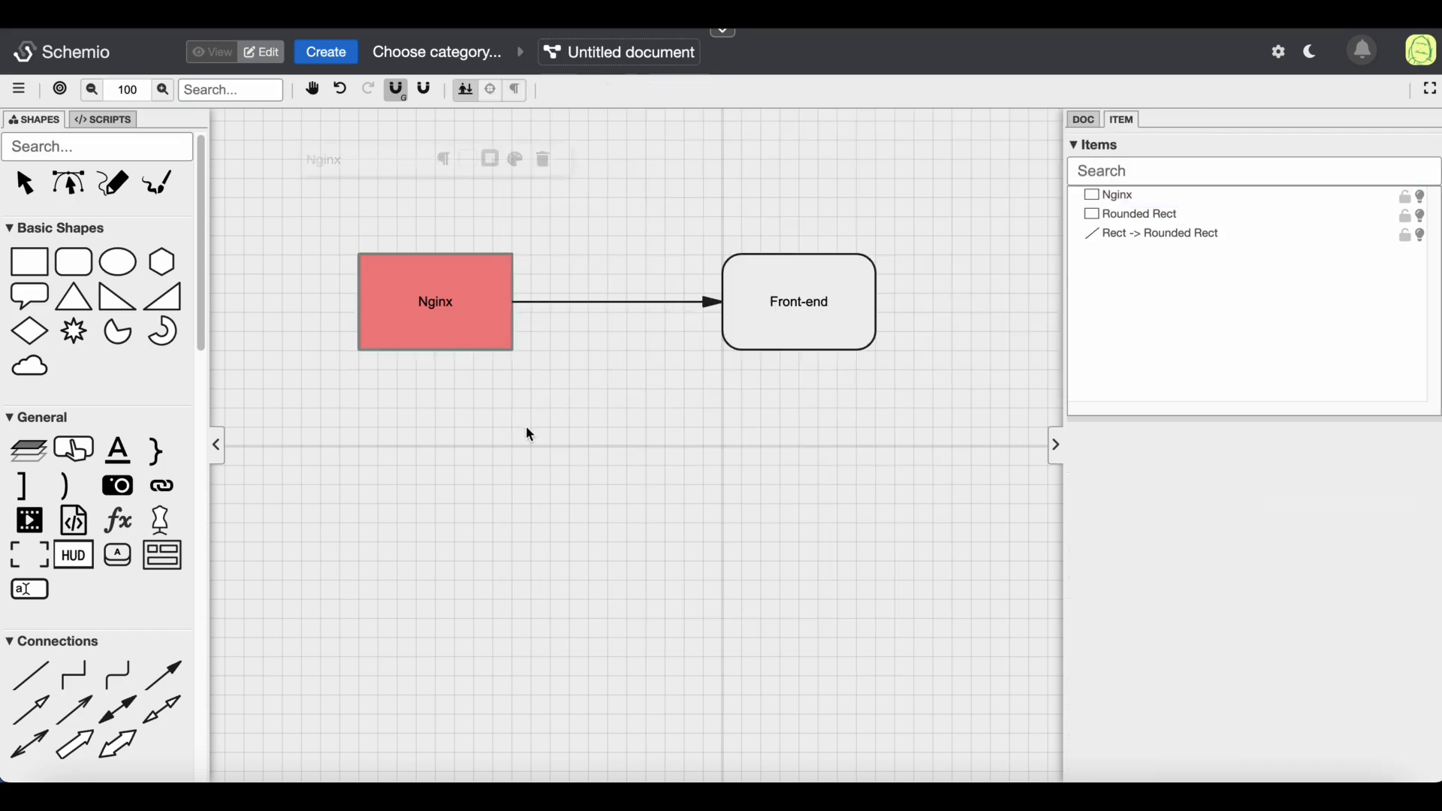
# Add a Repeat effect to the Front-end box with 6 repeats and 100% fade
pyautogui.click(792, 298)
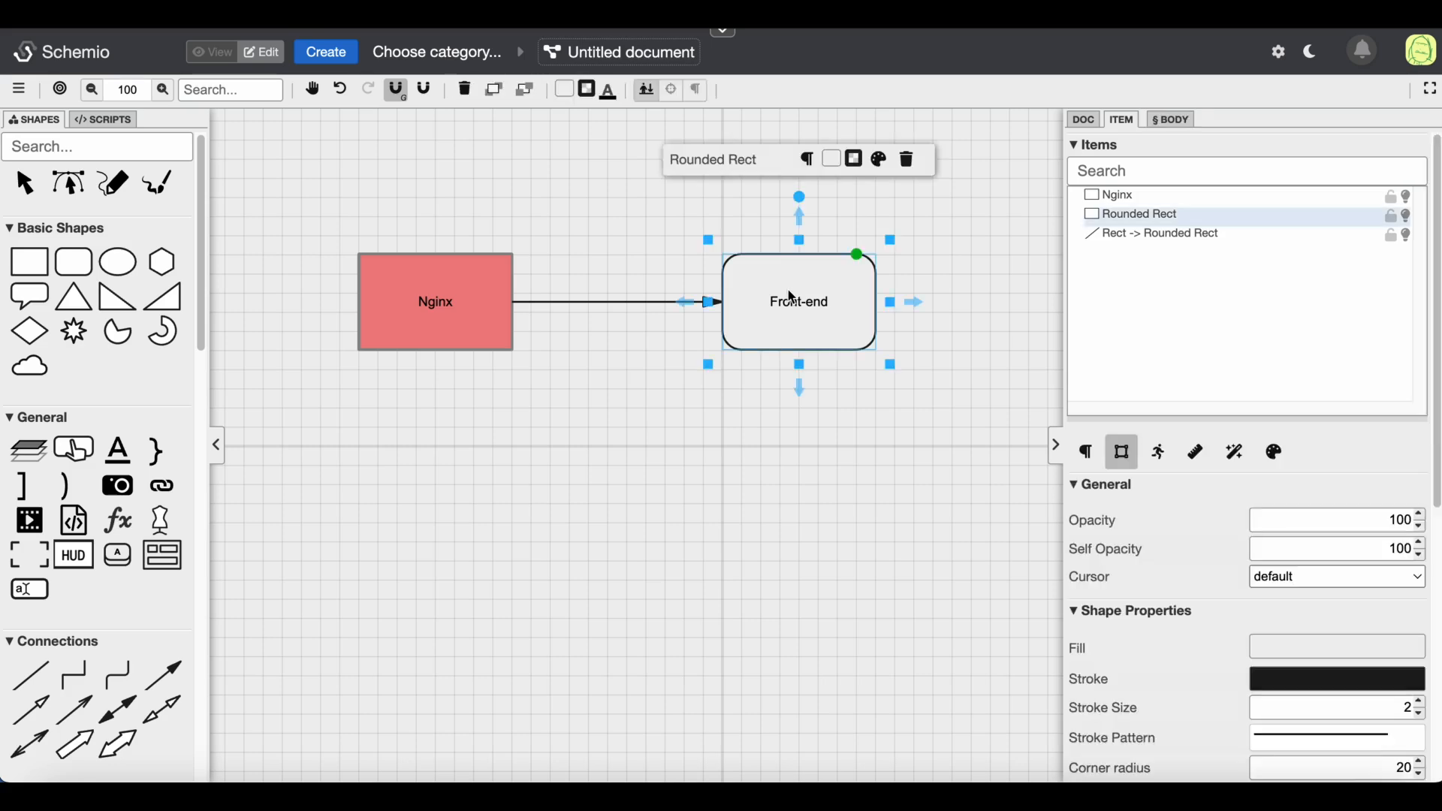
pyautogui.click(1239, 454)
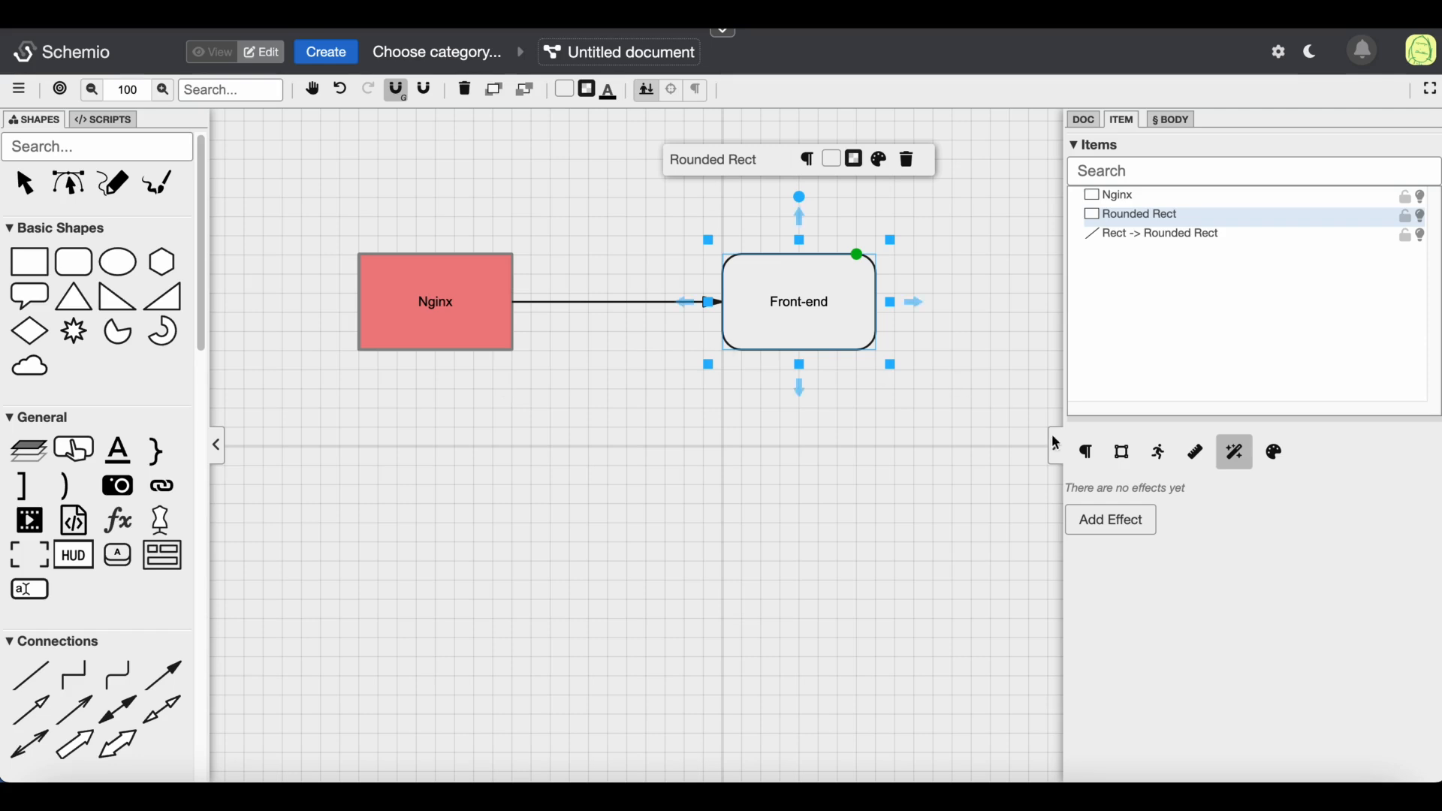
pyautogui.click(1118, 526)
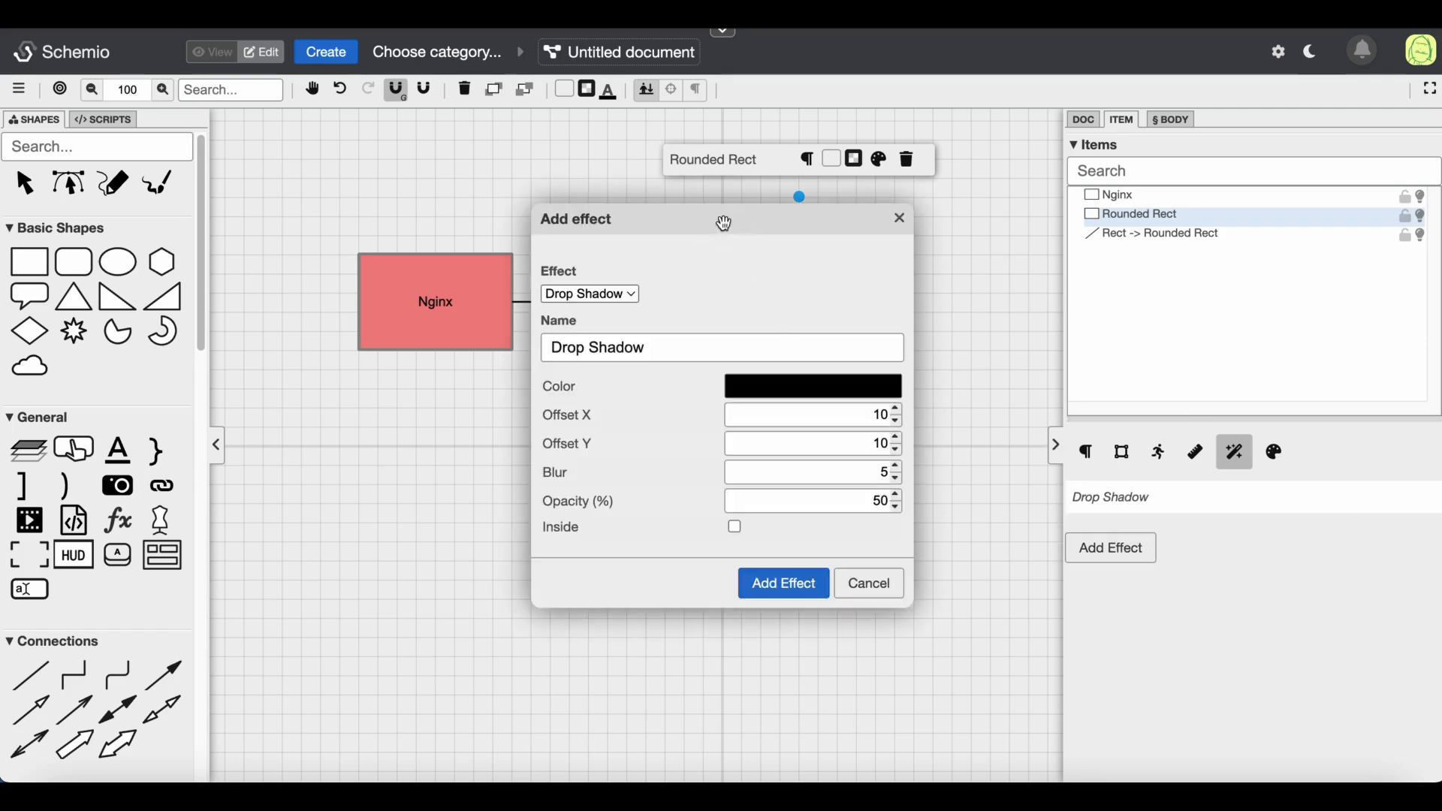
pyautogui.moveTo(721, 218); pyautogui.dragTo(461, 177)
pyautogui.click(356, 248)
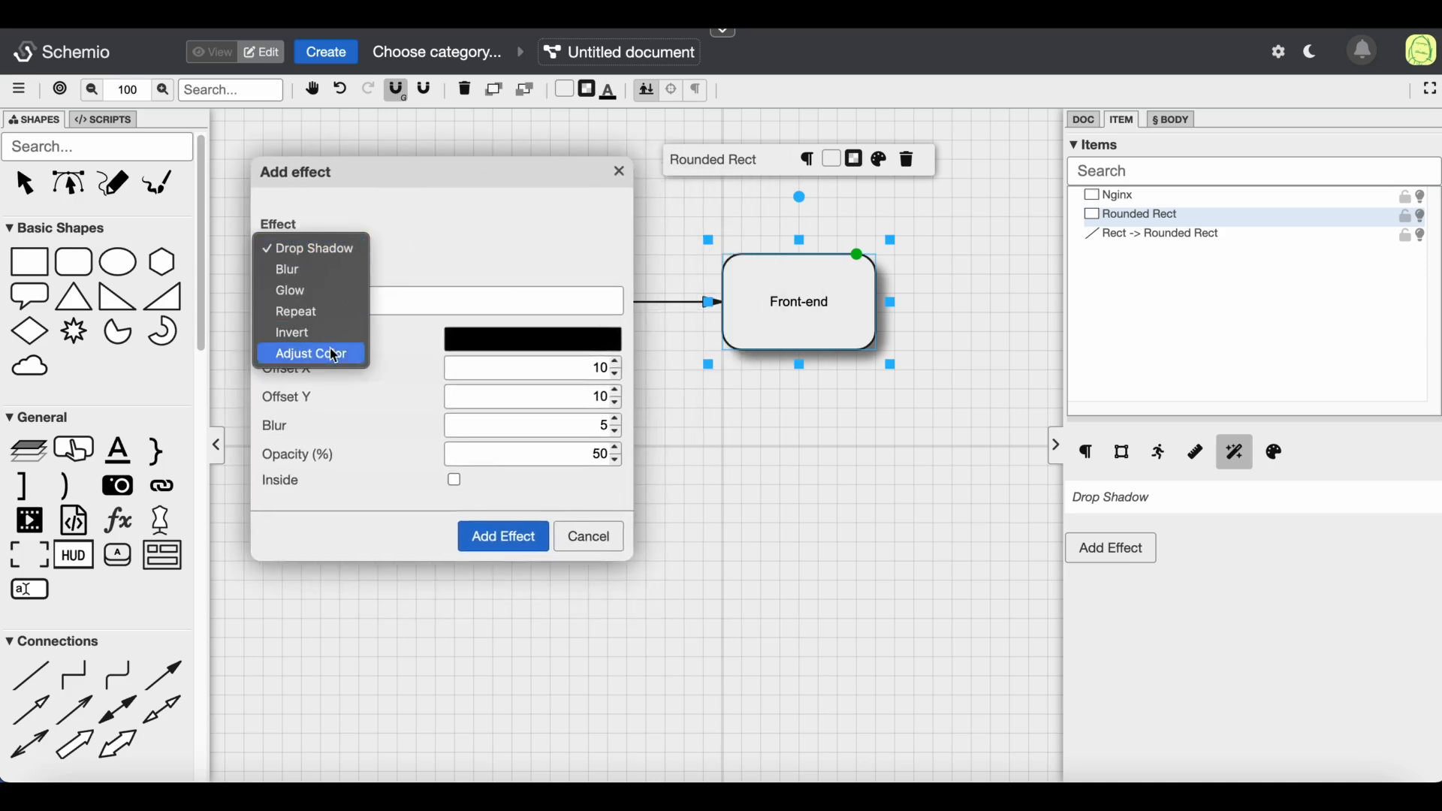
pyautogui.click(301, 310)
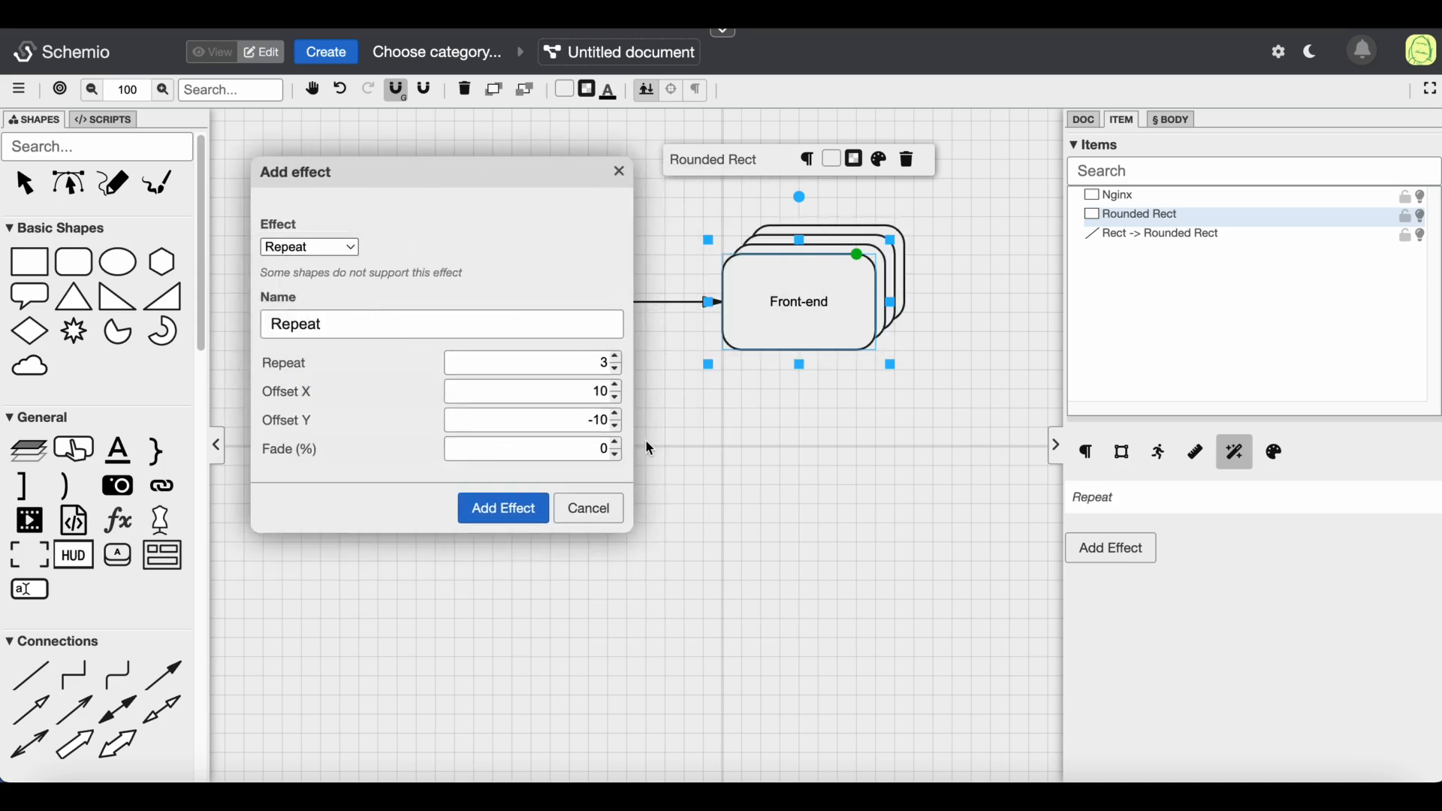
pyautogui.click(601, 449)
pyautogui.write('100')
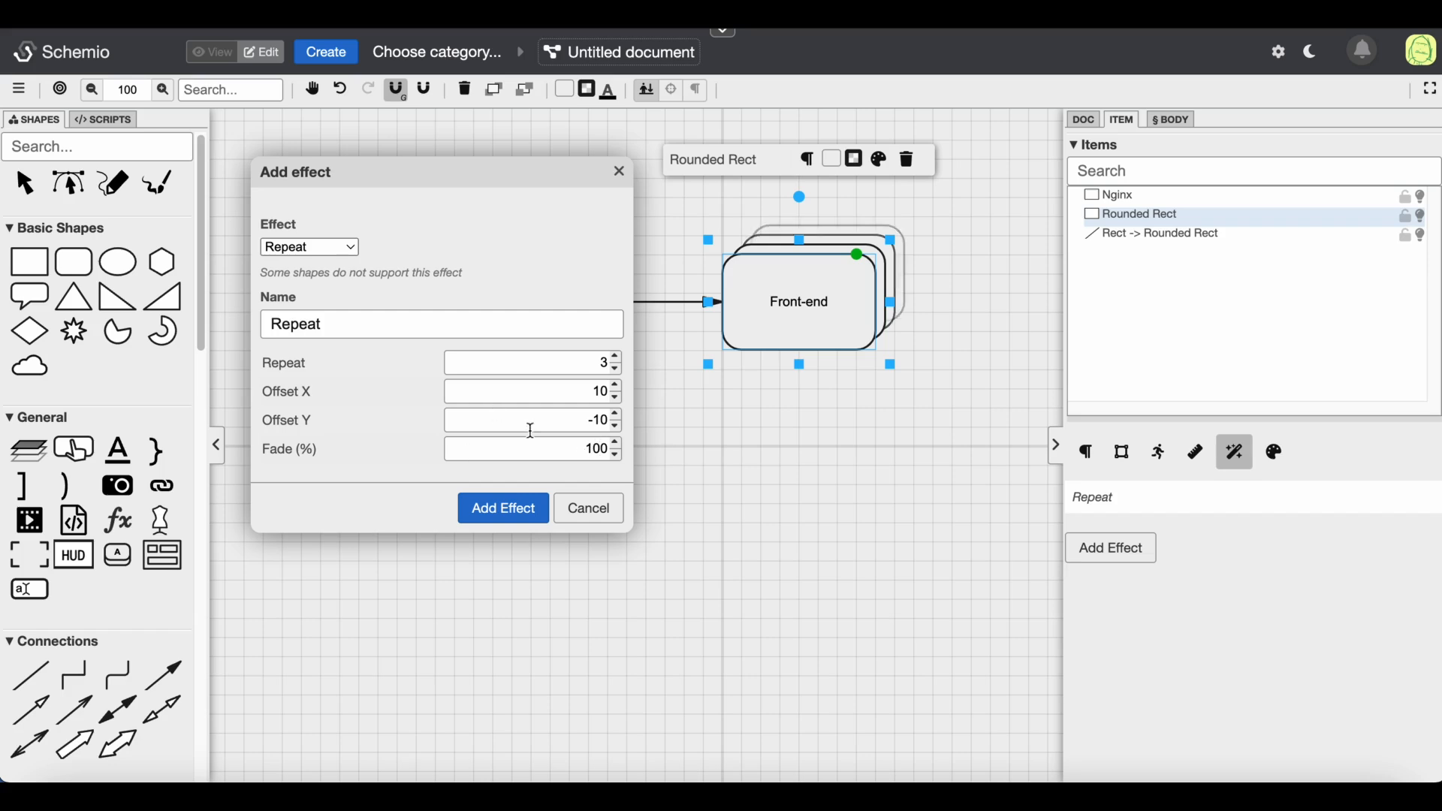
pyautogui.click(619, 358)
pyautogui.click(618, 357)
pyautogui.click(619, 358)
pyautogui.click(620, 373)
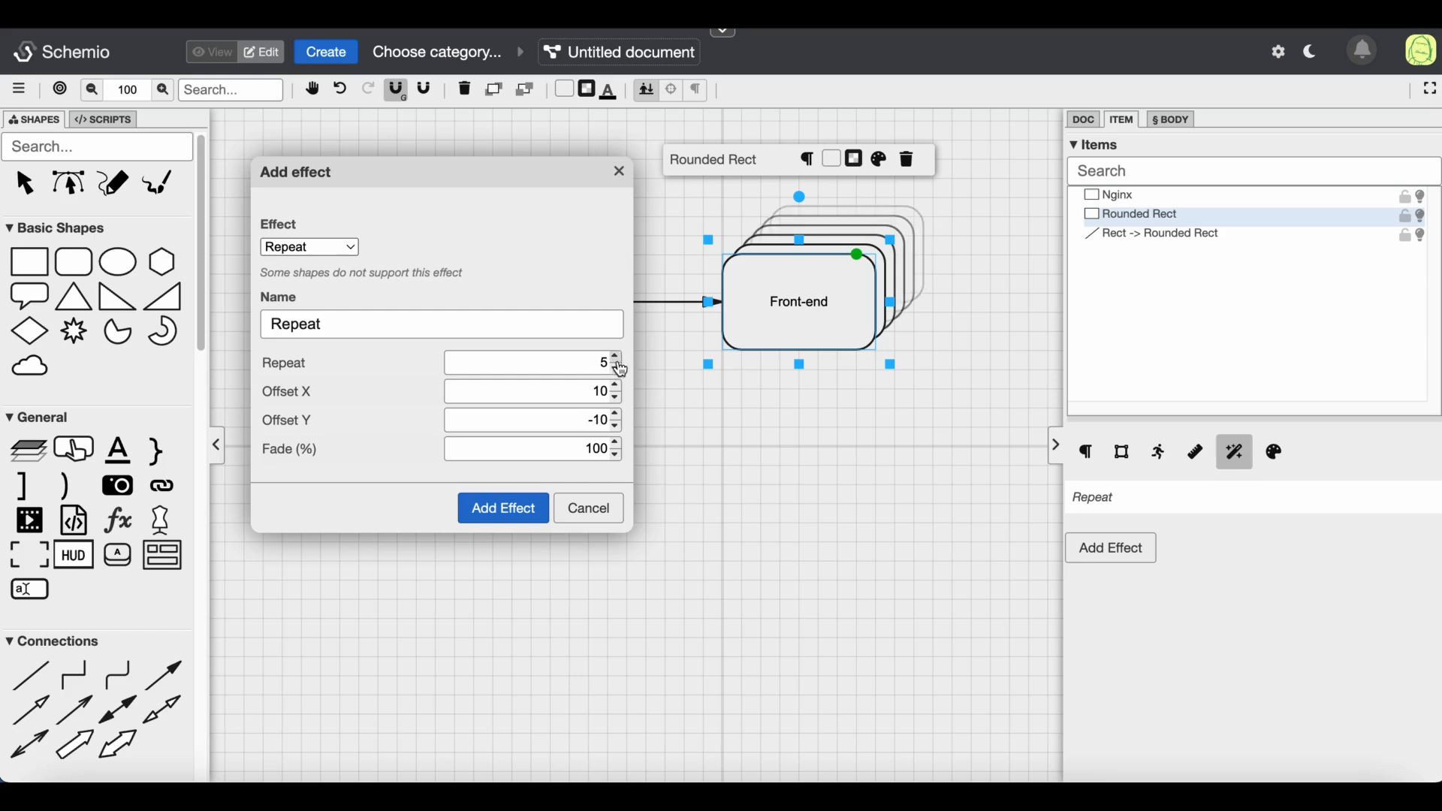
pyautogui.click(509, 507)
pyautogui.moveTo(710, 505); pyautogui.dragTo(781, 332)
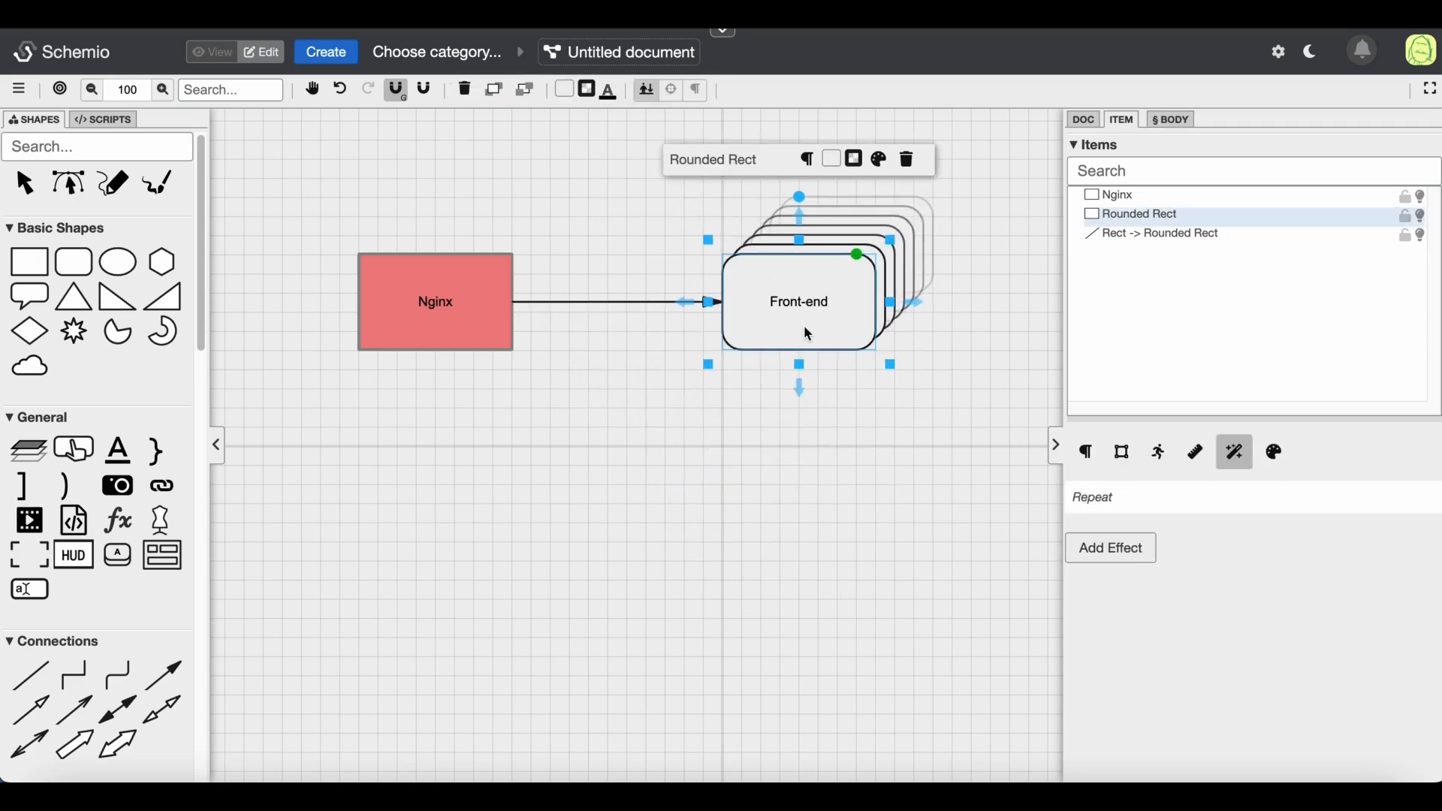
pyautogui.click(834, 475)
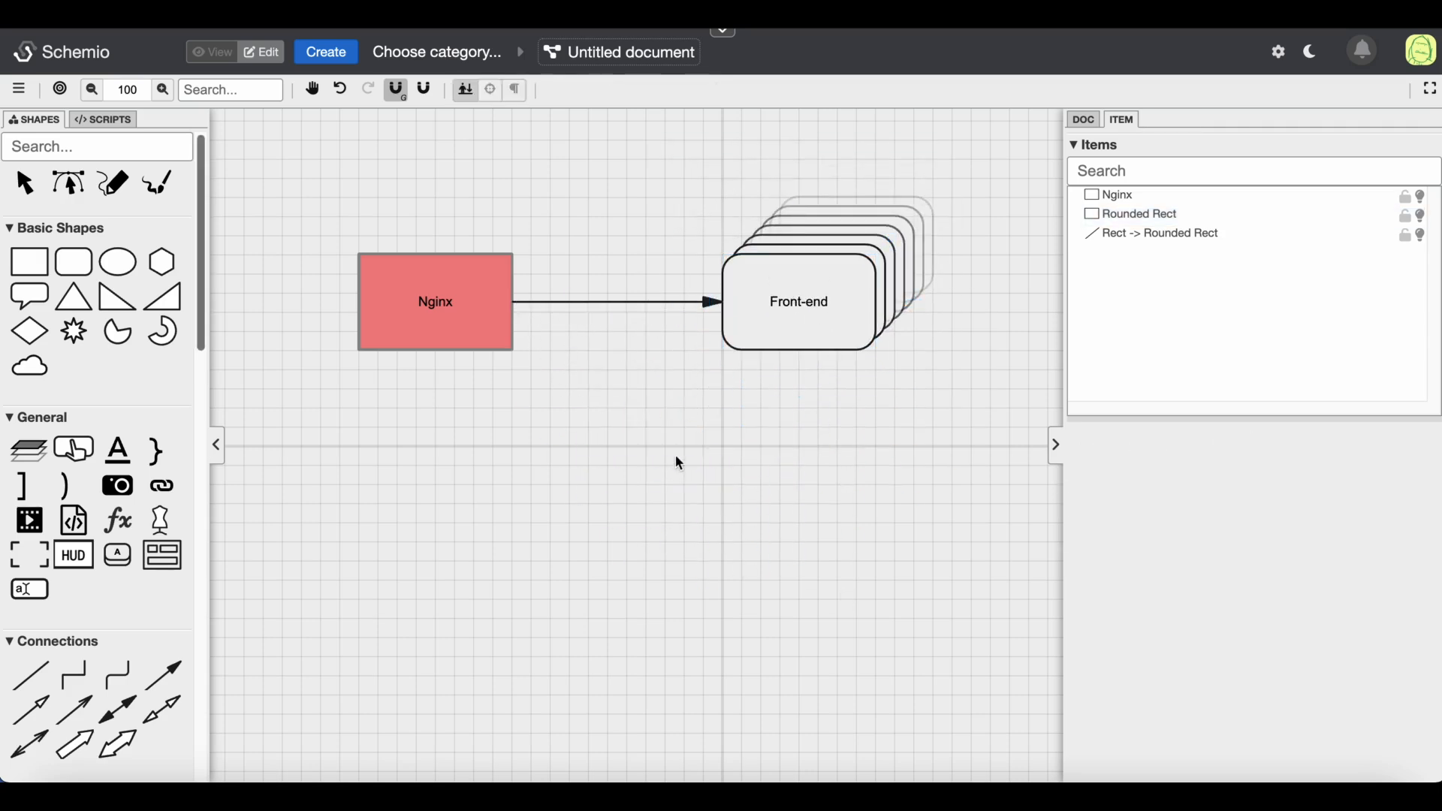
# Delete the Front-end rounded box
pyautogui.click(167, 559)
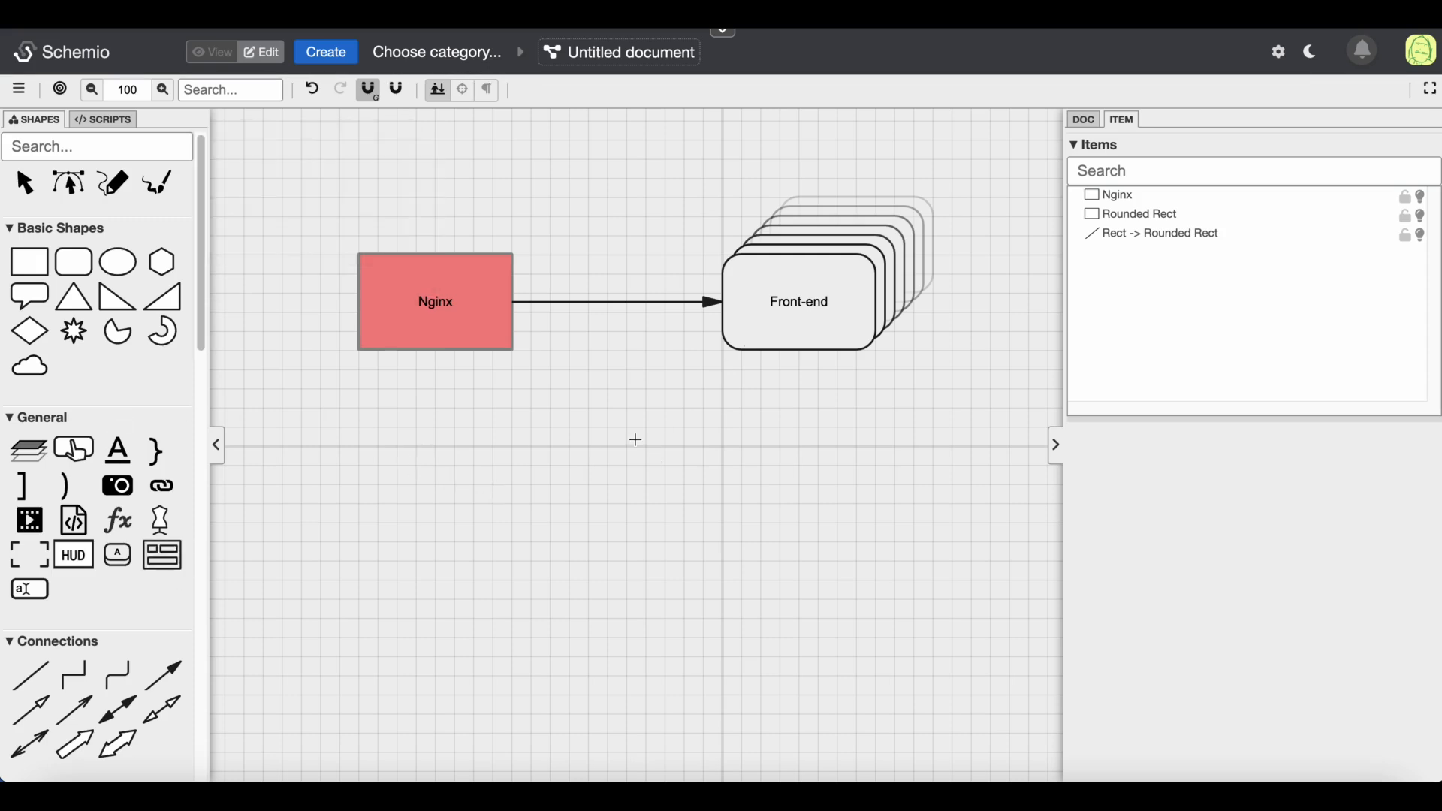
pyautogui.press('Escape')
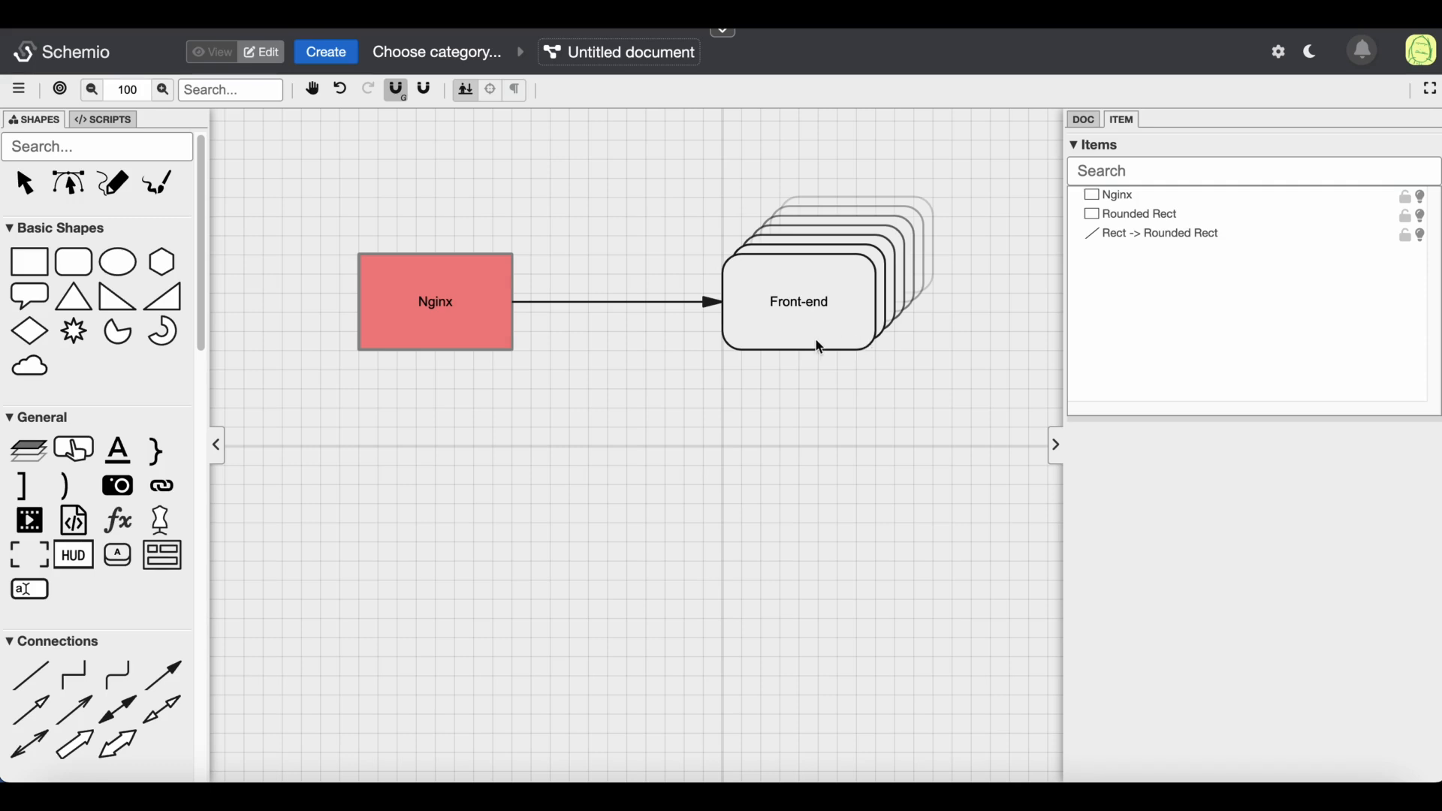
pyautogui.click(818, 306)
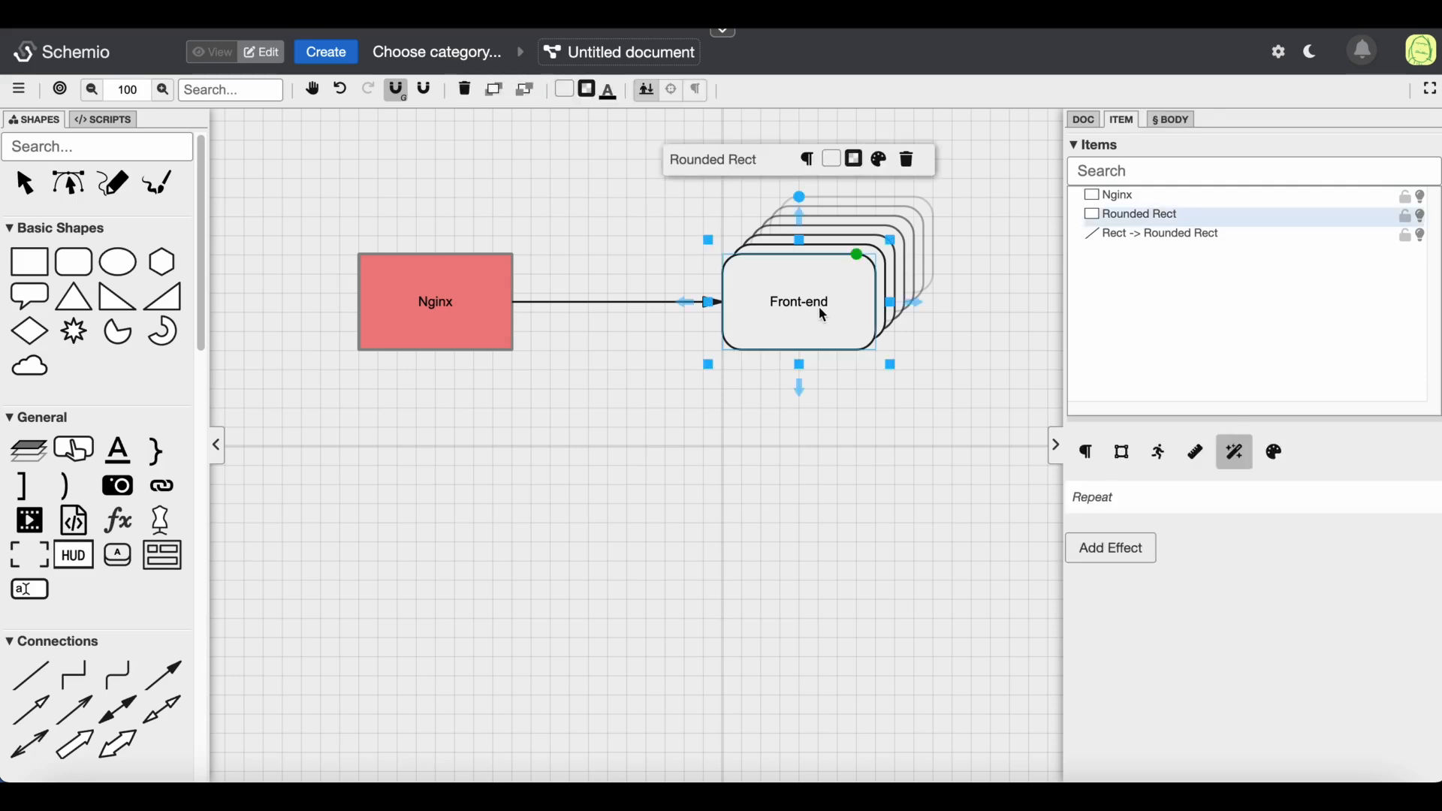
pyautogui.press('Delete')
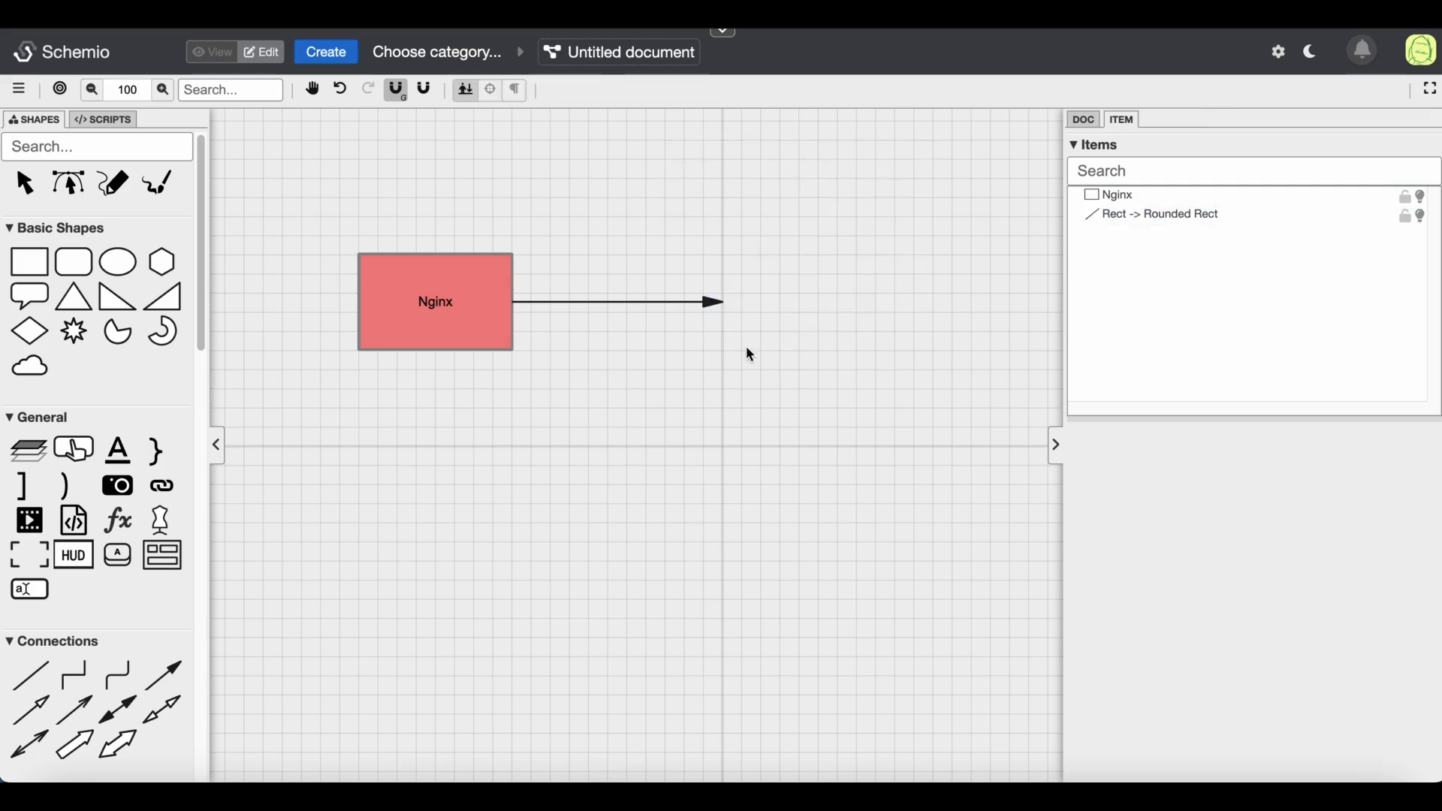
# Draw a Component item at the end of the Nginx arrow, where the Front-end box was
pyautogui.click(162, 556)
pyautogui.moveTo(722, 253)
pyautogui.mouseDown()
pyautogui.moveTo(856, 367)
pyautogui.moveTo(896, 350)
pyautogui.mouseUp()
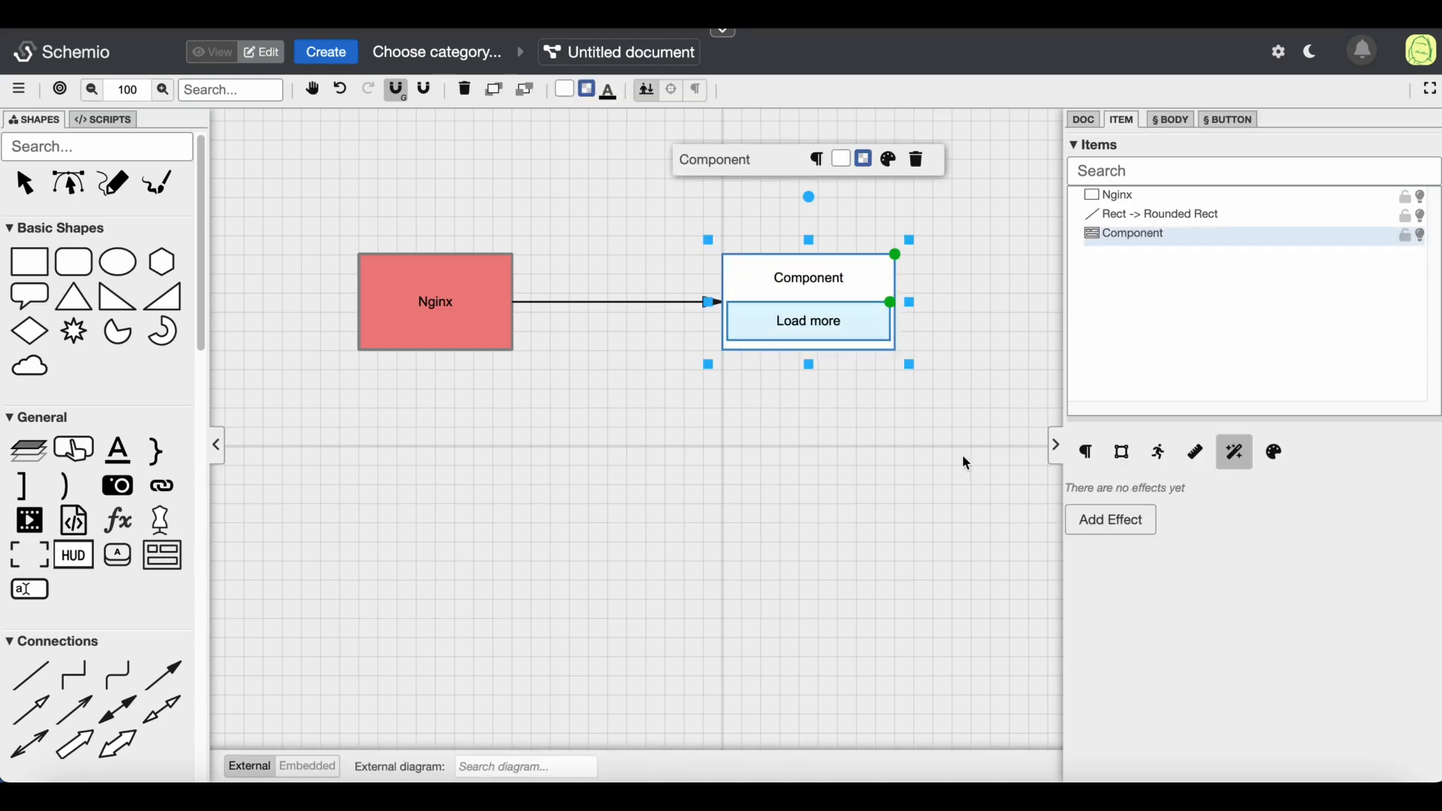
pyautogui.click(897, 216)
pyautogui.click(193, 60)
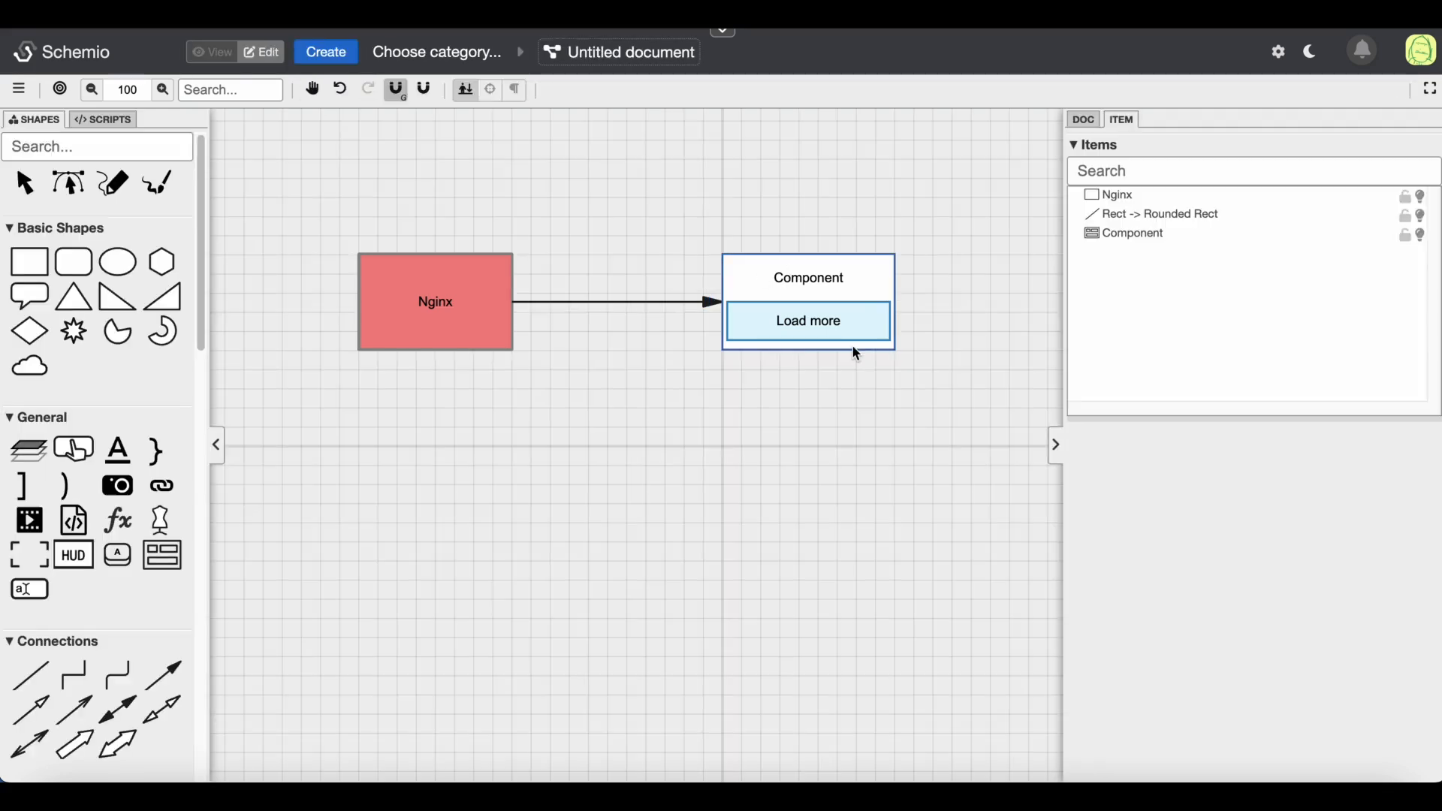
# Link the component to the external Front-end diagram found by searching for front
pyautogui.click(846, 281)
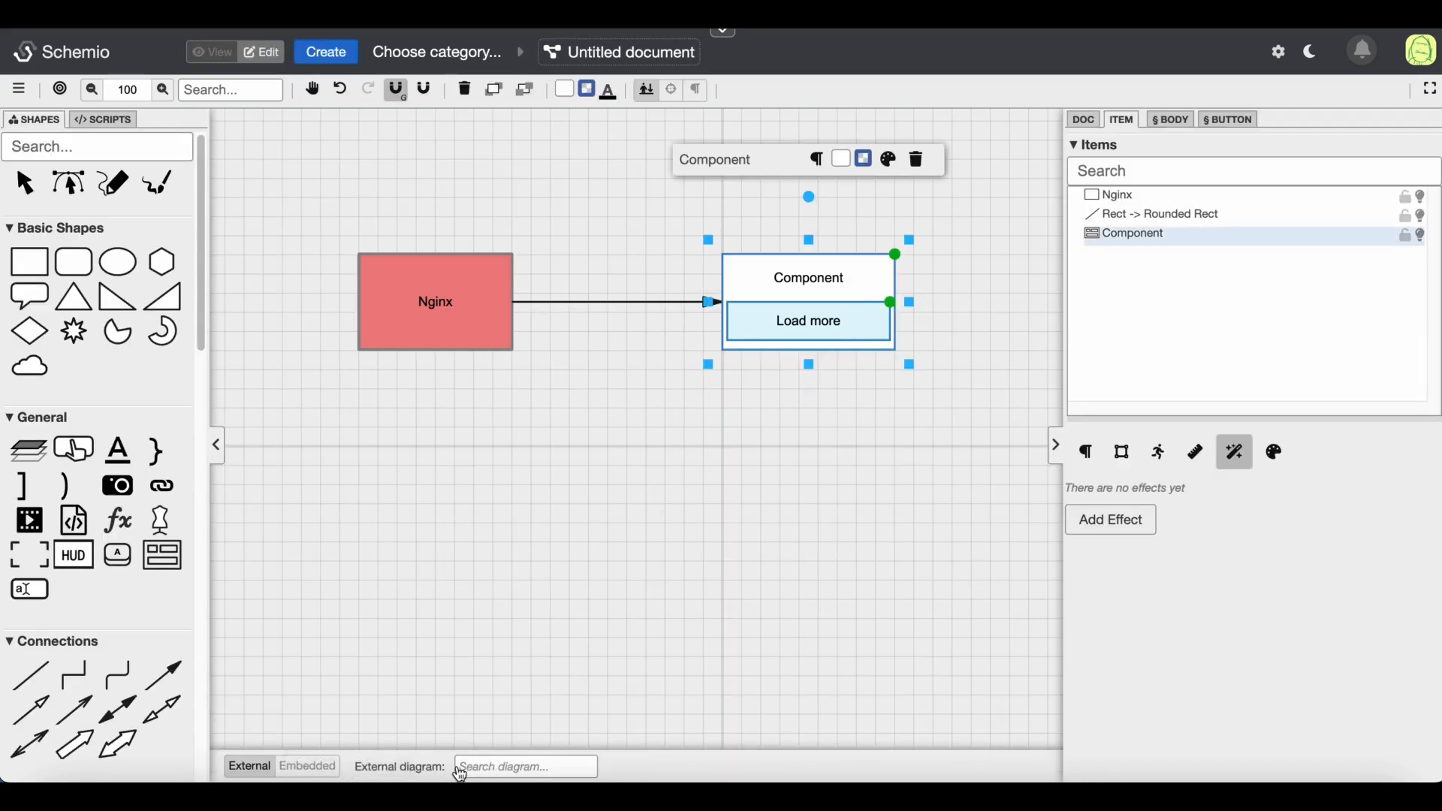
pyautogui.click(499, 769)
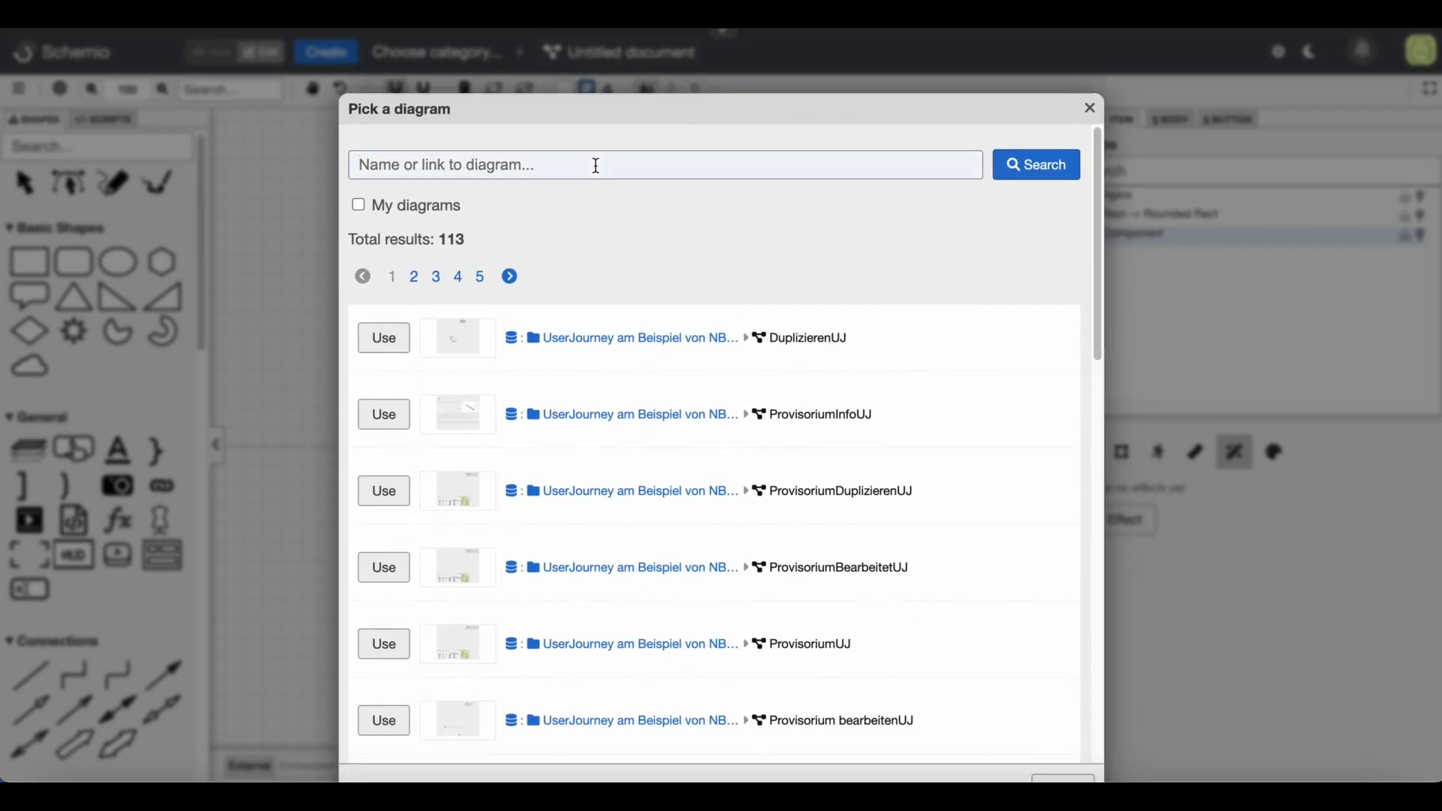
pyautogui.write('front')
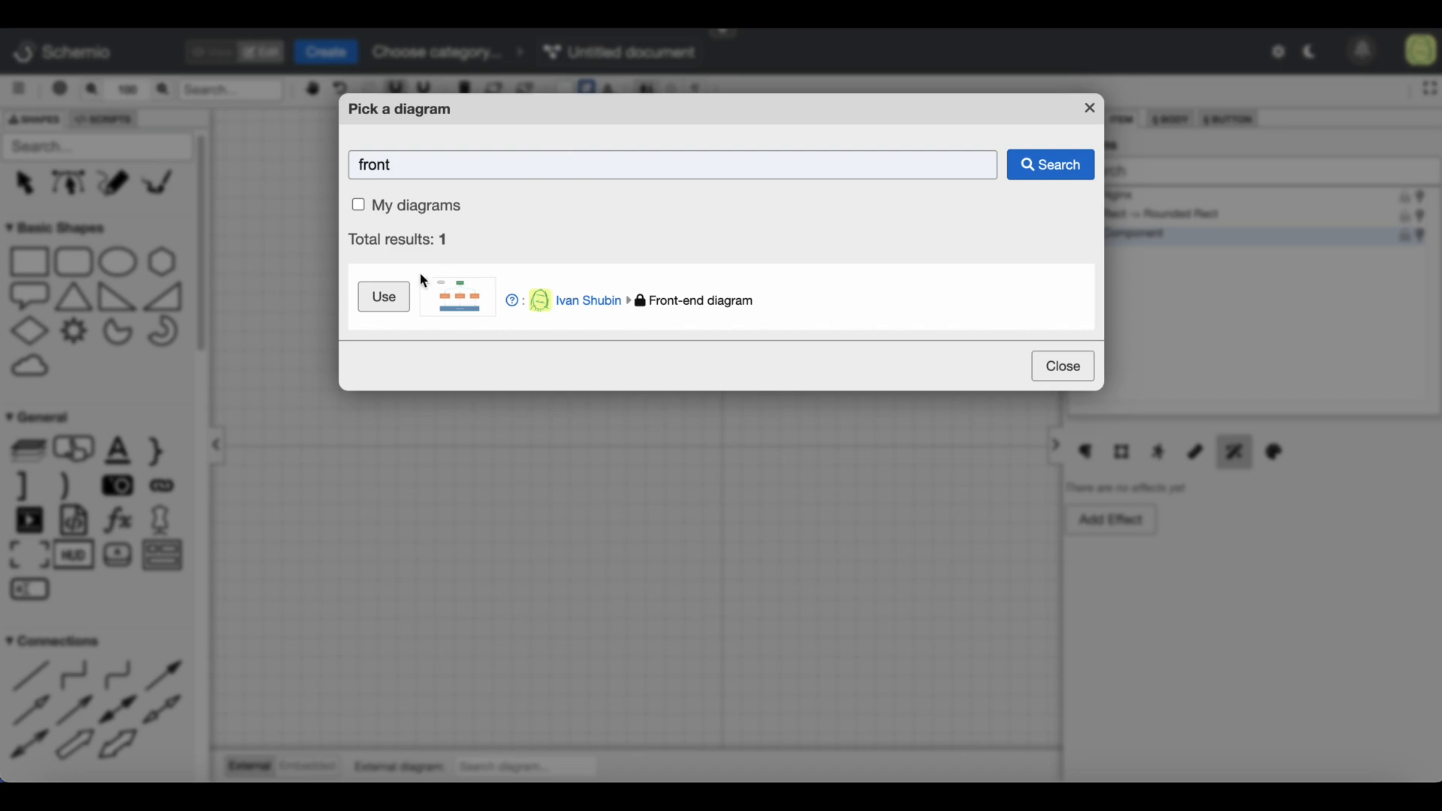
pyautogui.click(384, 297)
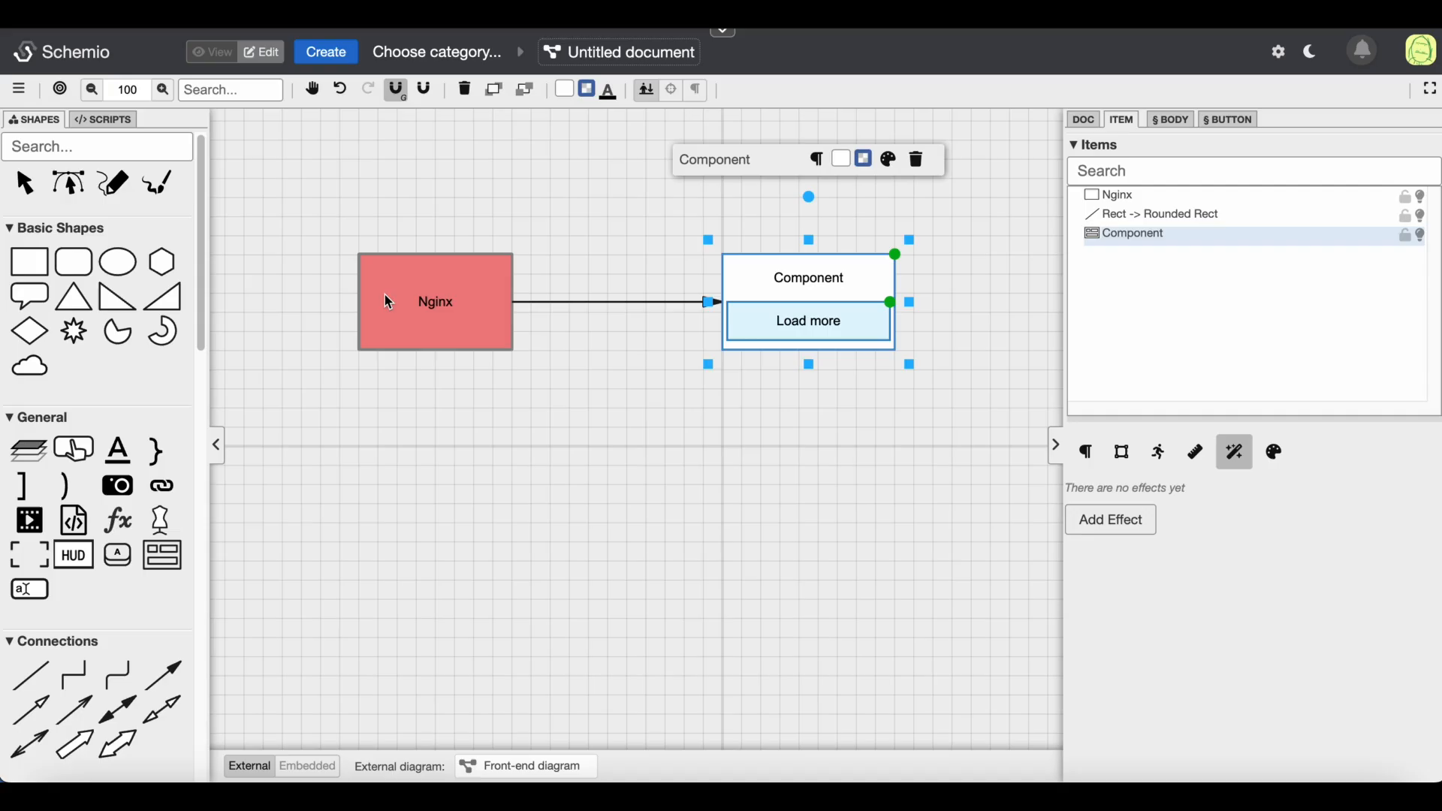
pyautogui.click(784, 456)
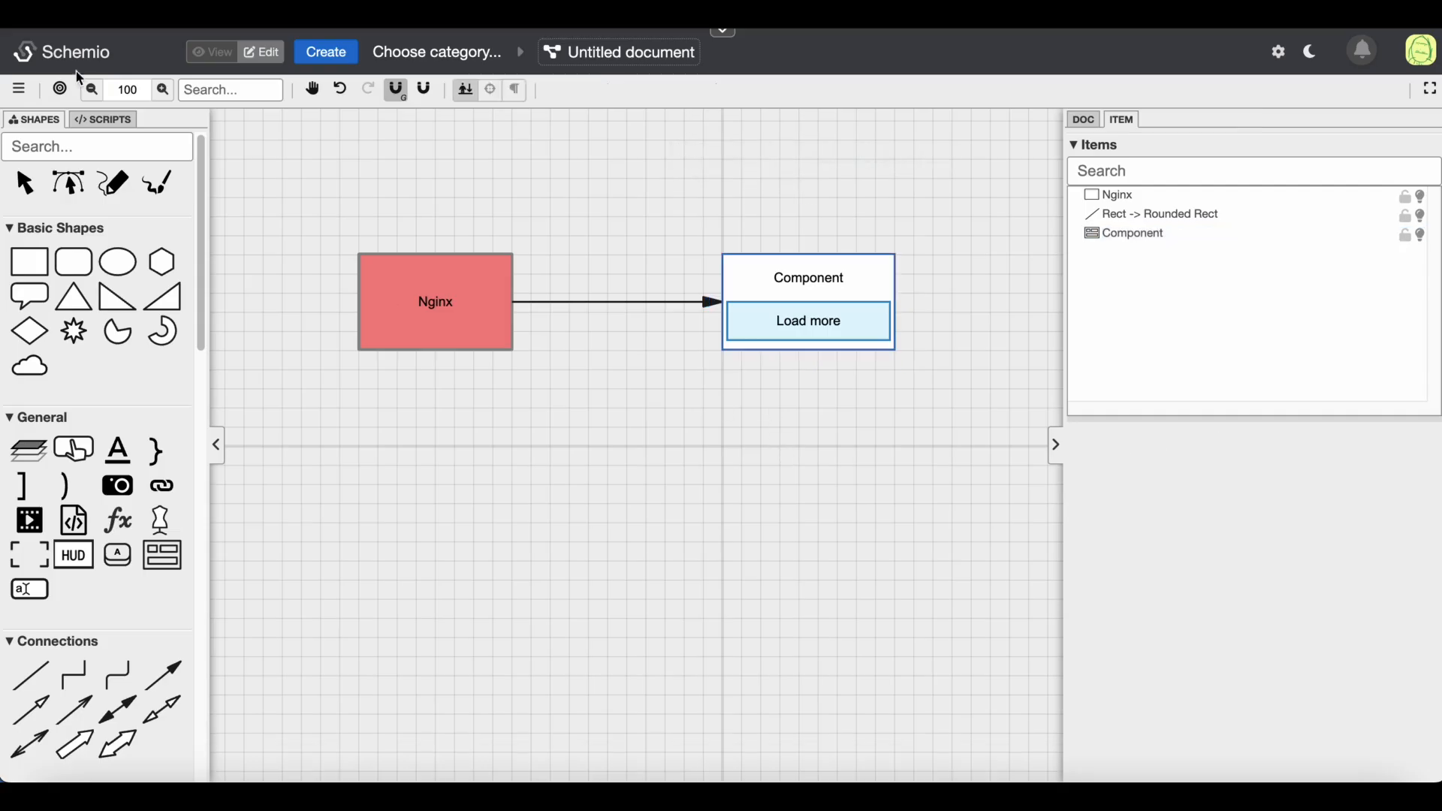
# Switch to view mode, load the component's embedded Front-end diagram, go back and return to editing
pyautogui.click(199, 54)
pyautogui.click(766, 331)
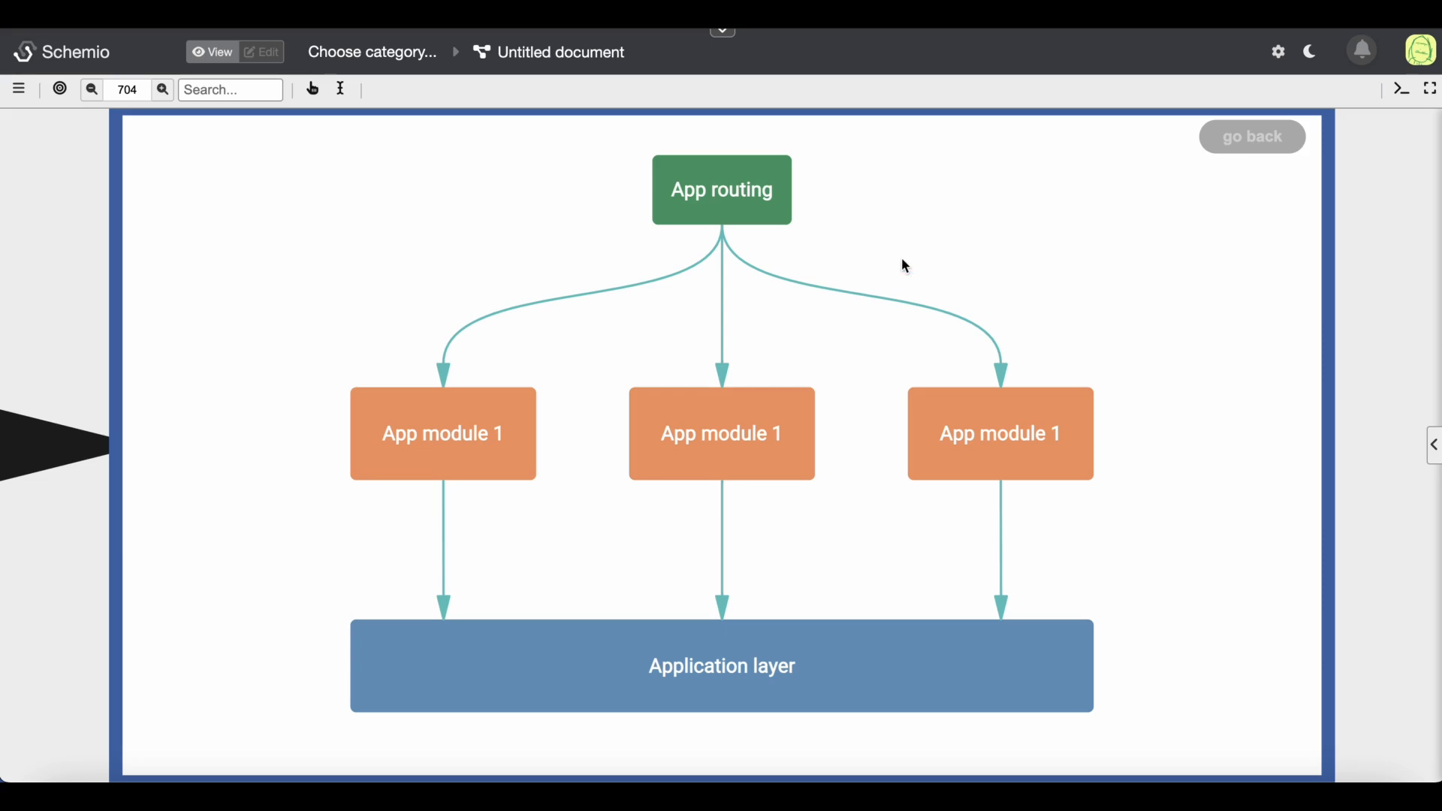
pyautogui.click(1247, 142)
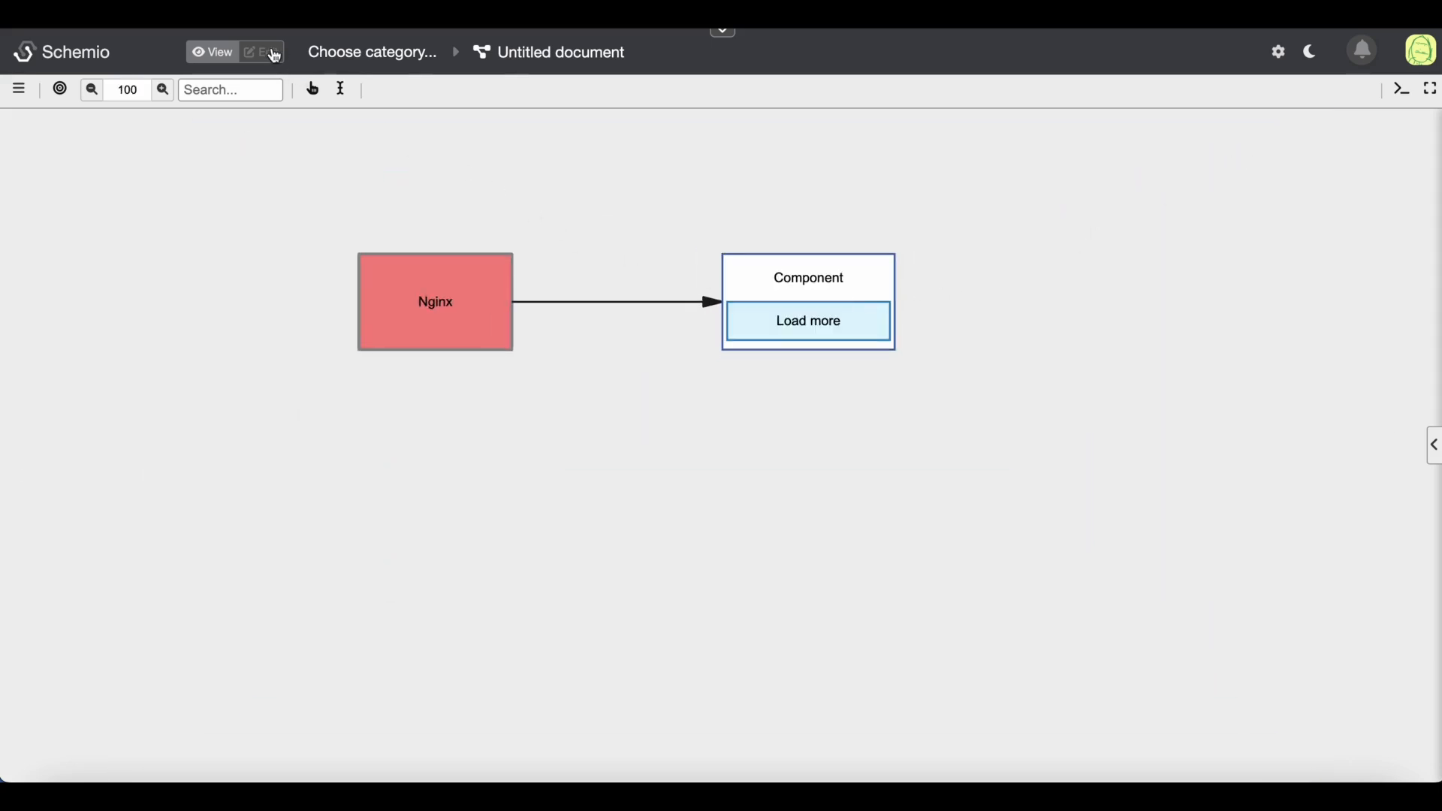
pyautogui.click(272, 53)
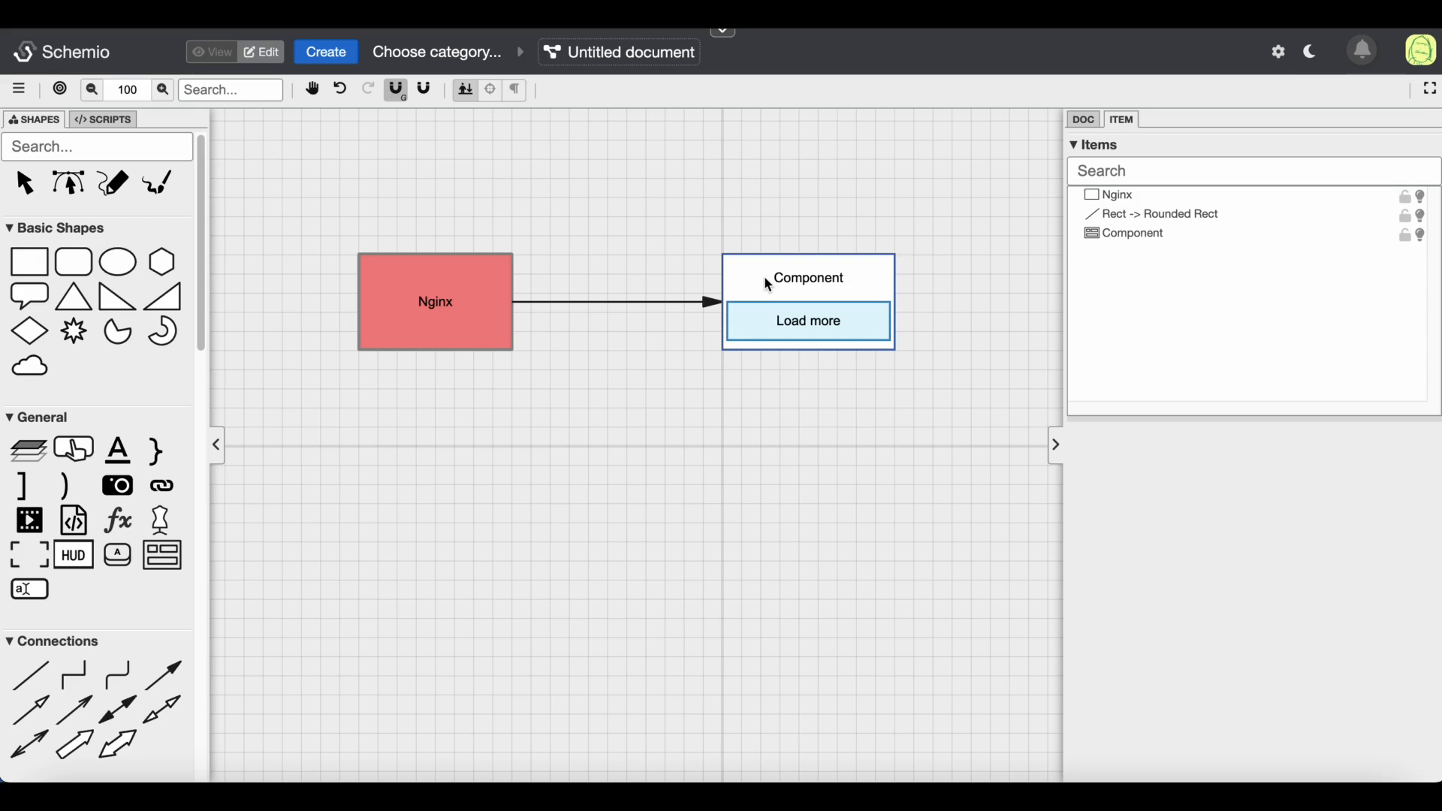
# Add a hexagon, a red rounded rectangle and a pie segment shape around the component
pyautogui.hscroll(5, 592, 407)
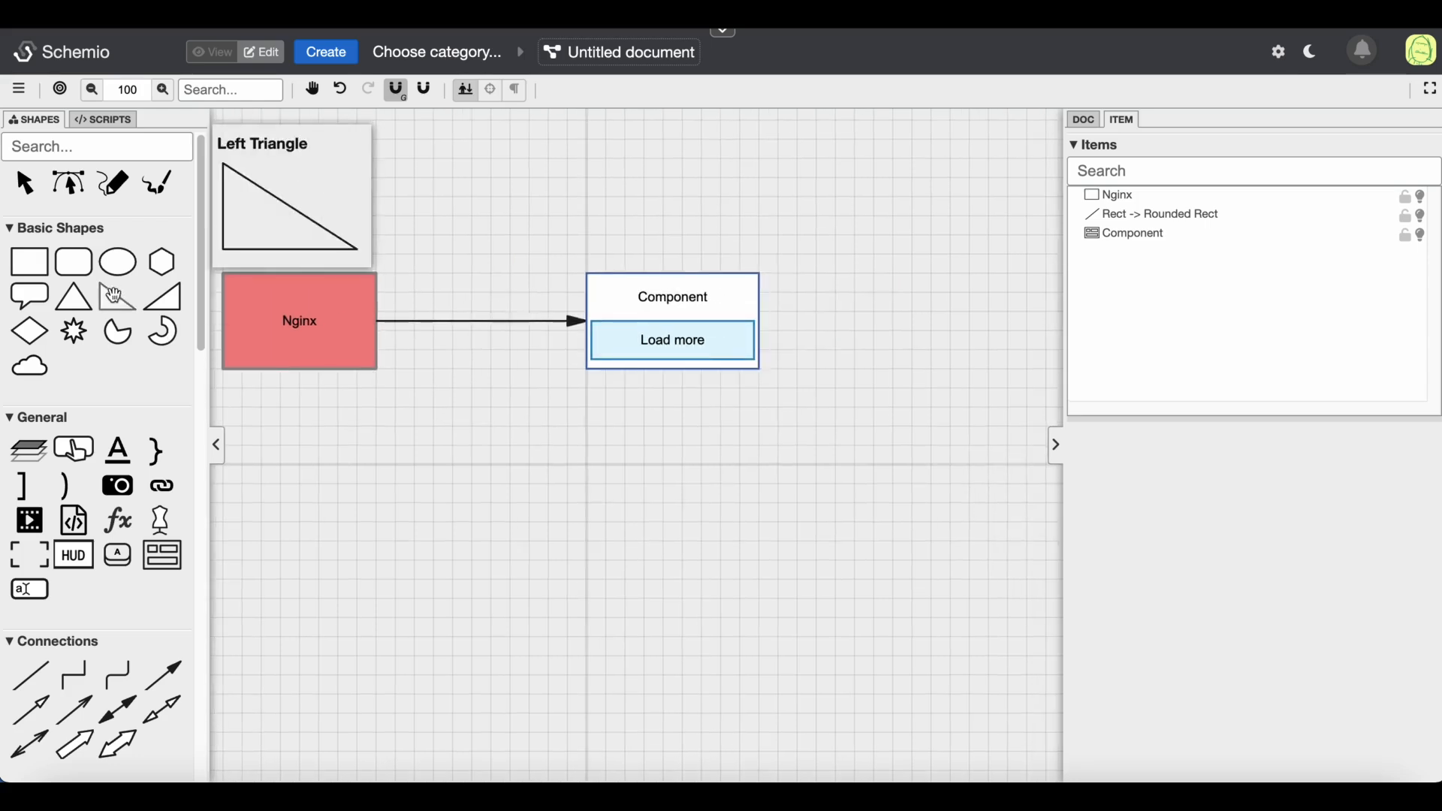
pyautogui.click(162, 262)
pyautogui.moveTo(702, 140); pyautogui.dragTo(778, 197)
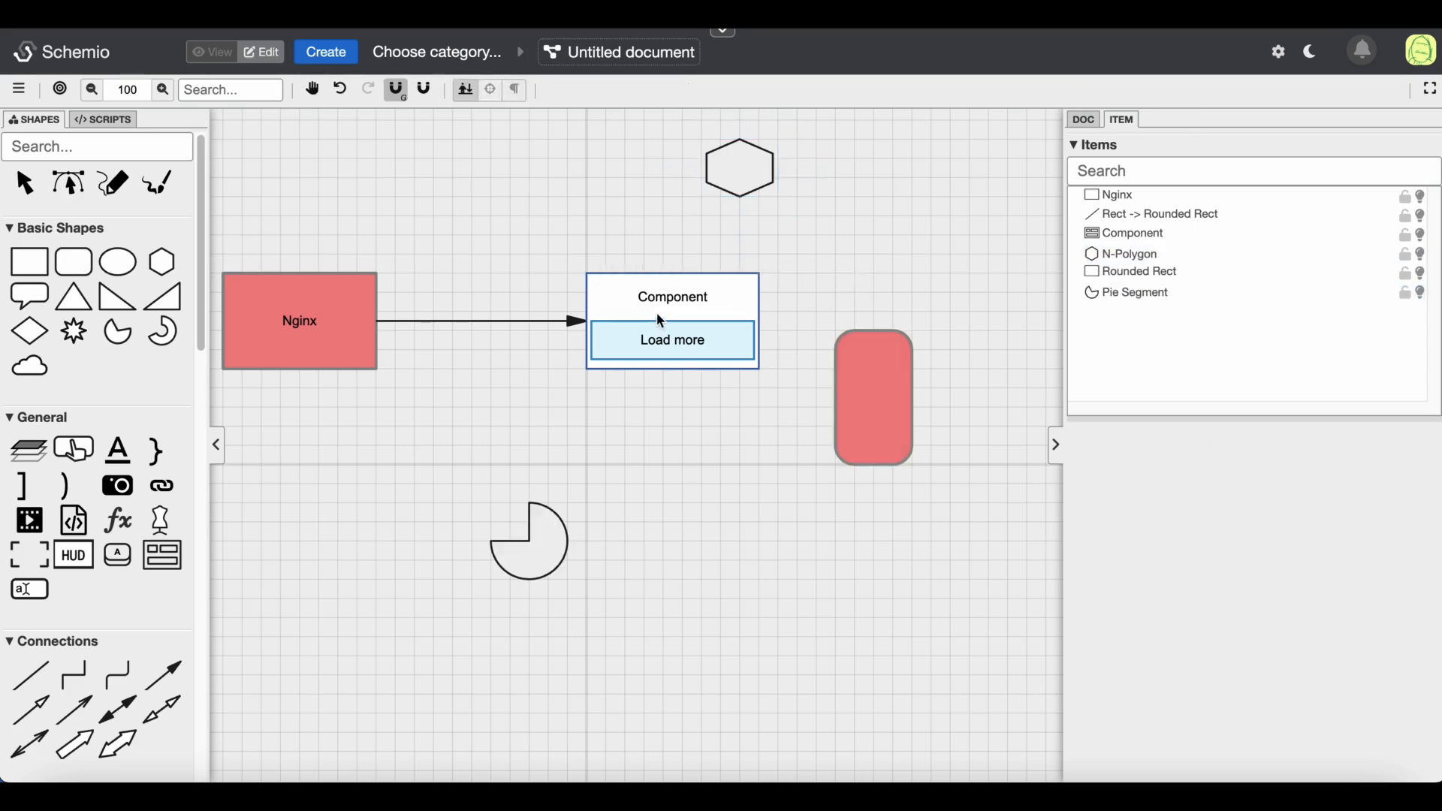
pyautogui.click(656, 312)
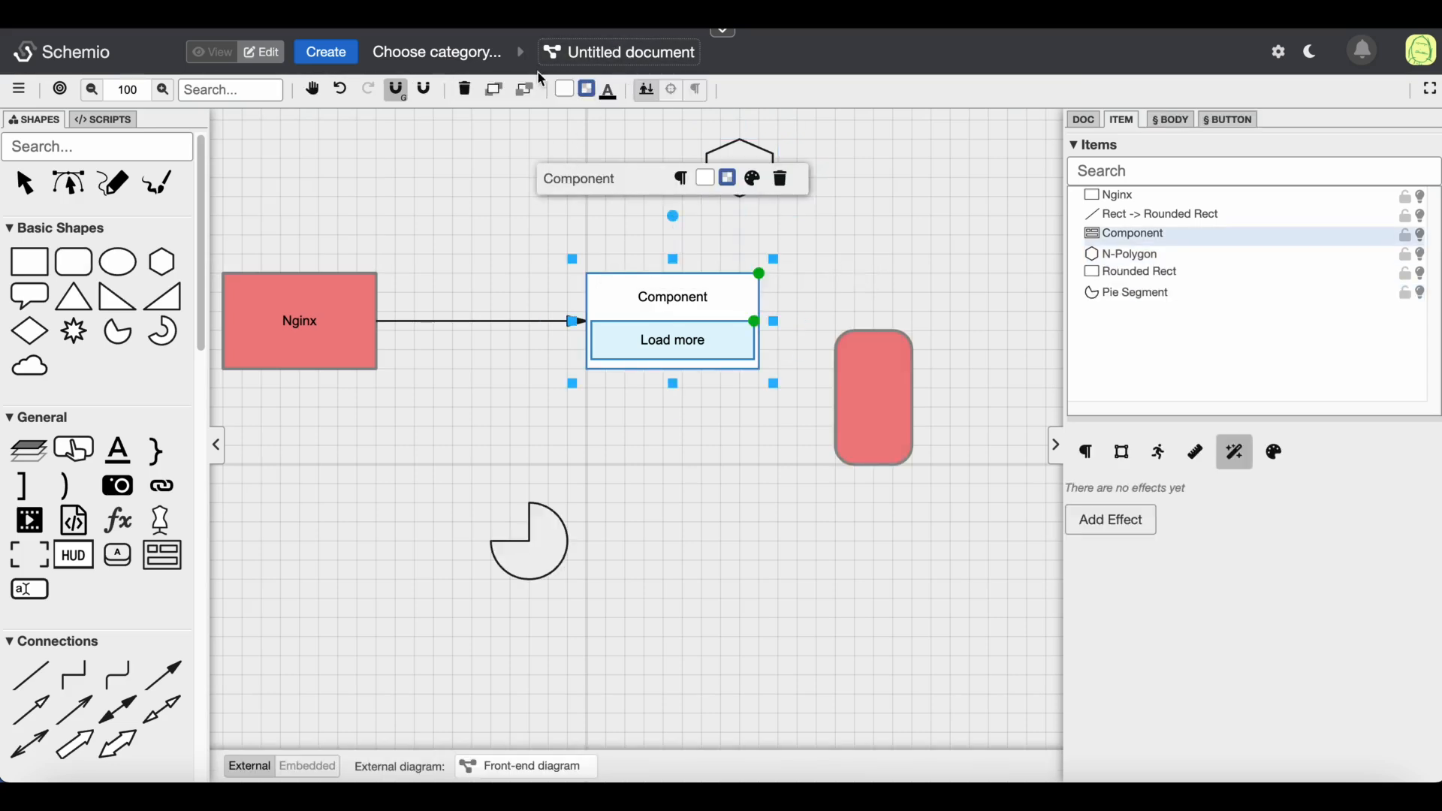
# Rename the document as sample diagram
pyautogui.click(594, 49)
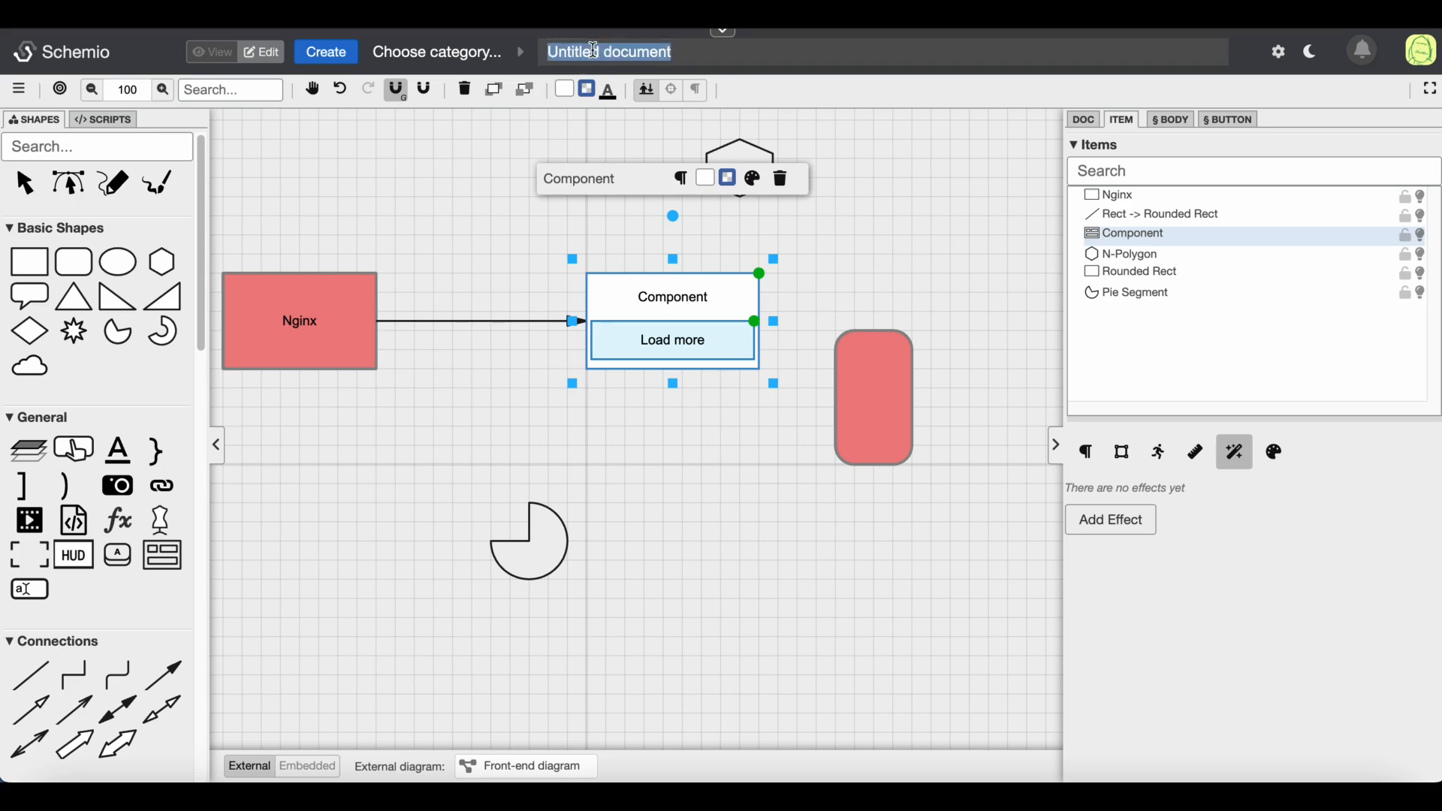
pyautogui.write('ss')
pyautogui.write('am')
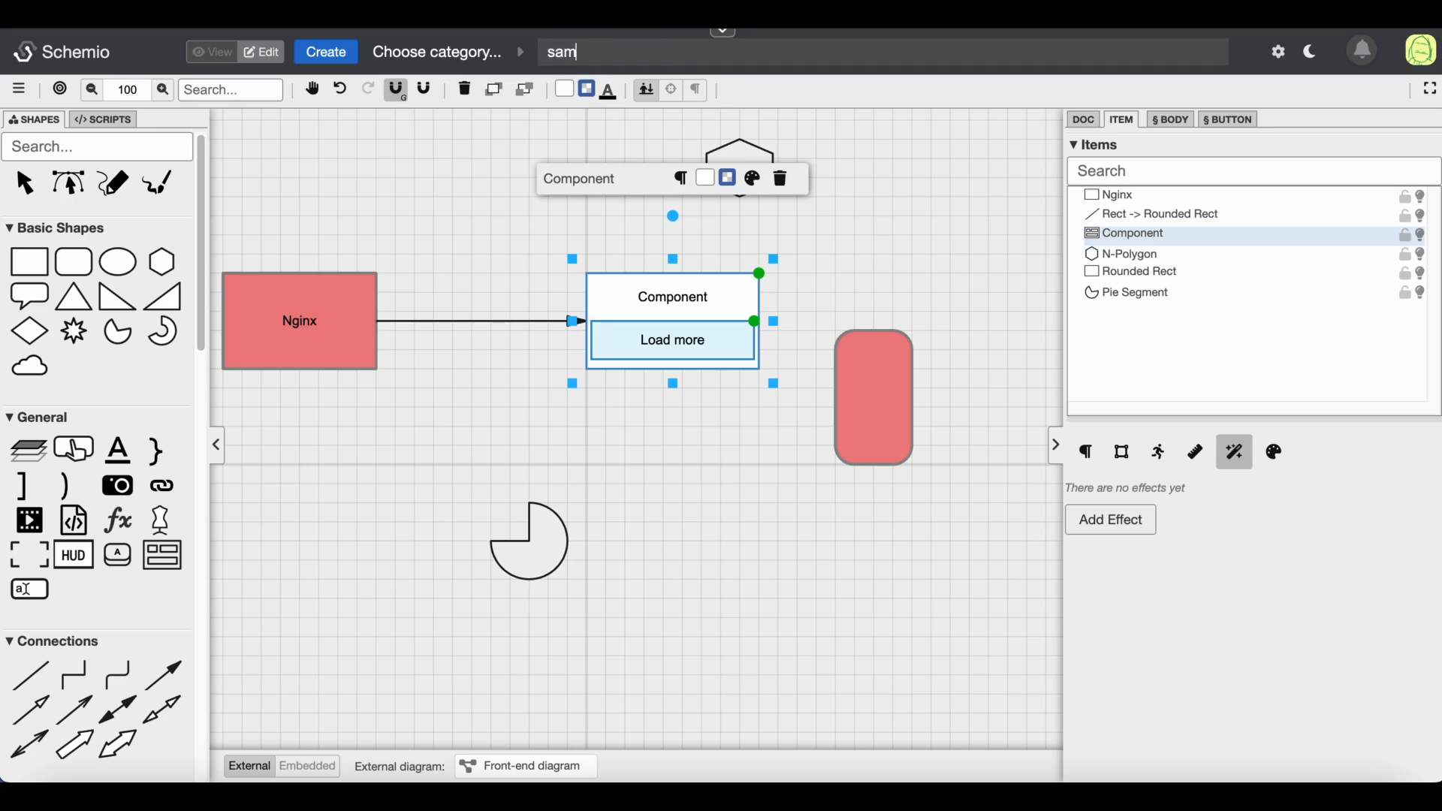
pyautogui.write('ple diagram')
pyautogui.press('Return')
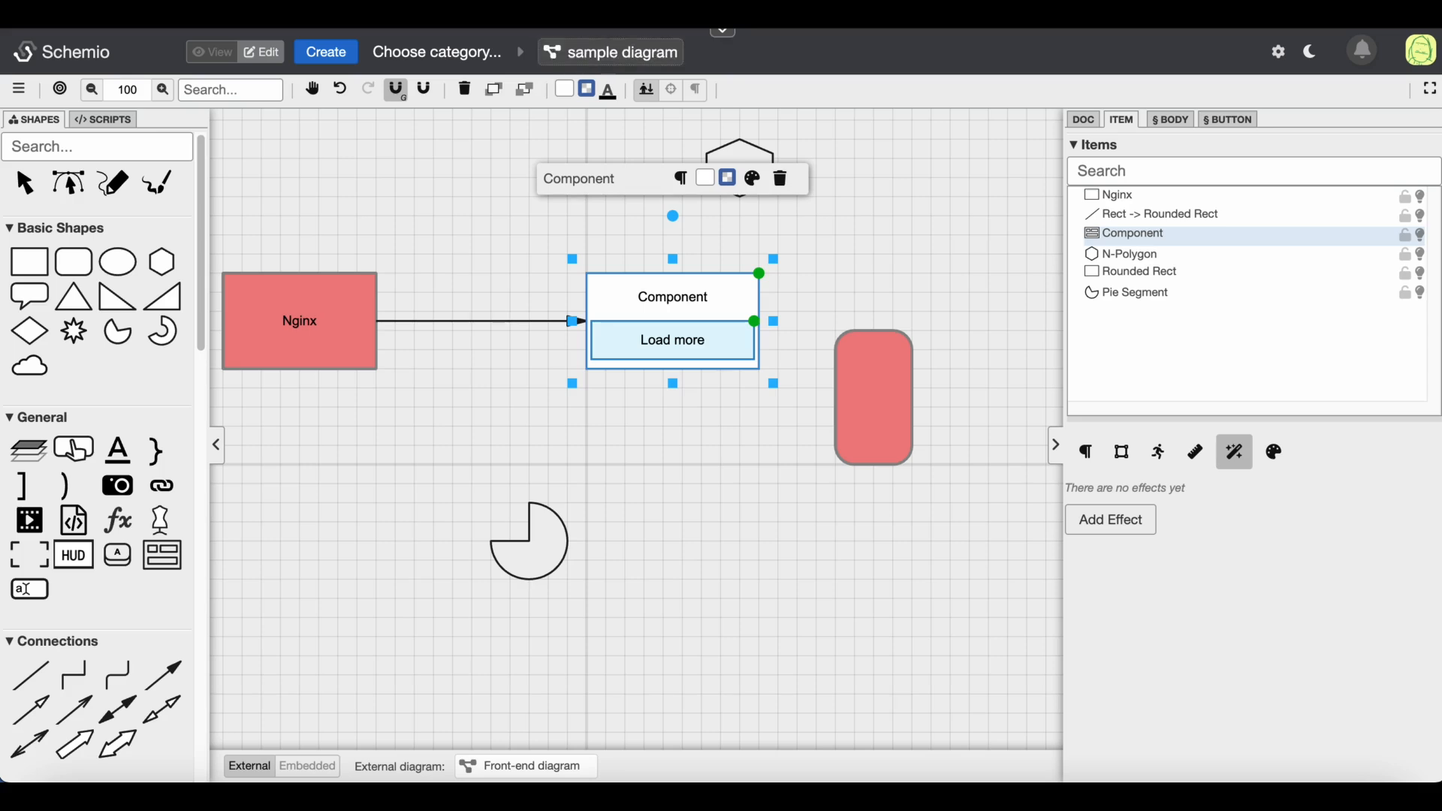
# Set the document's category to Electricity
pyautogui.click(463, 65)
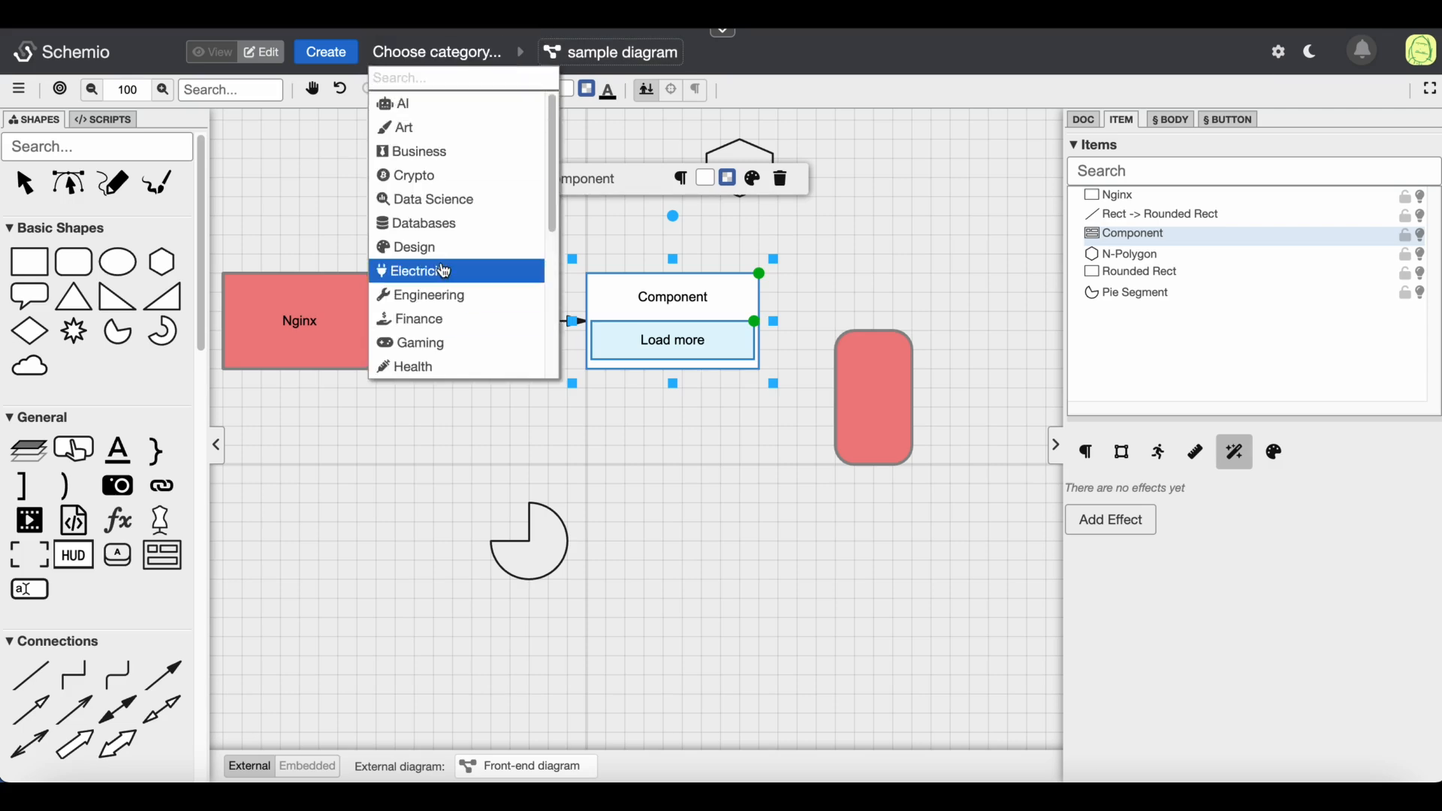
pyautogui.click(445, 272)
pyautogui.click(804, 412)
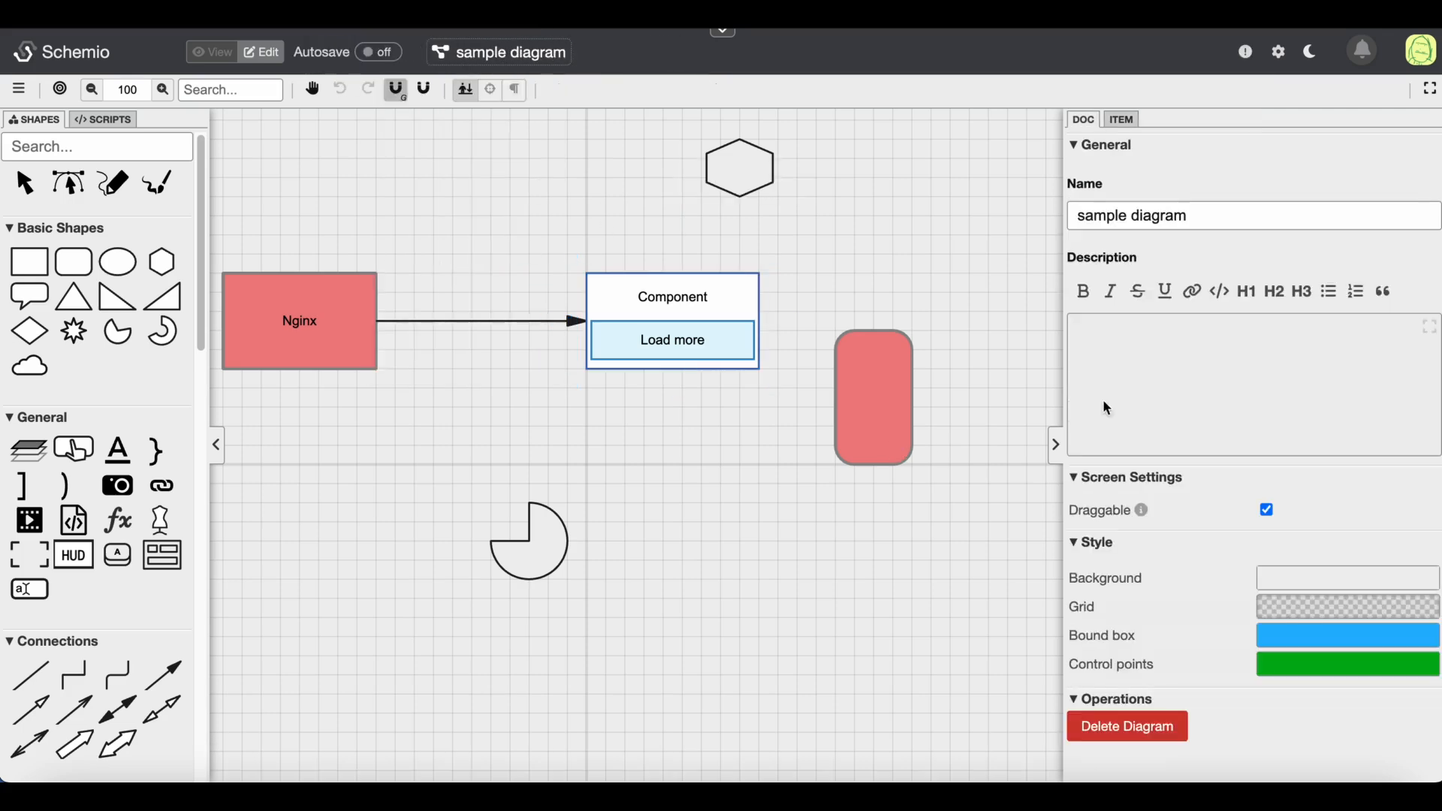
# Link the component to the external sample diagram instead and switch to view mode
pyautogui.click(662, 300)
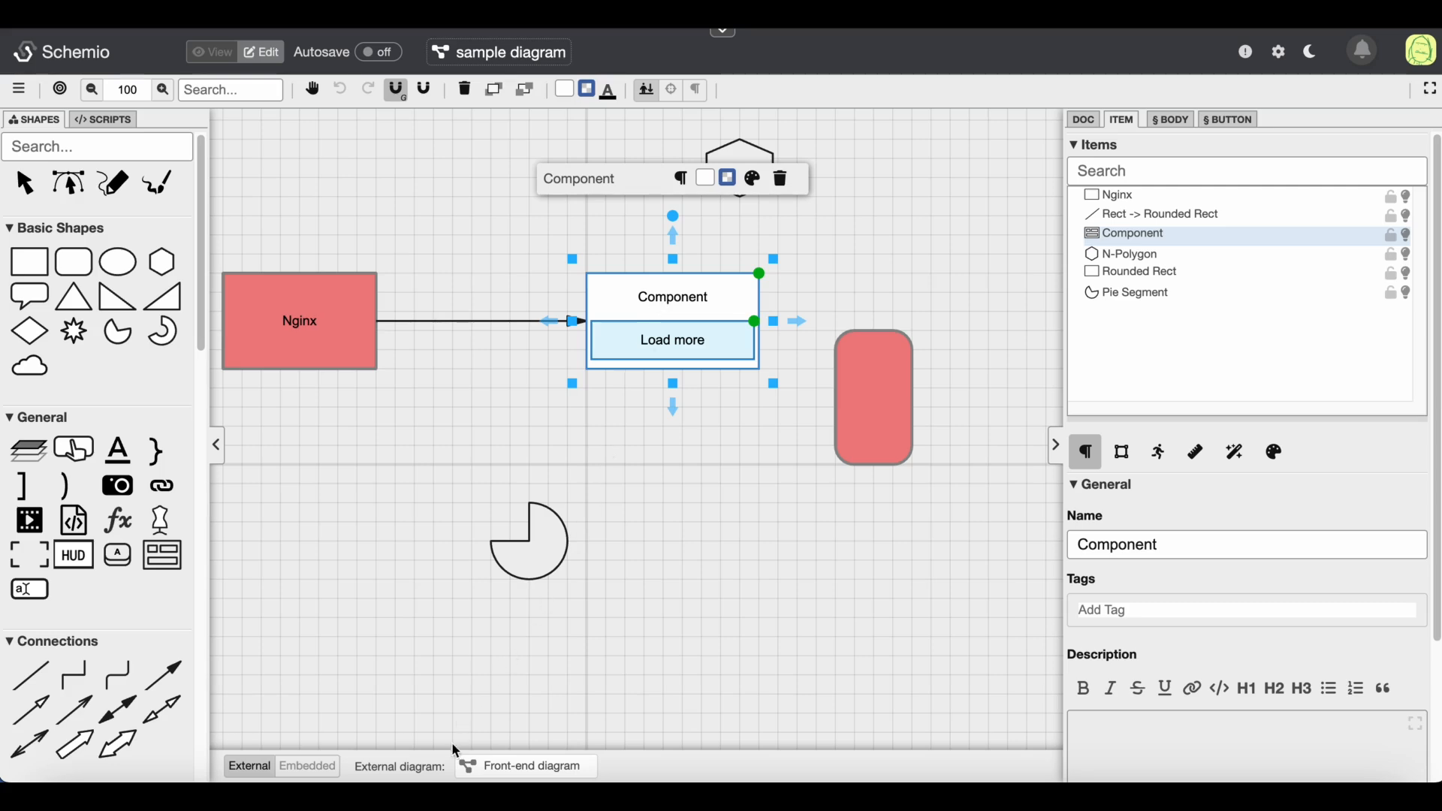
pyautogui.click(505, 774)
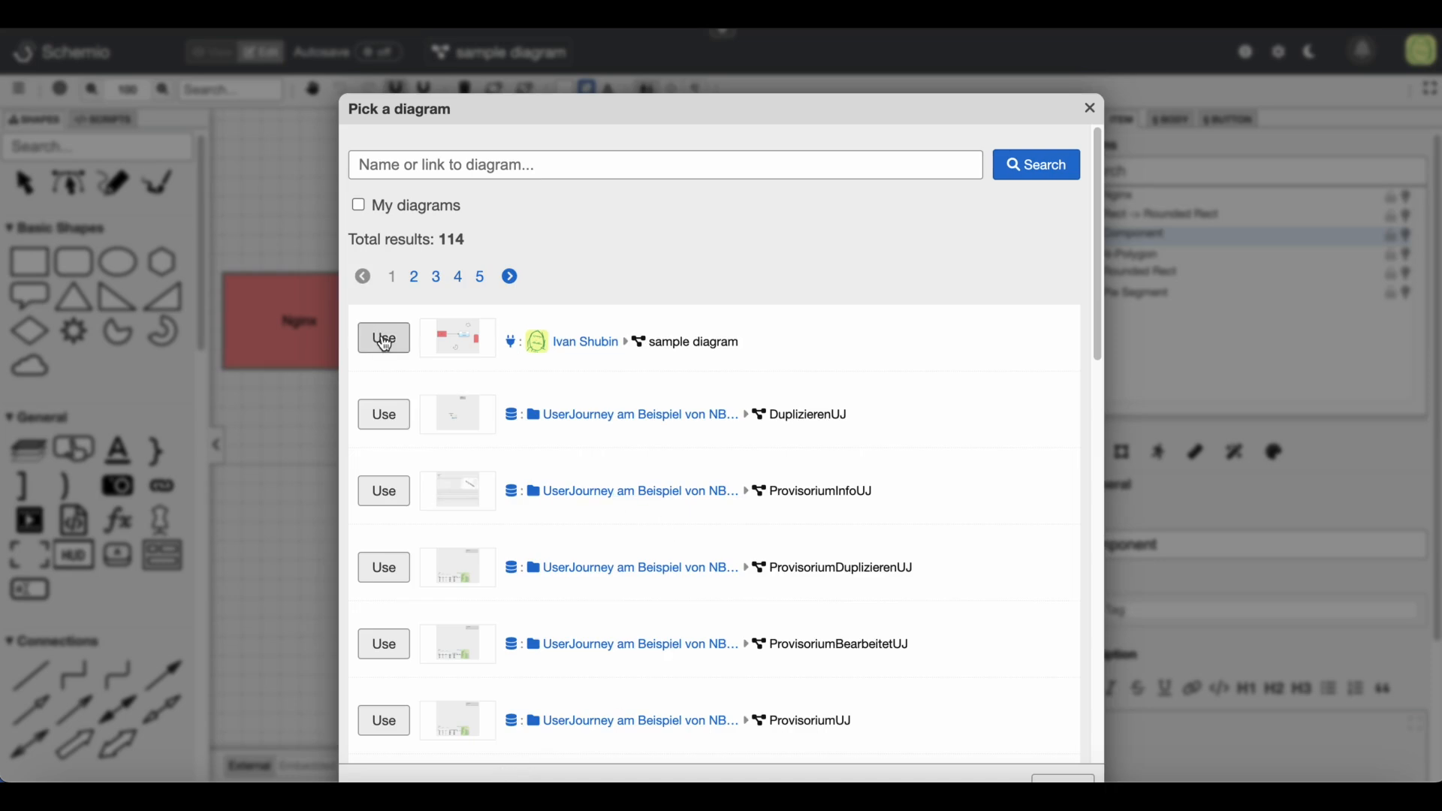
pyautogui.click(385, 340)
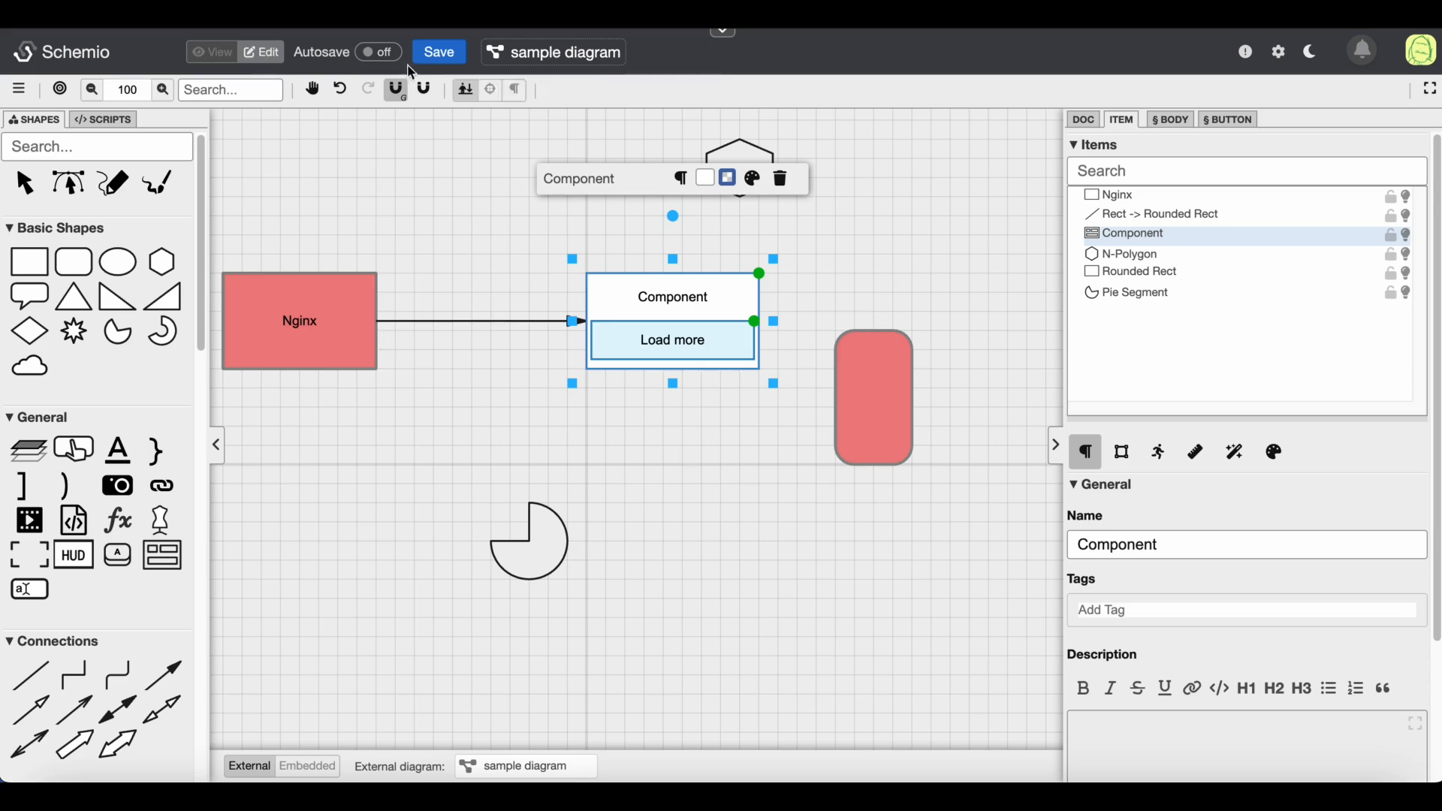
pyautogui.click(212, 52)
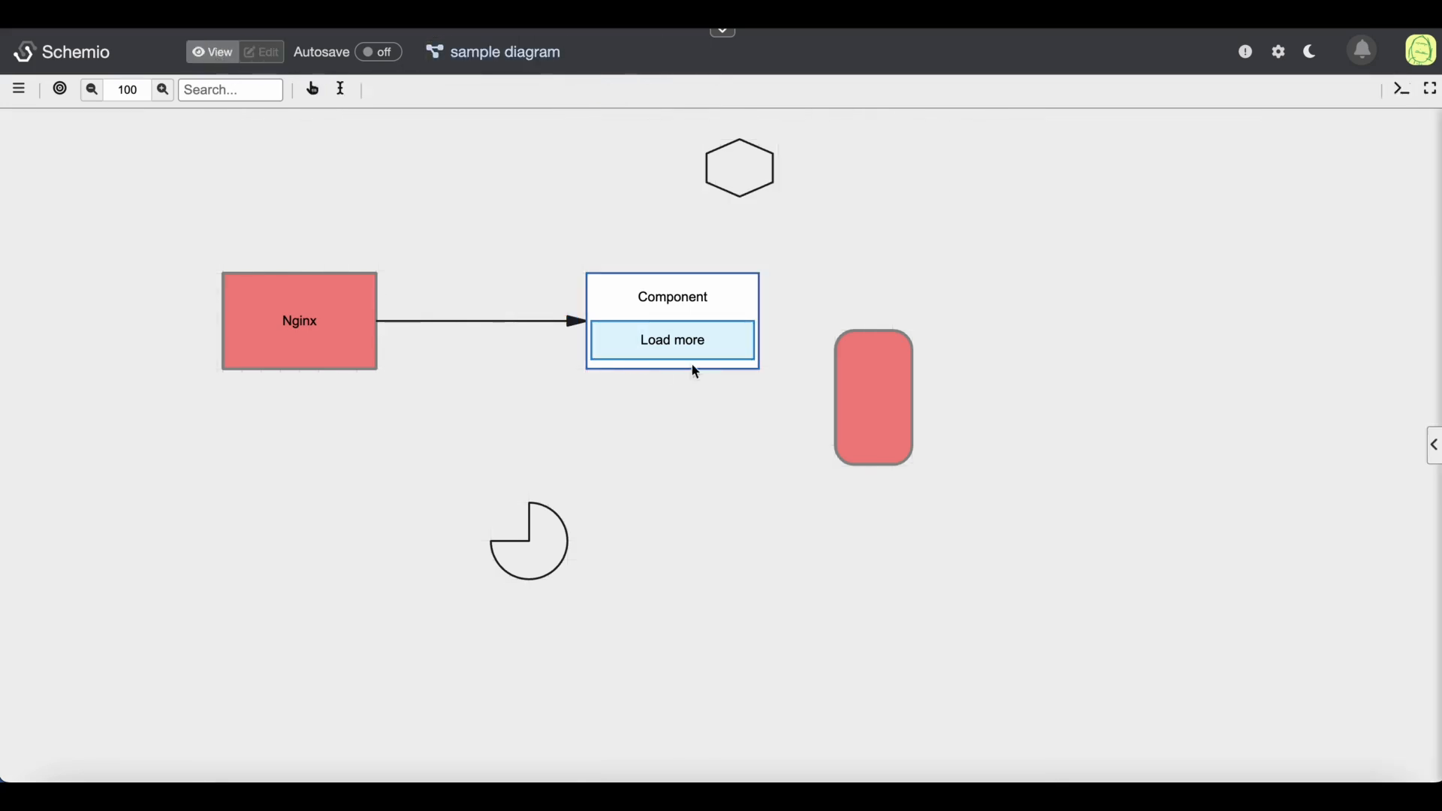
# Test the component's Load more button in view mode and go back to the main diagram
pyautogui.click(690, 357)
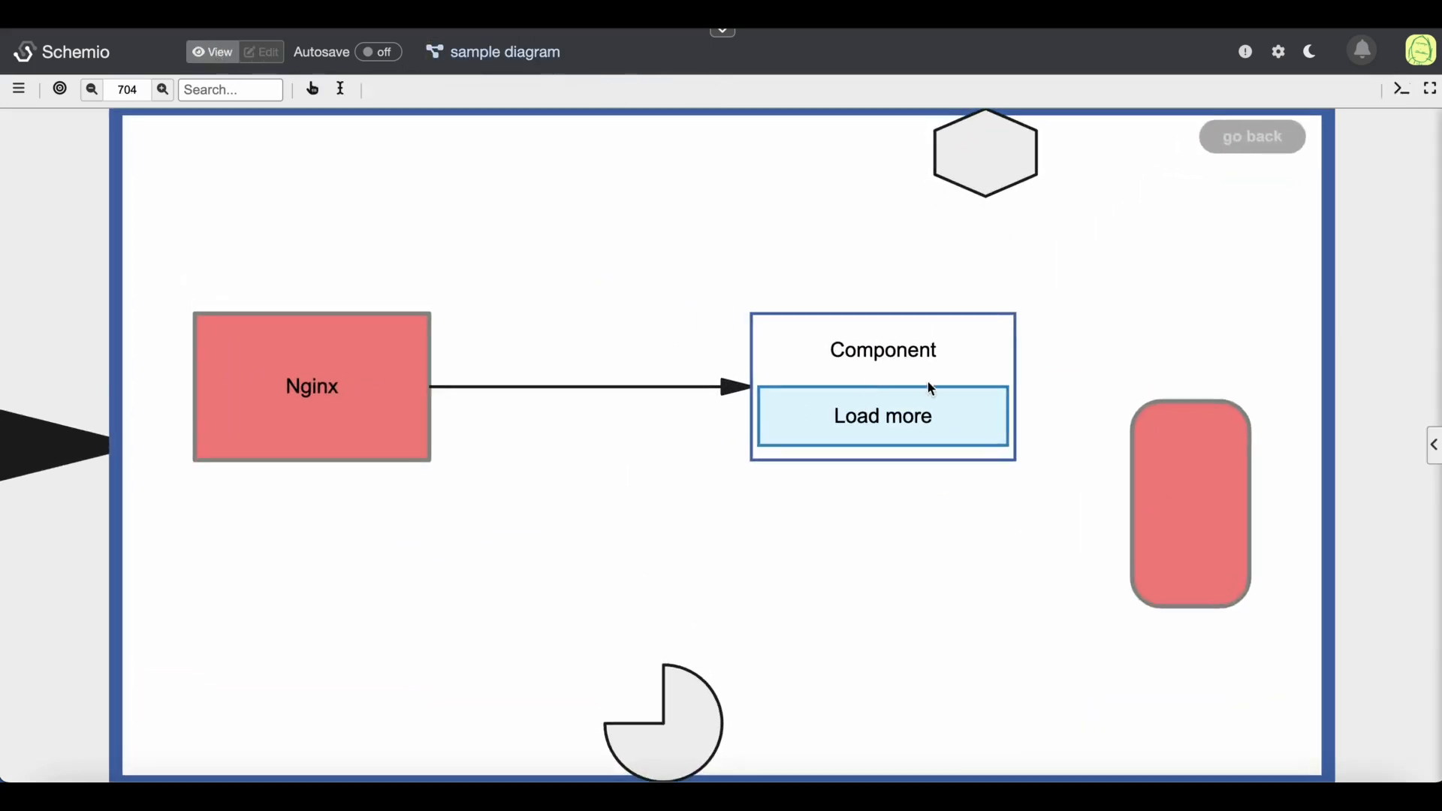
pyautogui.click(901, 425)
pyautogui.click(899, 426)
pyautogui.click(900, 427)
pyautogui.click(901, 425)
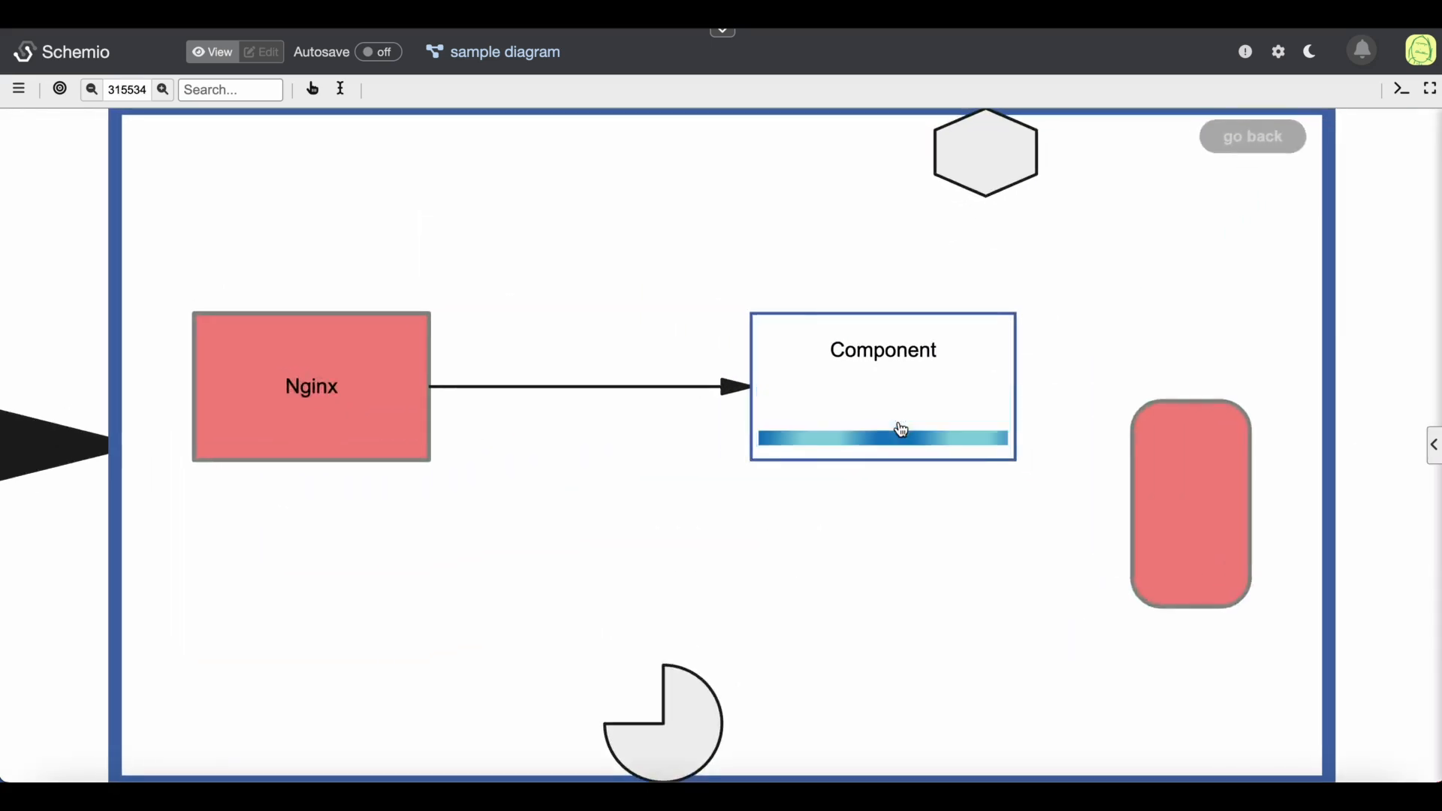
pyautogui.click(1262, 138)
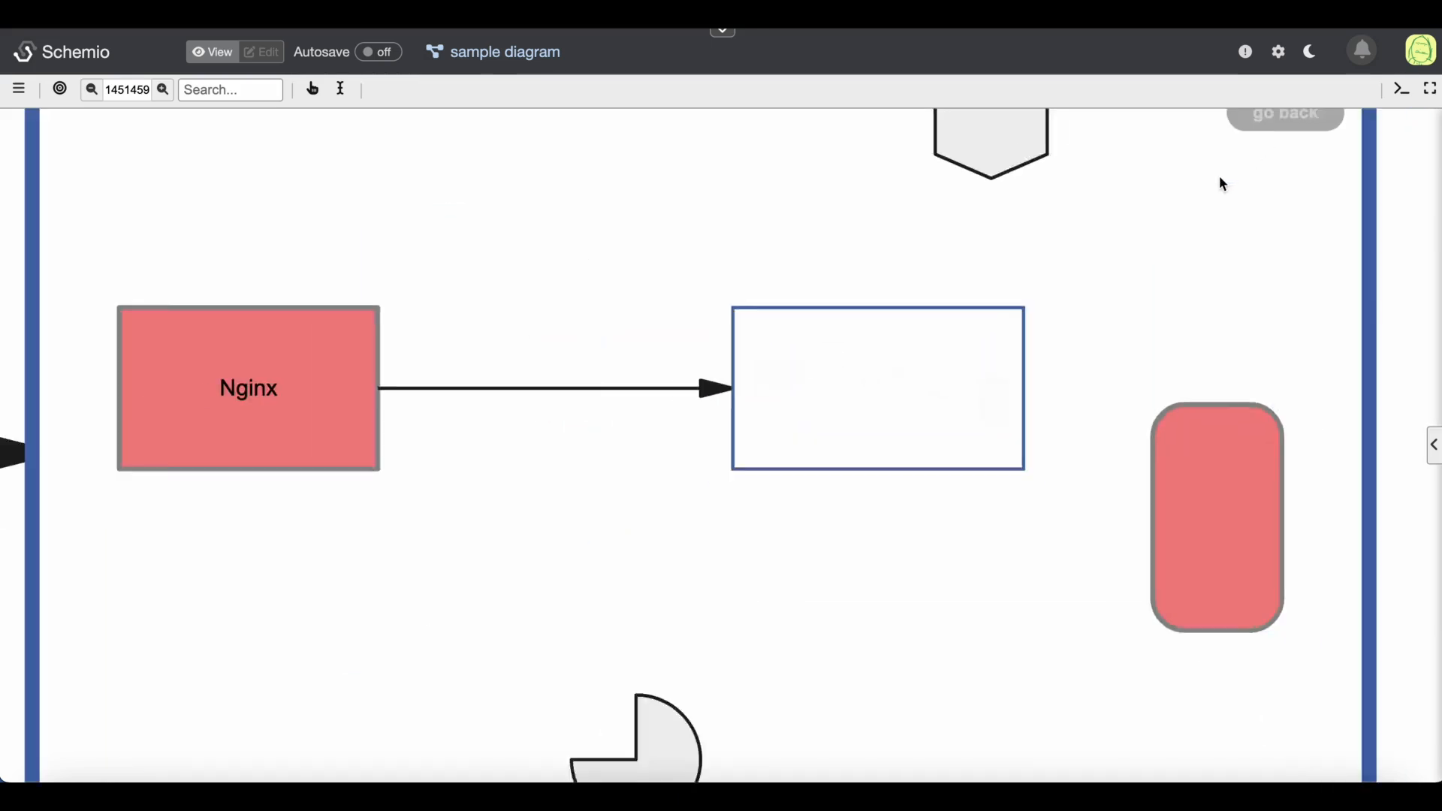
pyautogui.click(1224, 146)
pyautogui.click(1231, 148)
pyautogui.click(1229, 142)
pyautogui.click(1231, 148)
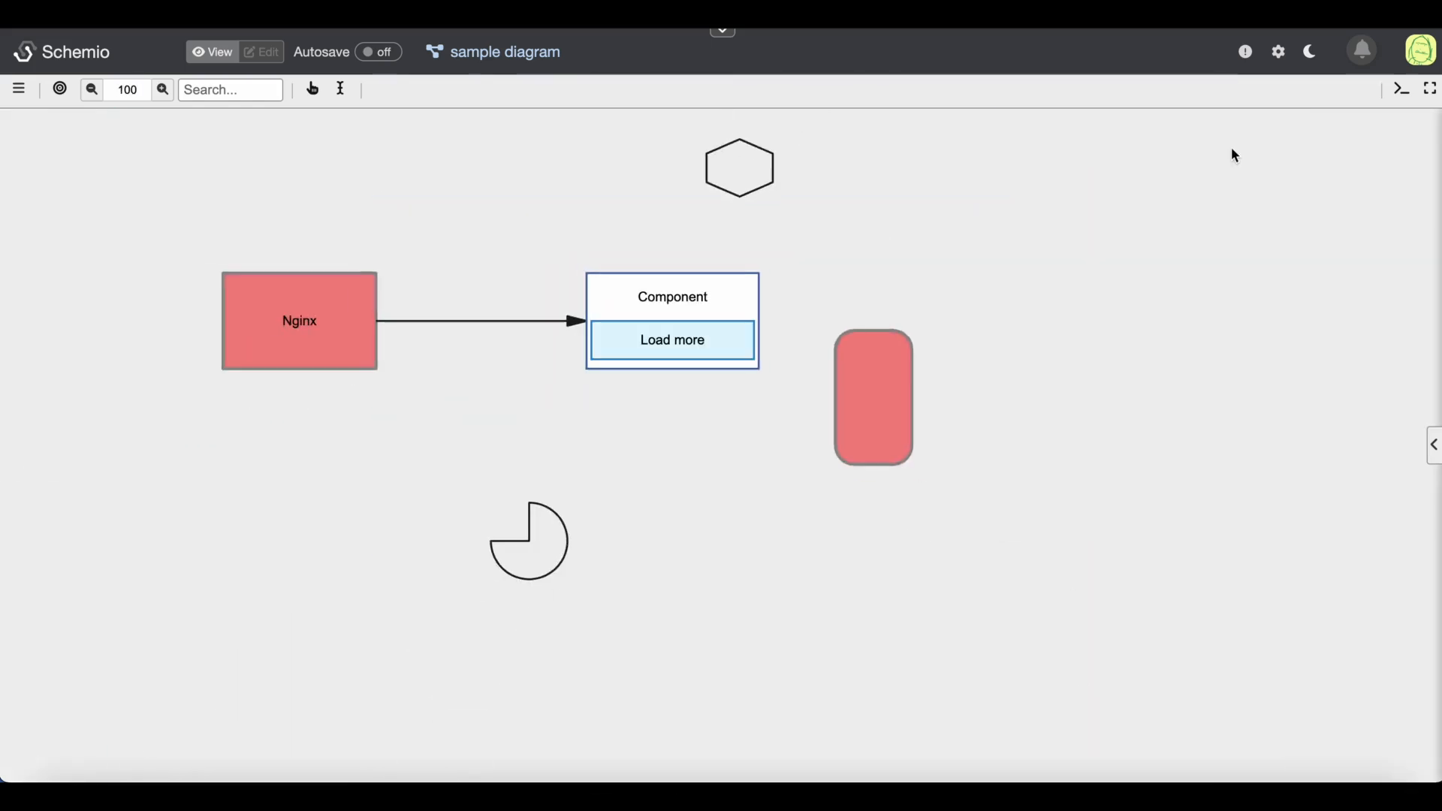
# Retitle the component as Front-end and its button as Show more... in edit mode
pyautogui.hotkey('ctrl', 'e')
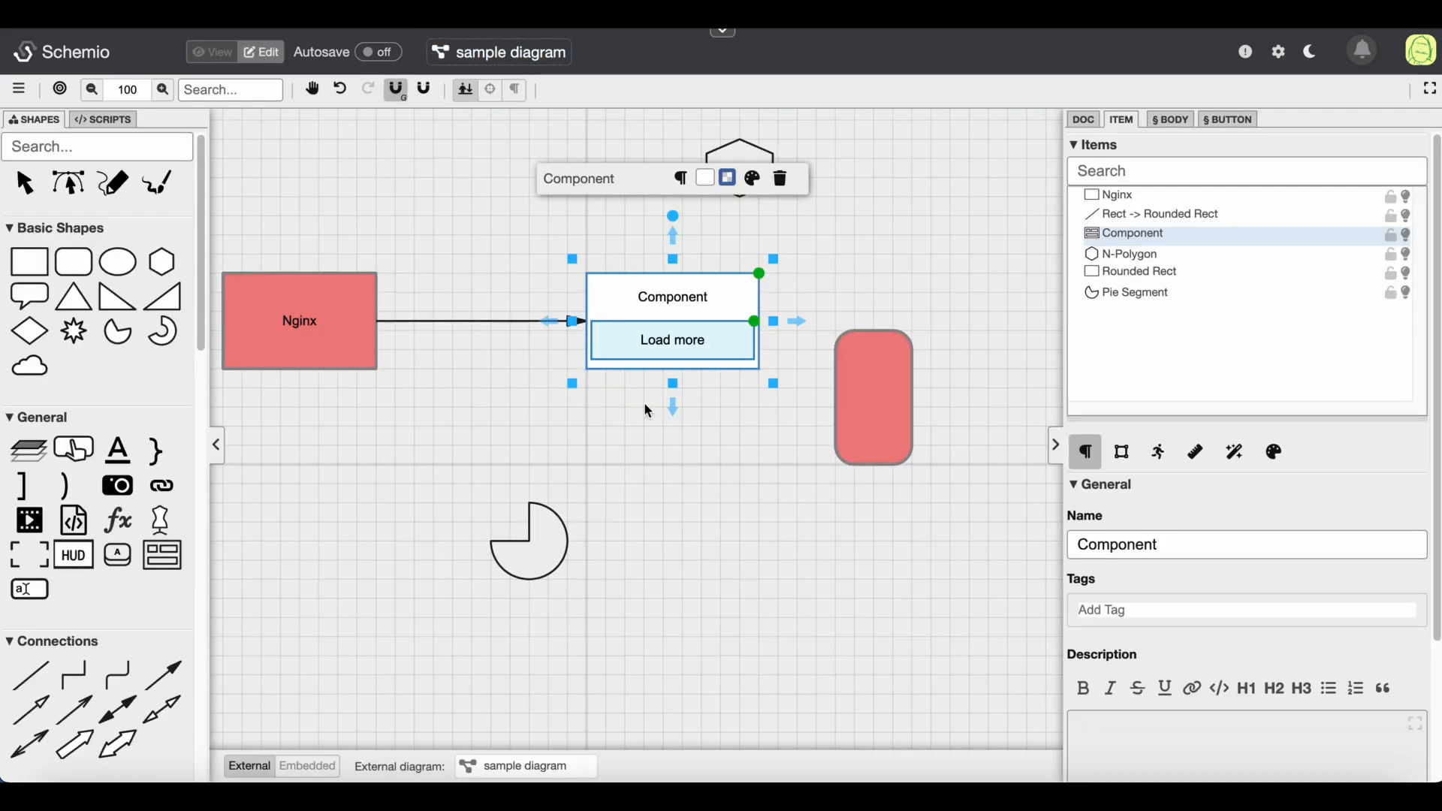
pyautogui.doubleClick(698, 306)
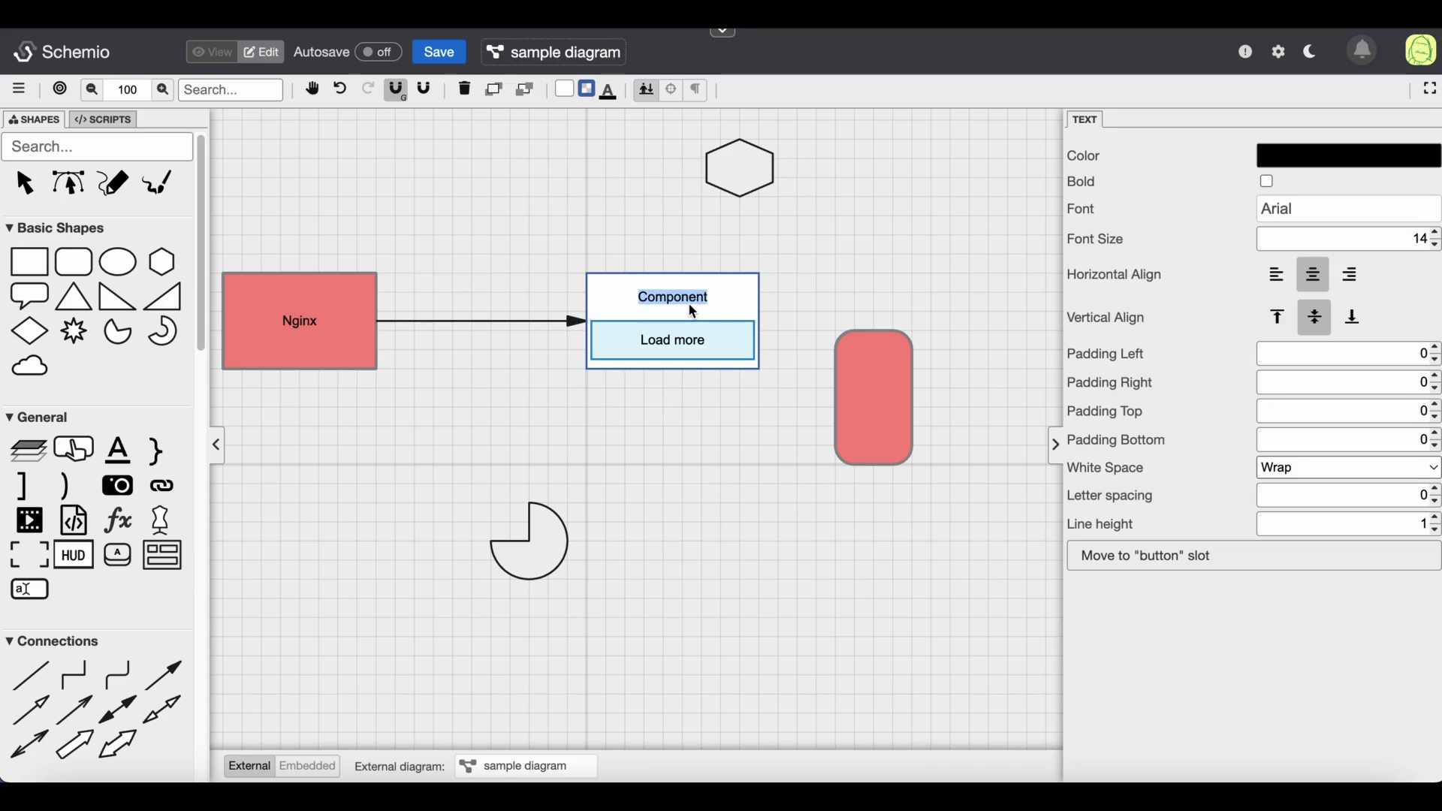
pyautogui.write('Front-end')
pyautogui.click(613, 511)
pyautogui.doubleClick(689, 343)
pyautogui.write('Show')
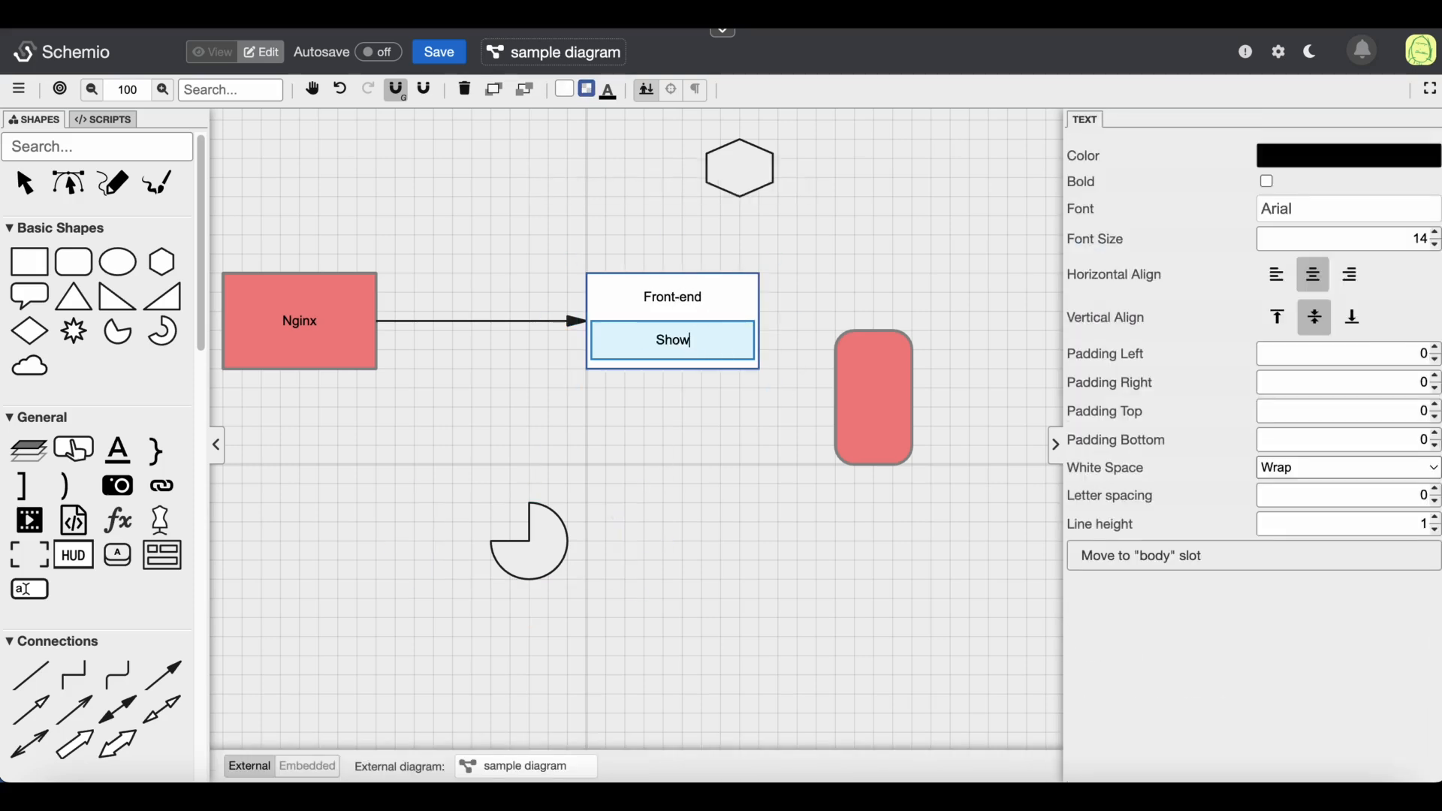
pyautogui.write(' more...')
pyautogui.press('Escape')
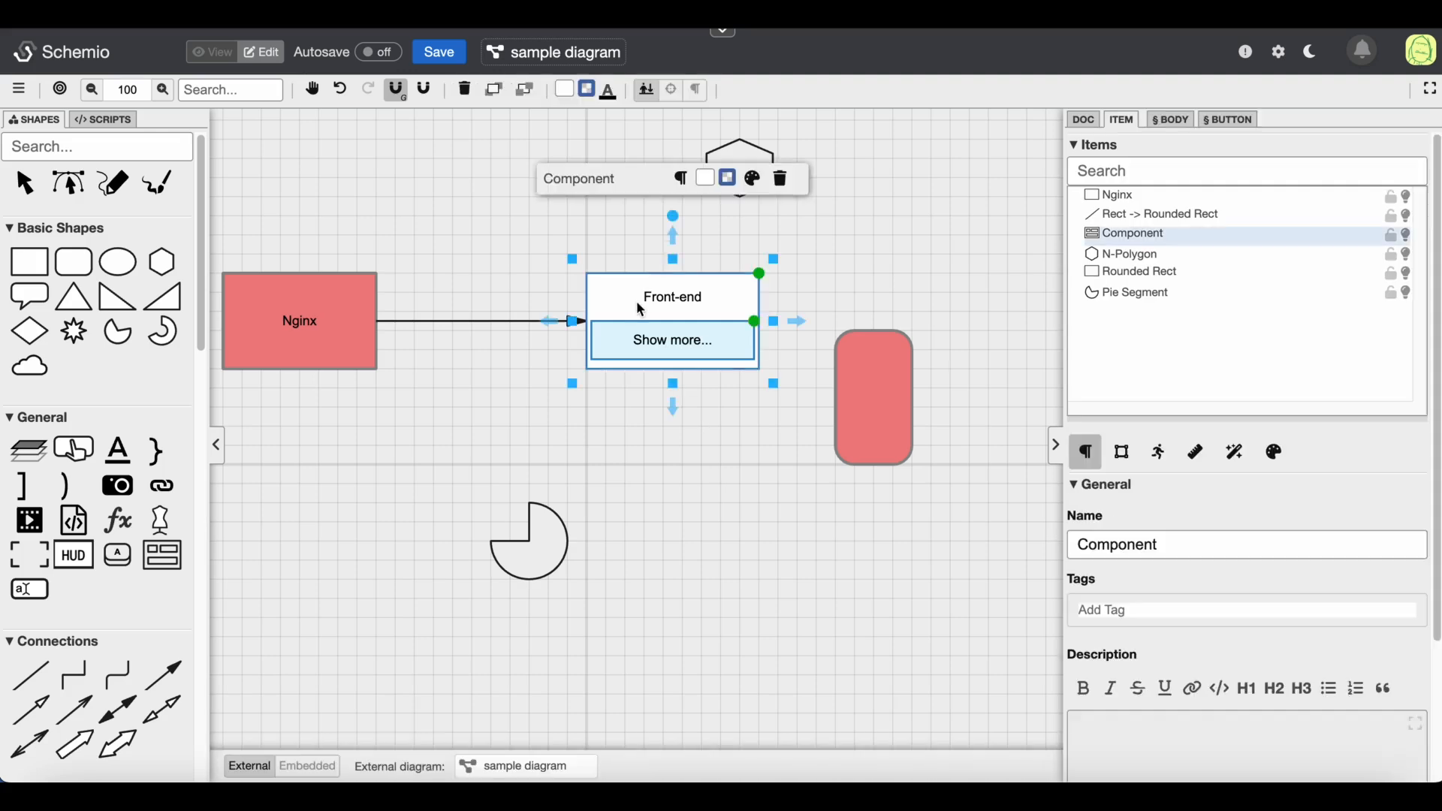
# Give the component a linear gradient fill ending in dark brown #543030
pyautogui.click(564, 89)
pyautogui.click(698, 268)
pyautogui.moveTo(699, 221); pyautogui.dragTo(1064, 255)
pyautogui.moveTo(1046, 342); pyautogui.dragTo(1034, 322)
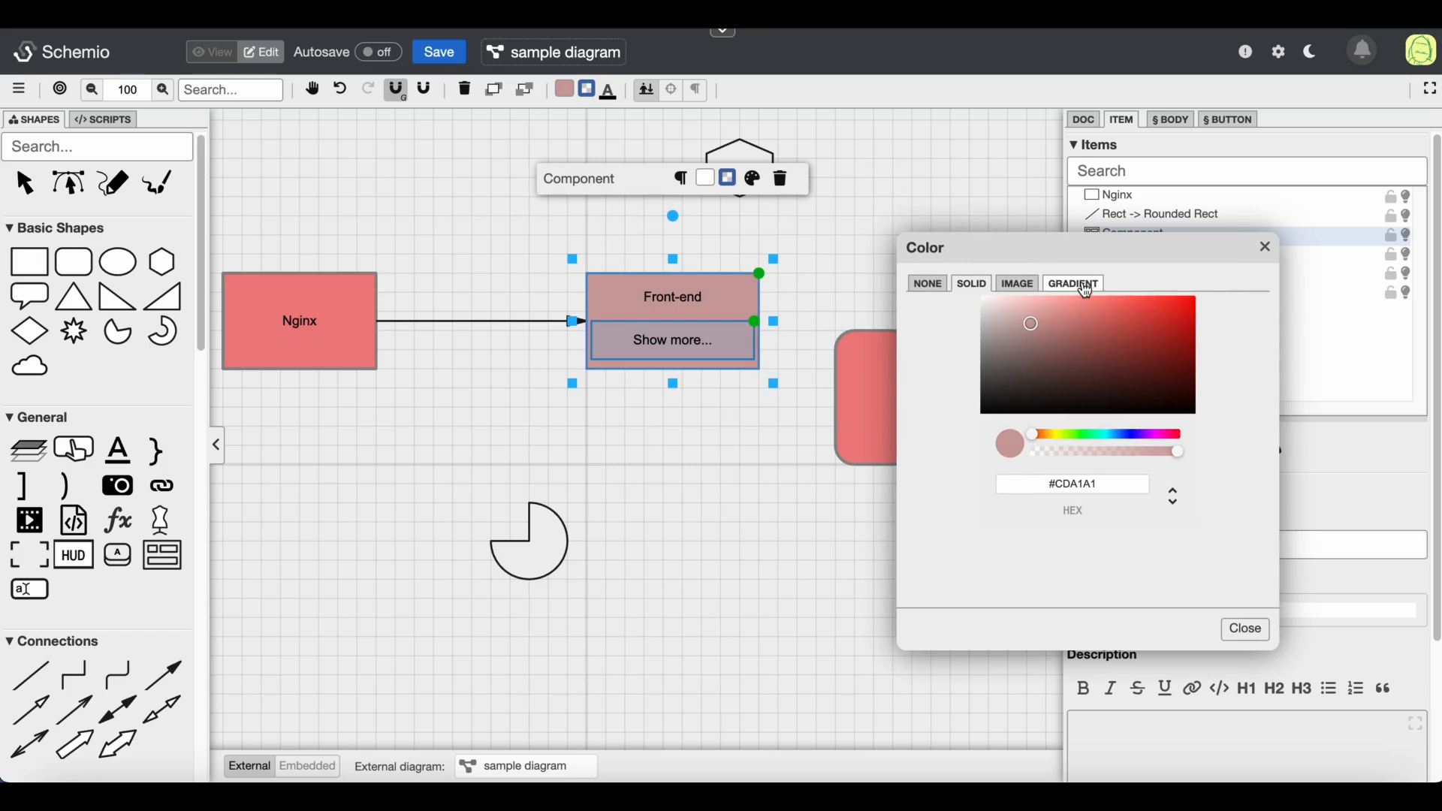
pyautogui.click(1074, 283)
pyautogui.click(1149, 382)
pyautogui.click(1146, 441)
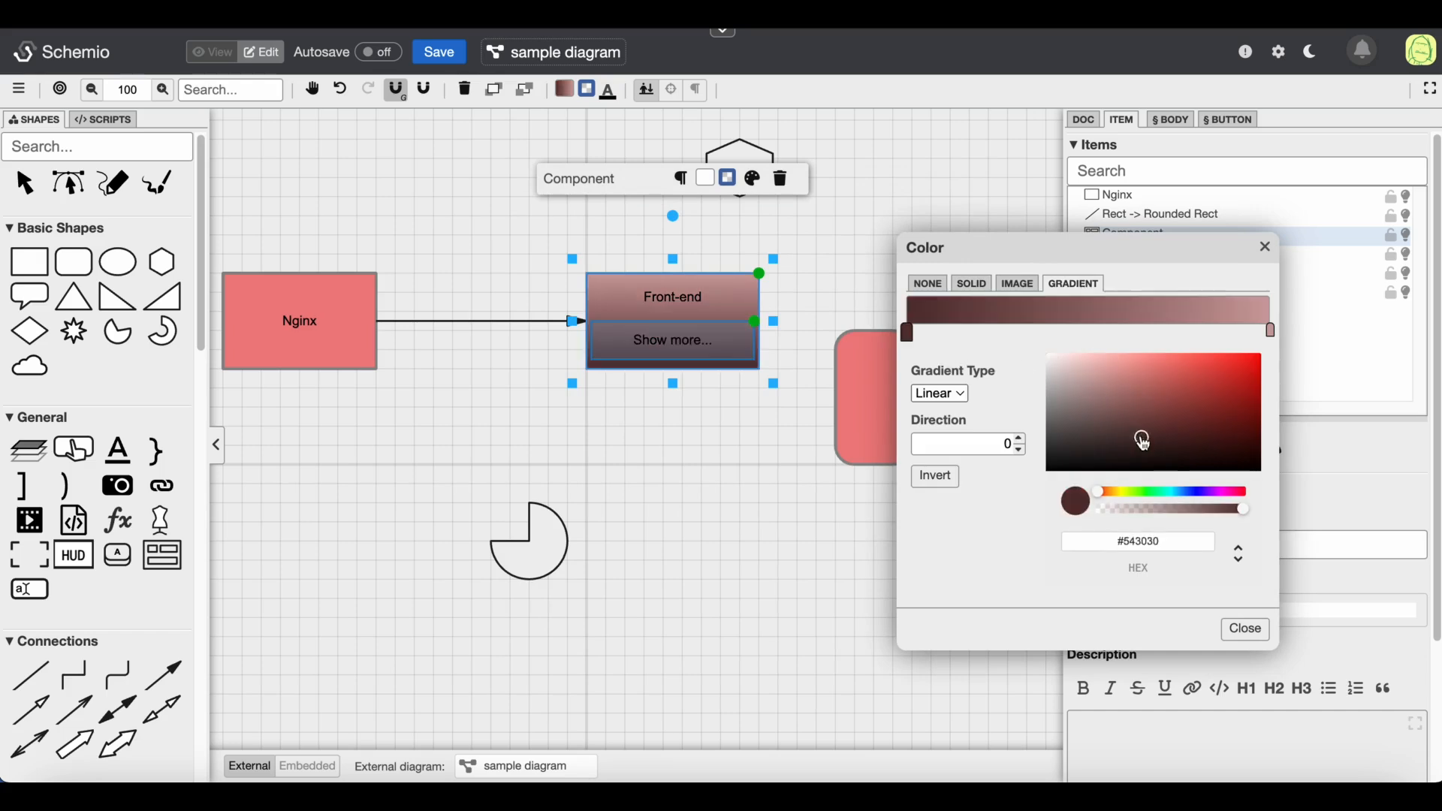
pyautogui.click(1247, 629)
pyautogui.click(479, 446)
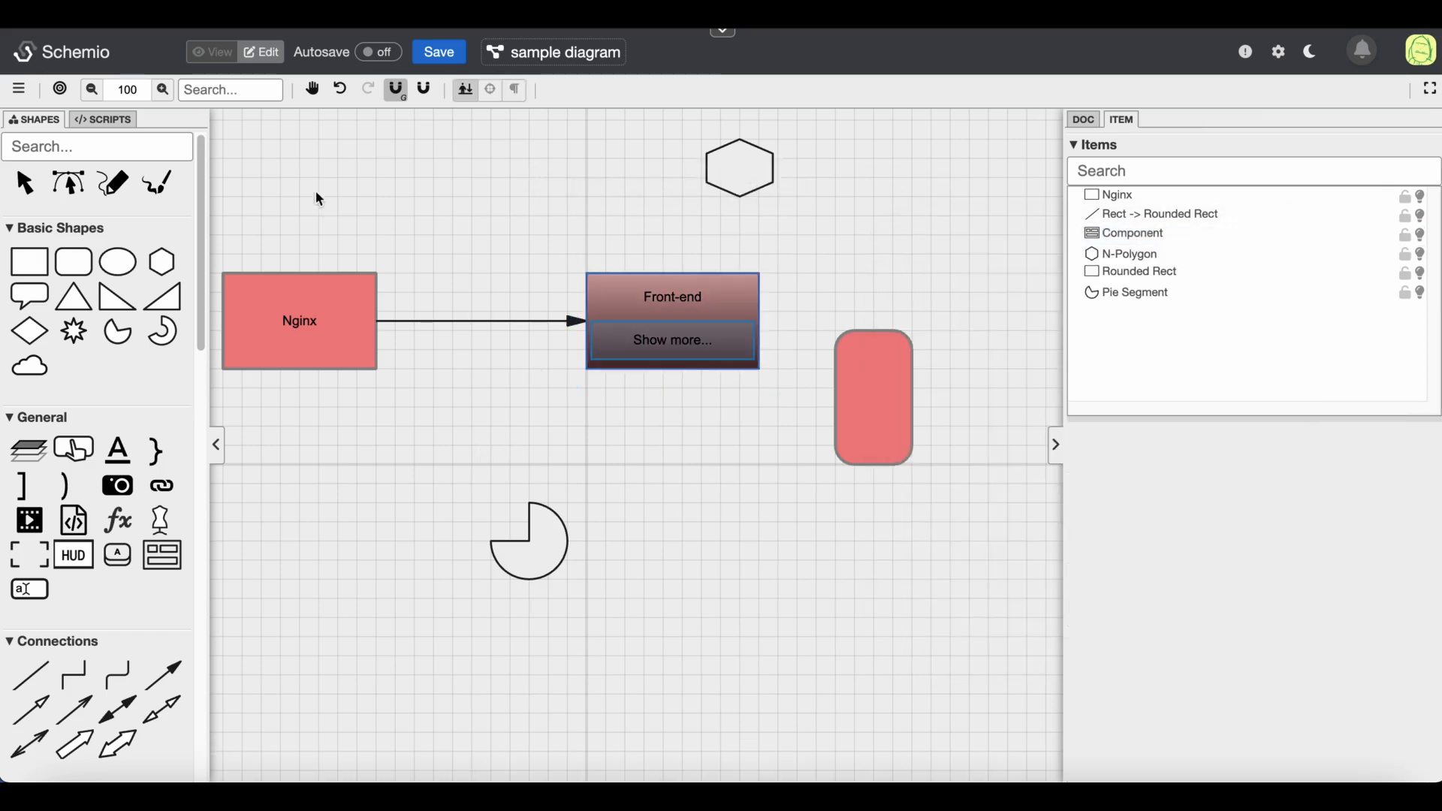
# Preview the restyled component's button in view mode and return to edit mode
pyautogui.click(225, 62)
pyautogui.click(633, 332)
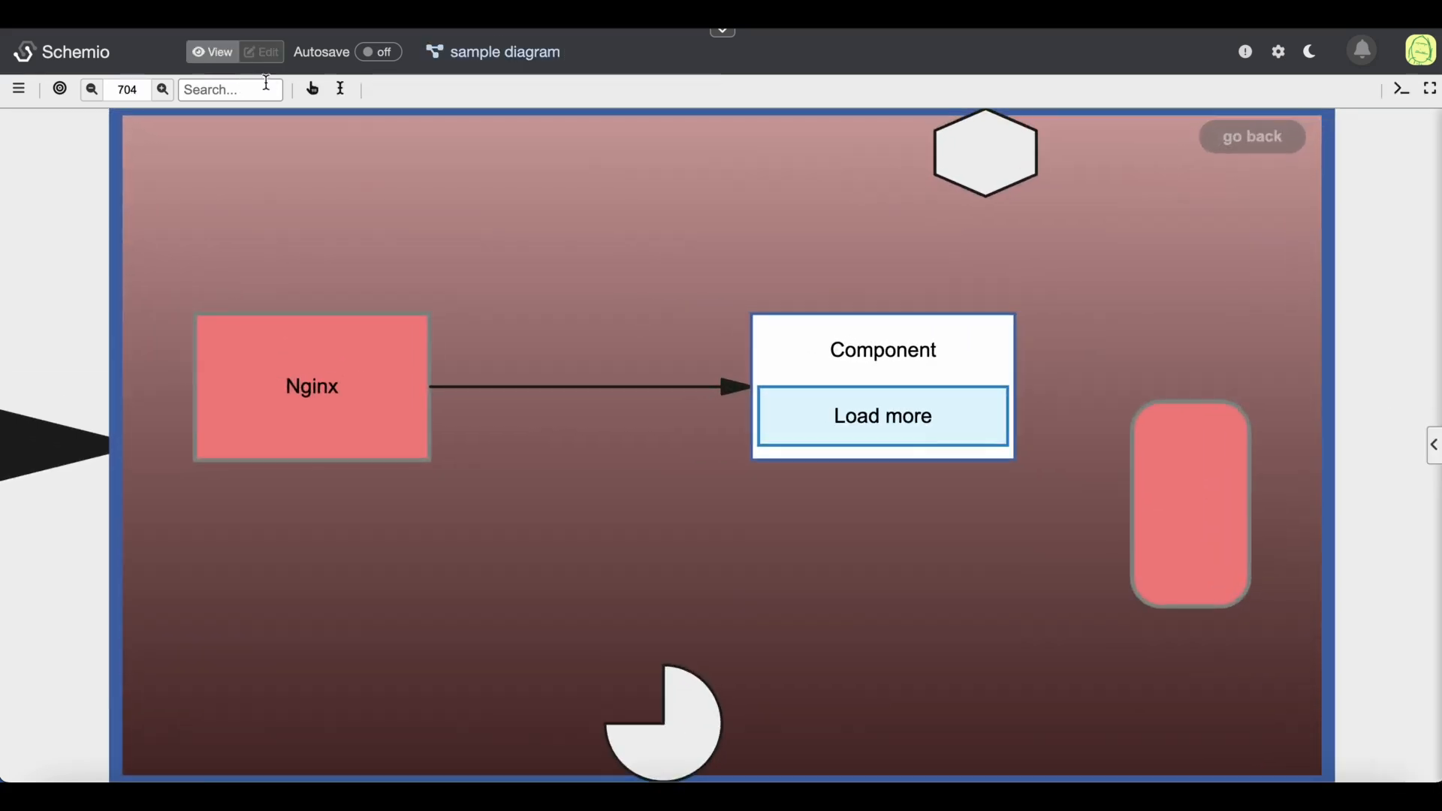
pyautogui.click(263, 52)
pyautogui.click(213, 52)
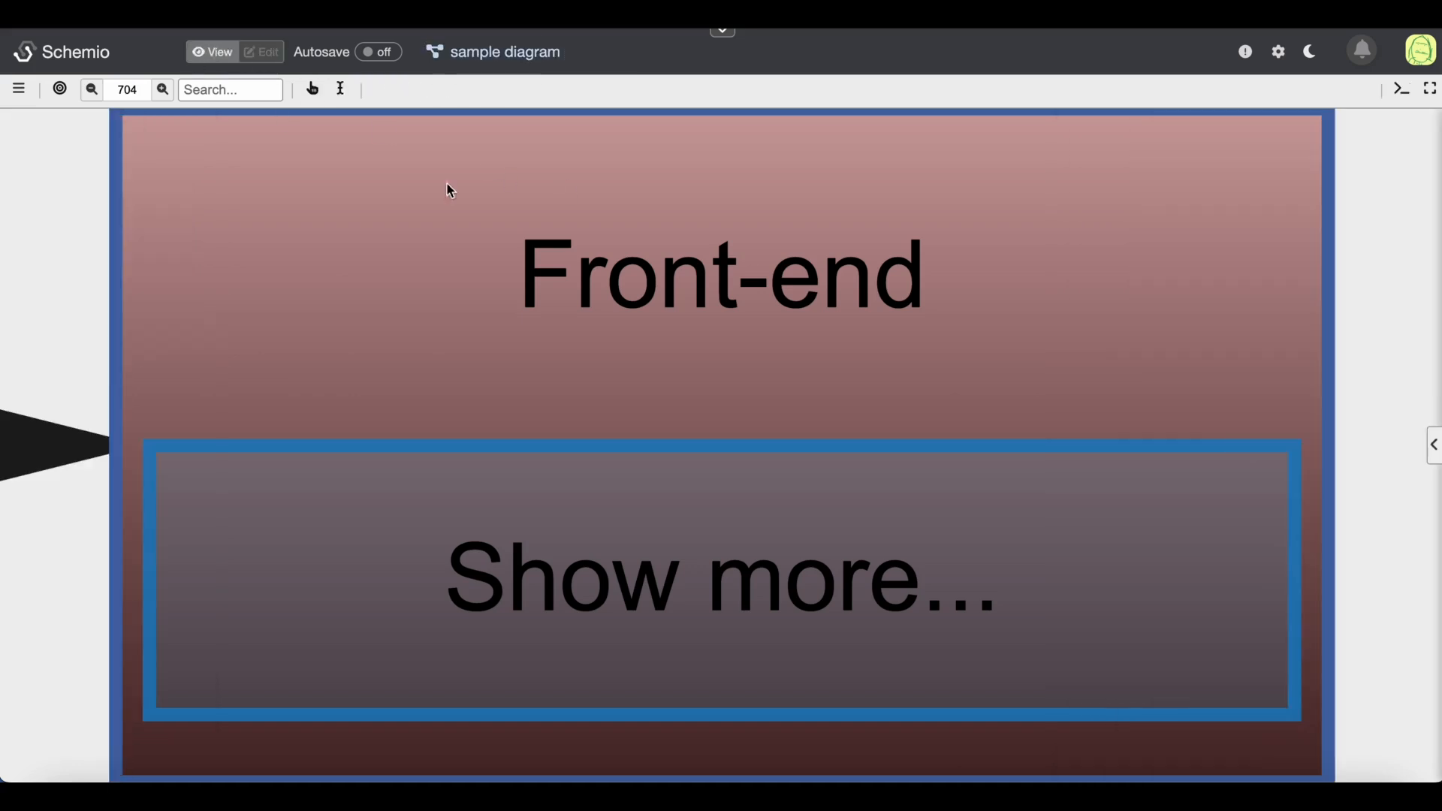
pyautogui.scroll(-3, 702, 282)
pyautogui.scroll(-5, 702, 282)
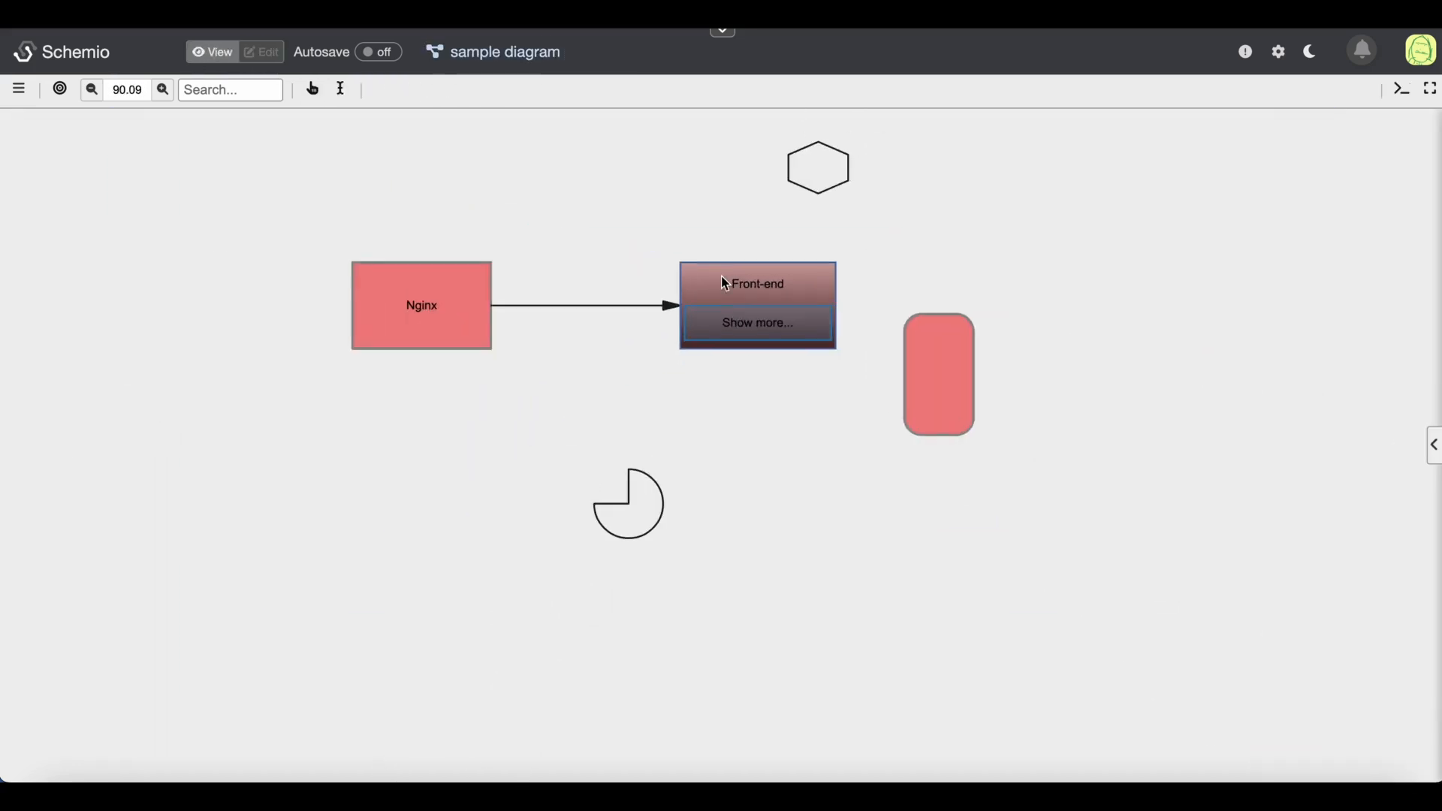
pyautogui.click(262, 52)
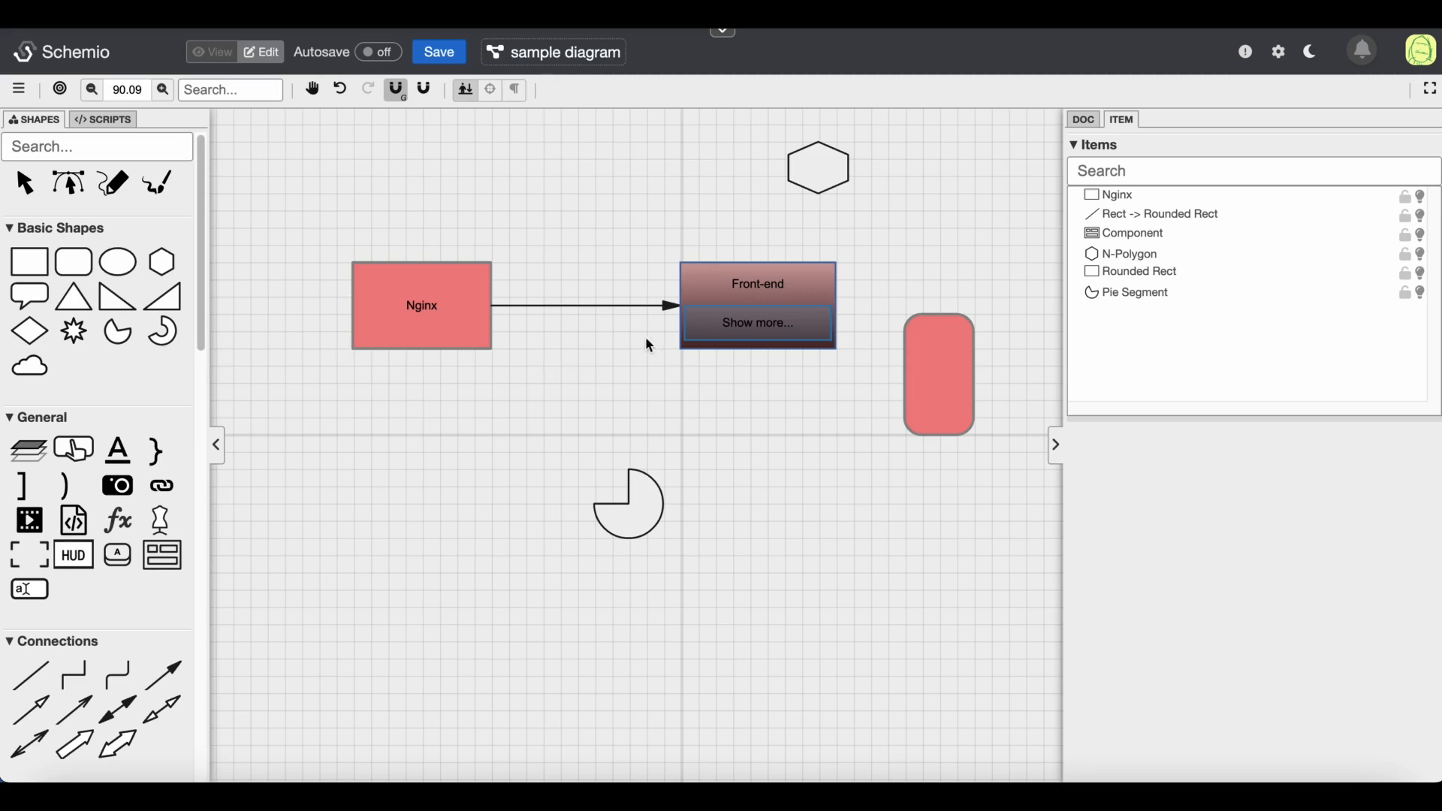
# Insert a Dynamic component template button onto the Nginx block and place it at the block's lower-right corner
pyautogui.scroll(-15, 105, 353)
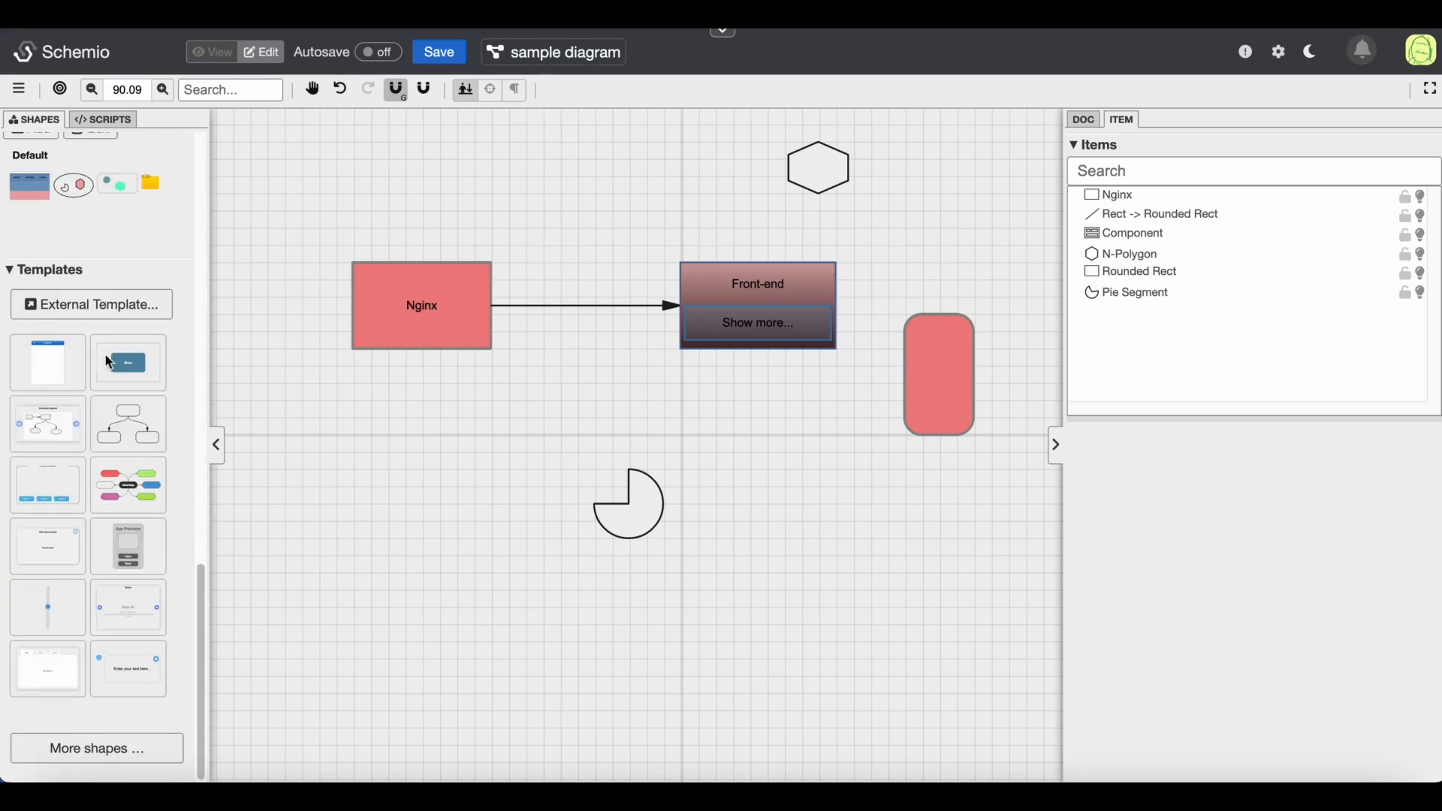
pyautogui.moveTo(133, 364)
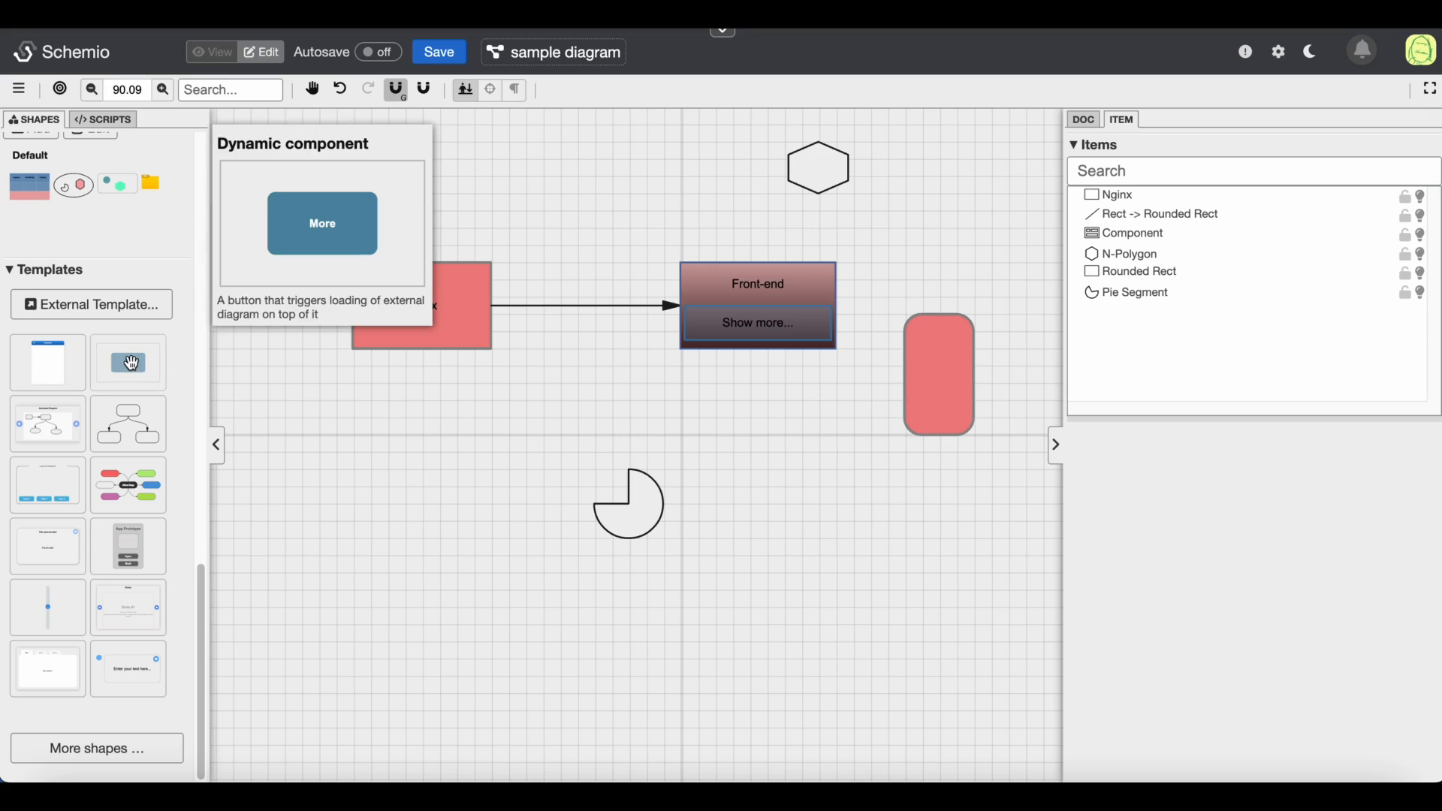
pyautogui.click(132, 364)
pyautogui.moveTo(445, 319); pyautogui.dragTo(492, 350)
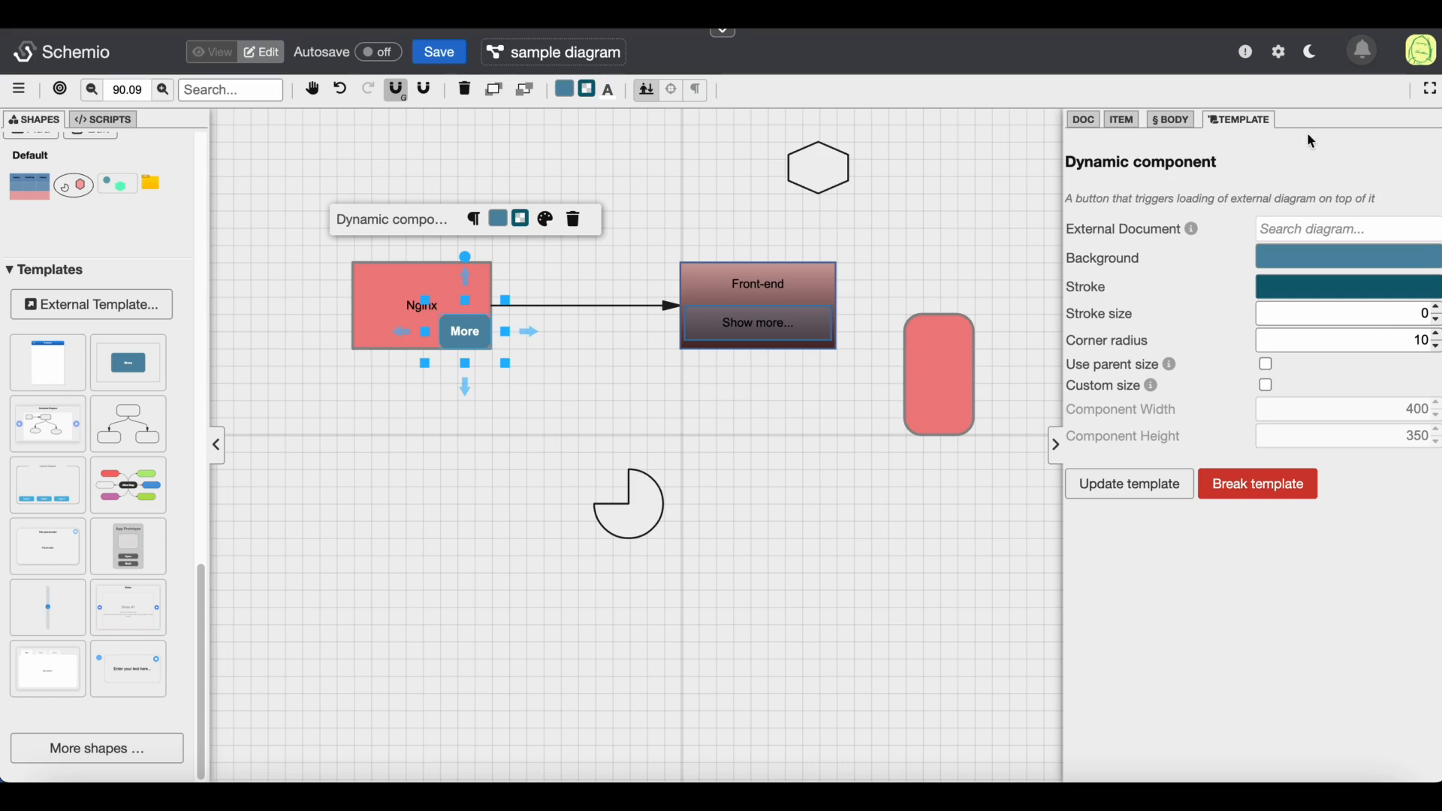
pyautogui.click(1122, 120)
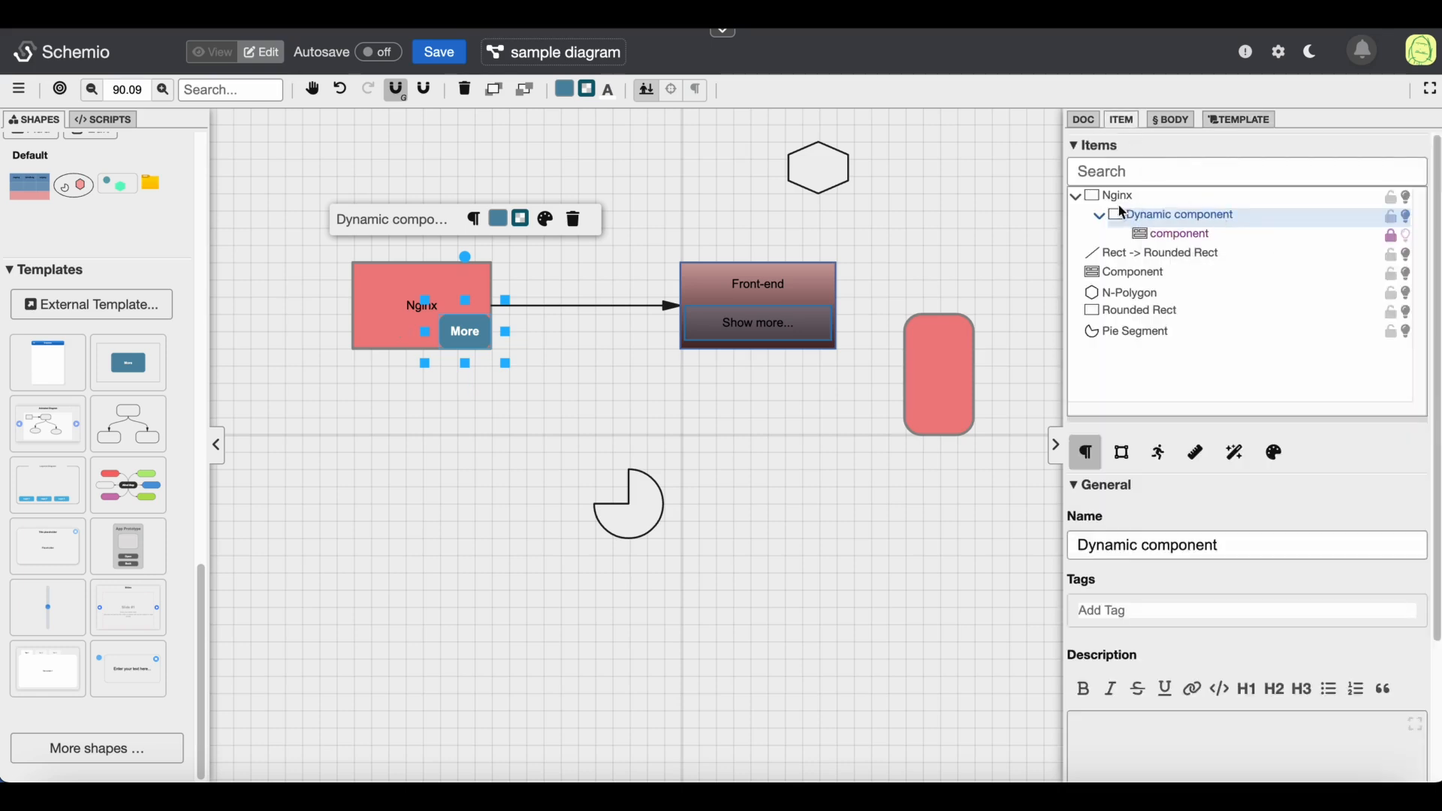
pyautogui.moveTo(413, 307)
pyautogui.mouseDown()
pyautogui.moveTo(361, 391)
pyautogui.moveTo(361, 324)
pyautogui.moveTo(396, 290)
pyautogui.mouseUp()
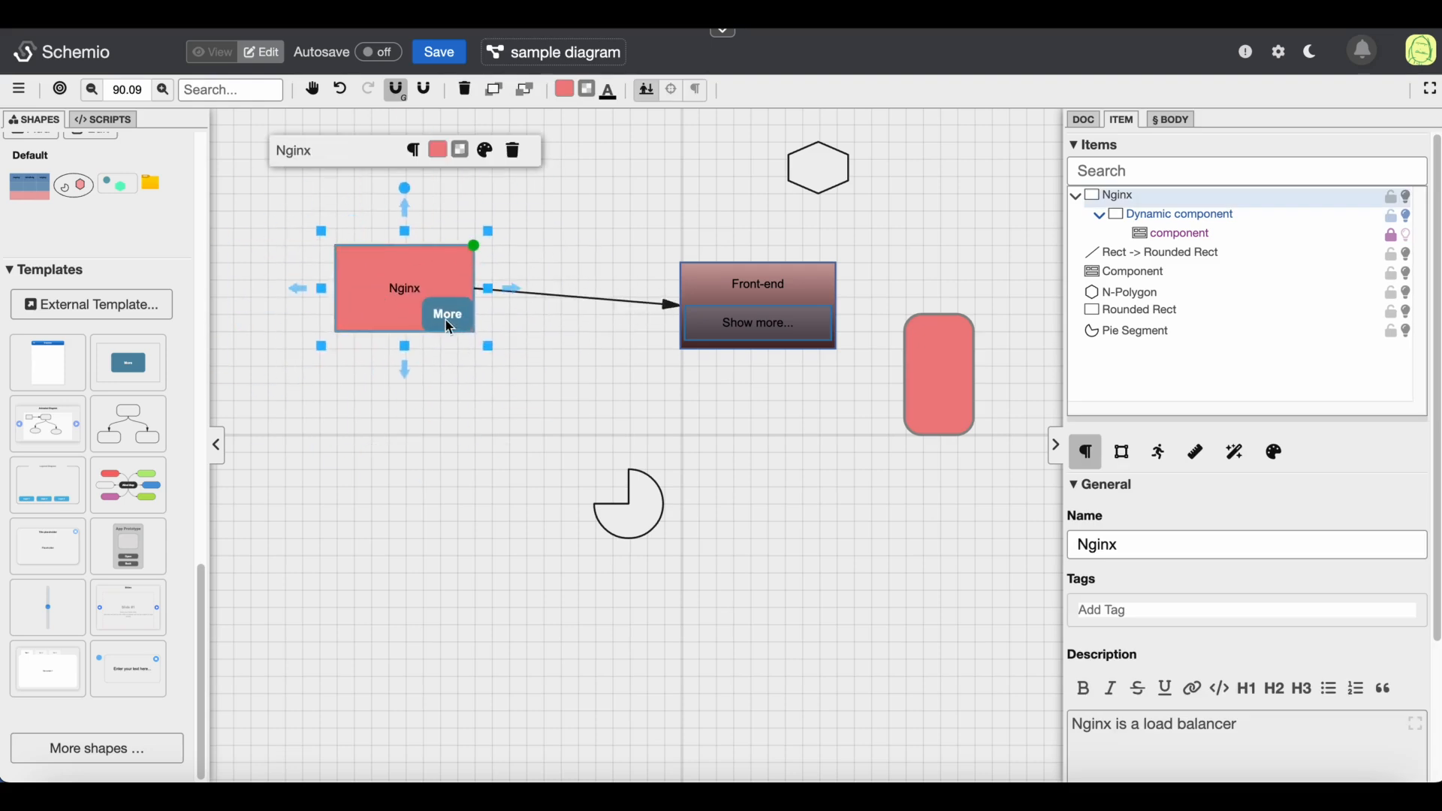
pyautogui.moveTo(452, 286); pyautogui.dragTo(481, 294)
pyautogui.click(557, 336)
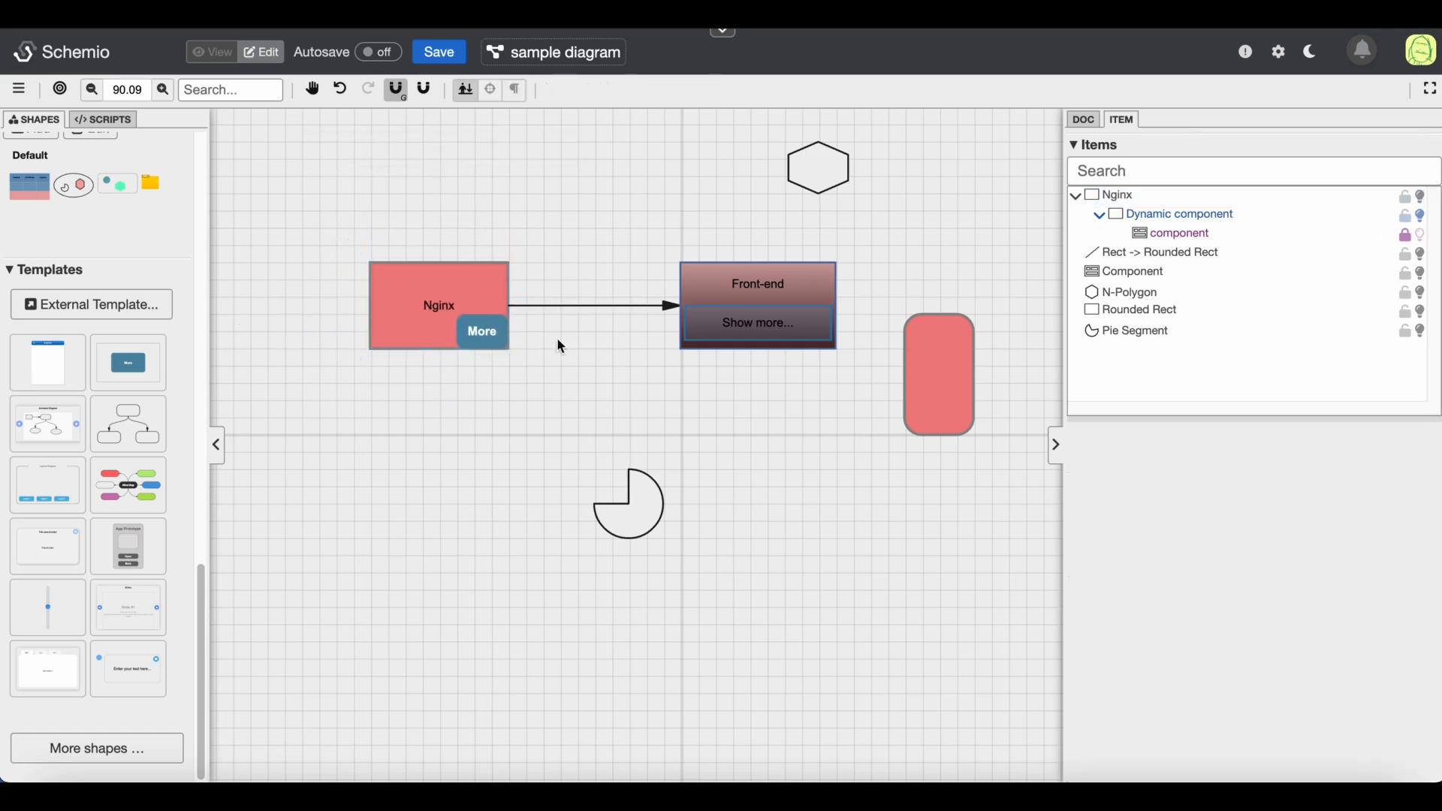
# Set the dynamic component's external document to the Front-end diagram by searching for front
pyautogui.click(482, 334)
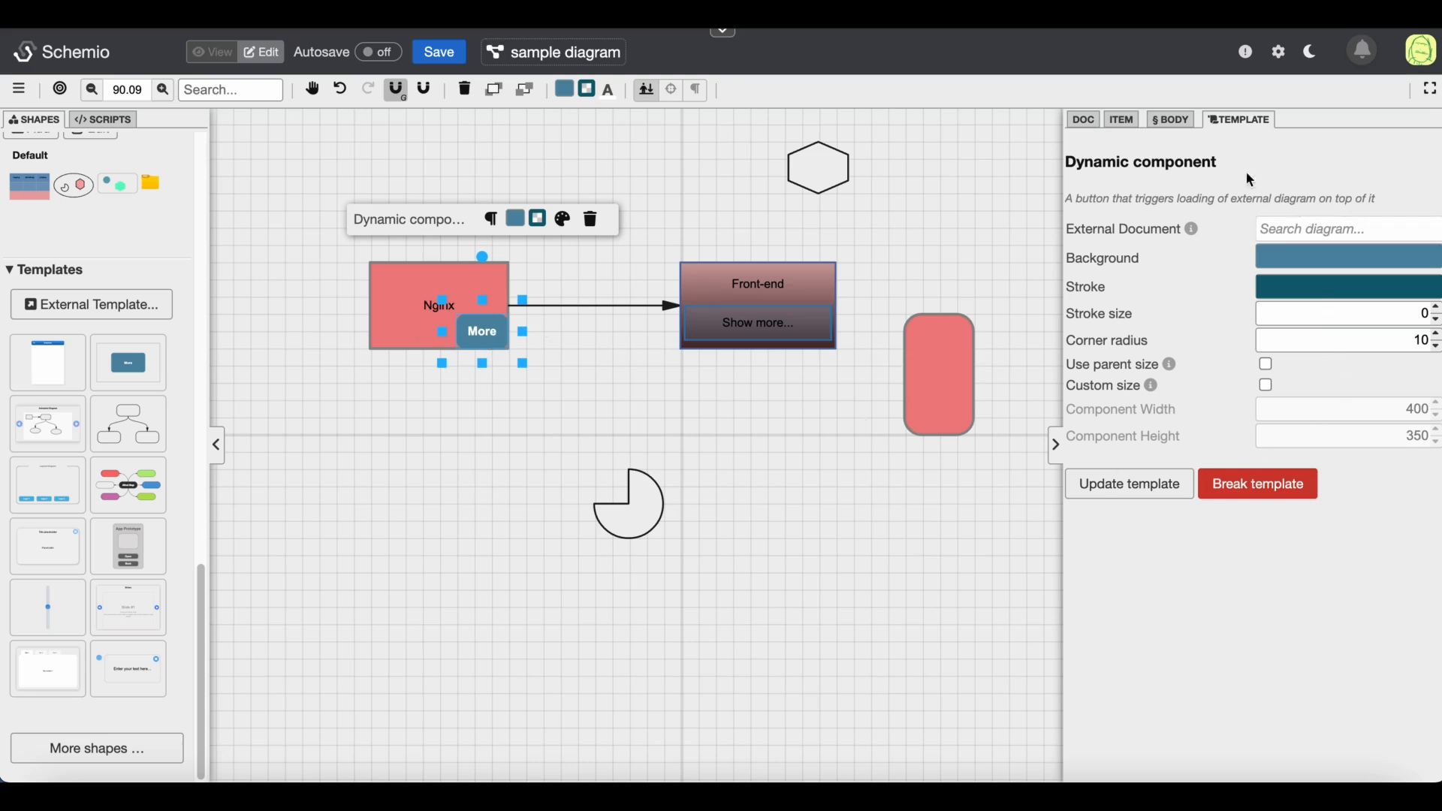
pyautogui.click(1323, 242)
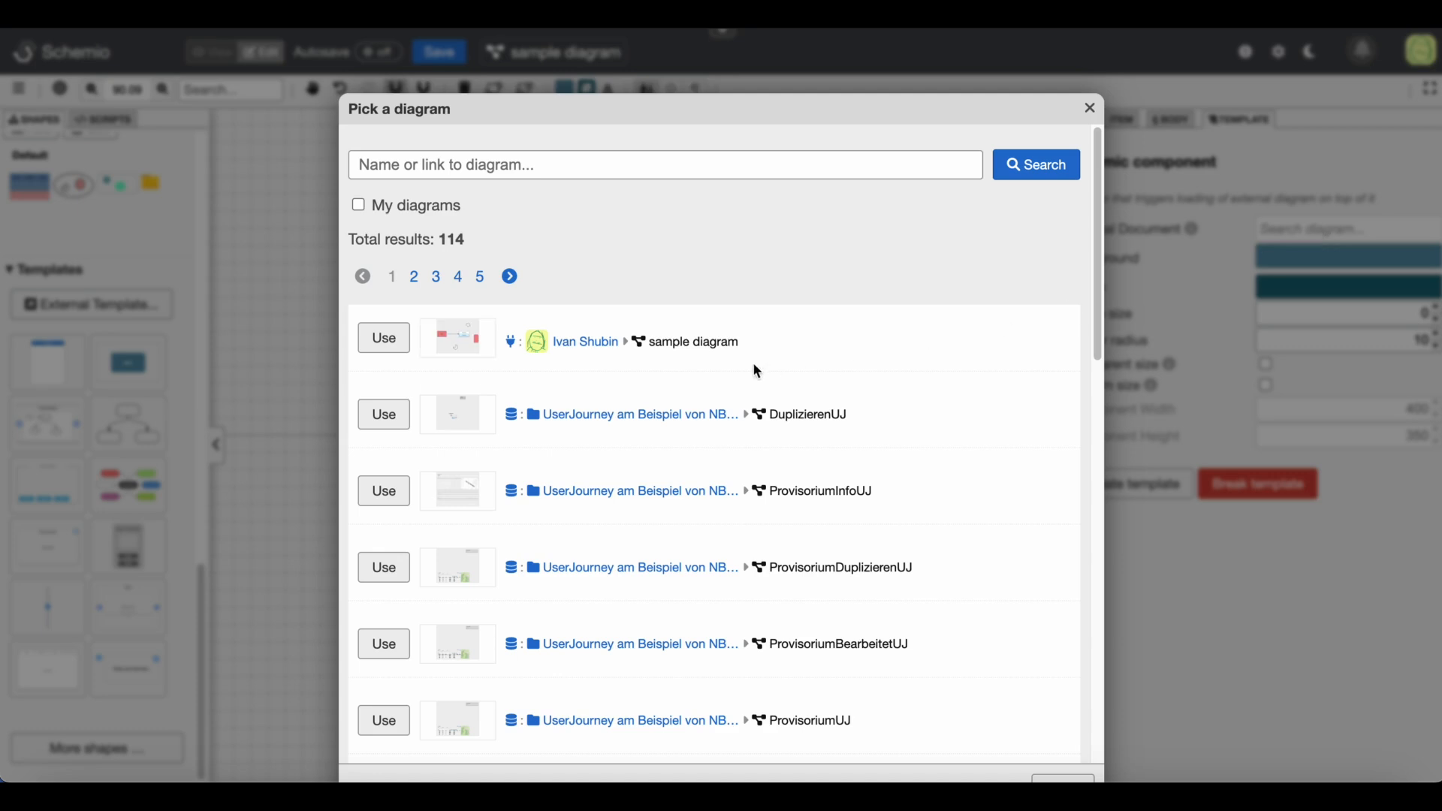
pyautogui.click(566, 166)
pyautogui.write('front')
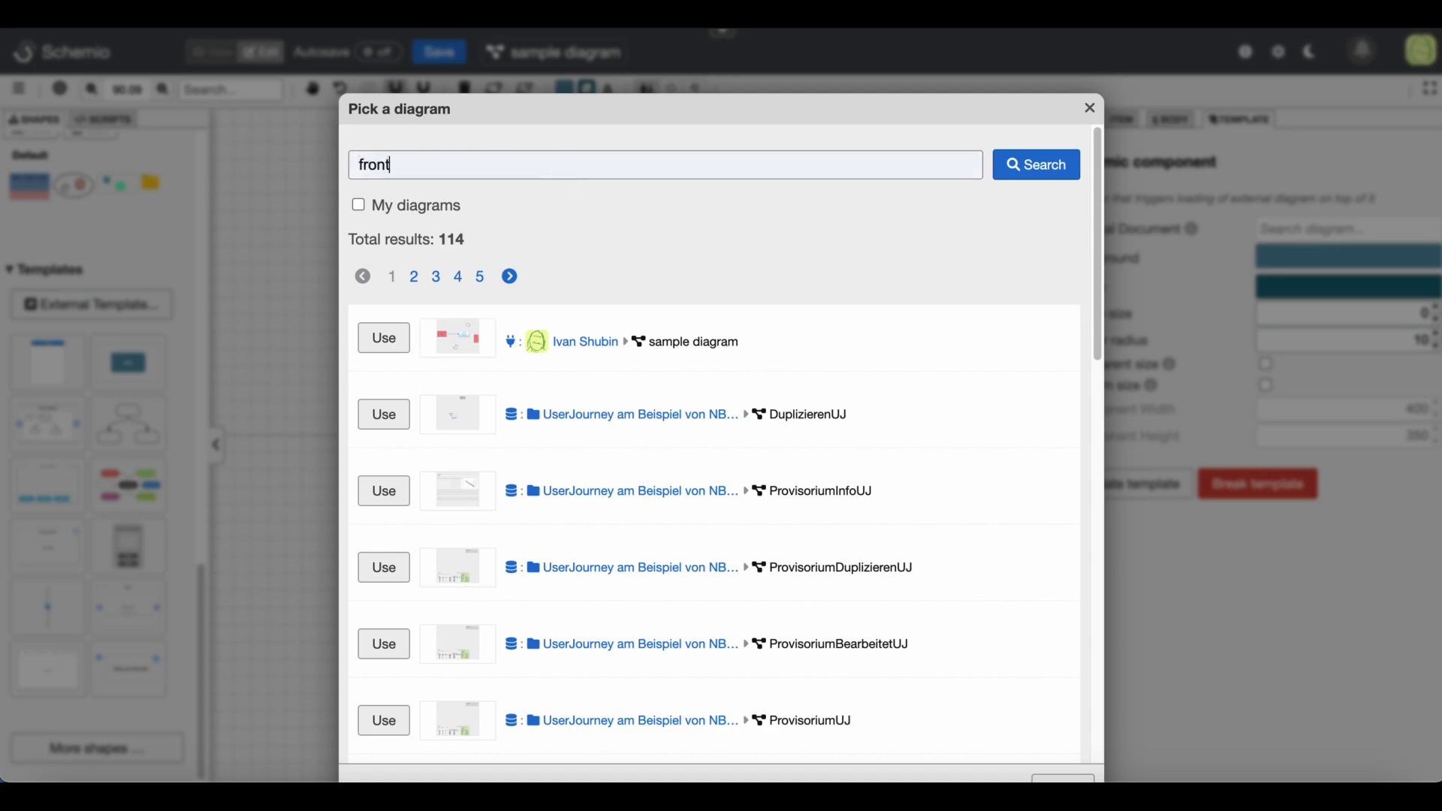
pyautogui.press('Return')
pyautogui.click(402, 292)
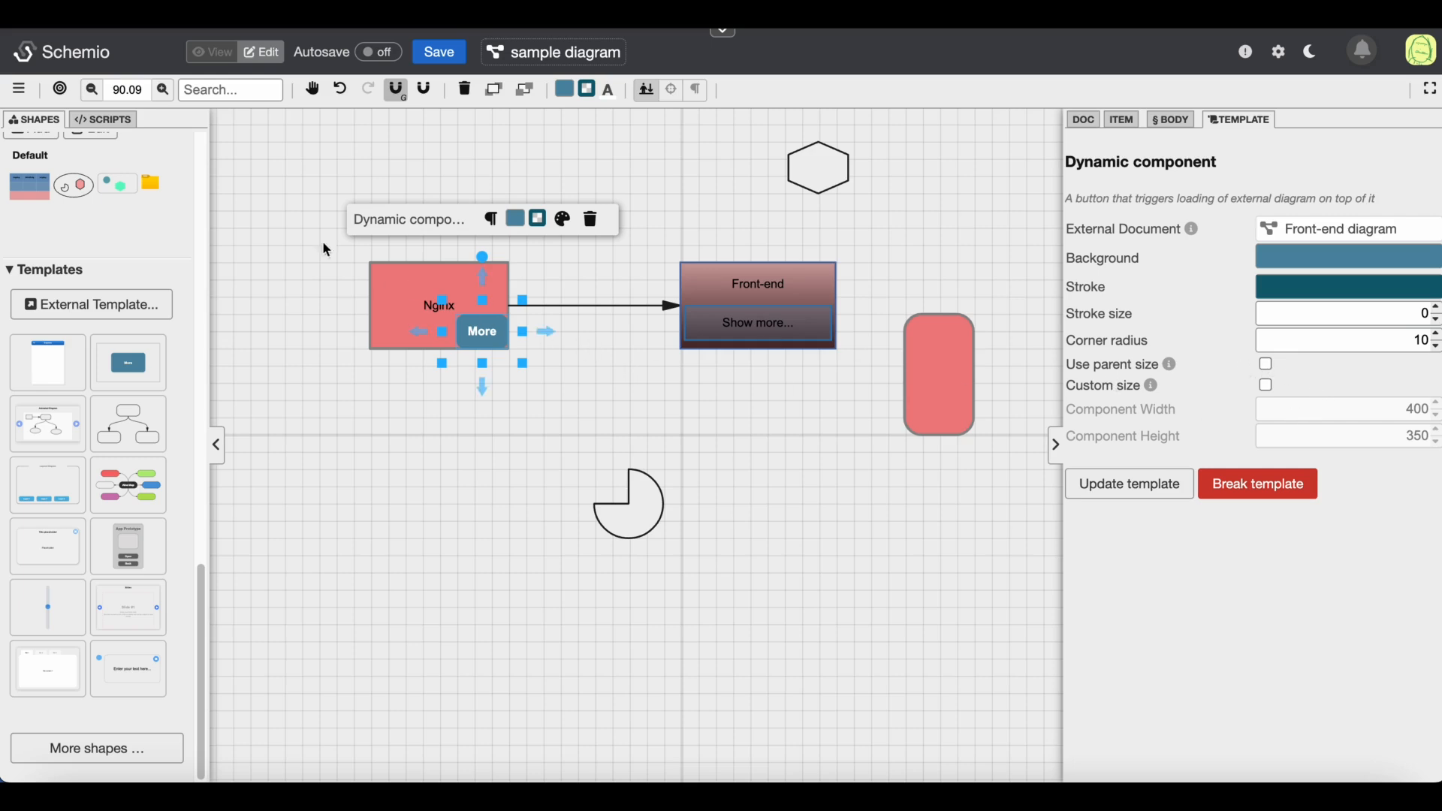
# Test the More button in view mode, go back, and return to edit mode
pyautogui.click(197, 54)
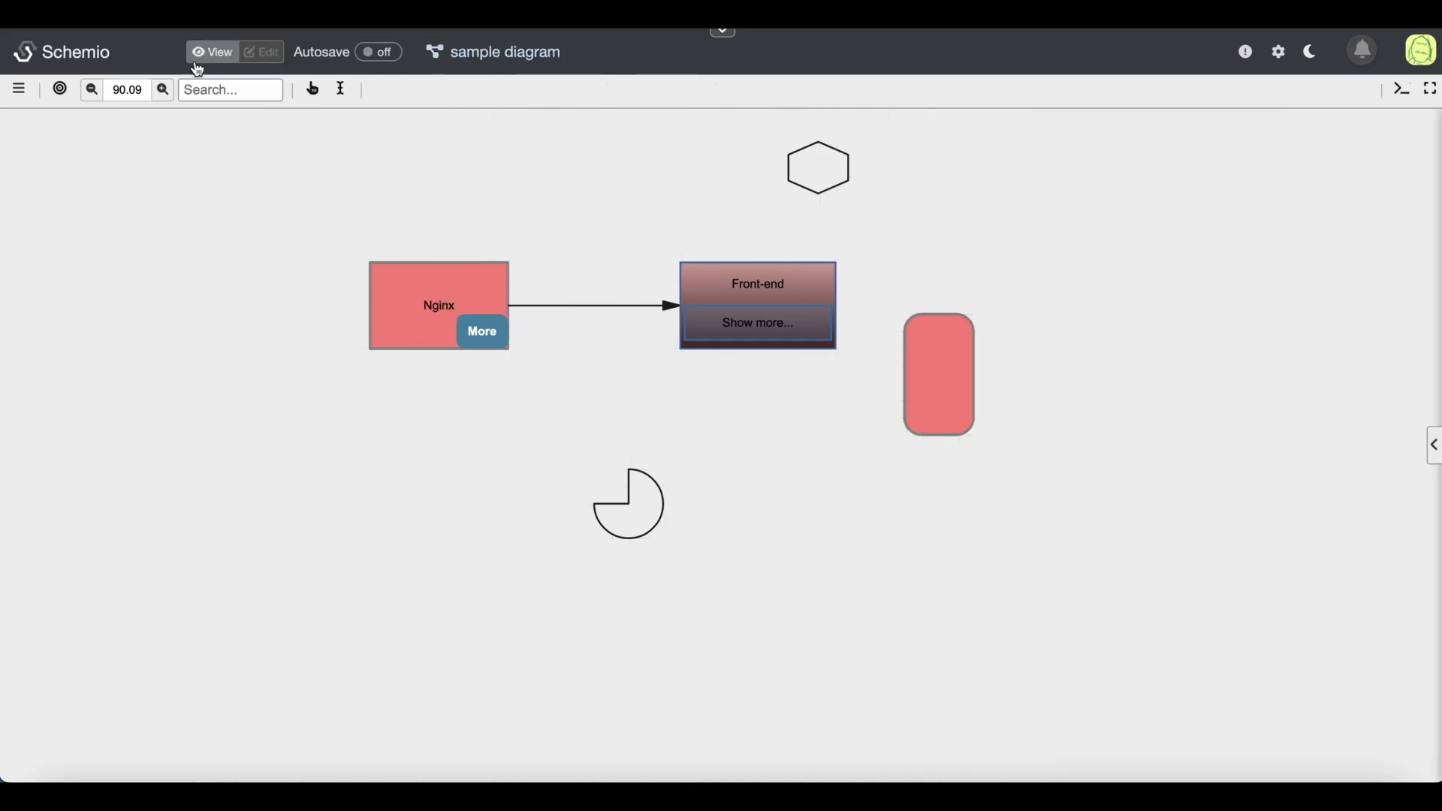
pyautogui.click(491, 339)
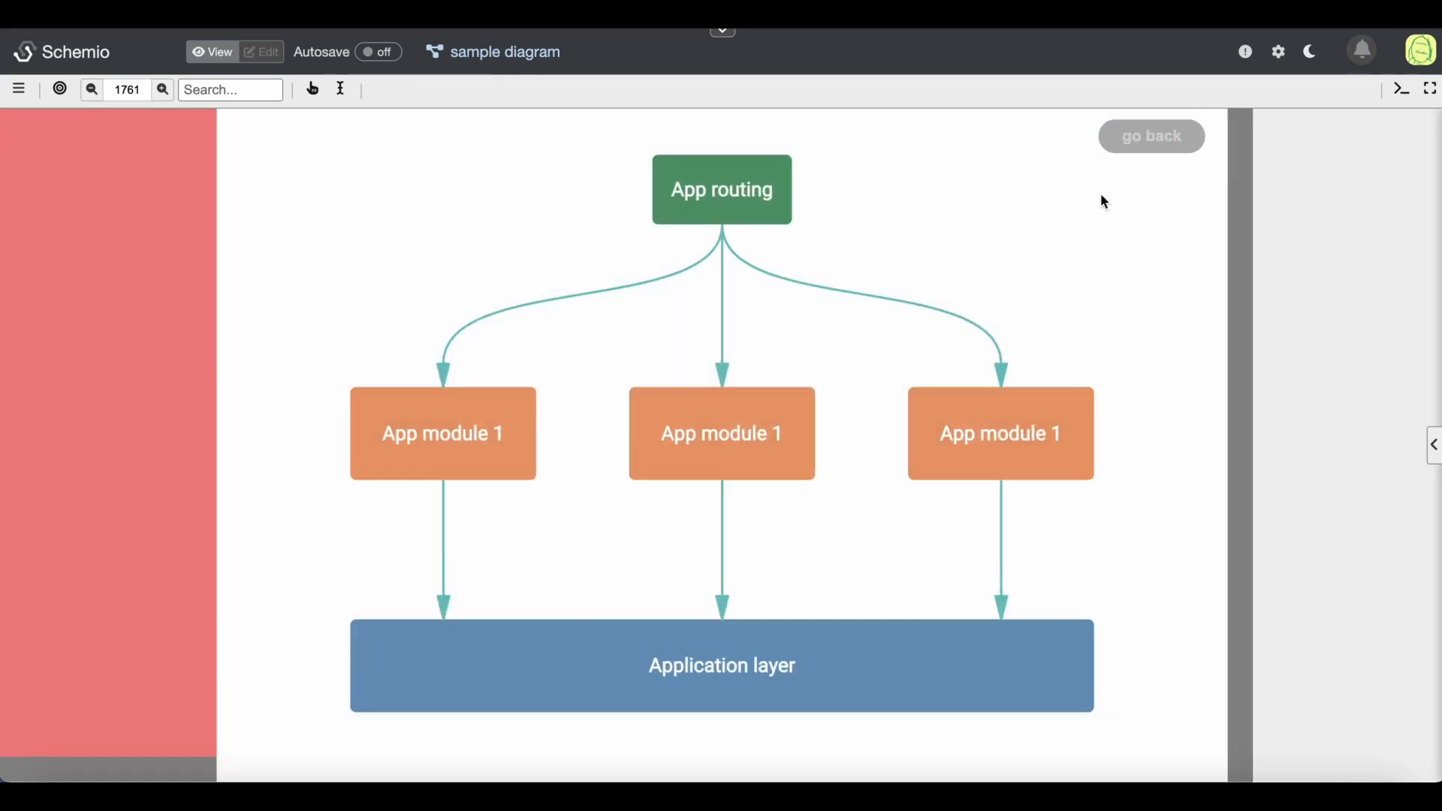
pyautogui.click(1142, 142)
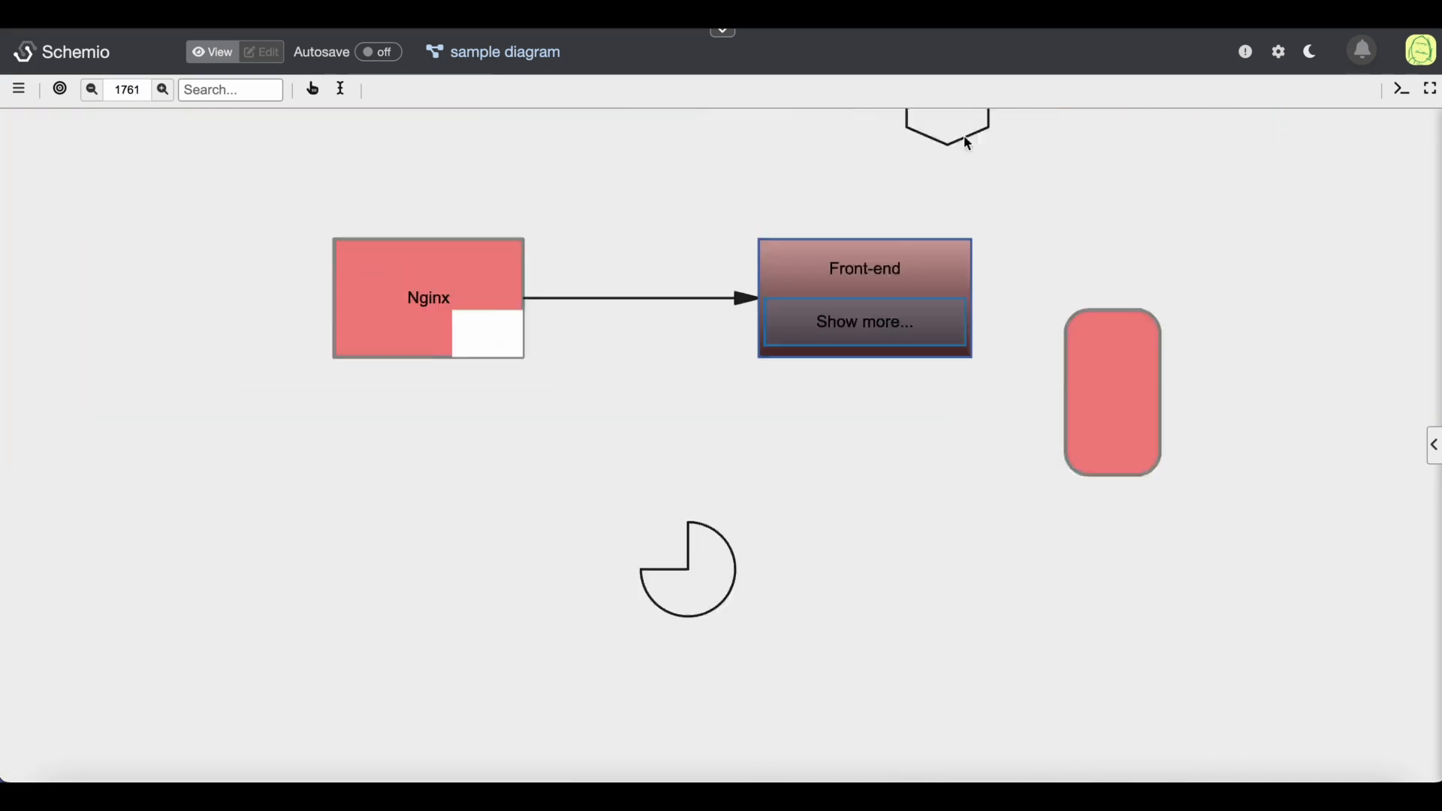
pyautogui.click(264, 52)
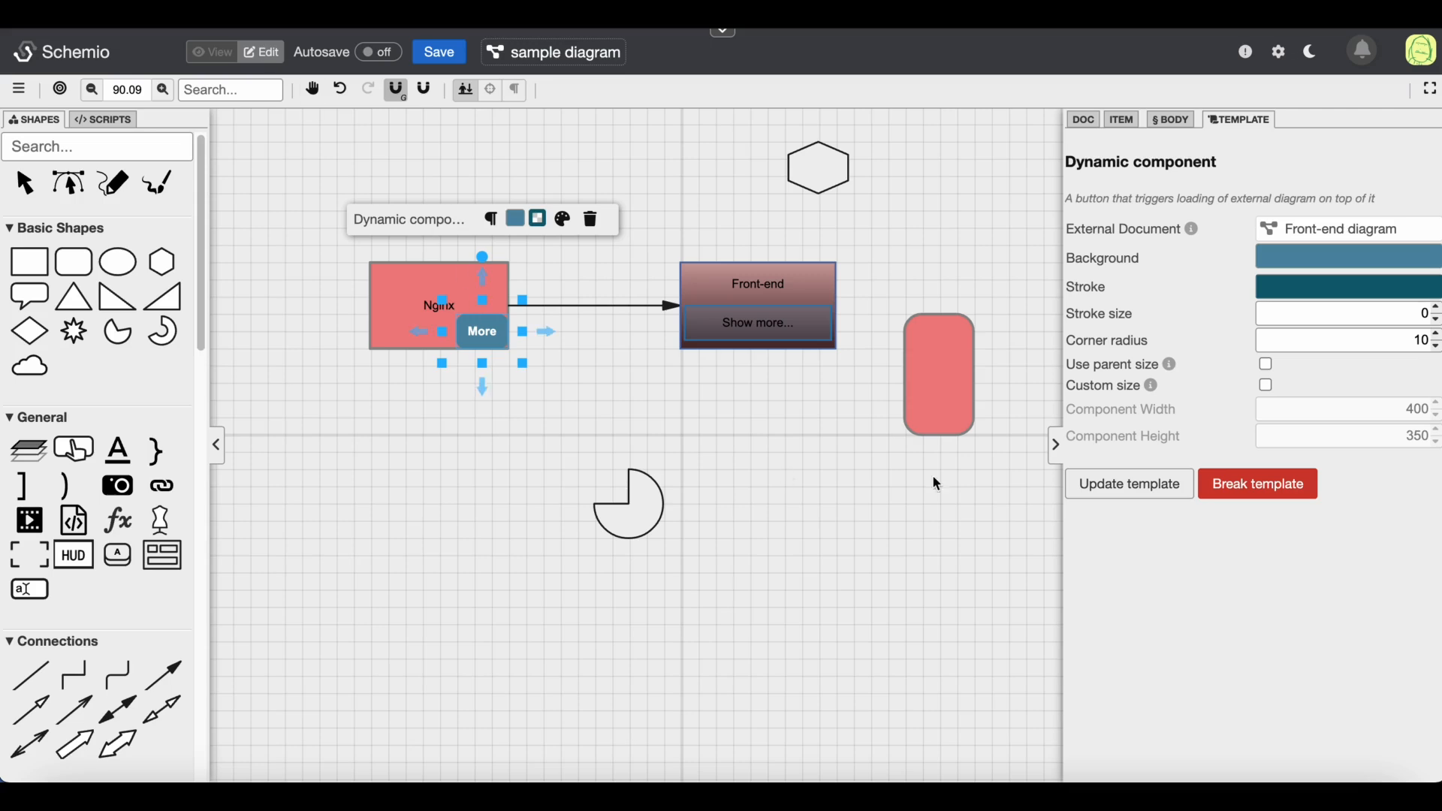
# Enable Use parent size for the dynamic component and test the More button again in view mode
pyautogui.click(1266, 366)
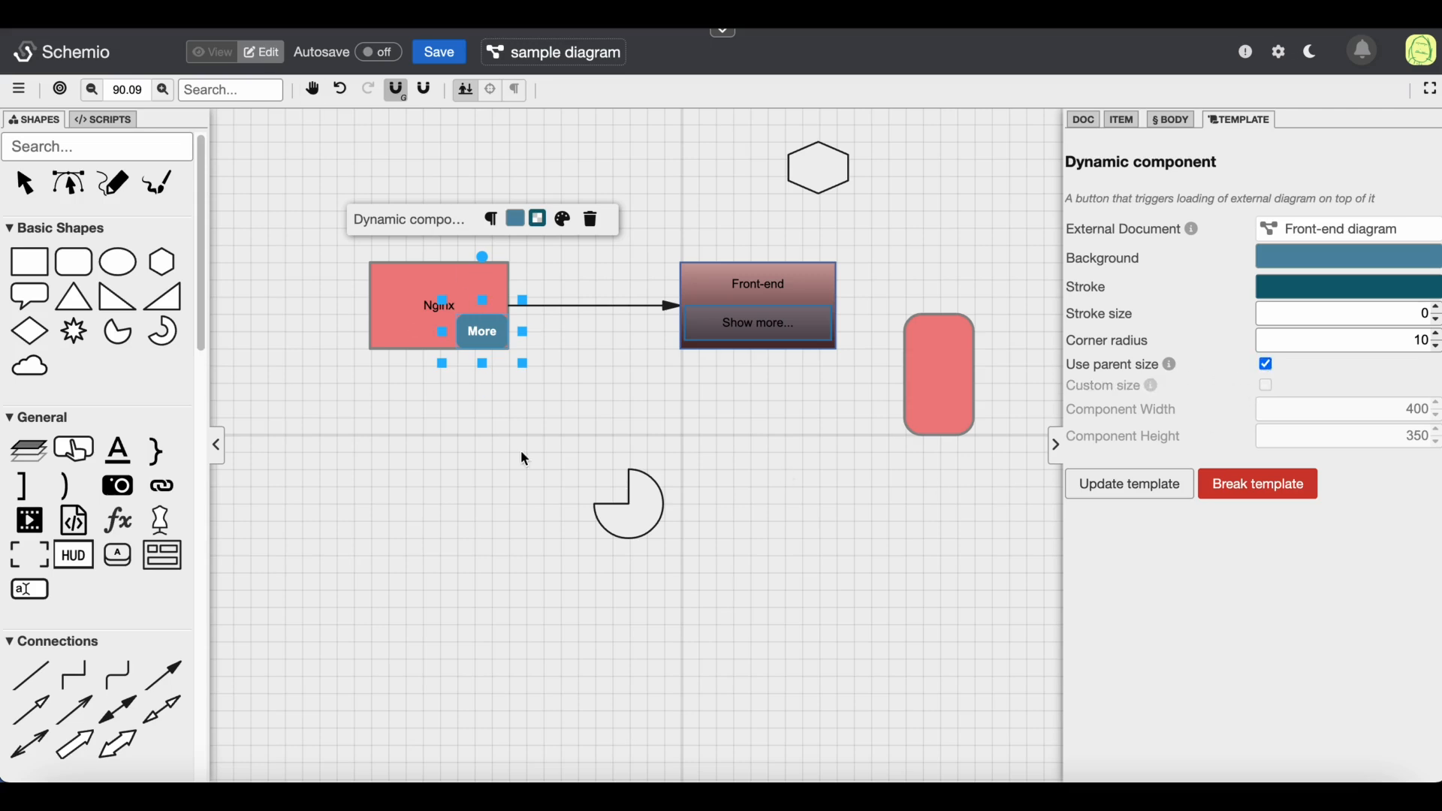
pyautogui.click(214, 52)
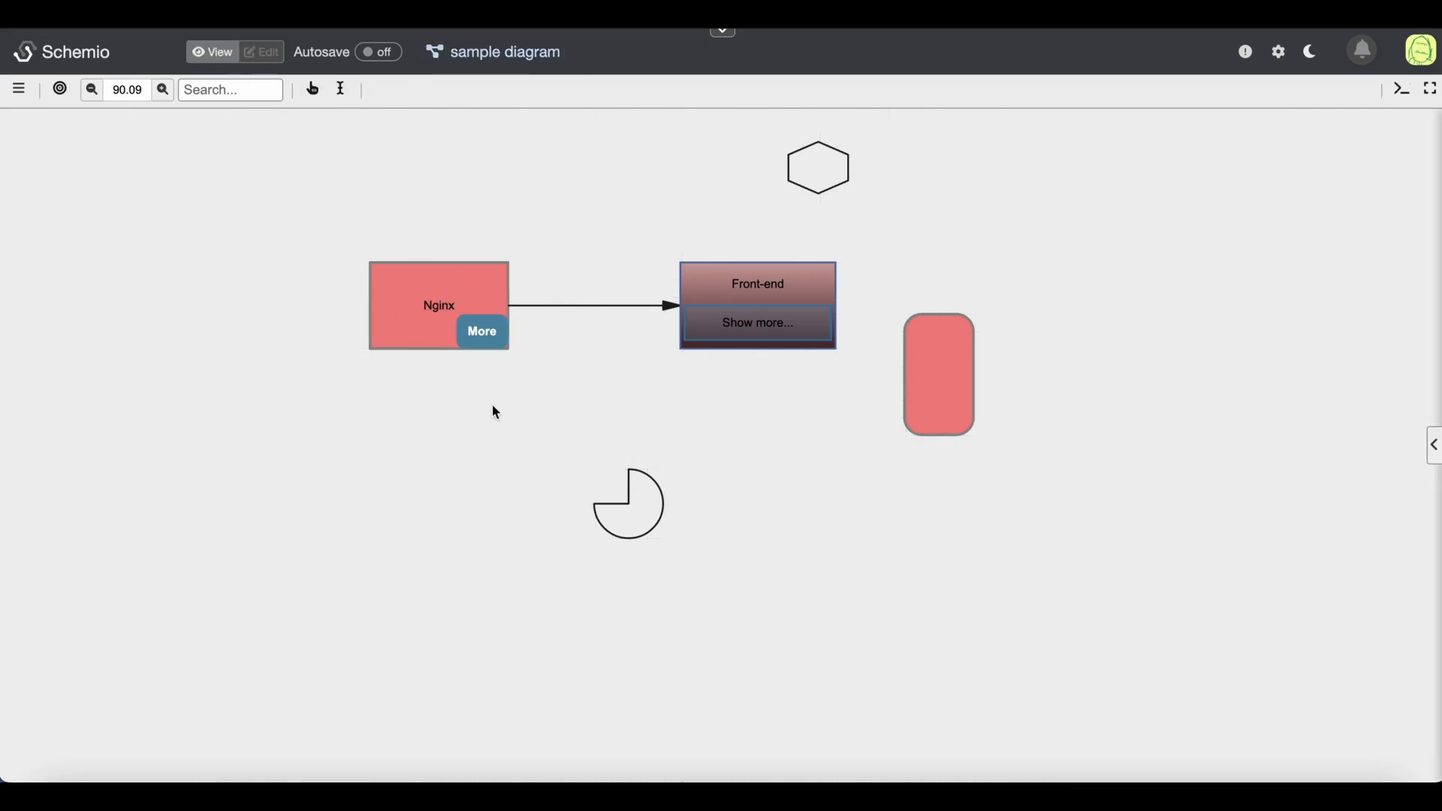
pyautogui.click(487, 338)
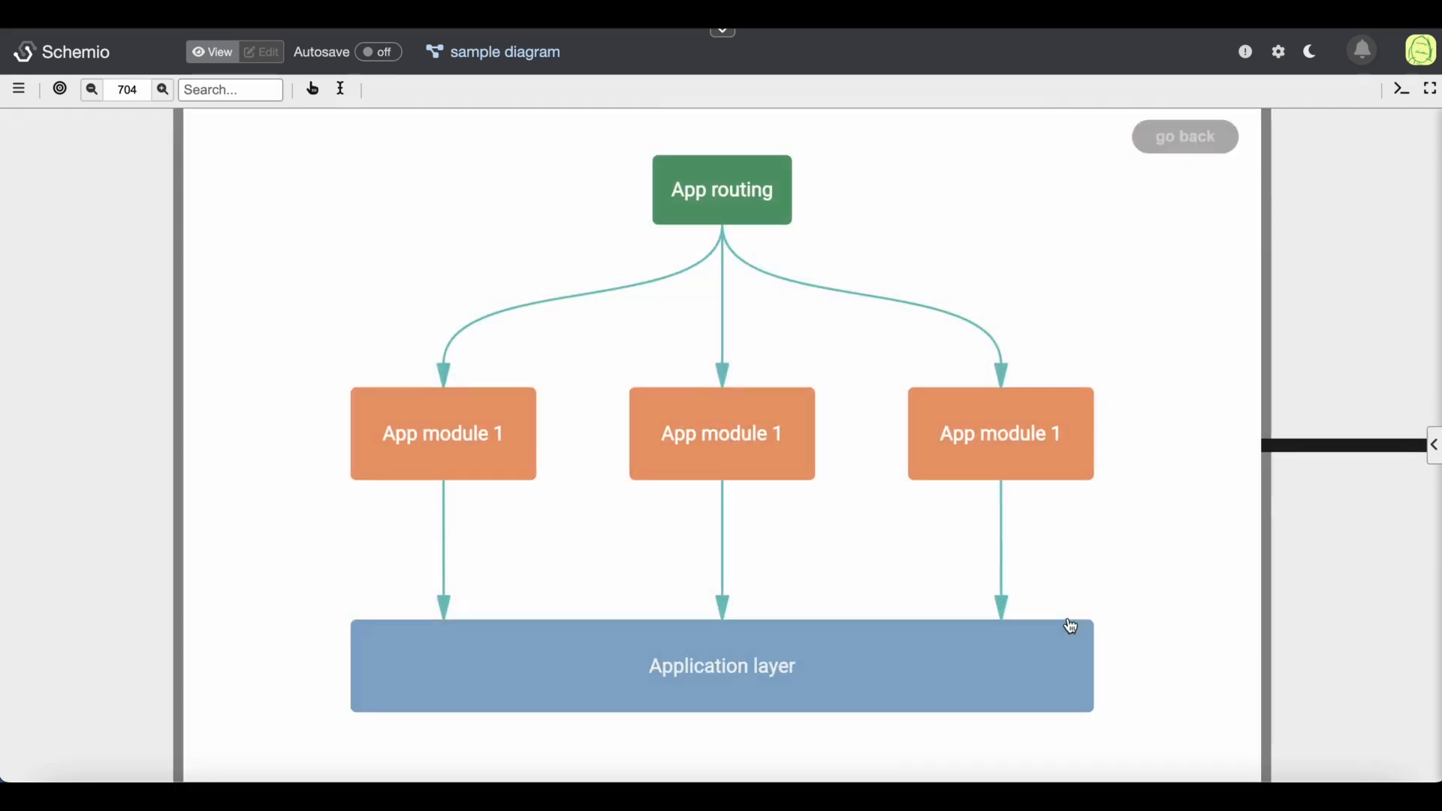
pyautogui.click(1176, 143)
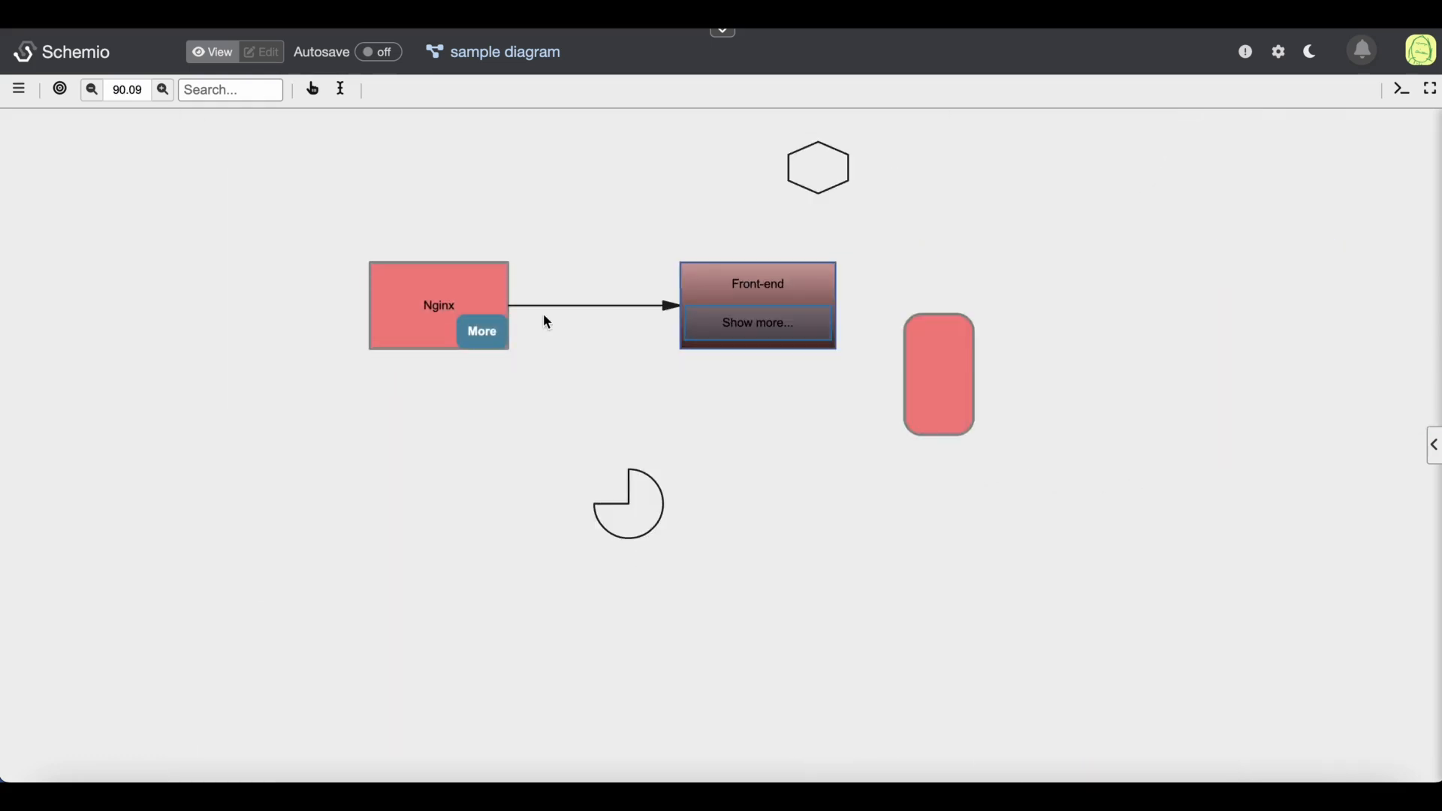
pyautogui.hotkey('ctrl', 'm')
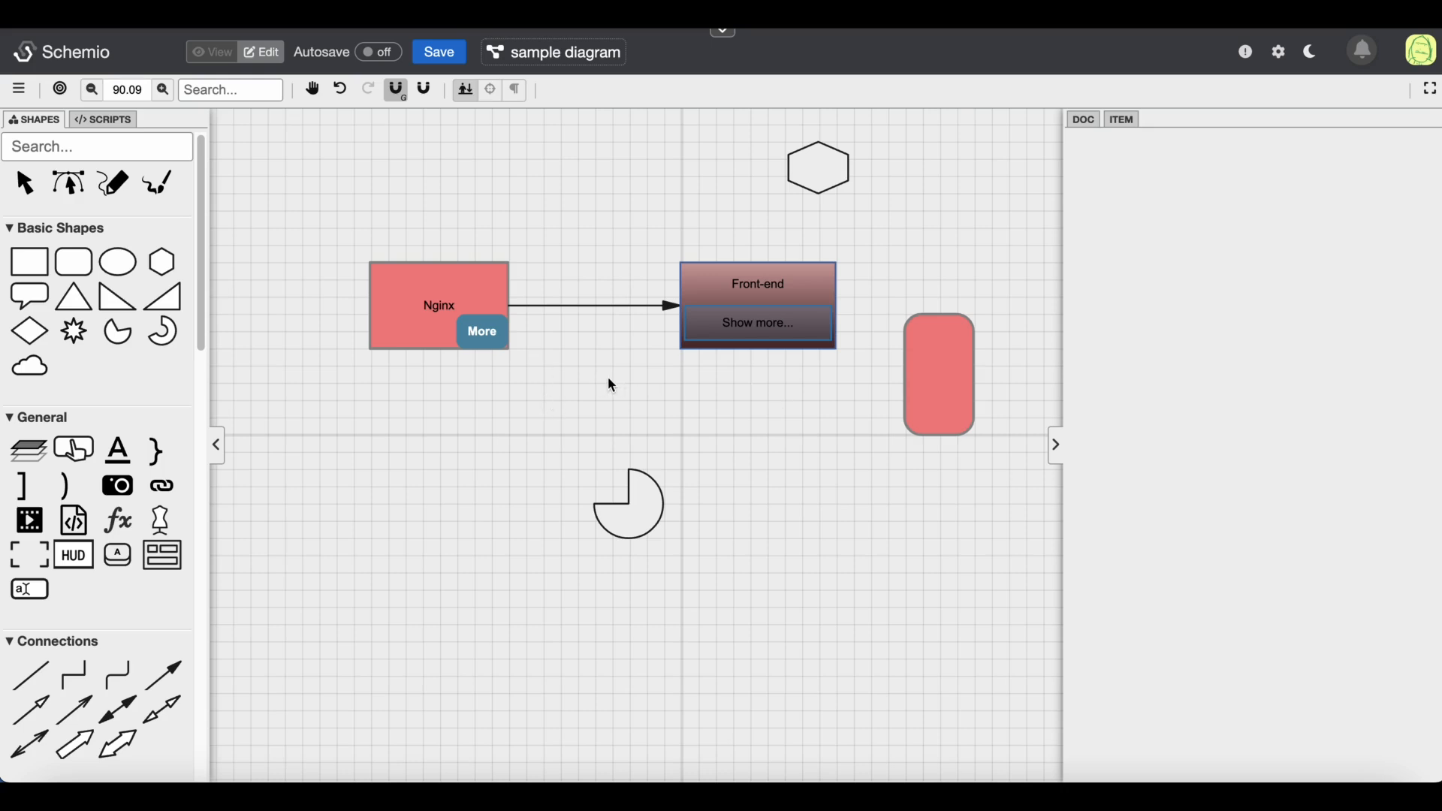
pyautogui.scroll(-15, 96, 461)
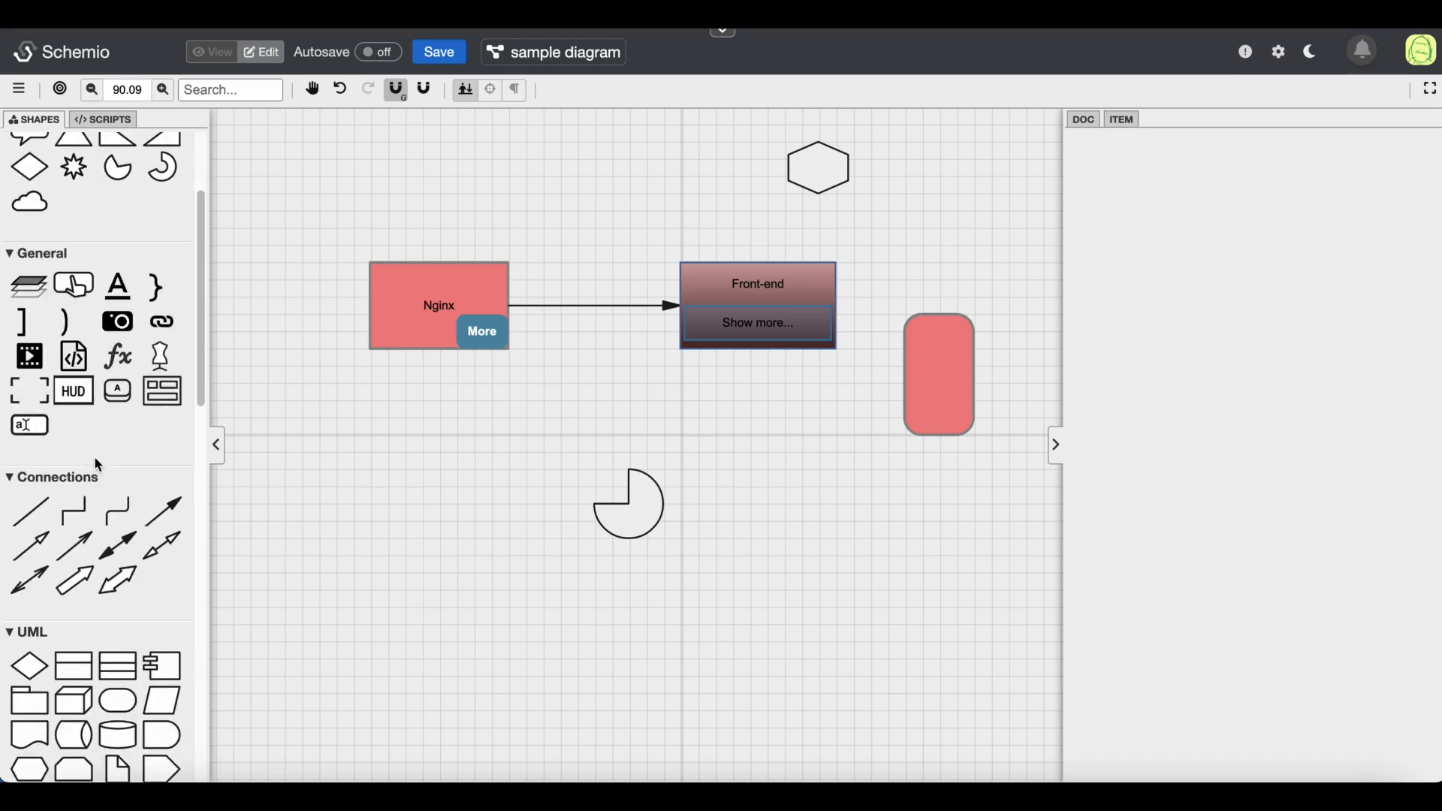
pyautogui.scroll(-5, 94, 456)
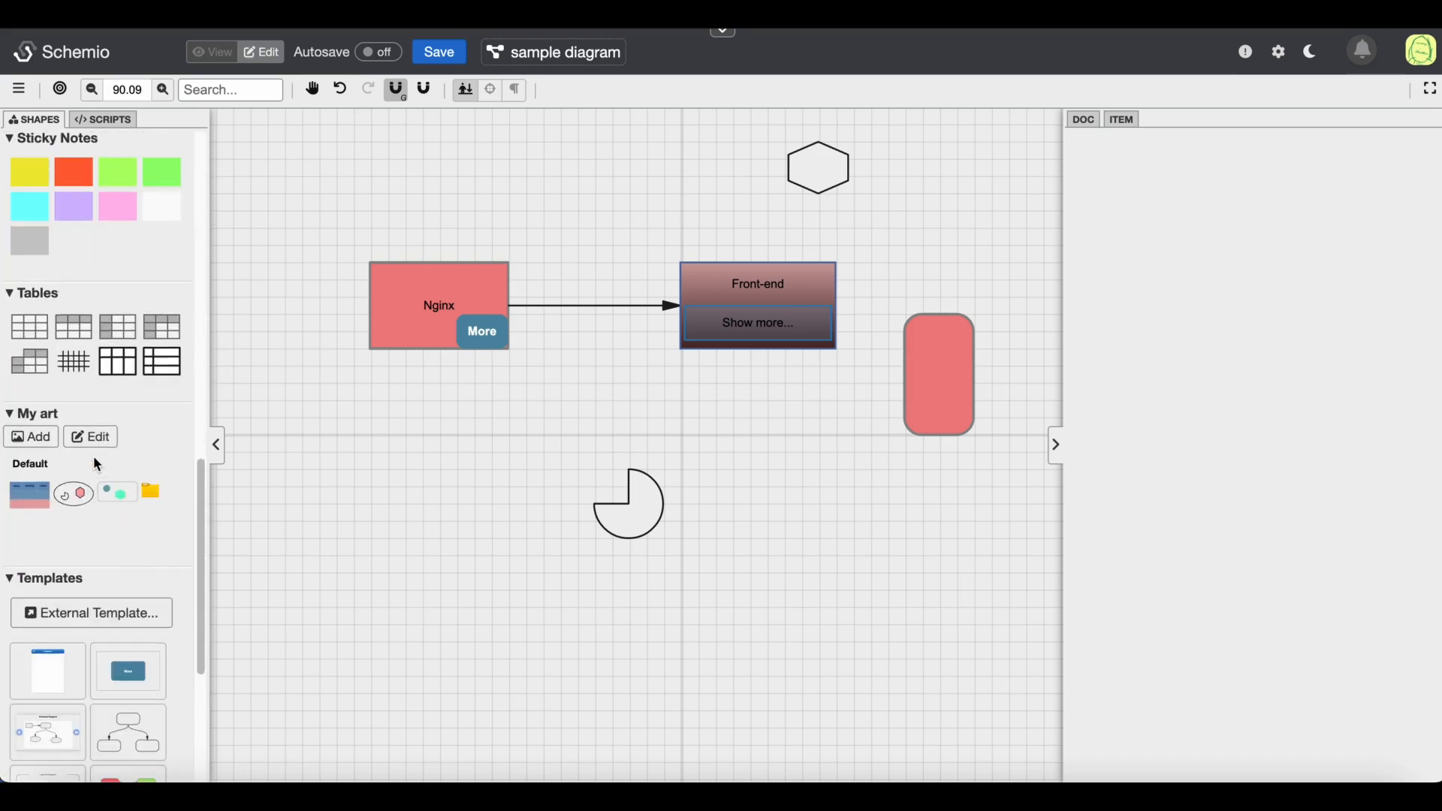
# Insert a swim lane with Todo, In Progress and Done columns below the Nginx and Front-end blocks
pyautogui.click(124, 368)
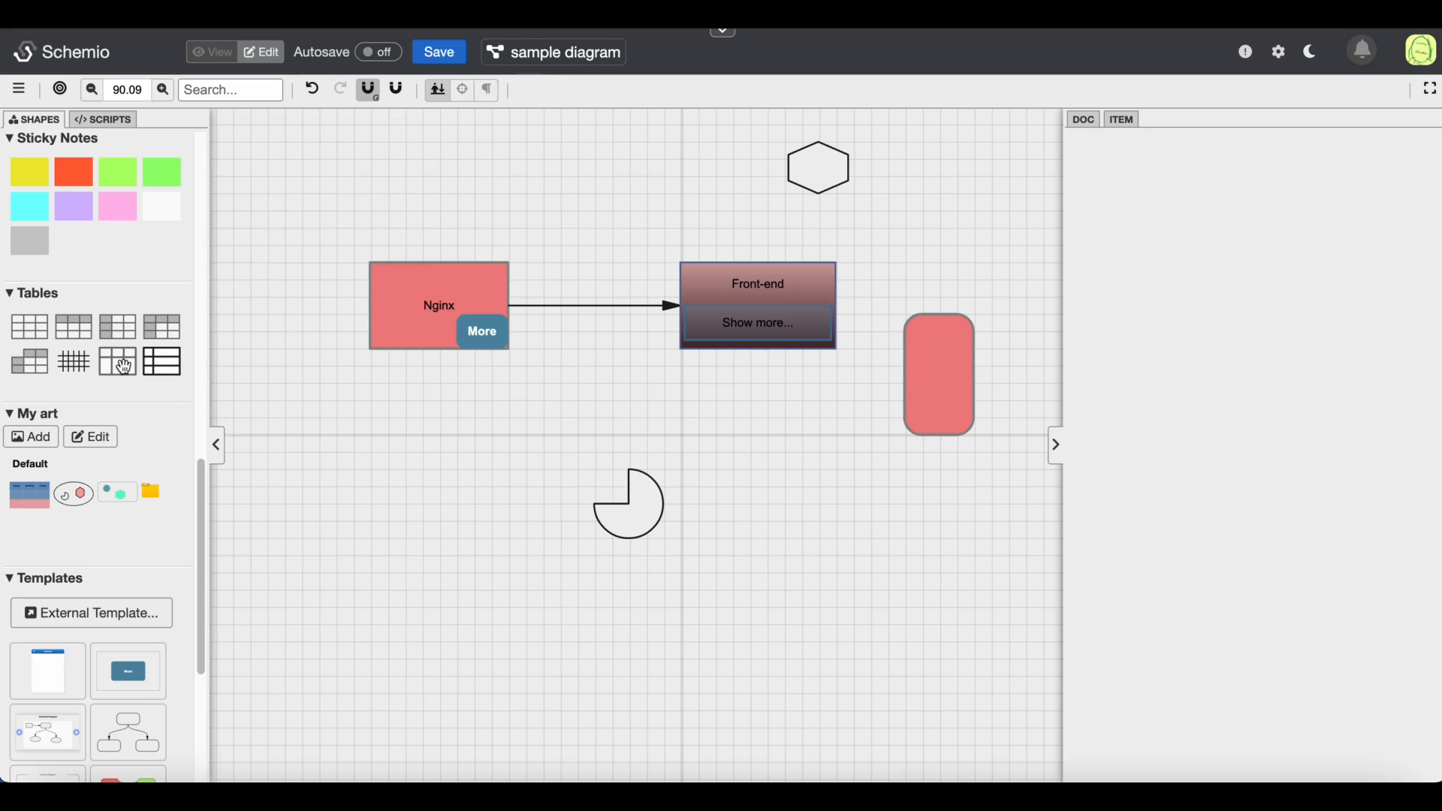
pyautogui.moveTo(281, 400); pyautogui.dragTo(956, 740)
pyautogui.moveTo(570, 441); pyautogui.dragTo(607, 400)
pyautogui.click(389, 319)
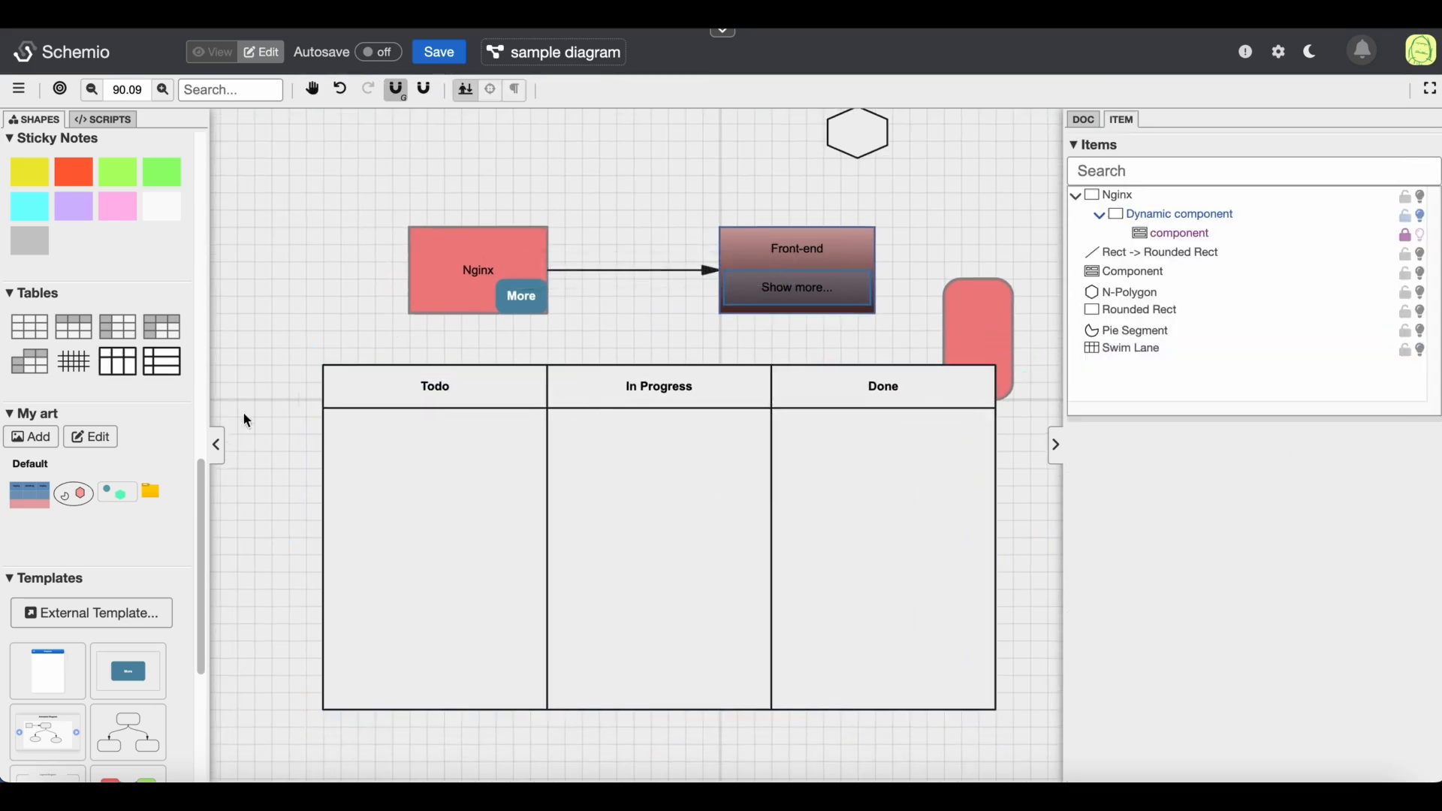
# Add a yellow sticky note in the Todo column and label it sfgdskkldsgjds
pyautogui.moveTo(137, 536)
pyautogui.scroll(1, 137, 536)
pyautogui.scroll(1, 136, 534)
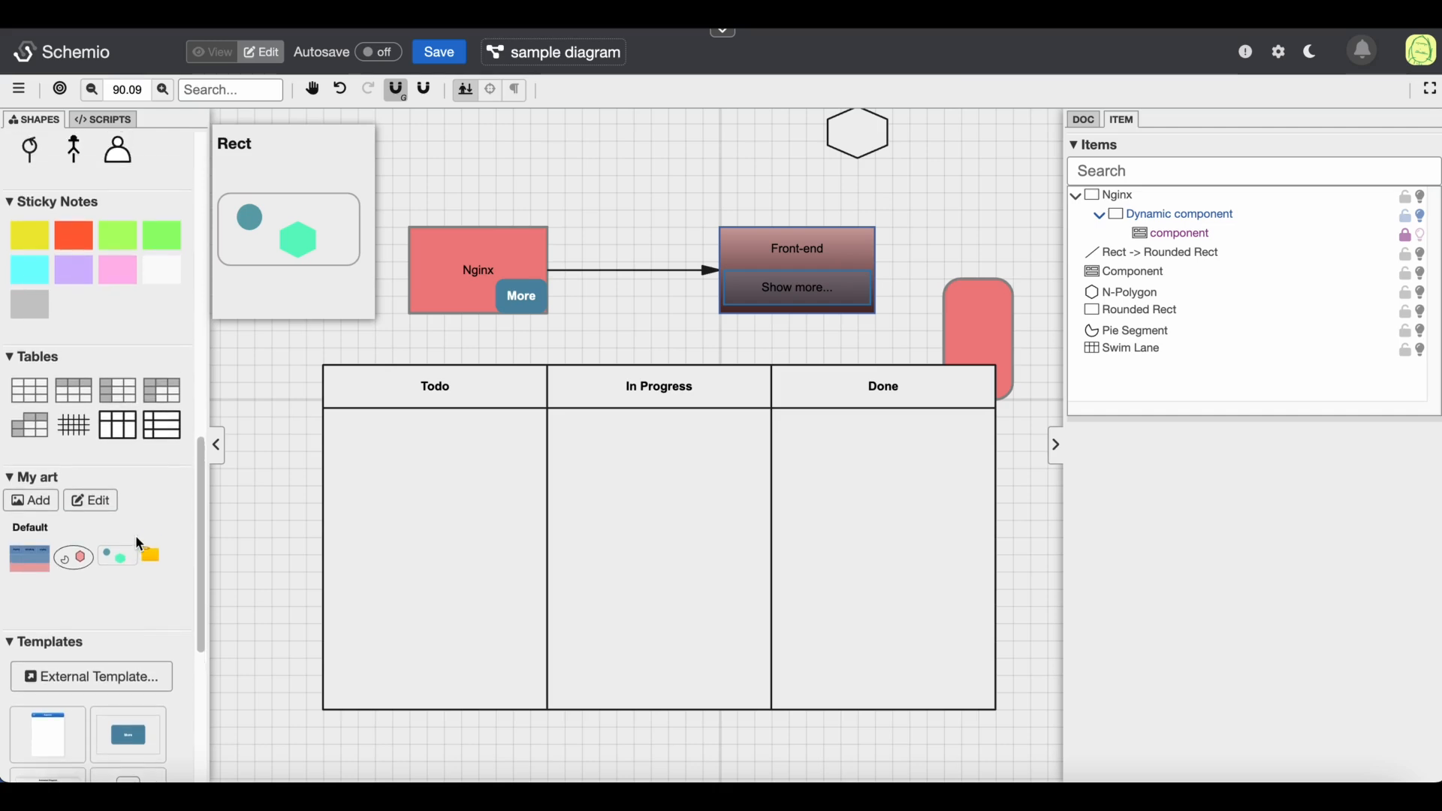
pyautogui.scroll(1, 136, 534)
pyautogui.scroll(1, 135, 534)
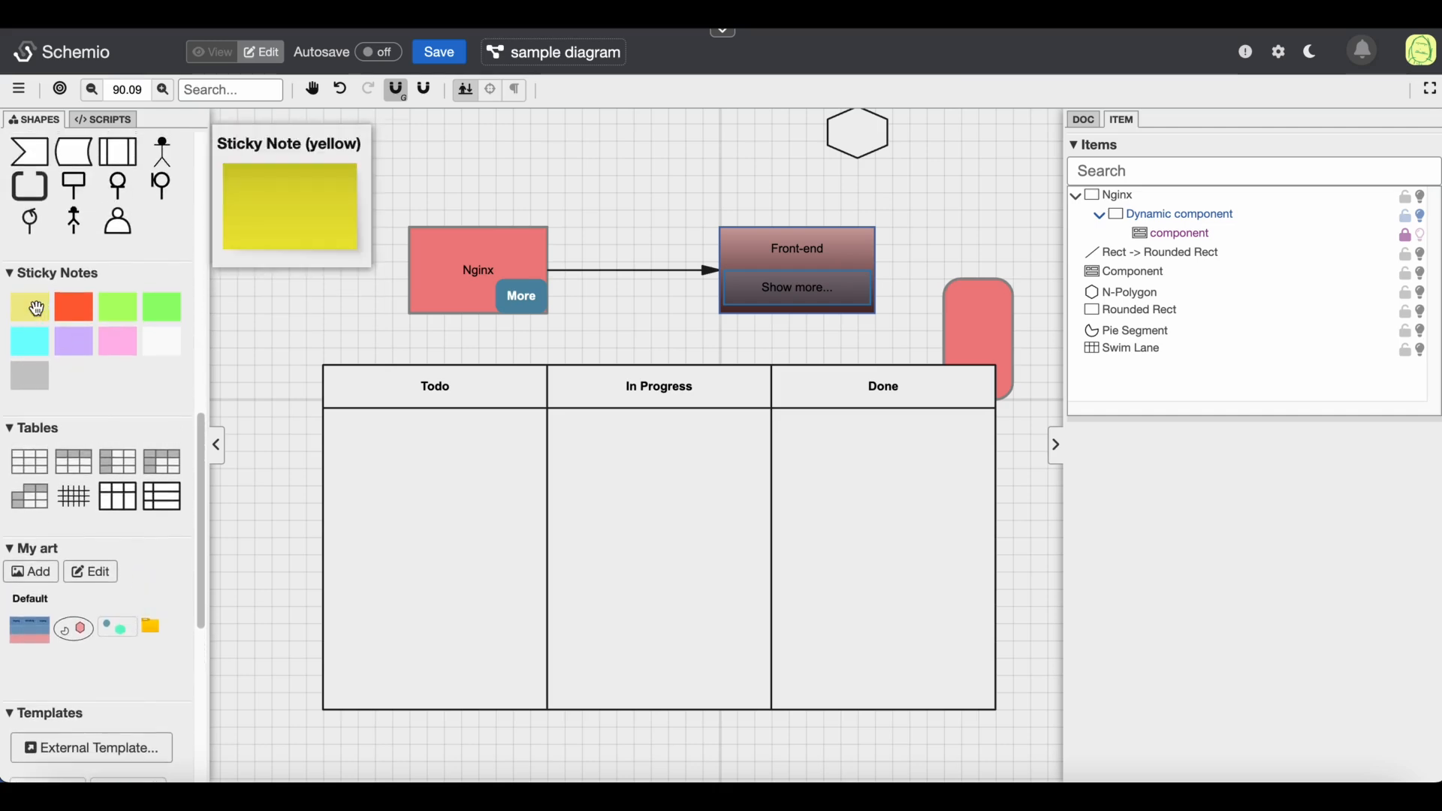
pyautogui.click(36, 307)
pyautogui.moveTo(360, 431); pyautogui.dragTo(461, 520)
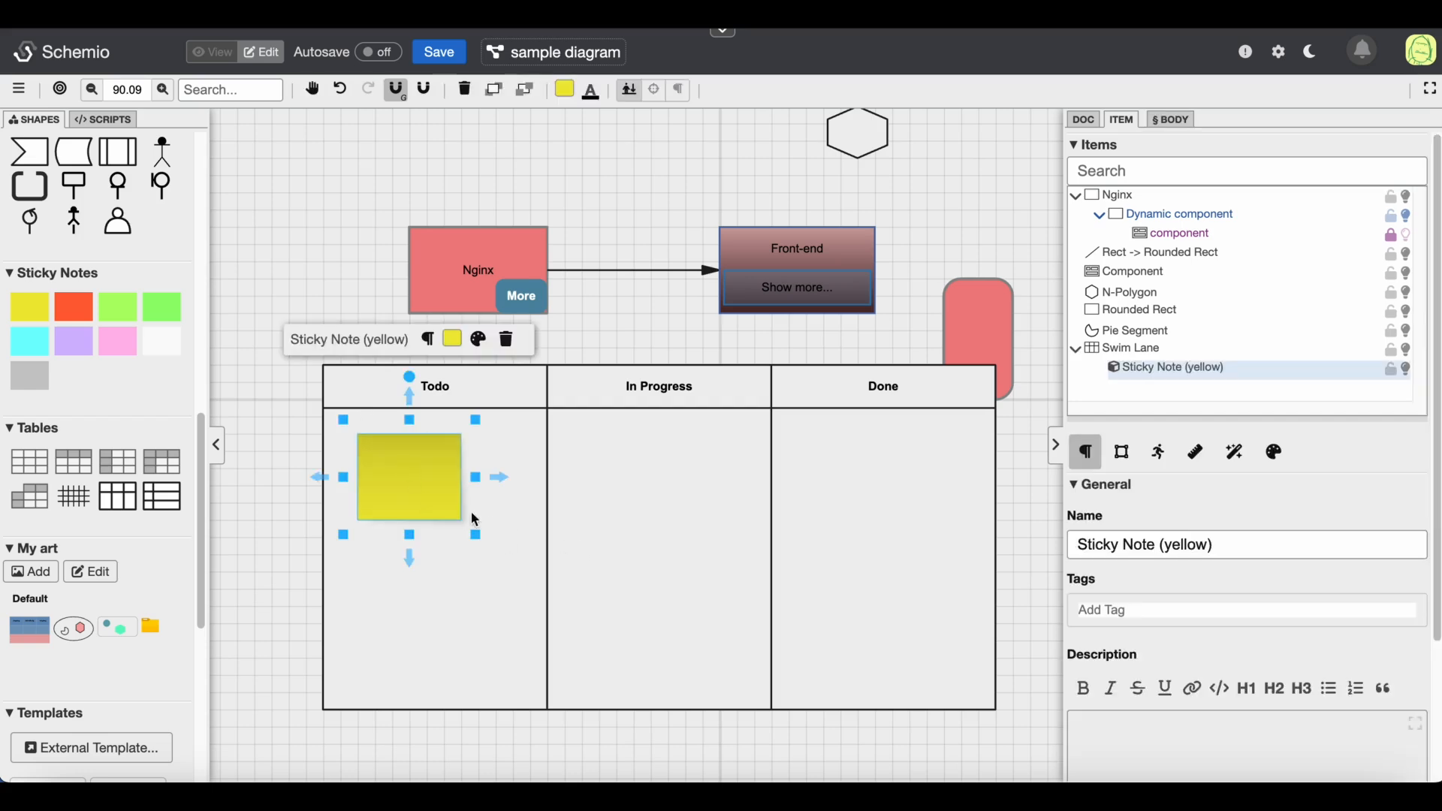
pyautogui.doubleClick(378, 473)
pyautogui.write('sfgdskkldsgjds')
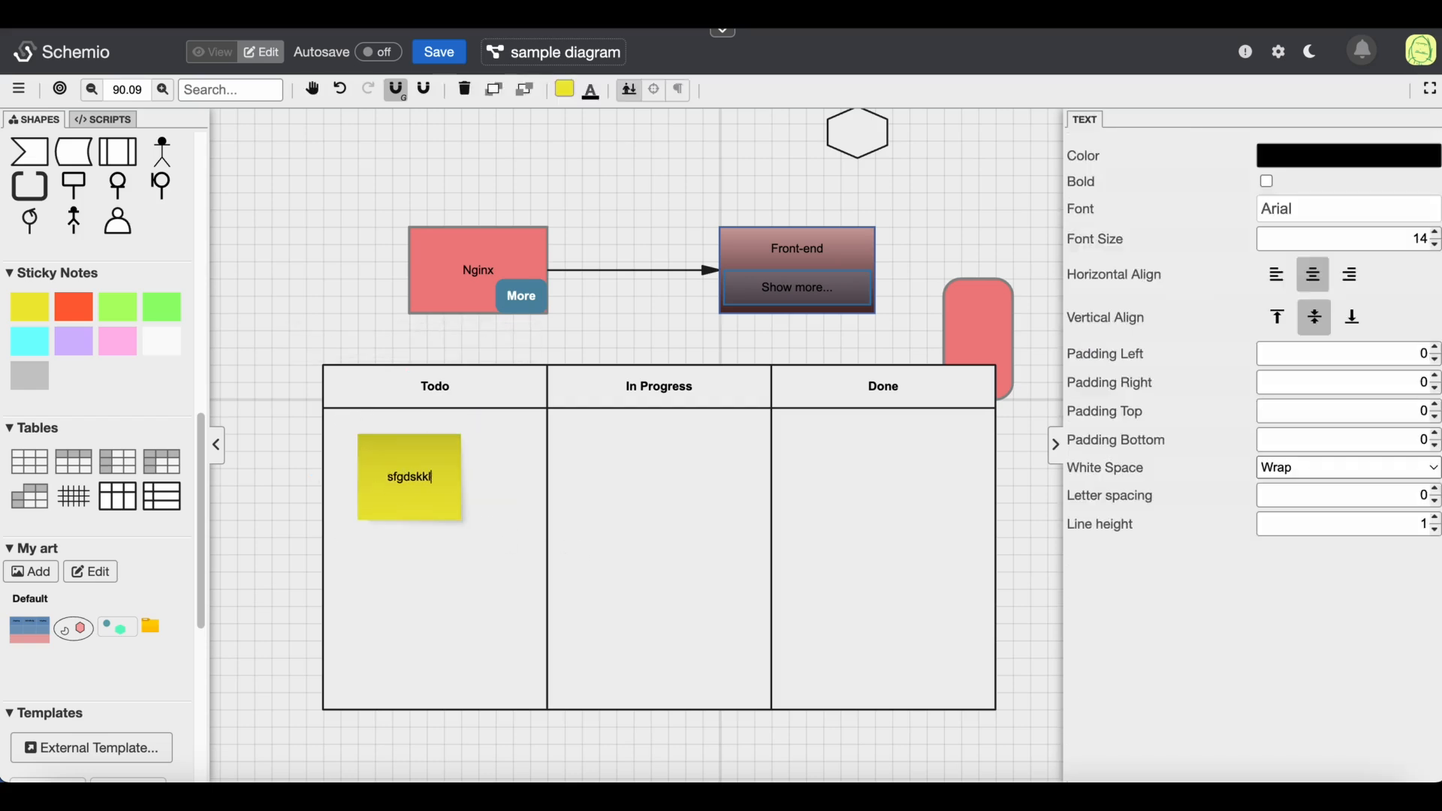
# Add a red sticky note in the In Progress column and label it asfasf
pyautogui.click(30, 308)
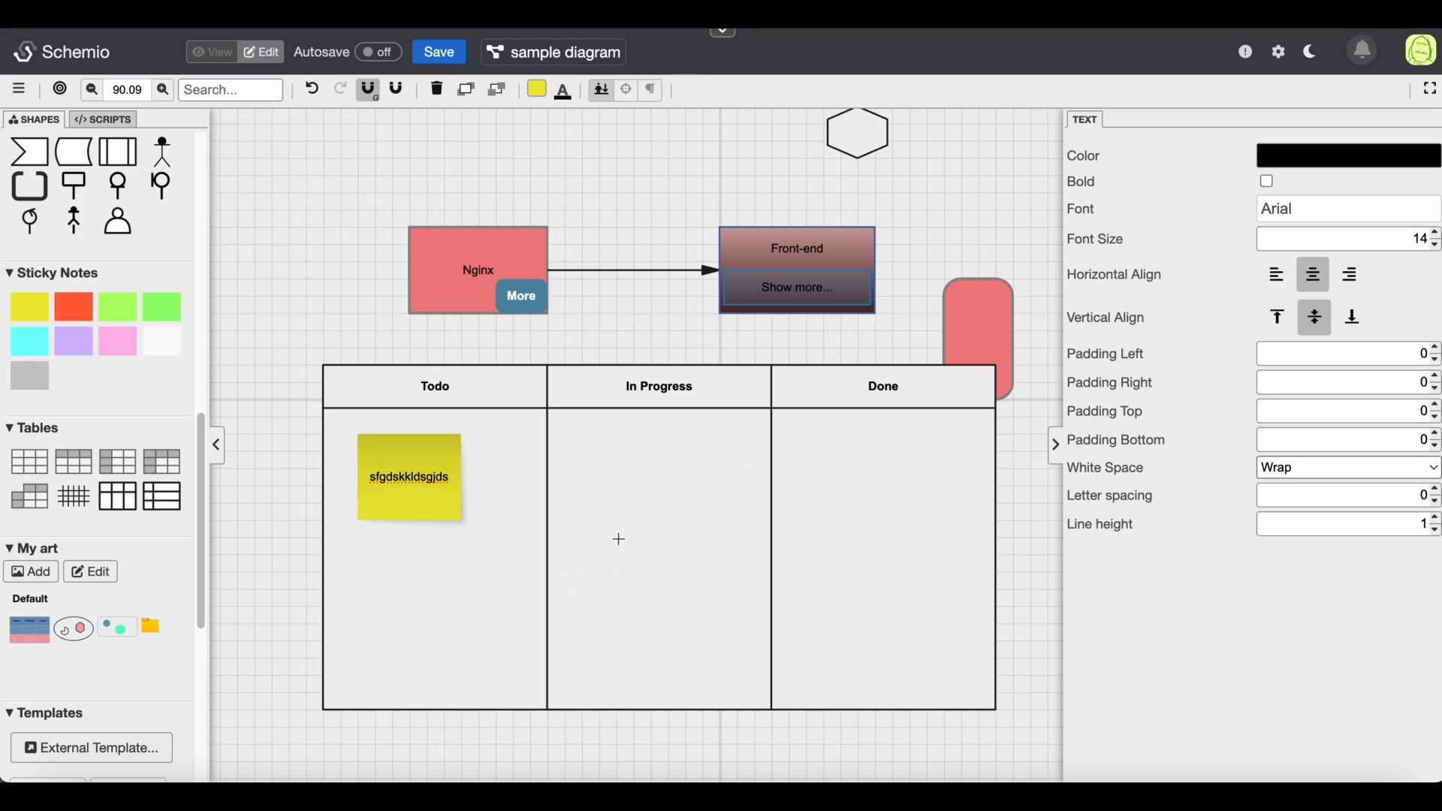
pyautogui.moveTo(618, 539); pyautogui.dragTo(701, 624)
pyautogui.doubleClick(656, 583)
pyautogui.write('asfasf')
pyautogui.click(647, 335)
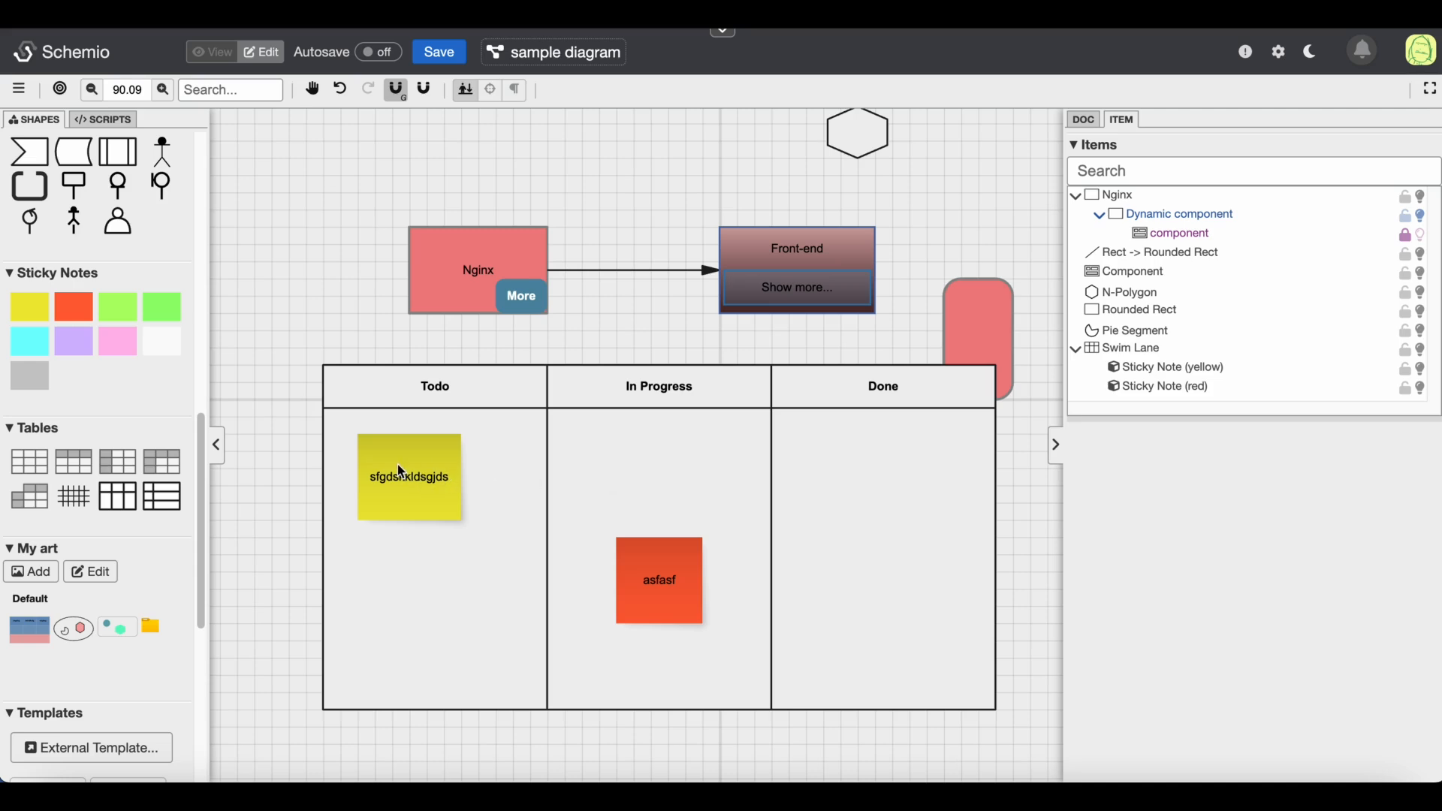
# Add a large pink sticky note in the Done column and shift the swim lane slightly down
pyautogui.moveTo(117, 341); pyautogui.dragTo(811, 475)
pyautogui.moveTo(715, 360); pyautogui.dragTo(656, 481)
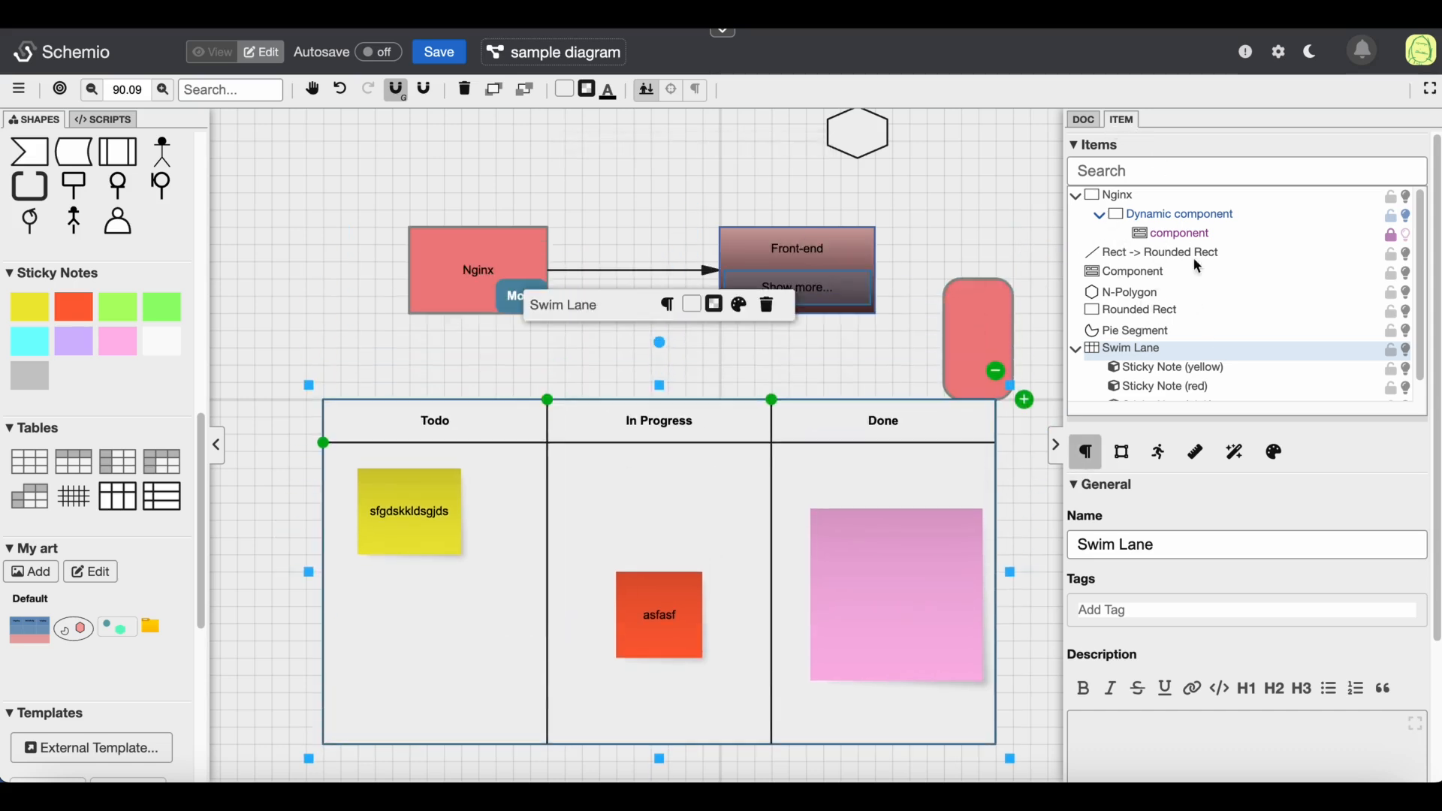
# Detach the yellow and red sticky notes from the swim lane in the item tree, then move the swim lane away from them
pyautogui.scroll(-3, 1191, 312)
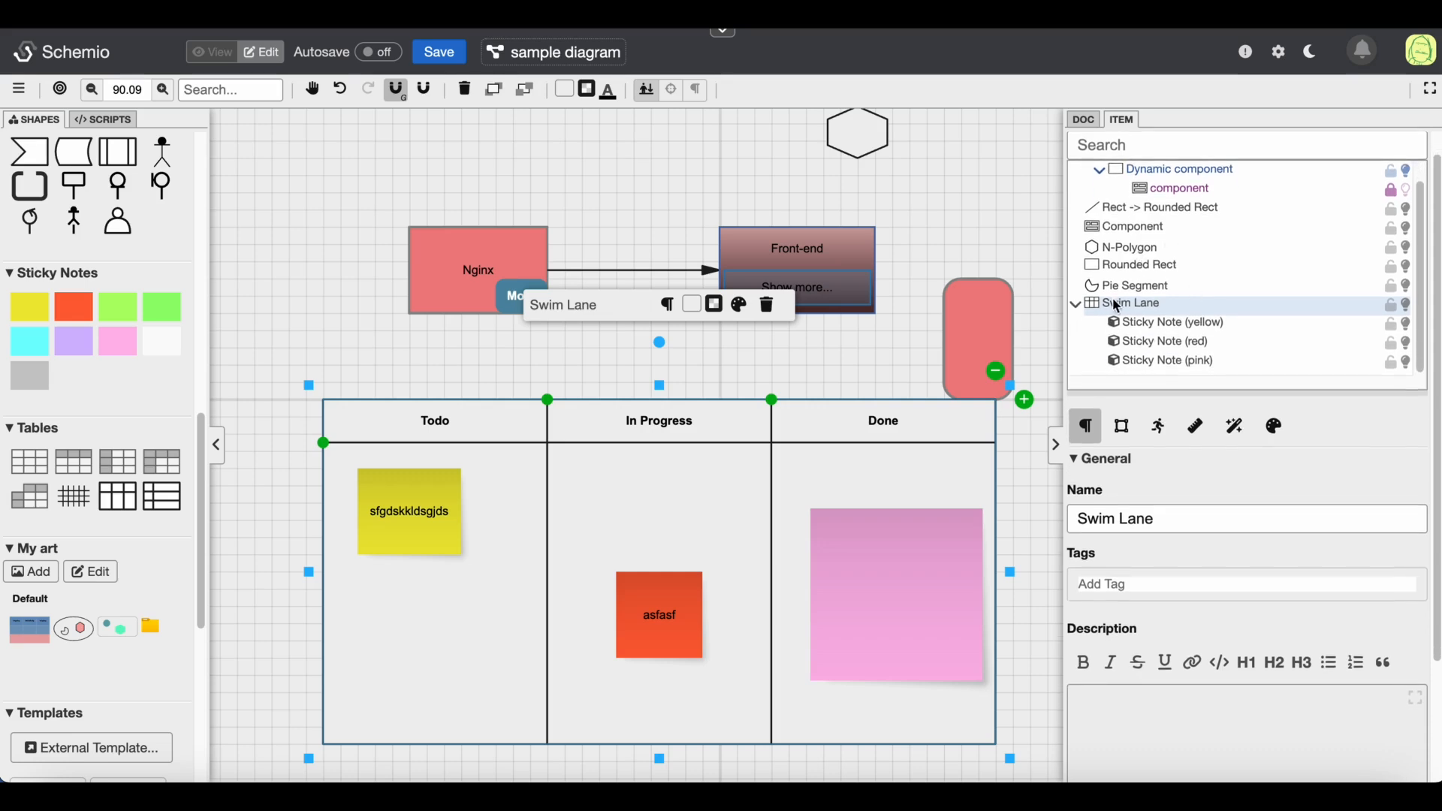
pyautogui.click(1168, 330)
pyautogui.click(1170, 347)
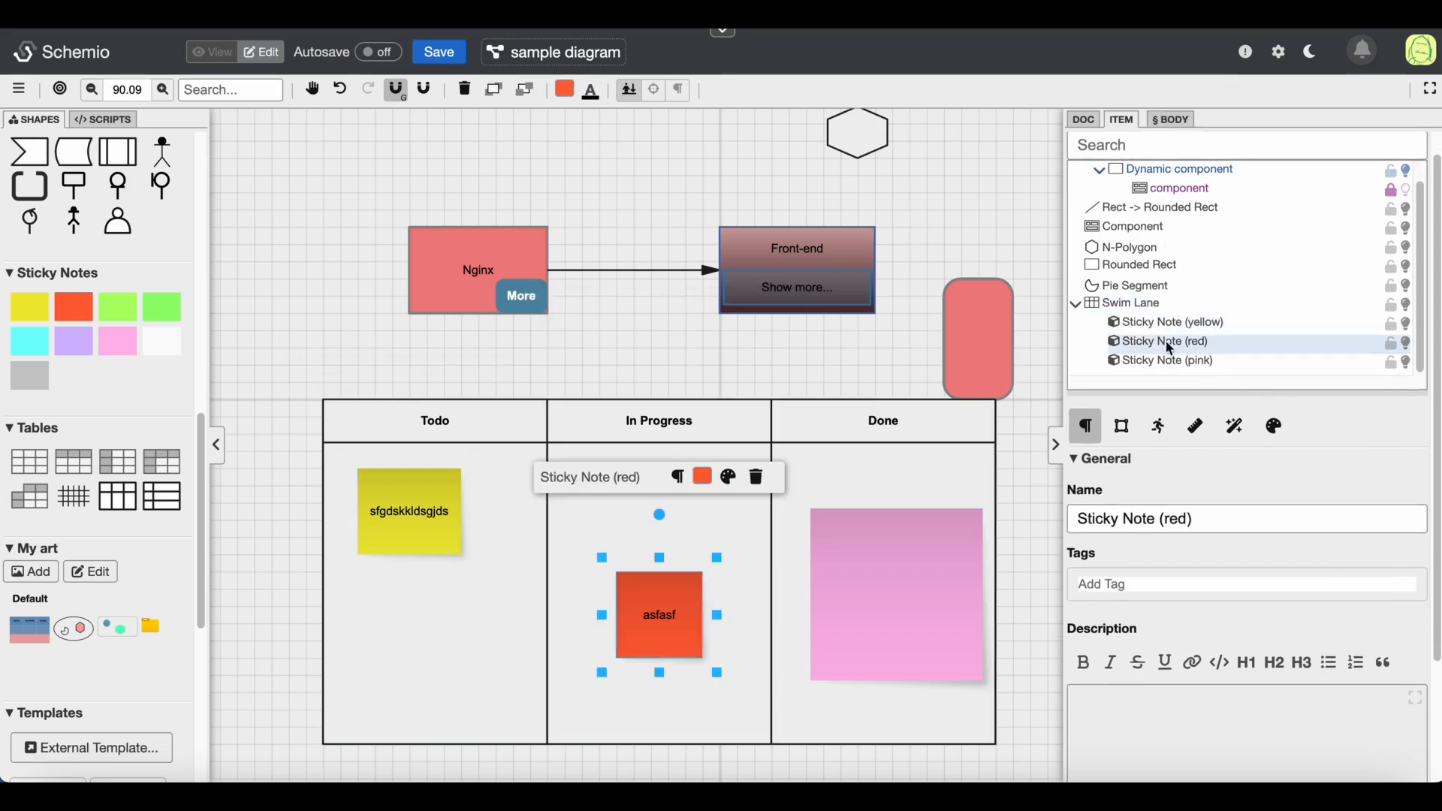
pyautogui.moveTo(1141, 325); pyautogui.dragTo(1128, 316)
pyautogui.moveTo(1196, 365); pyautogui.dragTo(1142, 328)
pyautogui.moveTo(437, 604); pyautogui.dragTo(624, 412)
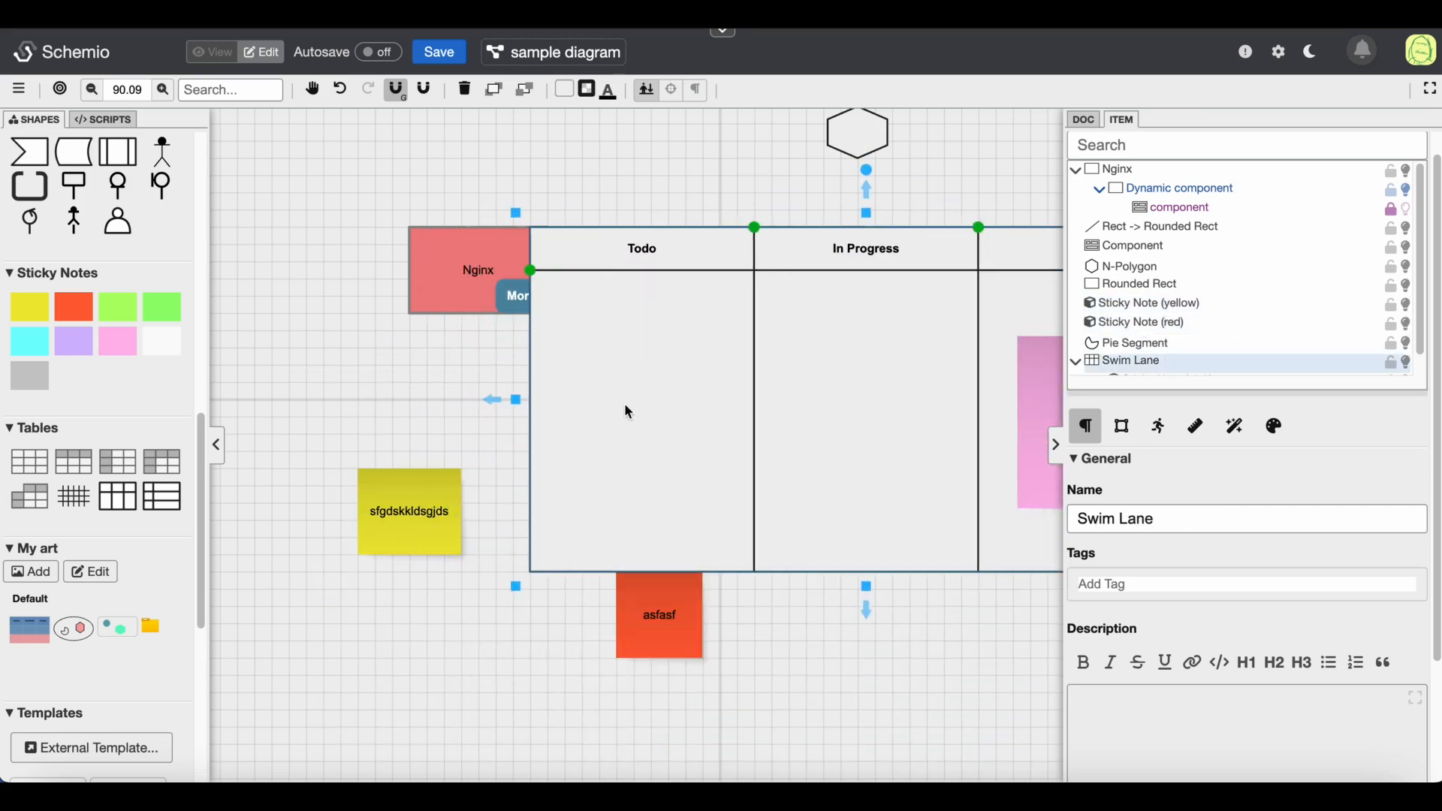
# Drag the yellow note back into the Todo column and the red note into the In Progress column
pyautogui.click(372, 526)
pyautogui.moveTo(393, 515); pyautogui.dragTo(668, 376)
pyautogui.moveTo(635, 612); pyautogui.dragTo(838, 418)
# Move the swim lane back under the blocks and drop the yellow note onto the pink note in Done
pyautogui.moveTo(785, 358); pyautogui.dragTo(530, 365)
pyautogui.moveTo(422, 350); pyautogui.dragTo(836, 491)
pyautogui.moveTo(892, 401)
pyautogui.mouseDown()
pyautogui.moveTo(854, 417)
pyautogui.moveTo(888, 389)
pyautogui.mouseUp()
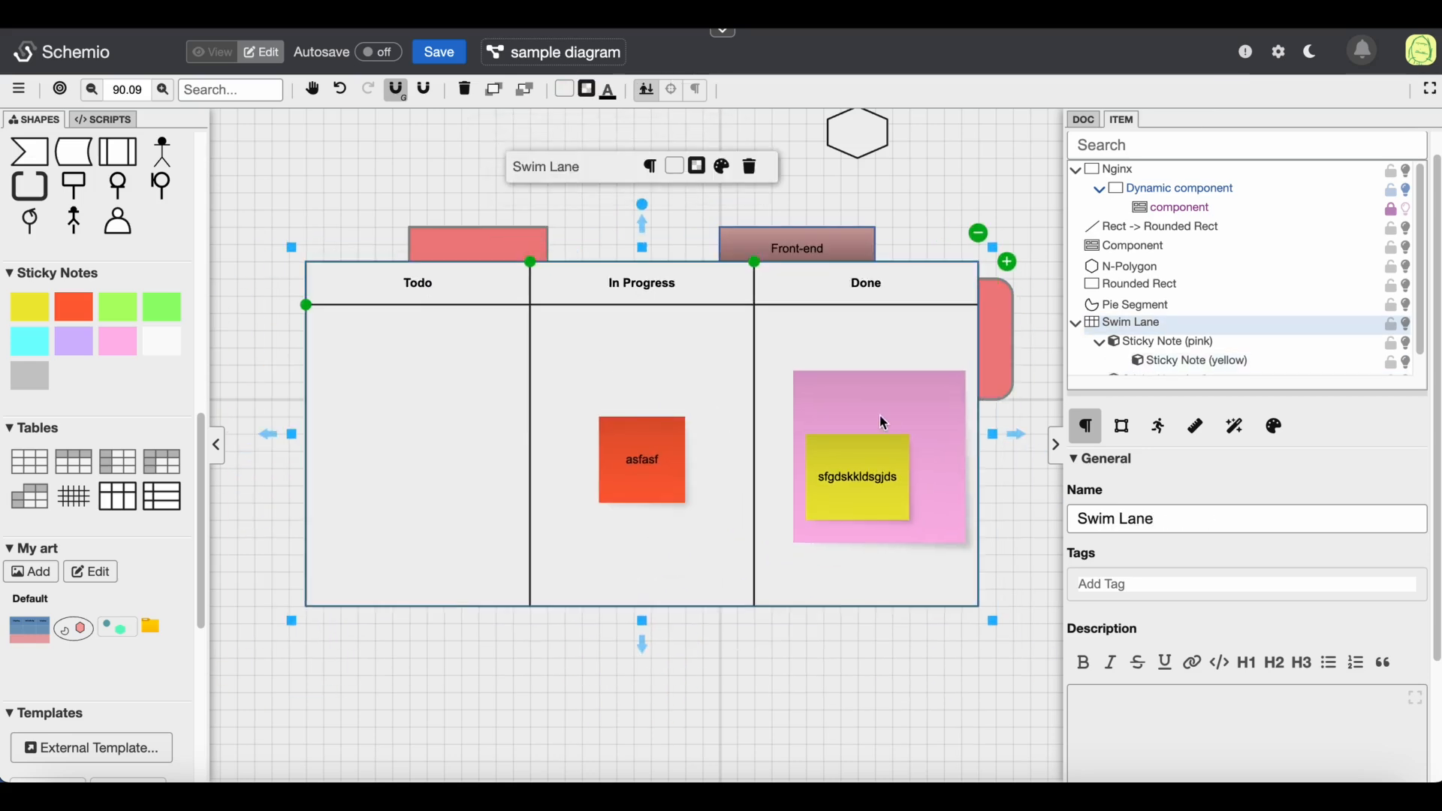
# Rotate the pink sticky note slightly while keeping the nested yellow note level
pyautogui.click(880, 404)
pyautogui.moveTo(877, 325)
pyautogui.mouseDown()
pyautogui.moveTo(810, 379)
pyautogui.moveTo(857, 336)
pyautogui.mouseUp()
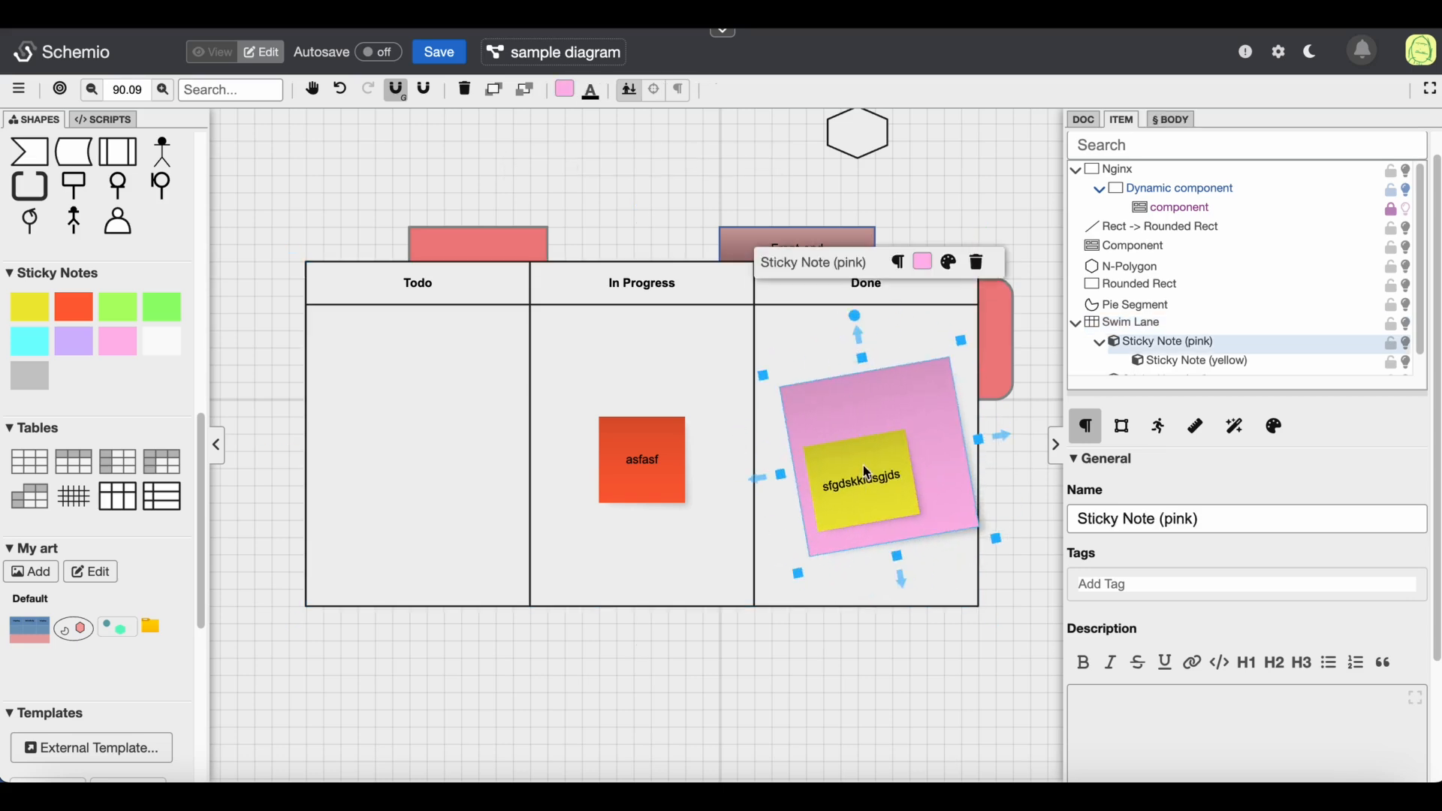
pyautogui.click(867, 471)
pyautogui.moveTo(851, 391); pyautogui.dragTo(864, 392)
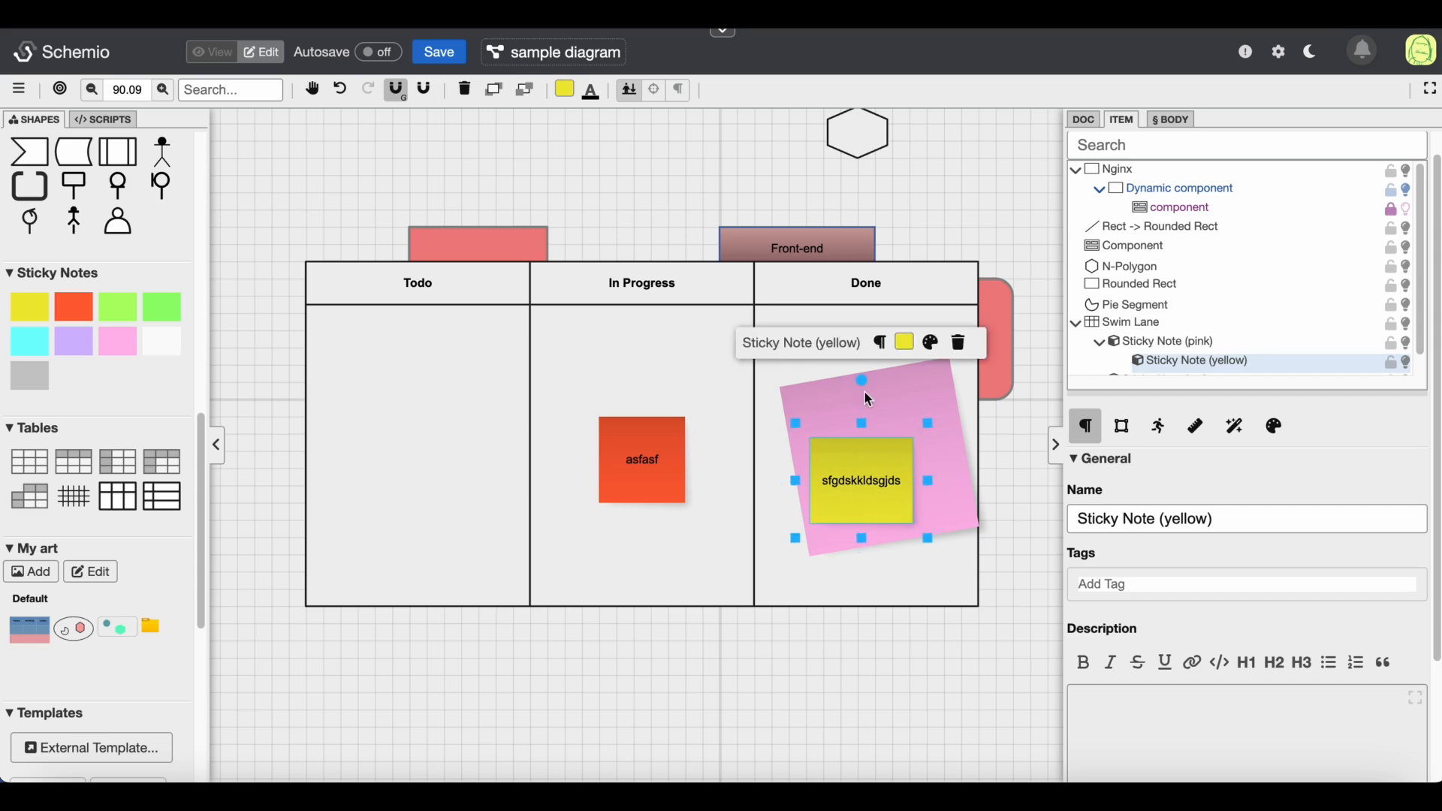
pyautogui.click(893, 386)
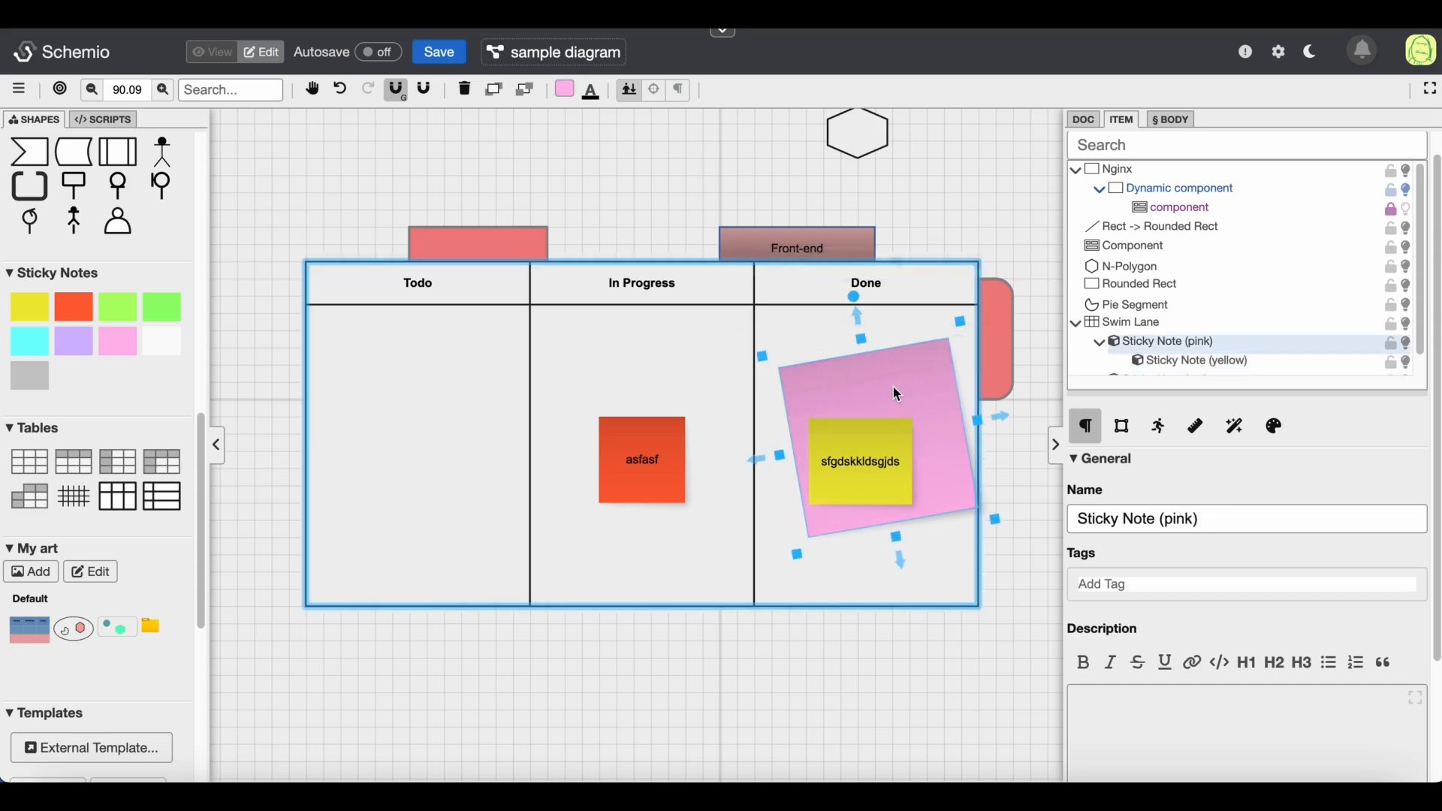
pyautogui.click(627, 467)
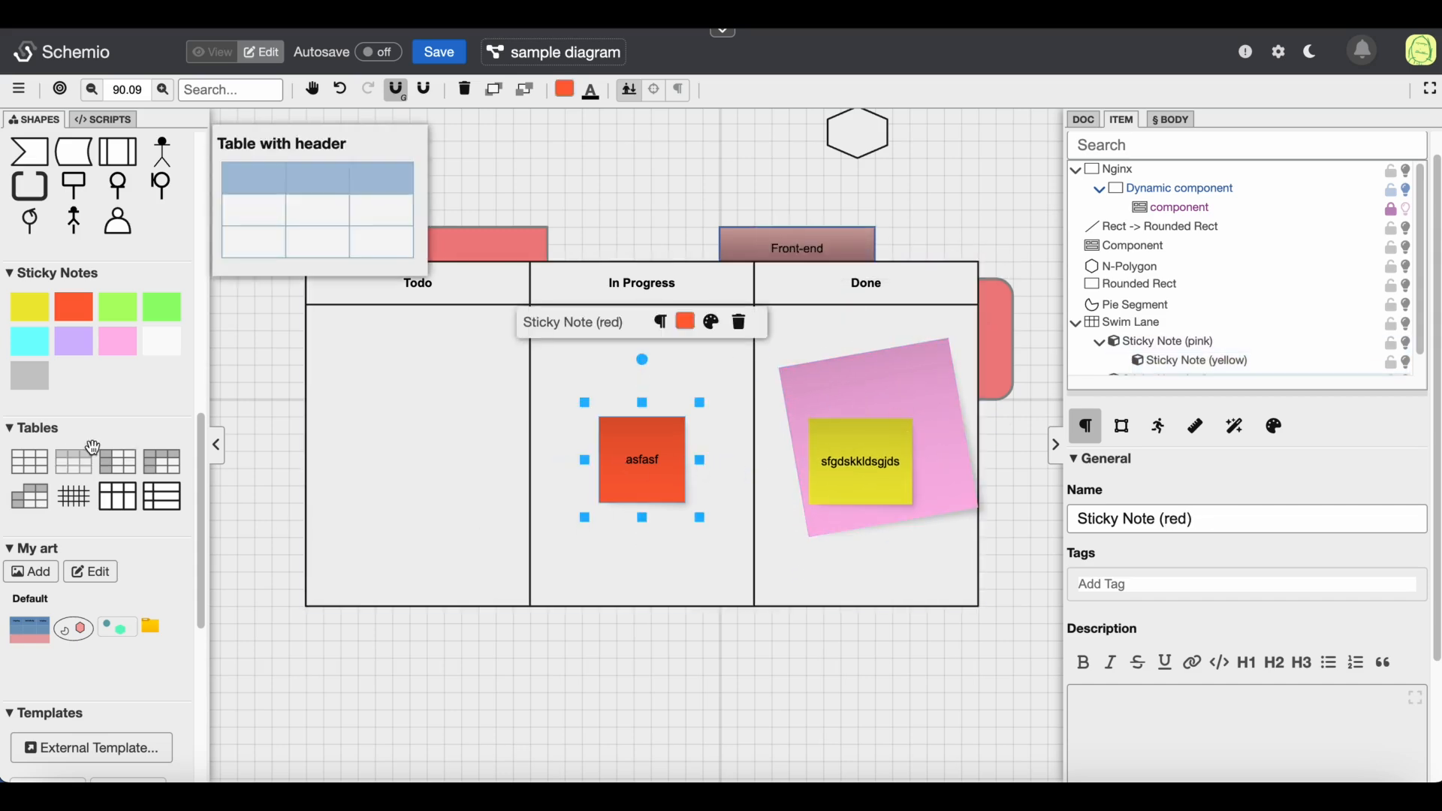
# Add the Icons & Emoji library from the additional shapes collection
pyautogui.scroll(-5, 113, 477)
pyautogui.scroll(-1, 113, 477)
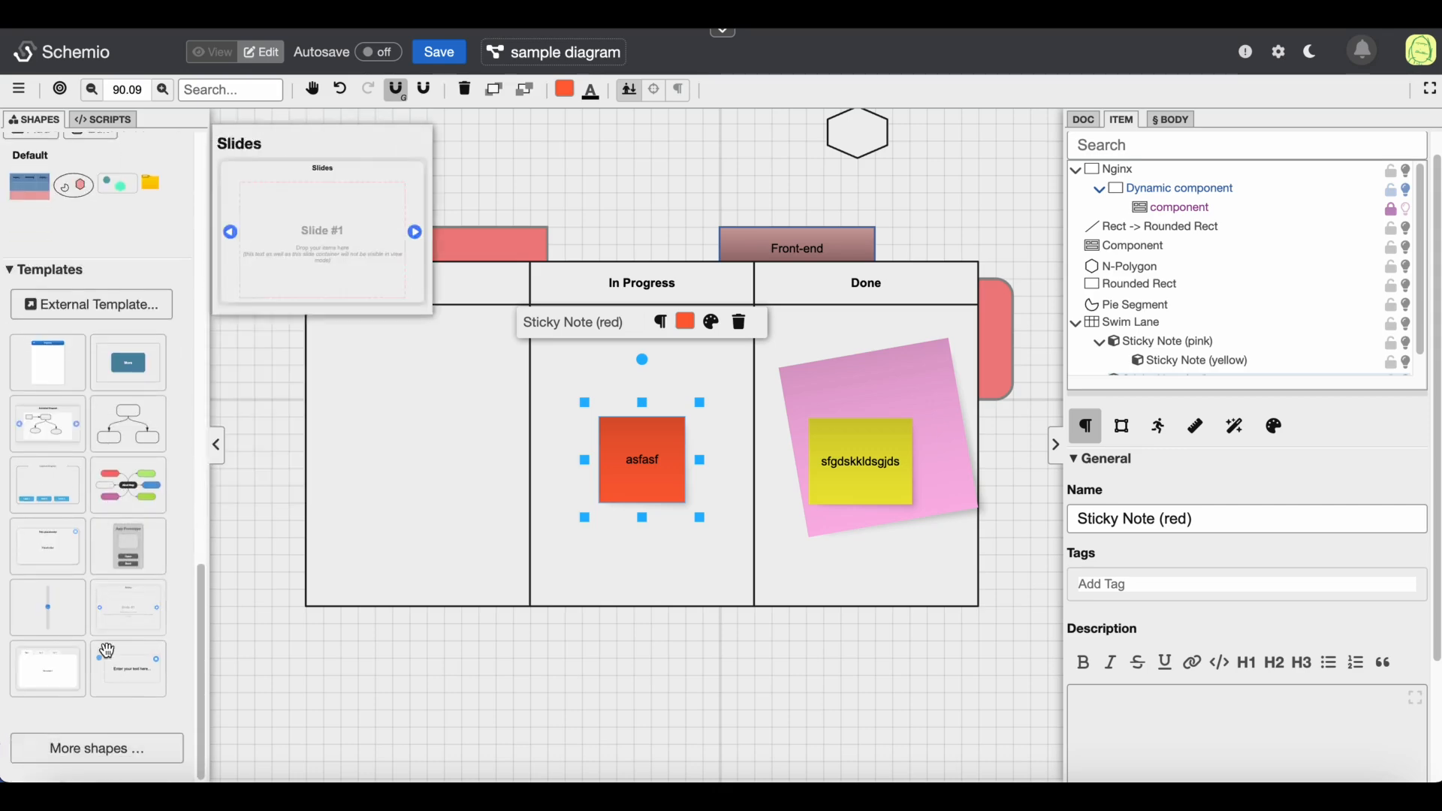
pyautogui.click(94, 747)
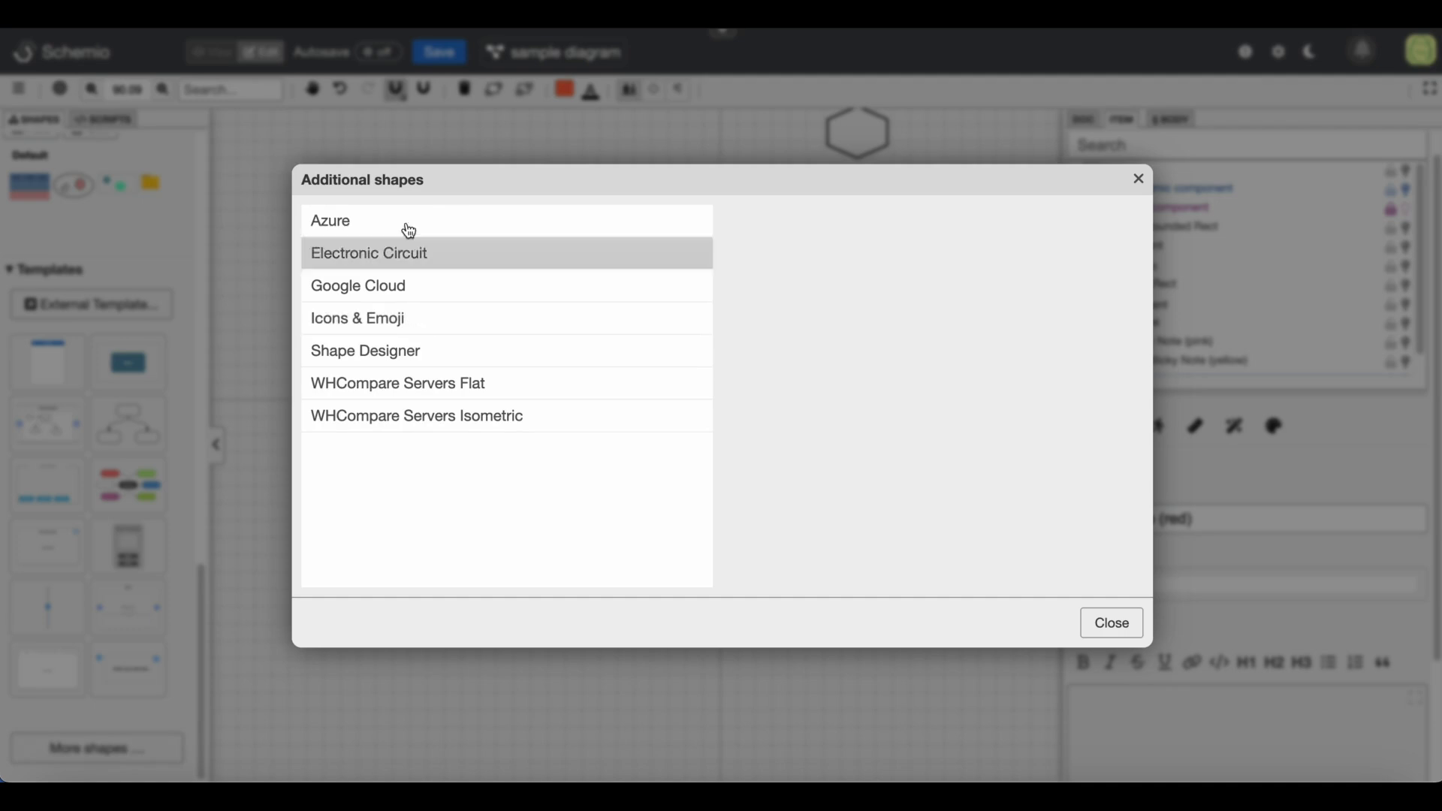
pyautogui.click(698, 324)
pyautogui.click(682, 320)
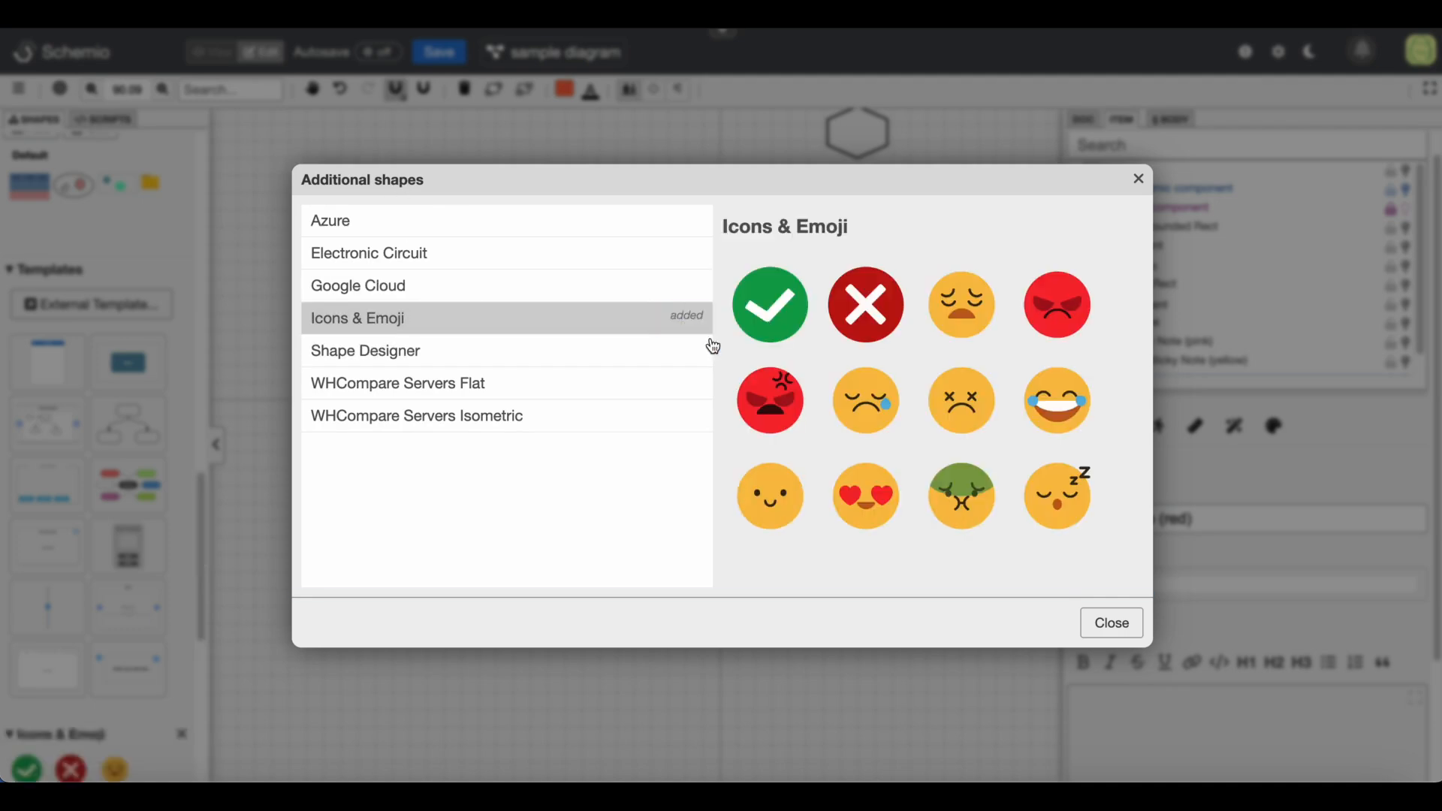
pyautogui.click(1112, 623)
# Place a dead-face emoji on the red sticky note and a cross icon on the yellow sticky note
pyautogui.scroll(-7, 62, 717)
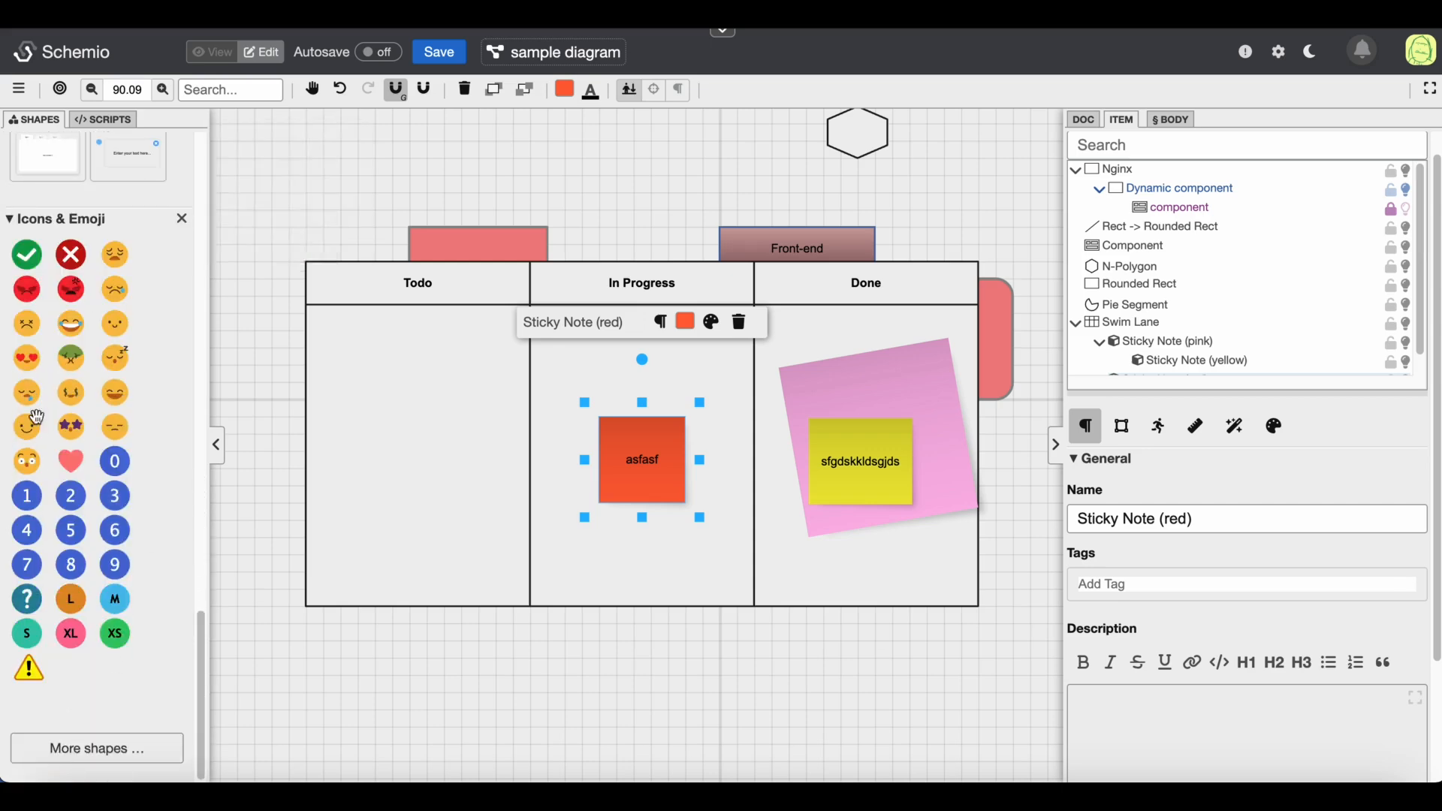
pyautogui.moveTo(651, 486); pyautogui.dragTo(651, 494)
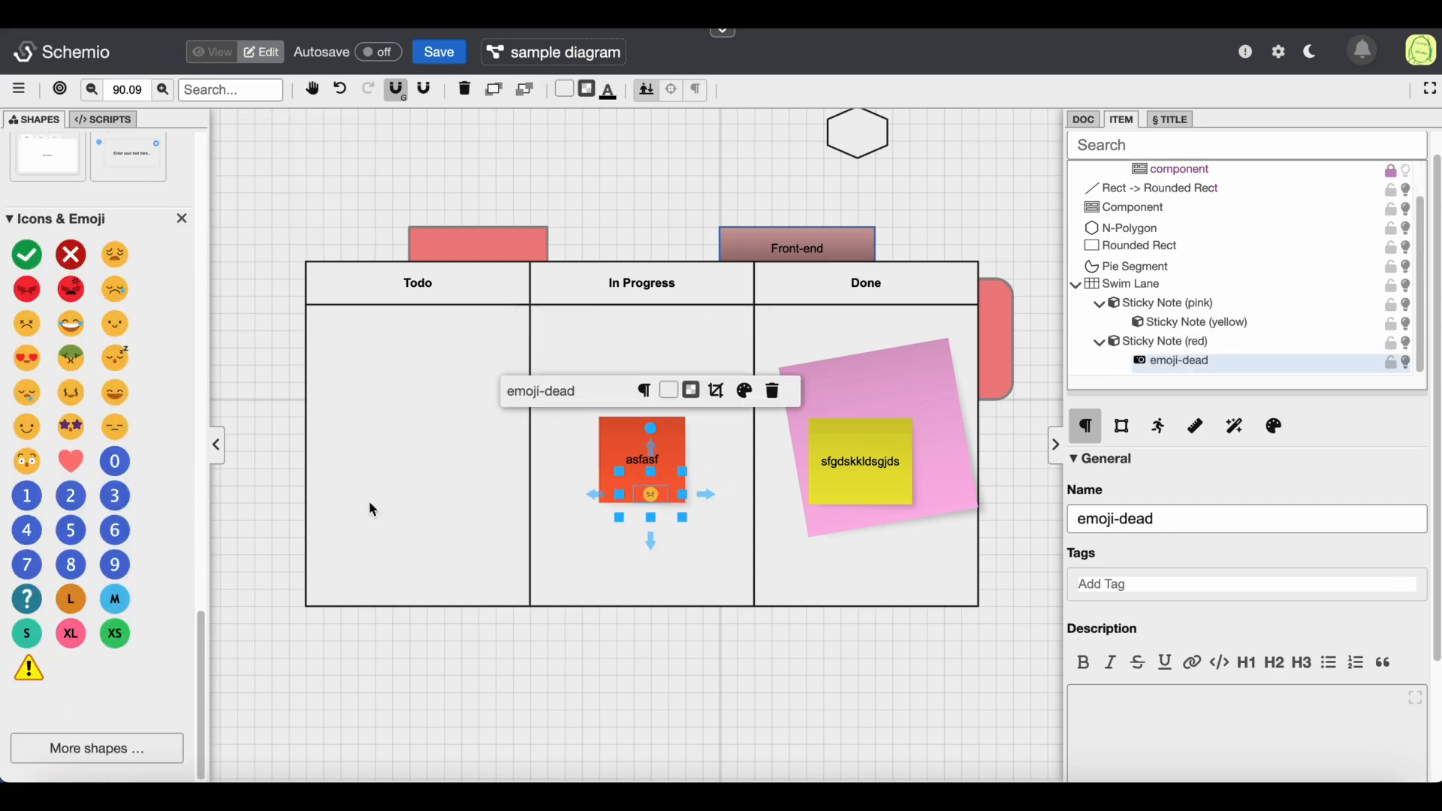
pyautogui.click(76, 262)
pyautogui.click(892, 490)
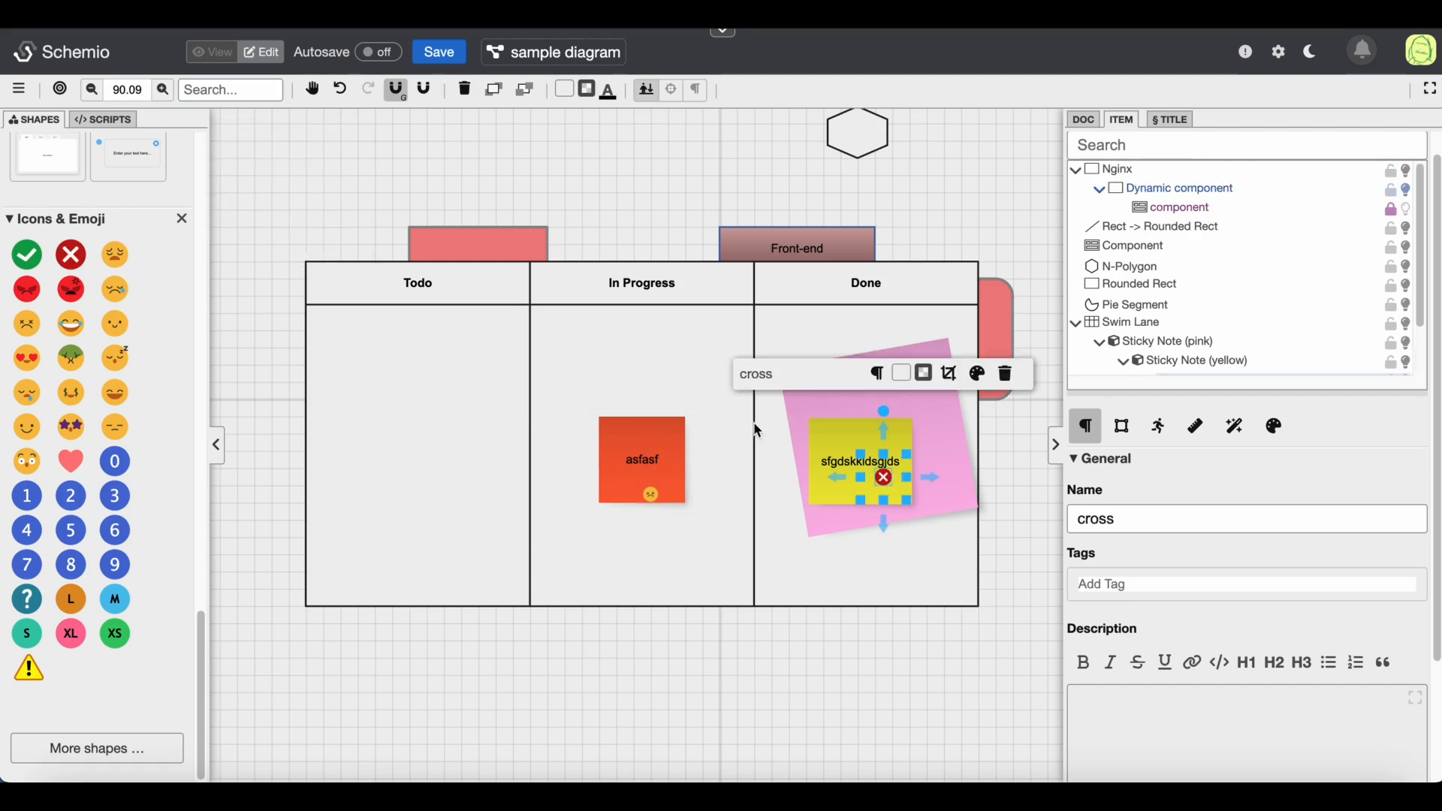
# Move the yellow sticky note slightly and undo the move
pyautogui.click(651, 440)
pyautogui.click(882, 444)
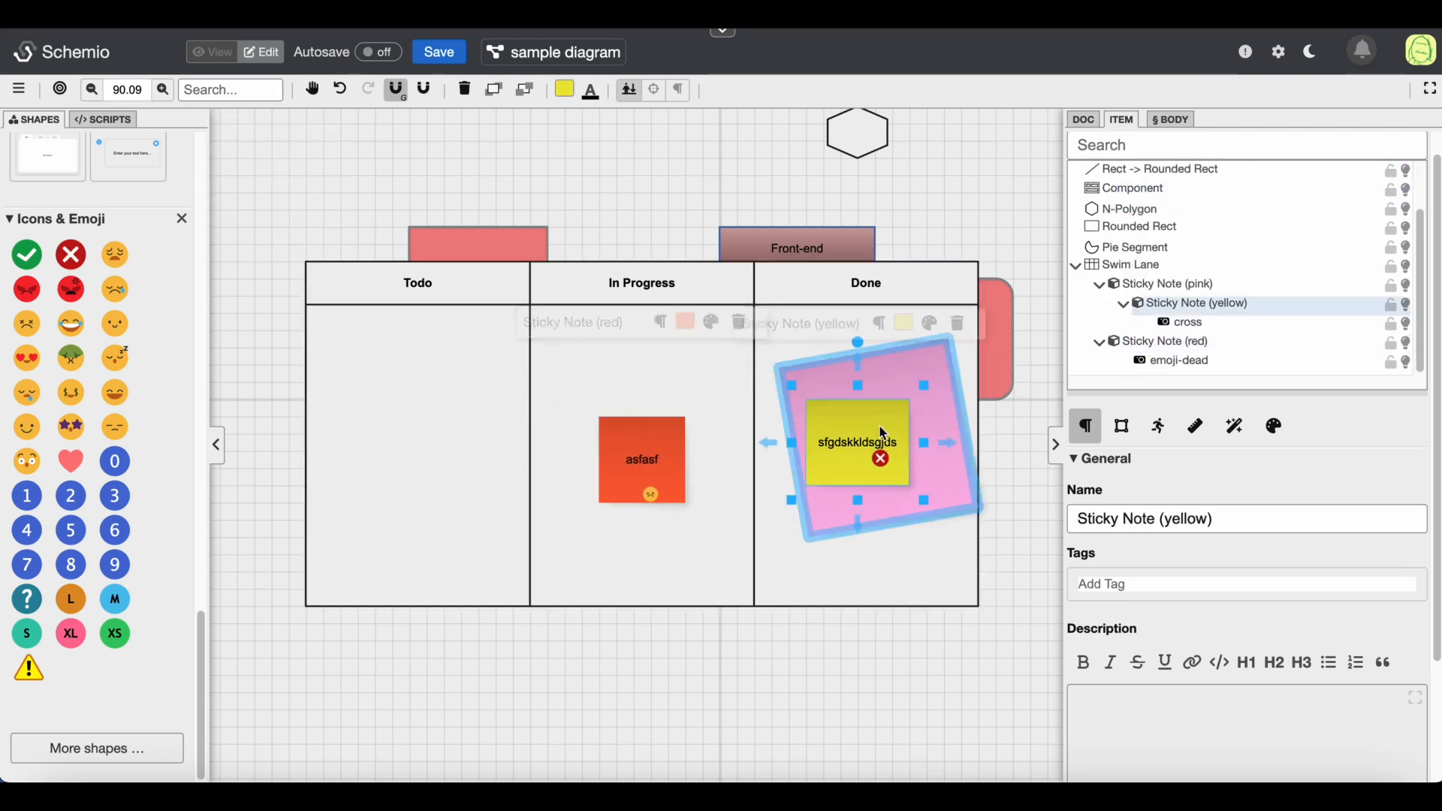
pyautogui.moveTo(882, 444); pyautogui.dragTo(879, 426)
pyautogui.hotkey('ctrl', 'z')
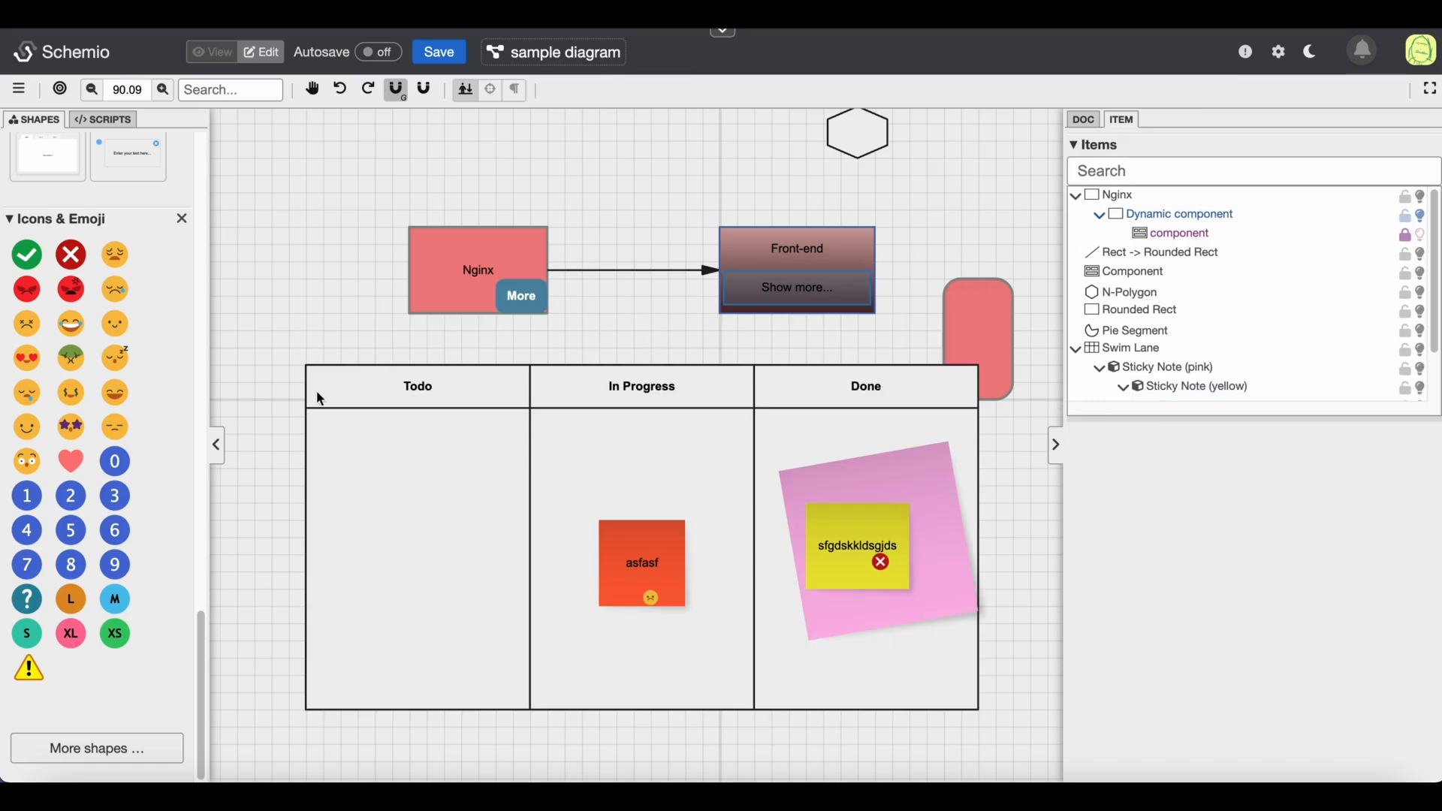
# Add a rounded rectangle above the Nginx block and set its fill to light pink
pyautogui.moveTo(200, 649); pyautogui.dragTo(227, 156)
pyautogui.scroll(4, 386, 189)
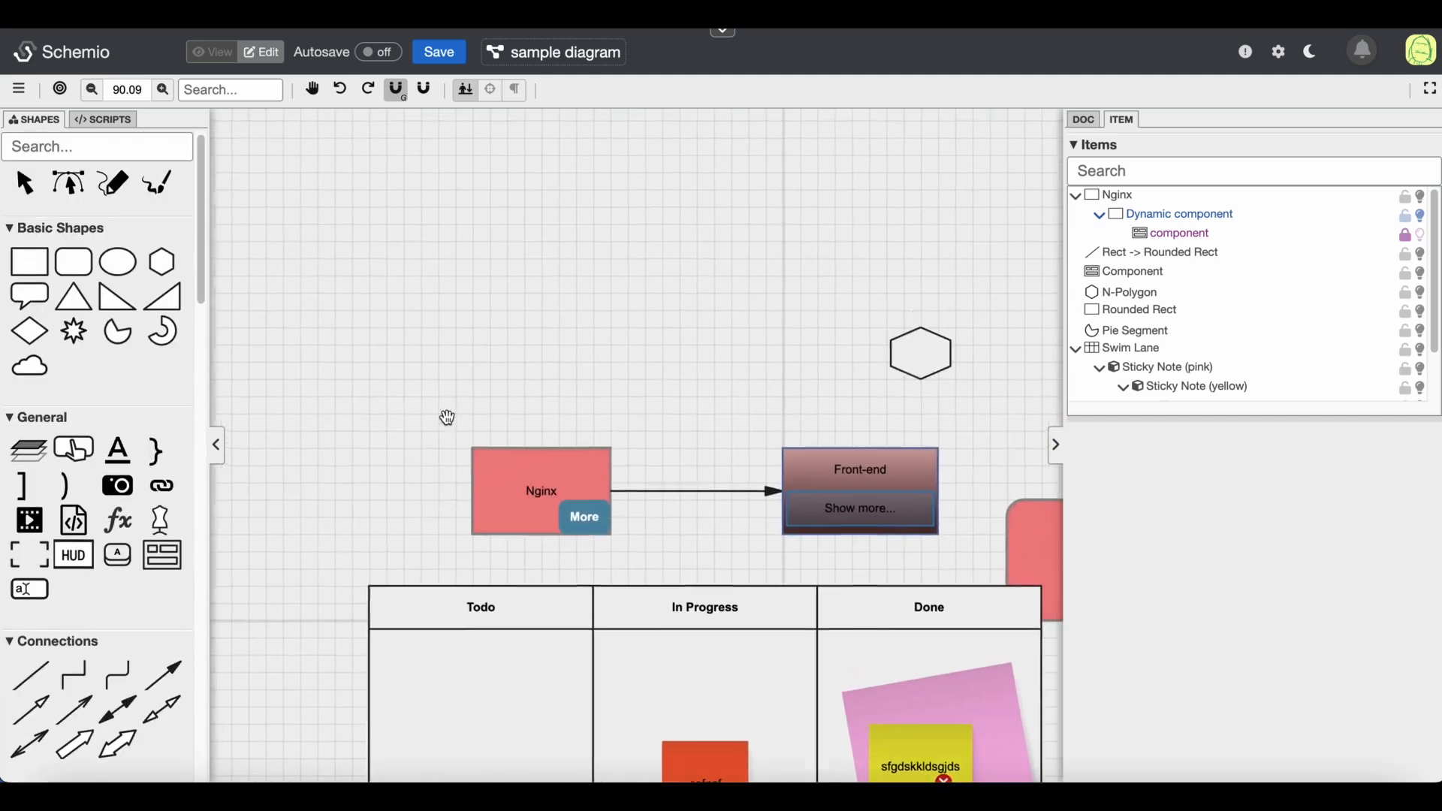
pyautogui.moveTo(81, 266); pyautogui.dragTo(403, 286)
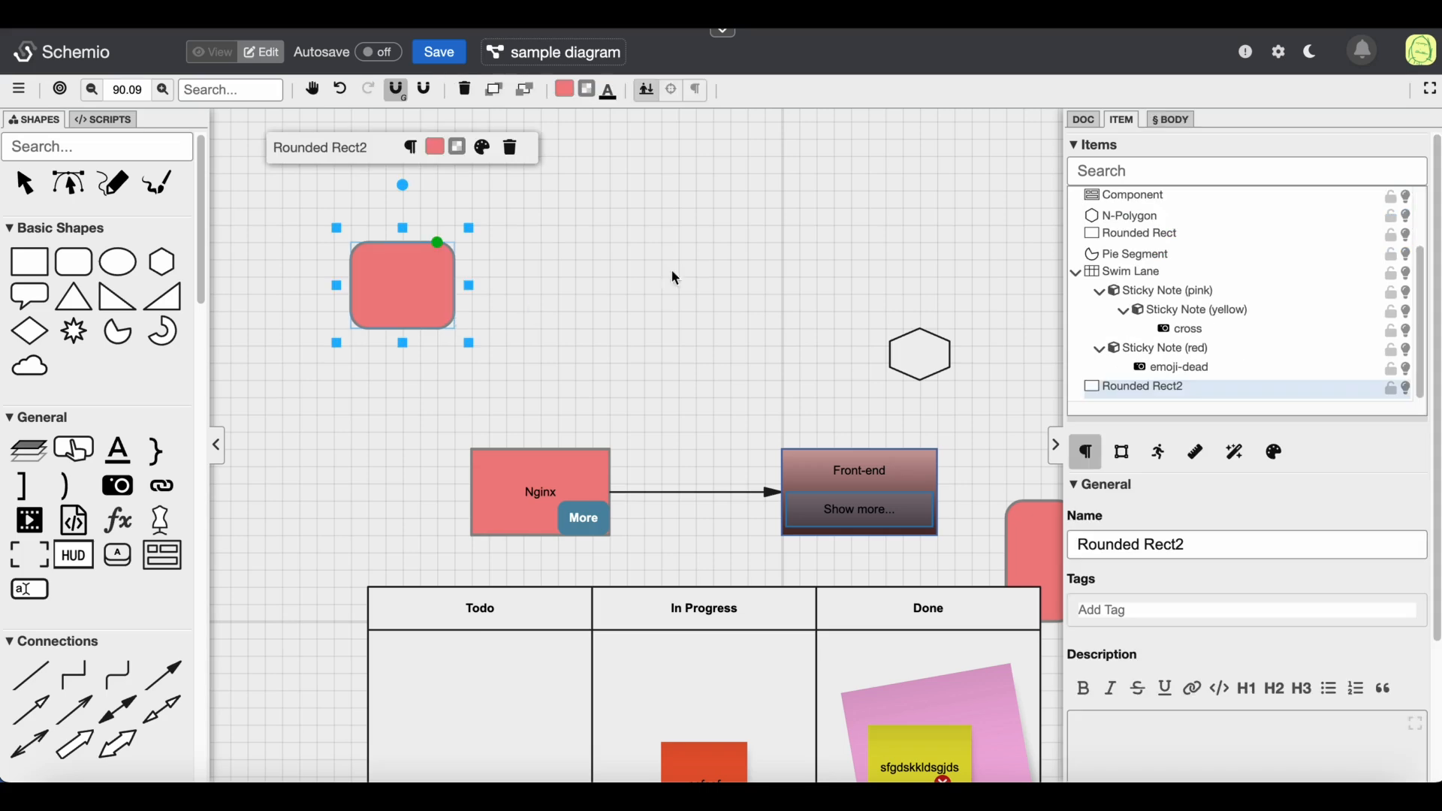
pyautogui.click(566, 92)
pyautogui.moveTo(1071, 336); pyautogui.dragTo(1021, 309)
pyautogui.click(1264, 629)
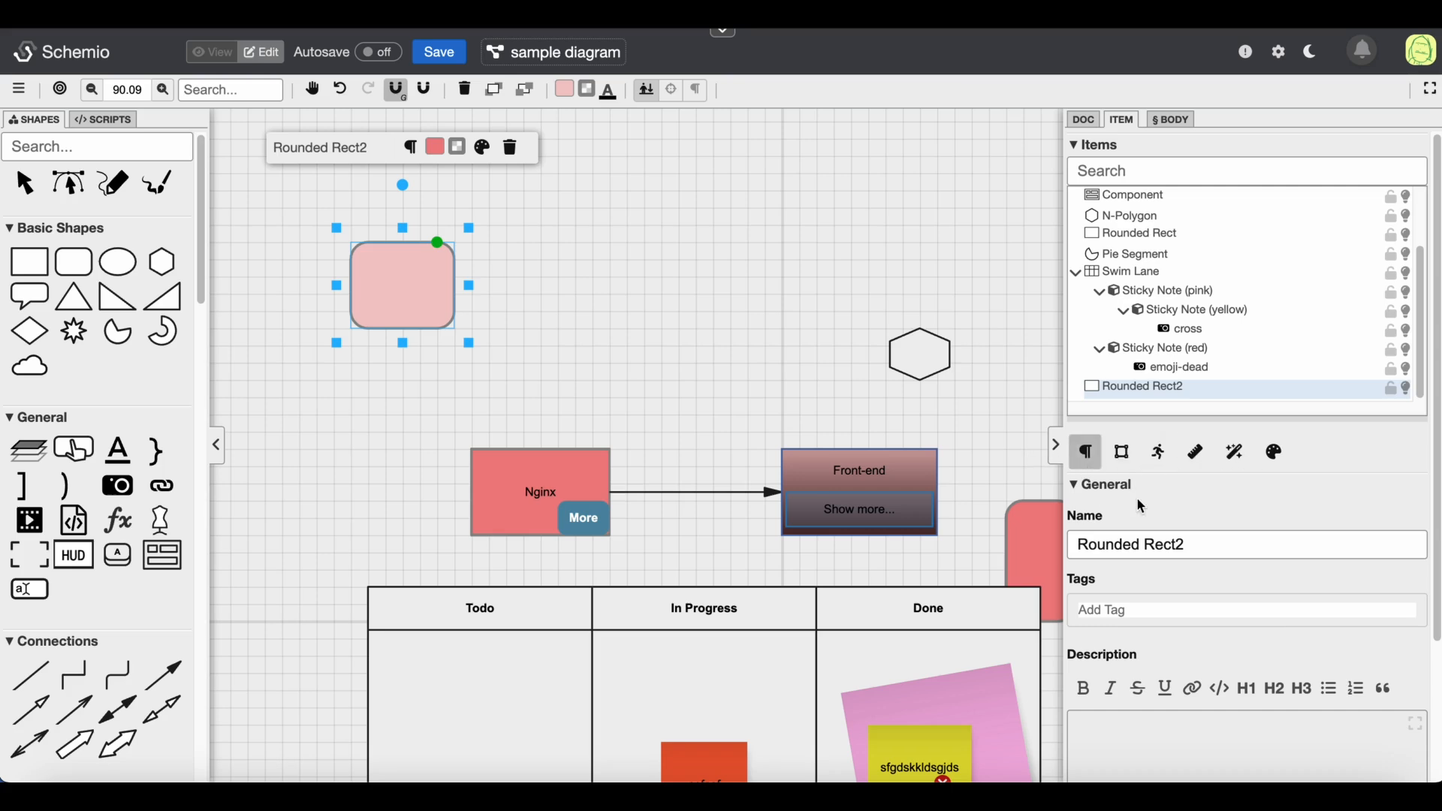
# Set the rounded rectangle's stroke size to 6 and its corner radius to 26
pyautogui.scroll(-3, 1141, 506)
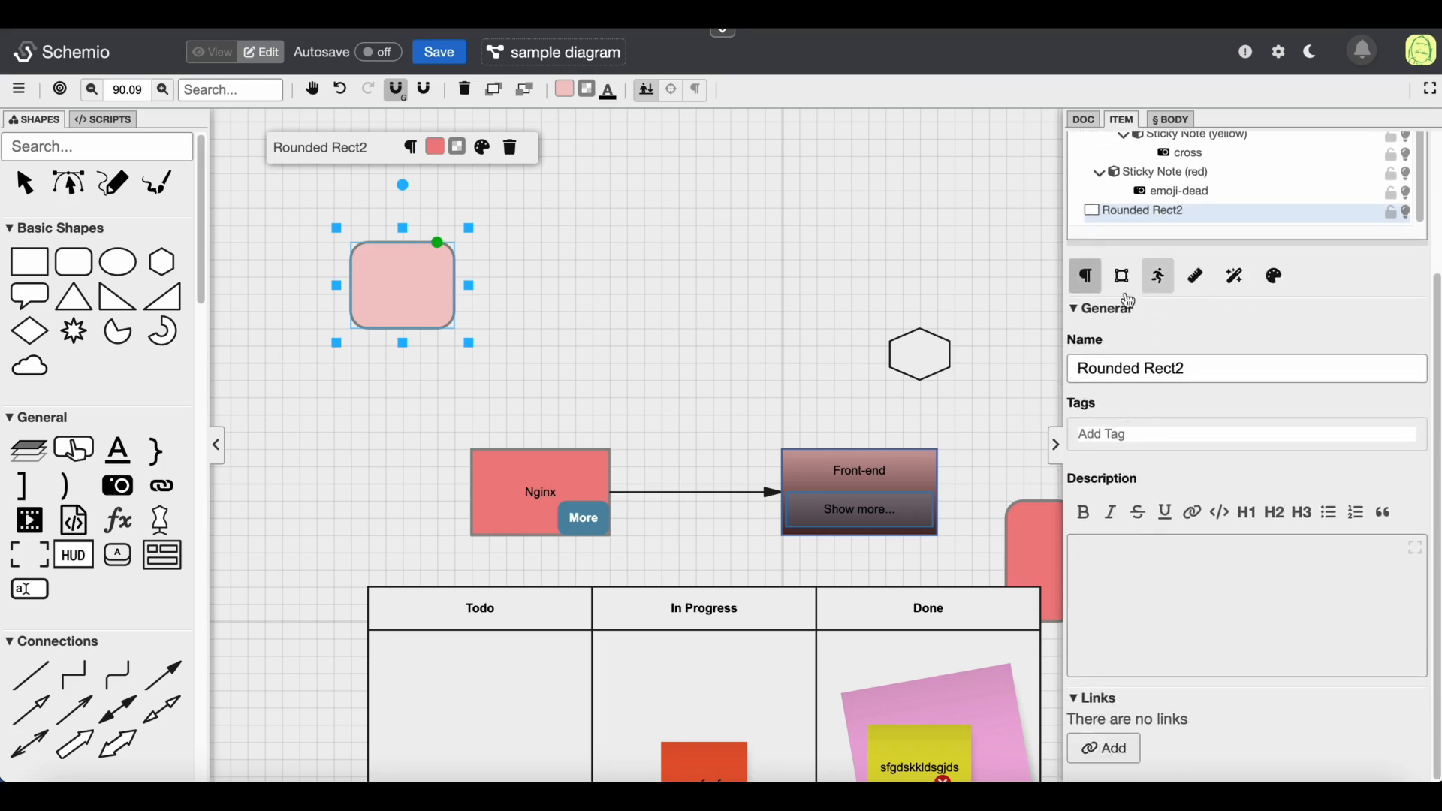
pyautogui.click(1121, 277)
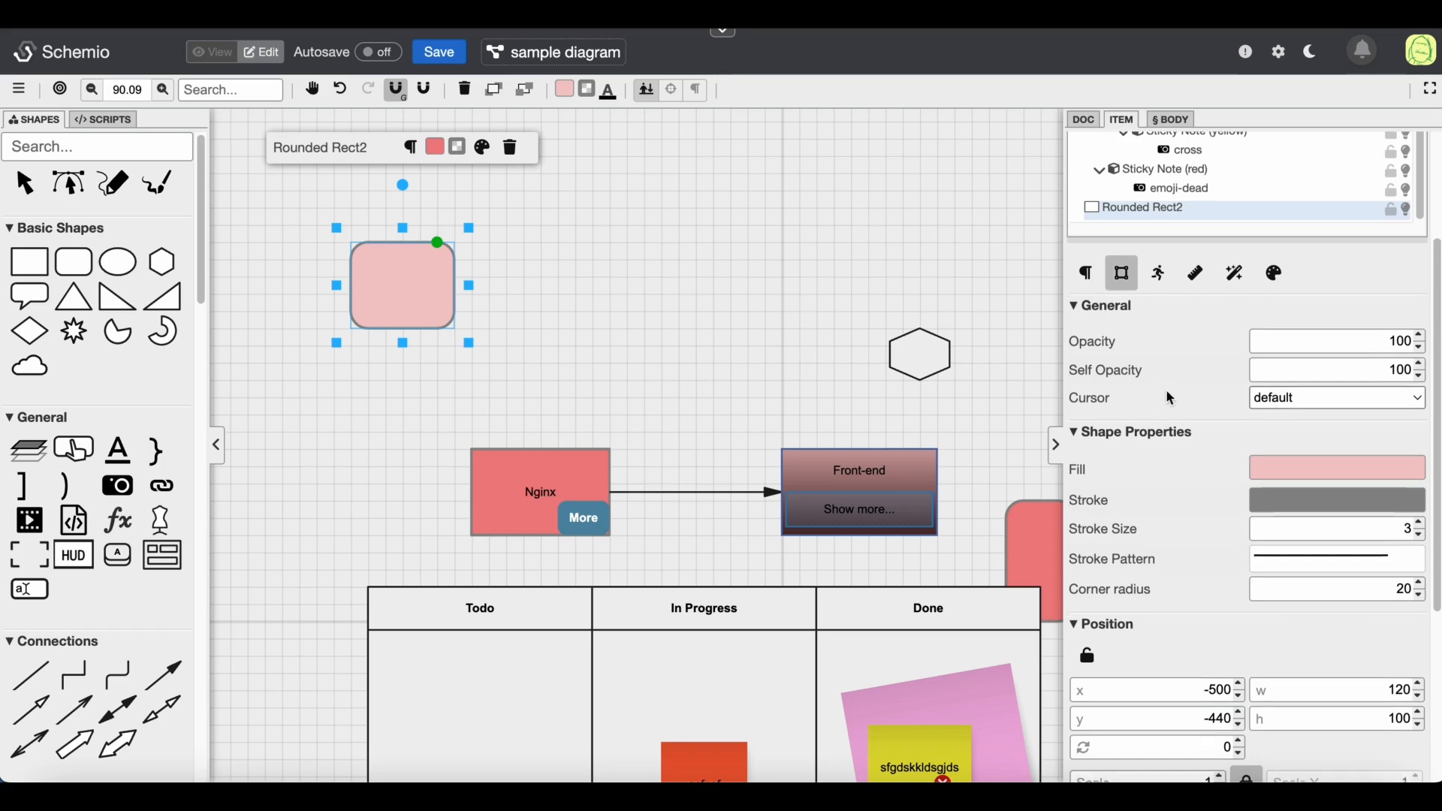
pyautogui.scroll(-1, 1169, 397)
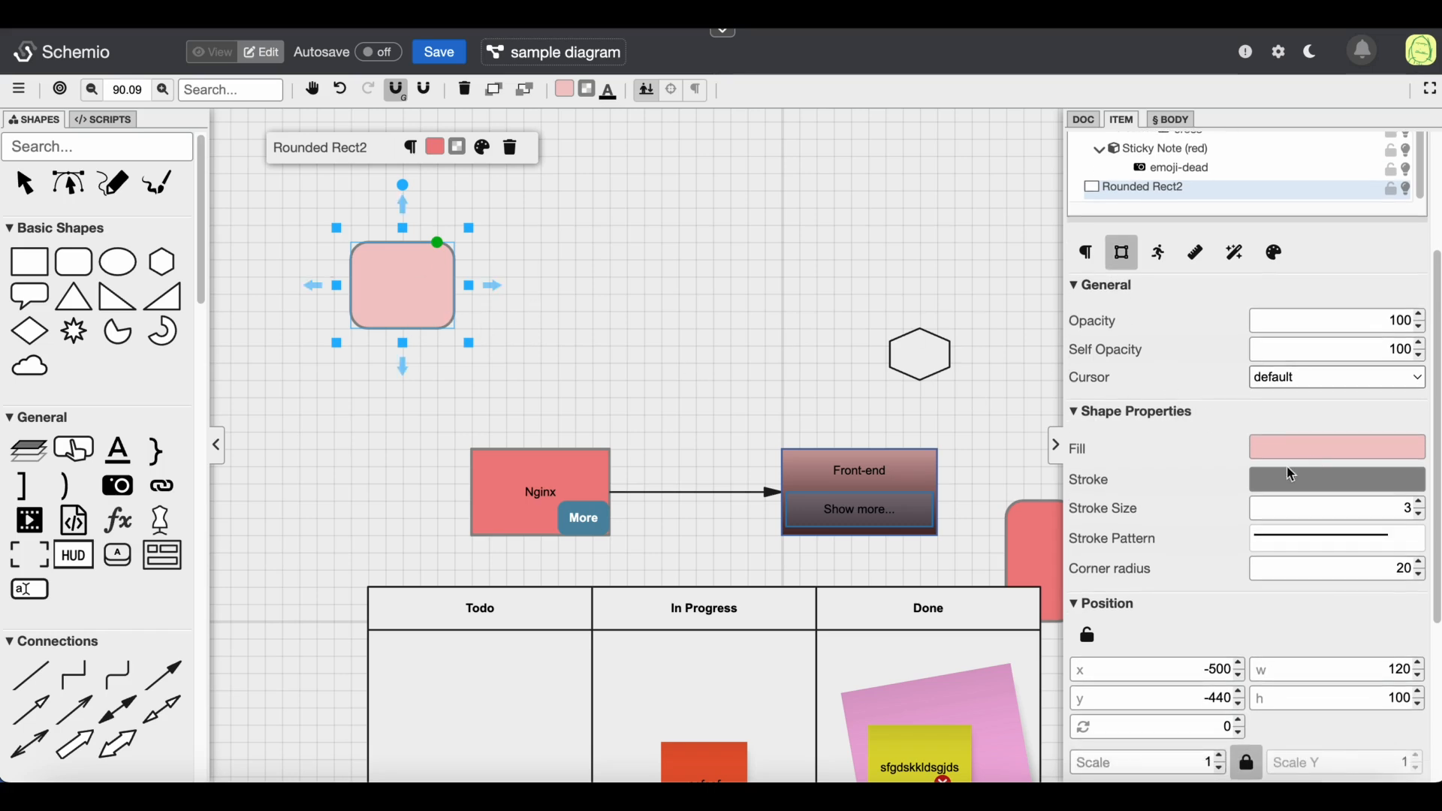
pyautogui.click(1421, 504)
pyautogui.click(1421, 504)
pyautogui.click(1421, 504)
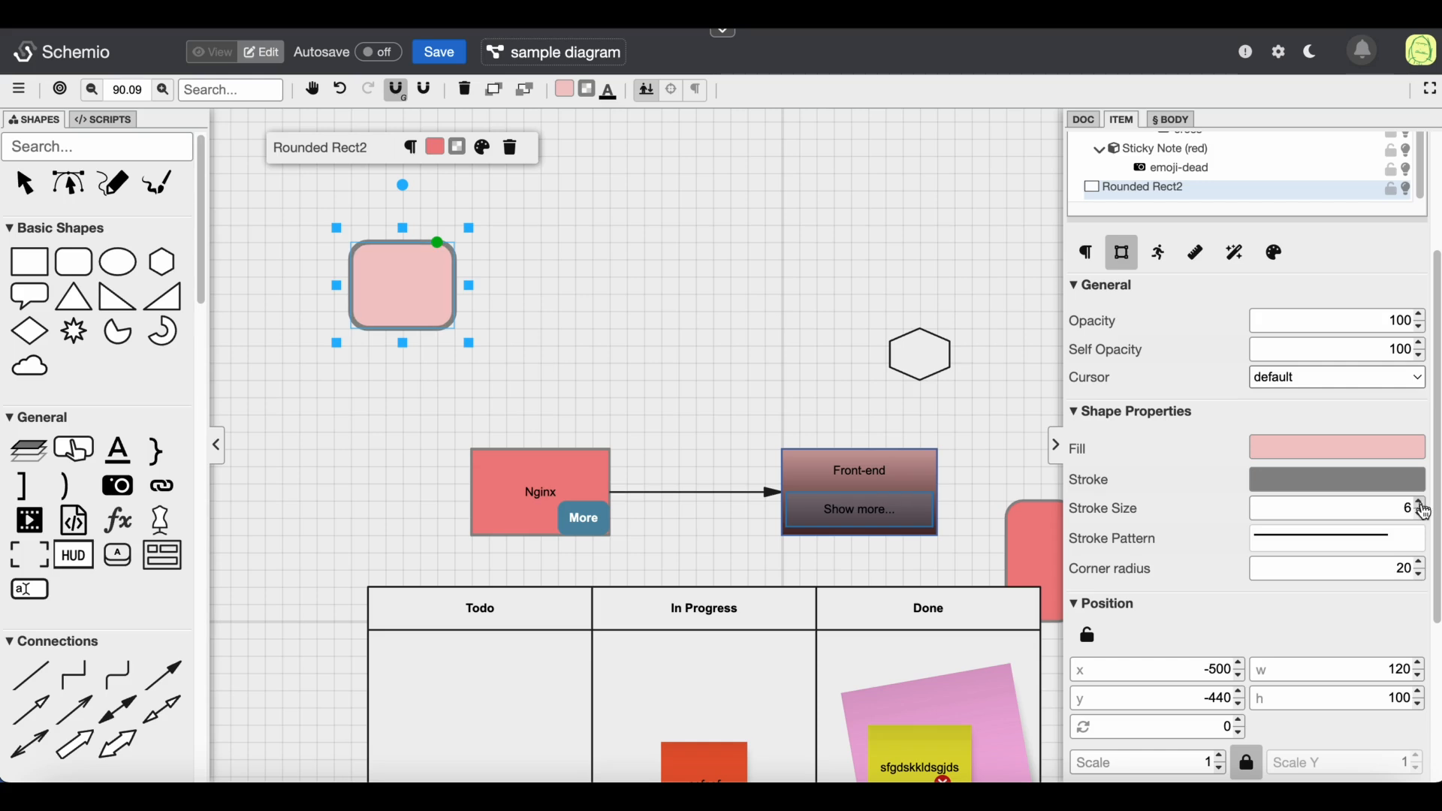
pyautogui.scroll(-2, 1344, 542)
pyautogui.click(1419, 404)
pyautogui.click(1419, 404)
pyautogui.click(1419, 404)
pyautogui.click(1419, 404)
pyautogui.click(1419, 404)
pyautogui.click(1419, 404)
pyautogui.scroll(5, 1221, 486)
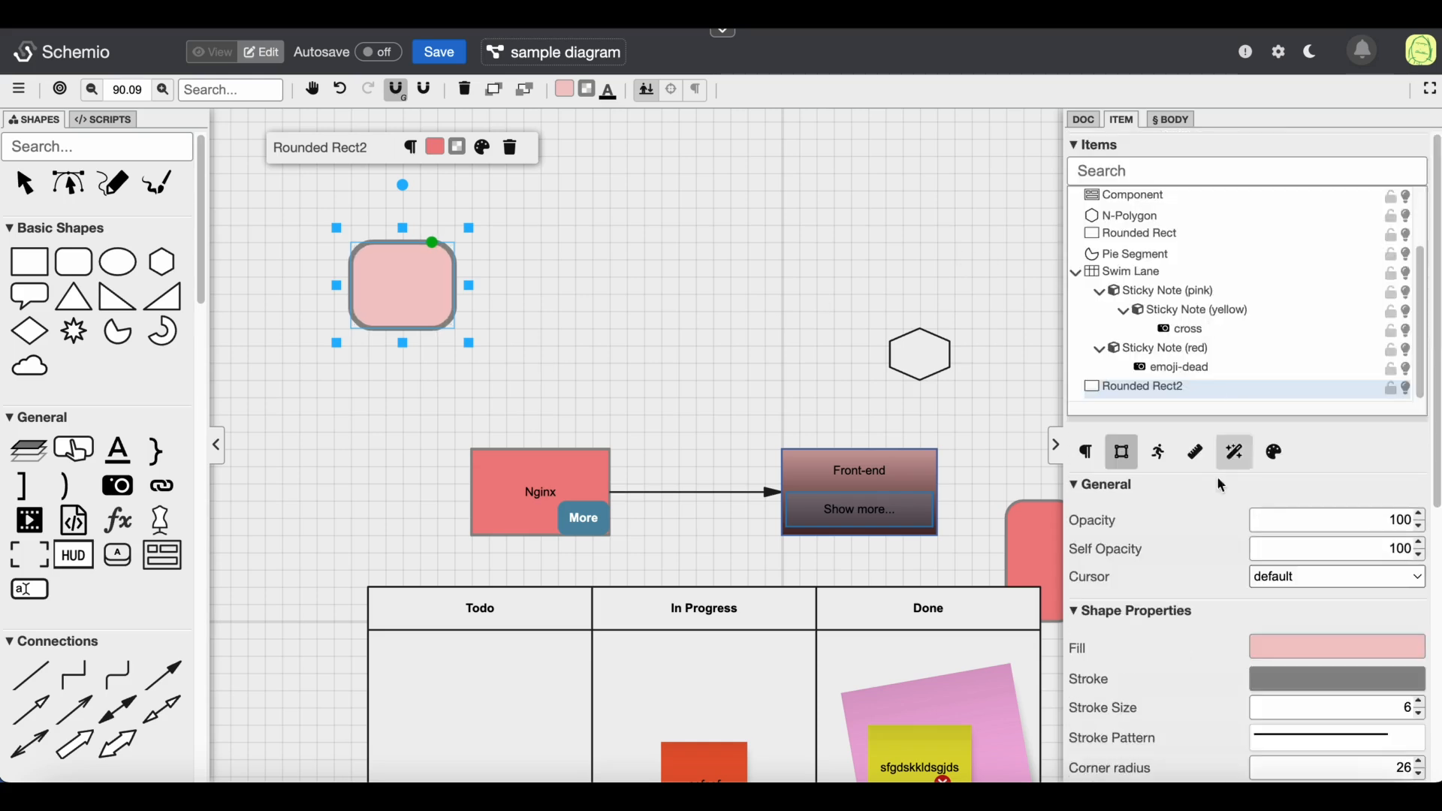
# Add a Clicked event to the rounded rectangle's behavior
pyautogui.click(1162, 466)
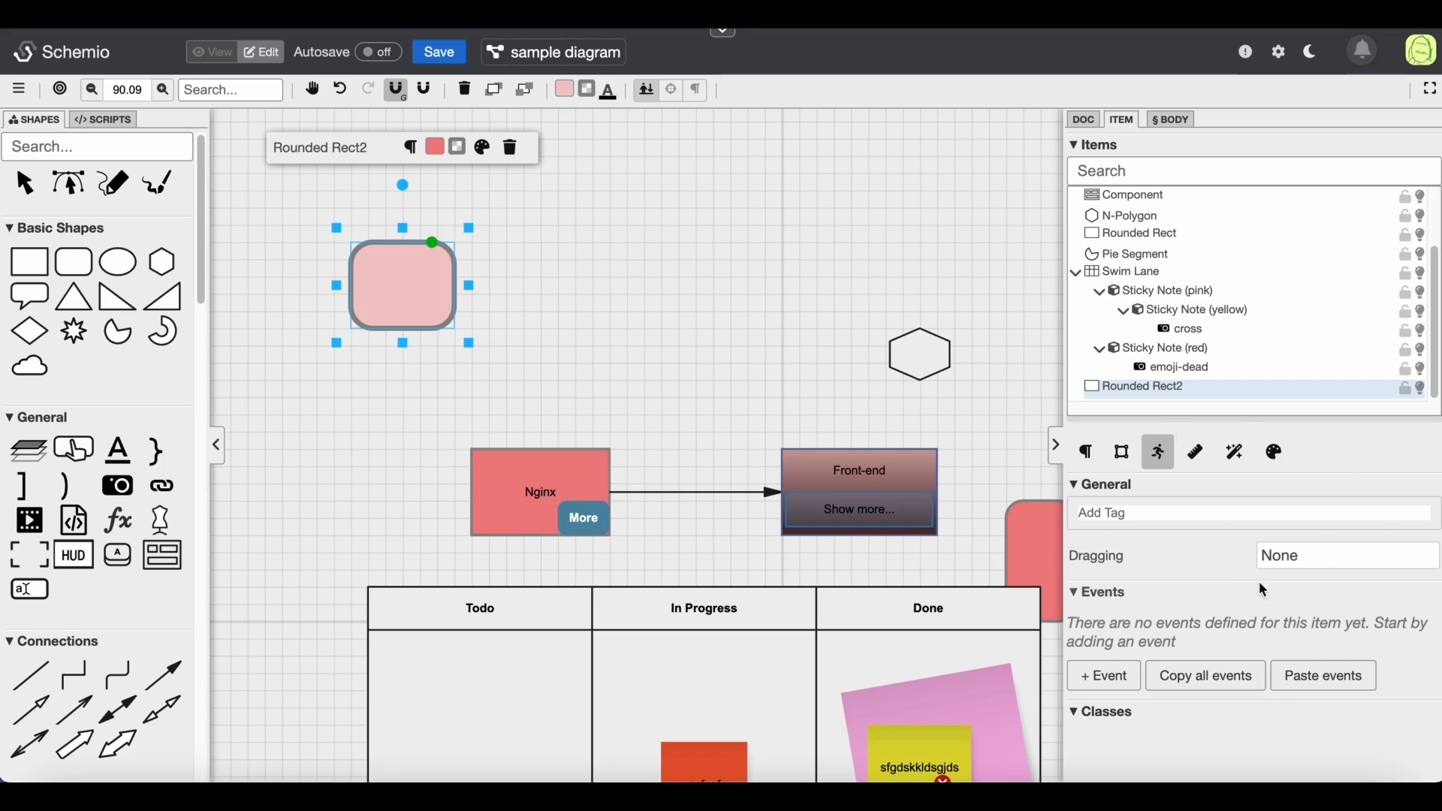
pyautogui.click(1117, 683)
pyautogui.scroll(-1, 1254, 647)
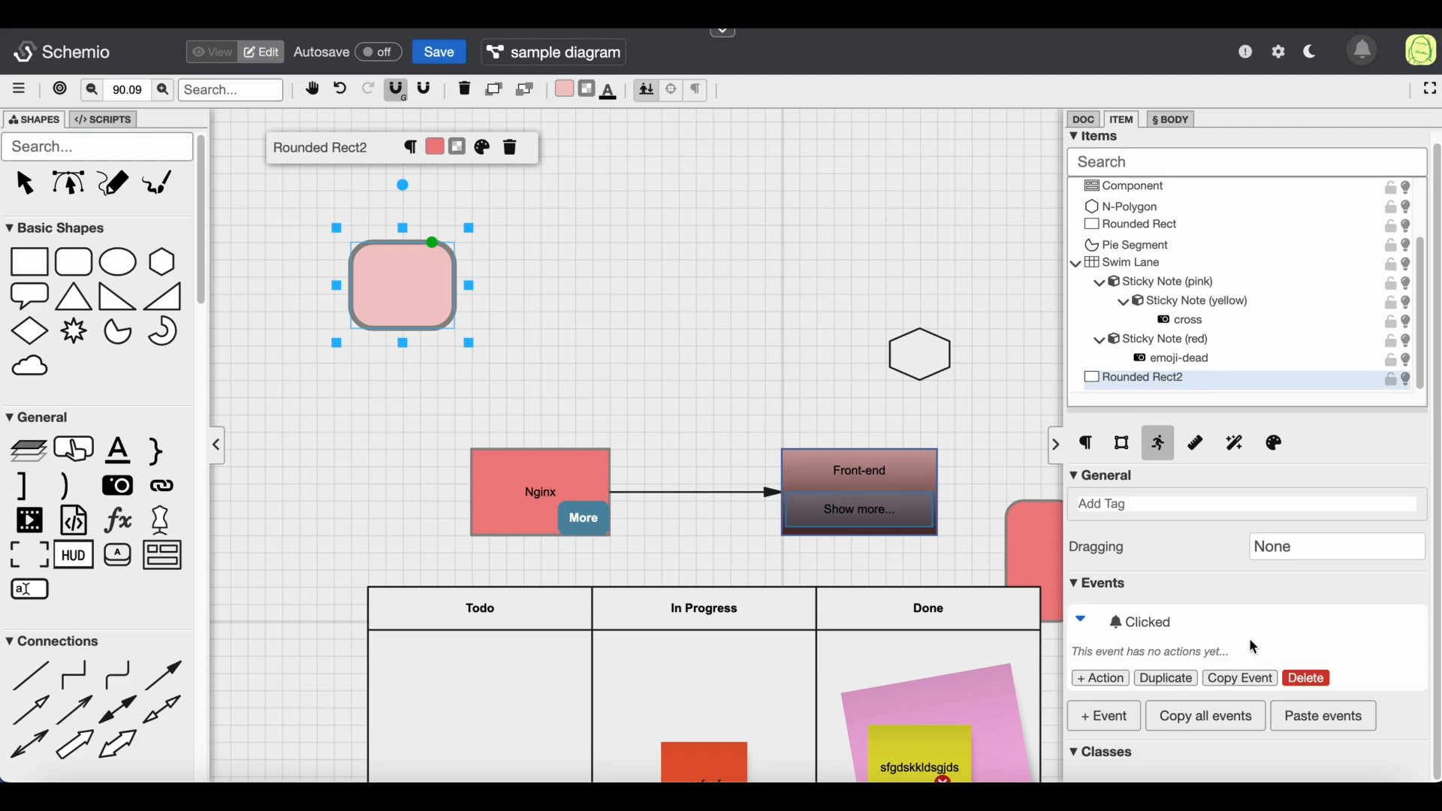
# Add an action to the Clicked event that hides the rounded rectangle itself with the Hide (animated) function
pyautogui.click(1163, 623)
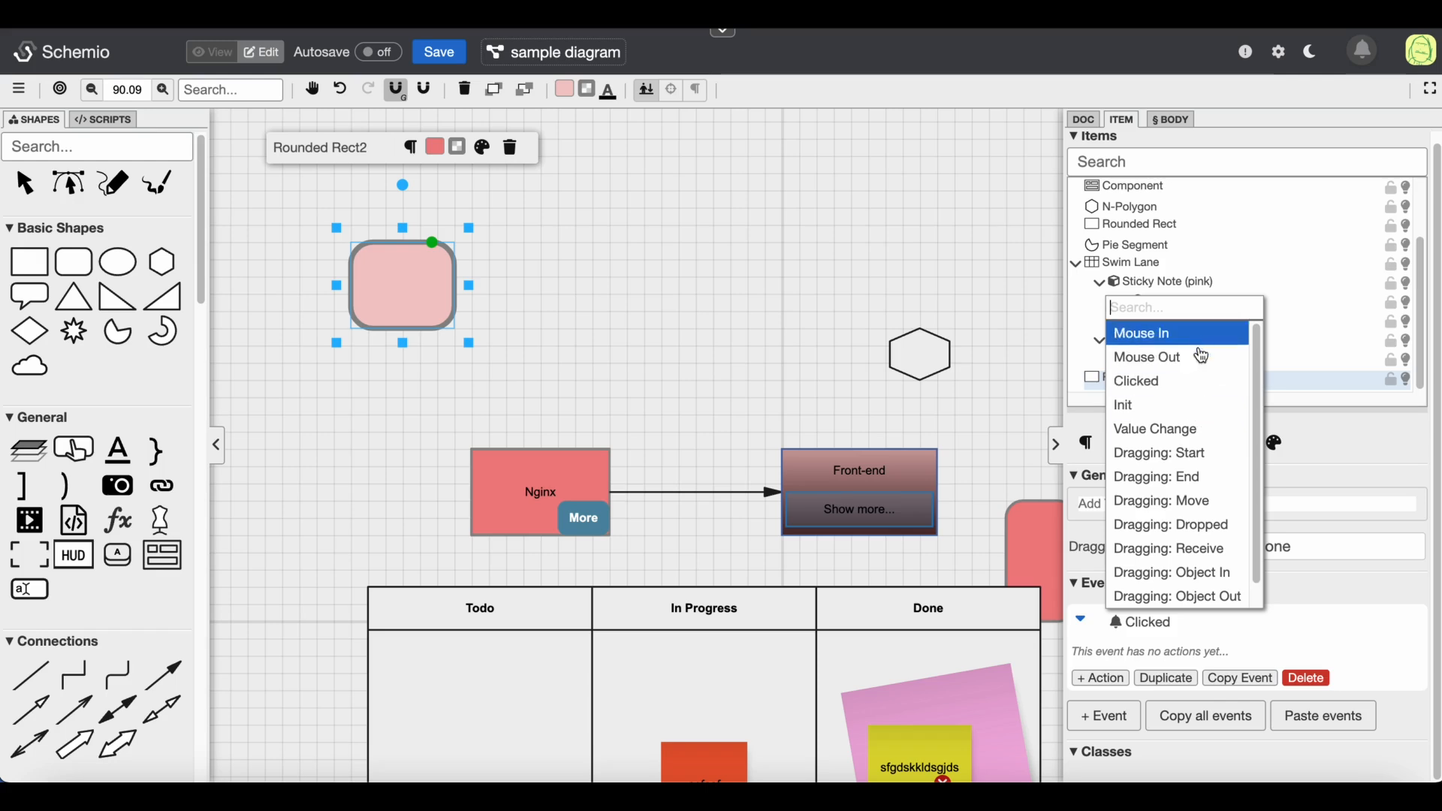
pyautogui.click(1348, 602)
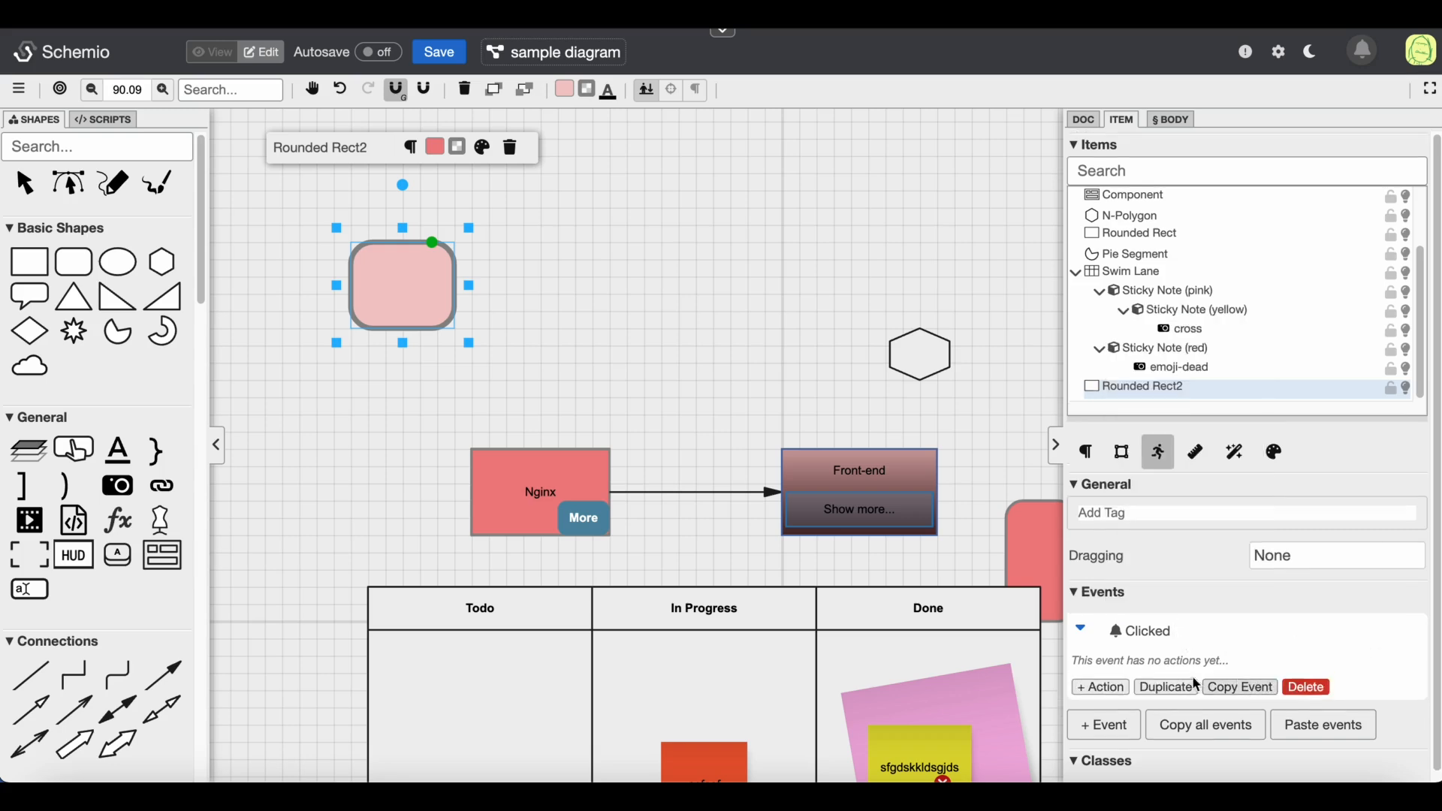
pyautogui.click(1107, 689)
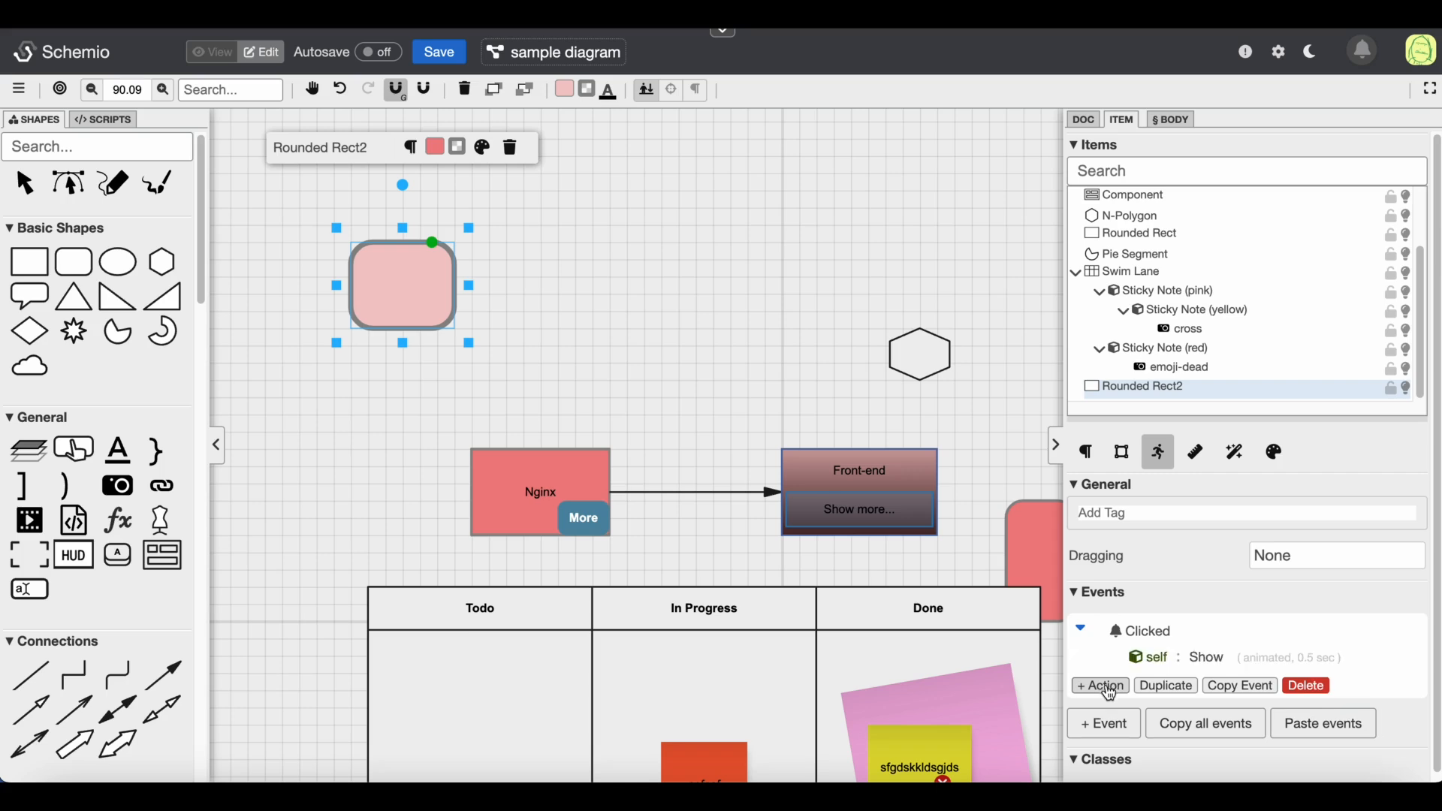
pyautogui.click(1210, 660)
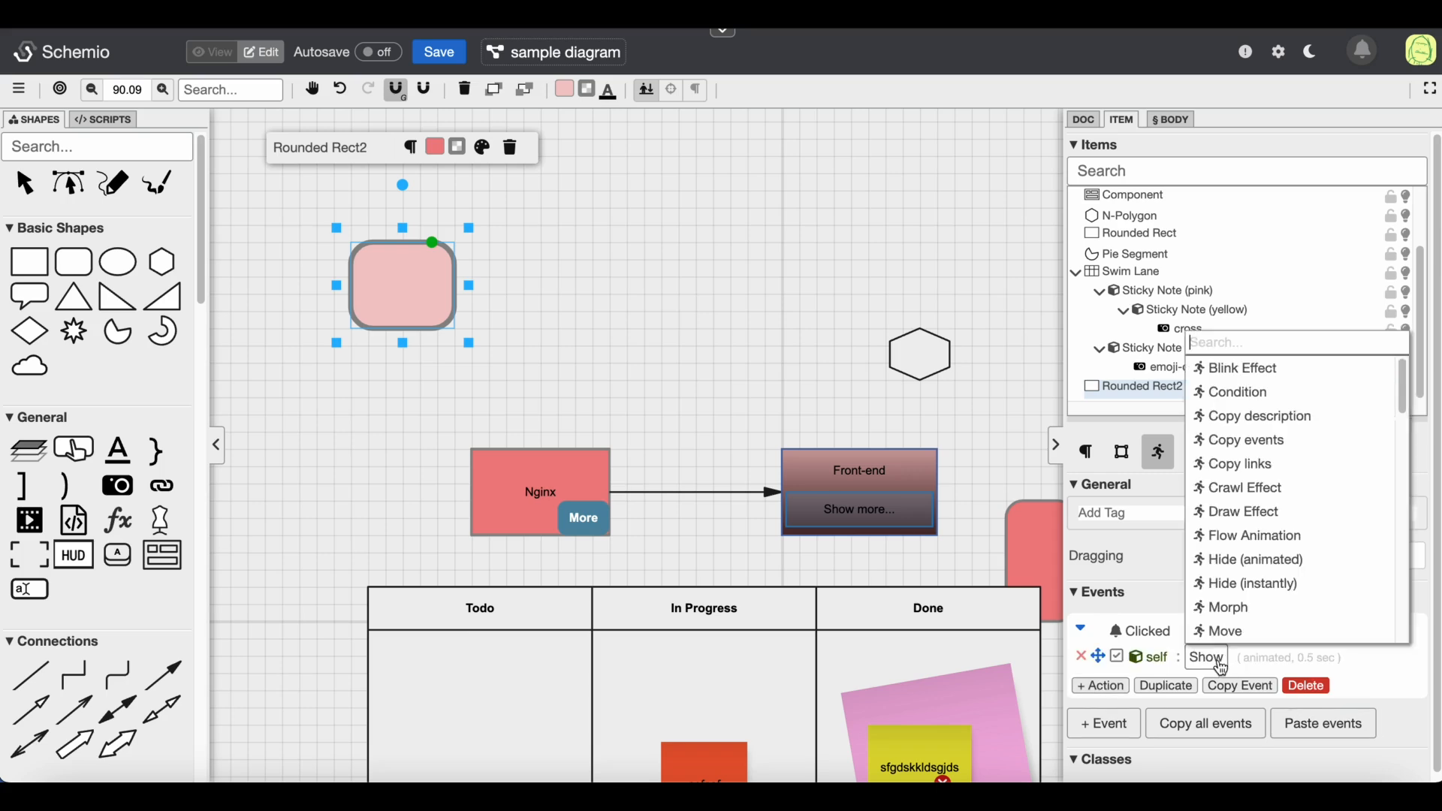
pyautogui.write('hide')
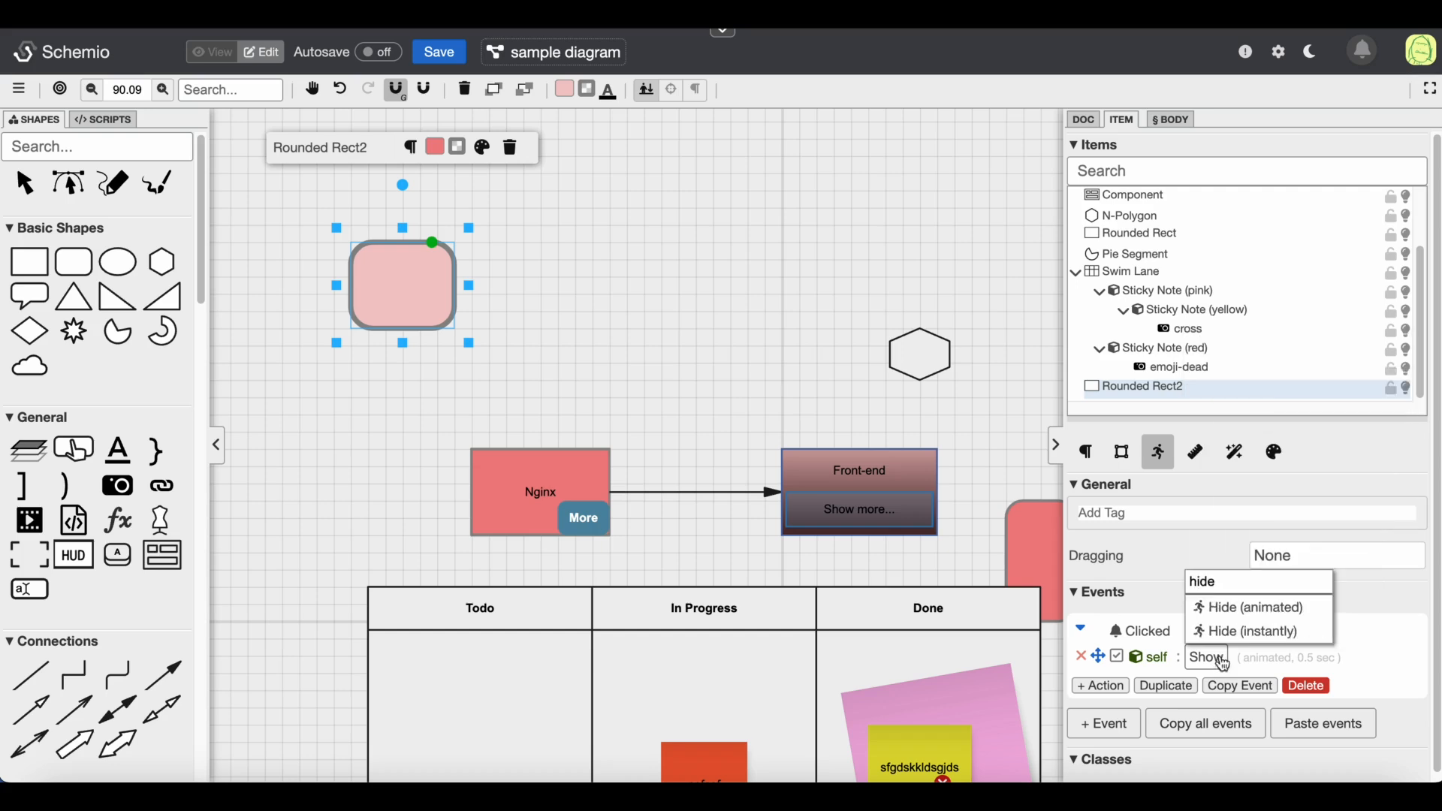
pyautogui.click(1248, 607)
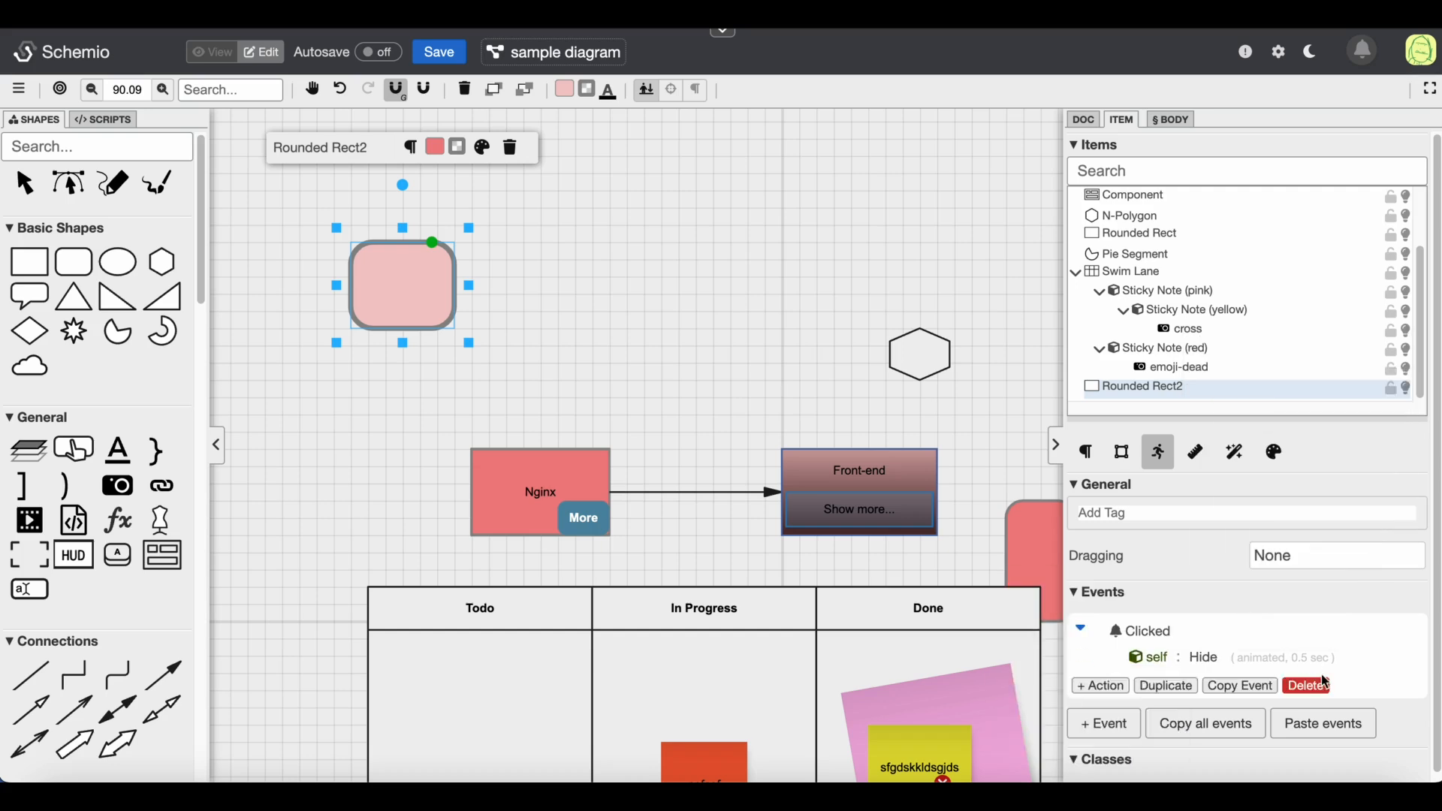
# Switch to view mode, click the rounded rectangle to test the hide action, and return to edit mode
pyautogui.click(220, 53)
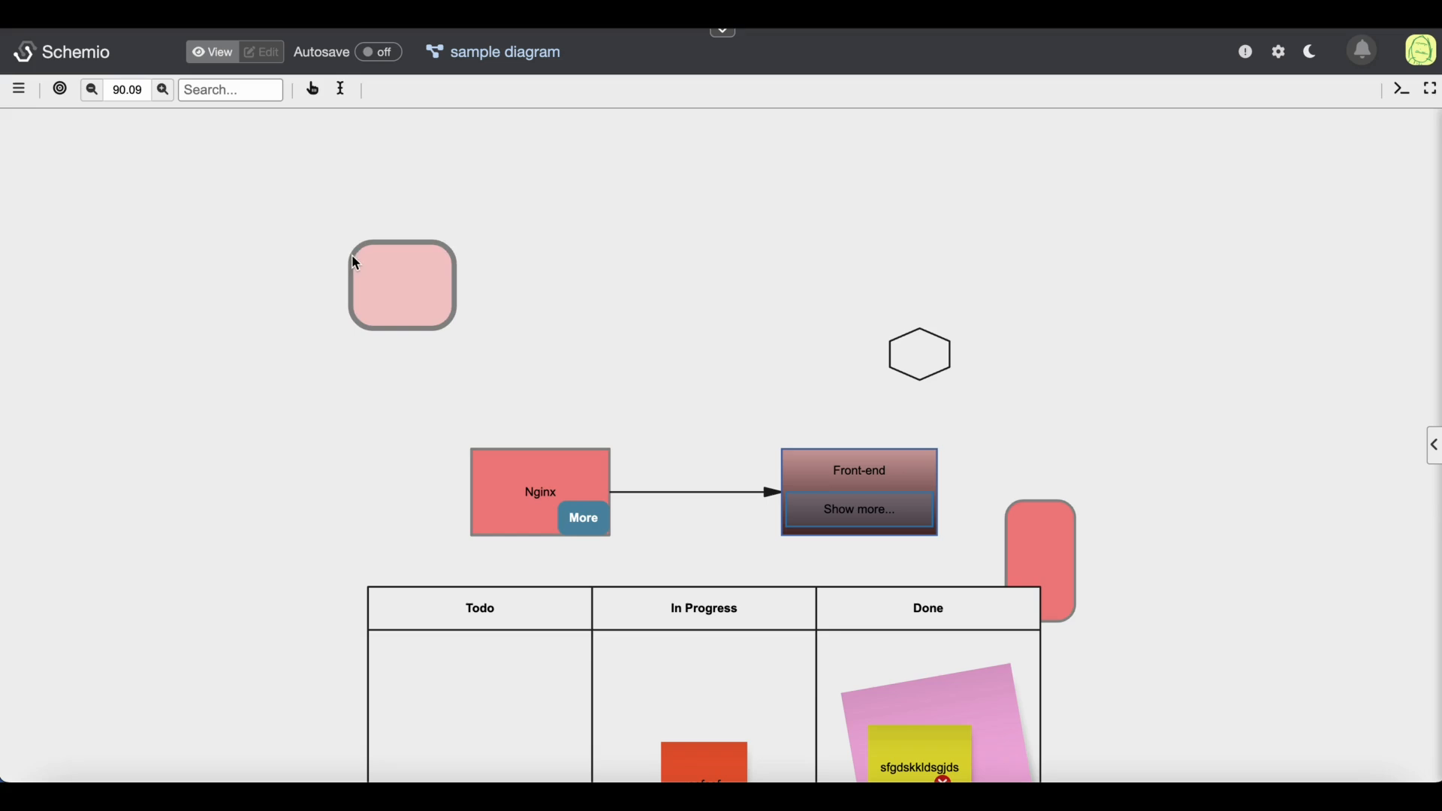
pyautogui.click(356, 263)
pyautogui.click(272, 50)
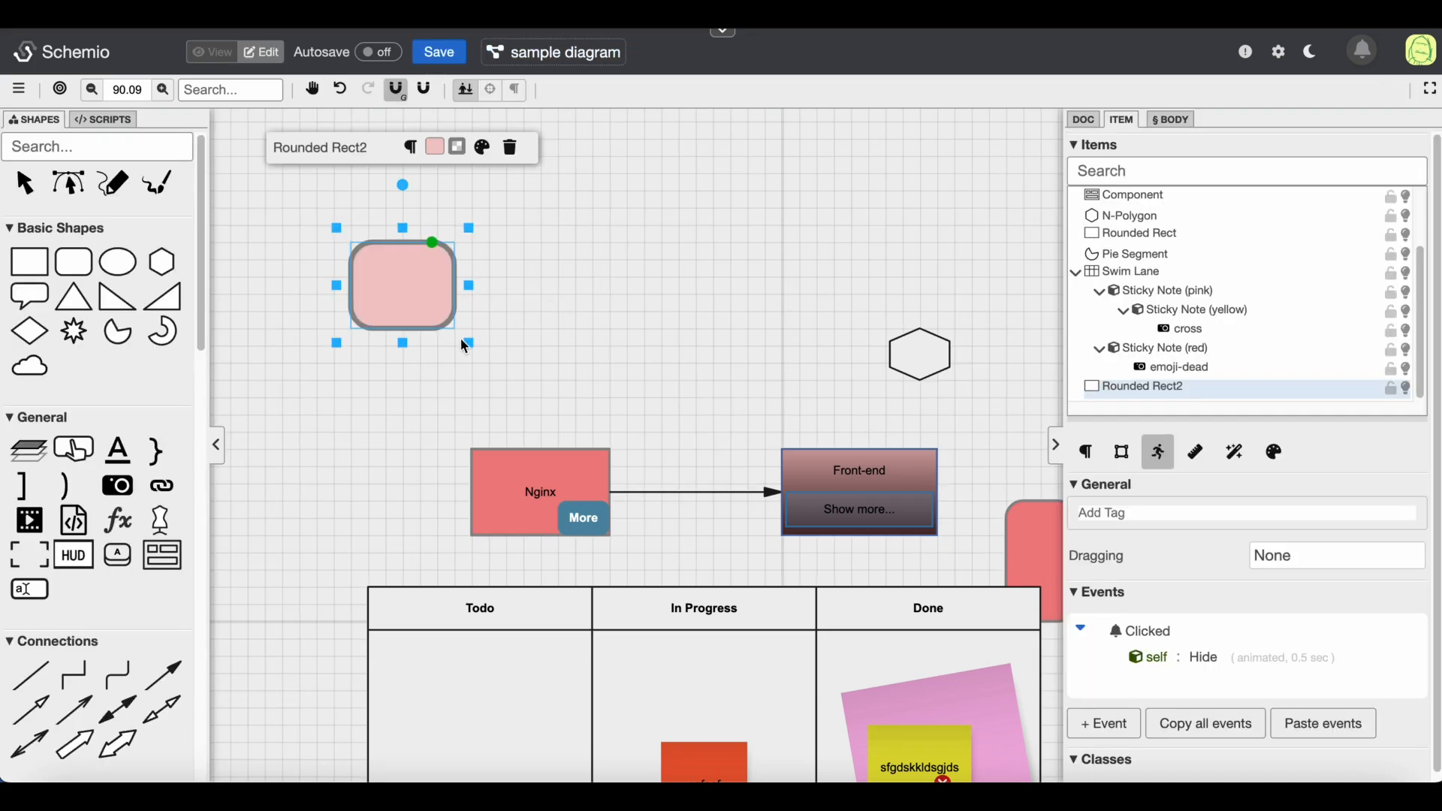
# Shrink the rounded rectangle down to a small round button
pyautogui.moveTo(474, 351); pyautogui.dragTo(407, 291)
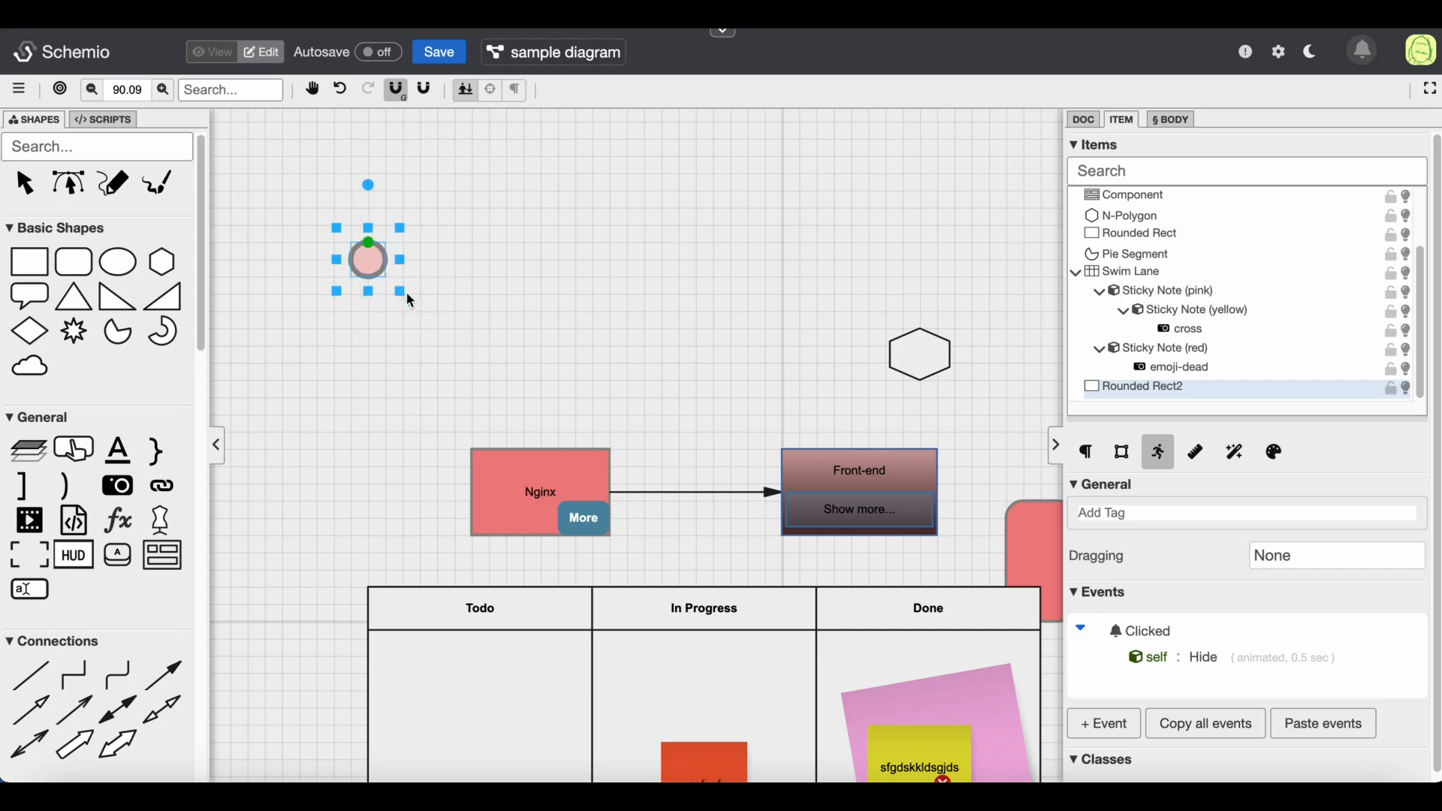
pyautogui.click(427, 342)
# Draw a large rounded rectangle to the right of the small button
pyautogui.click(74, 263)
pyautogui.moveTo(403, 208); pyautogui.dragTo(738, 361)
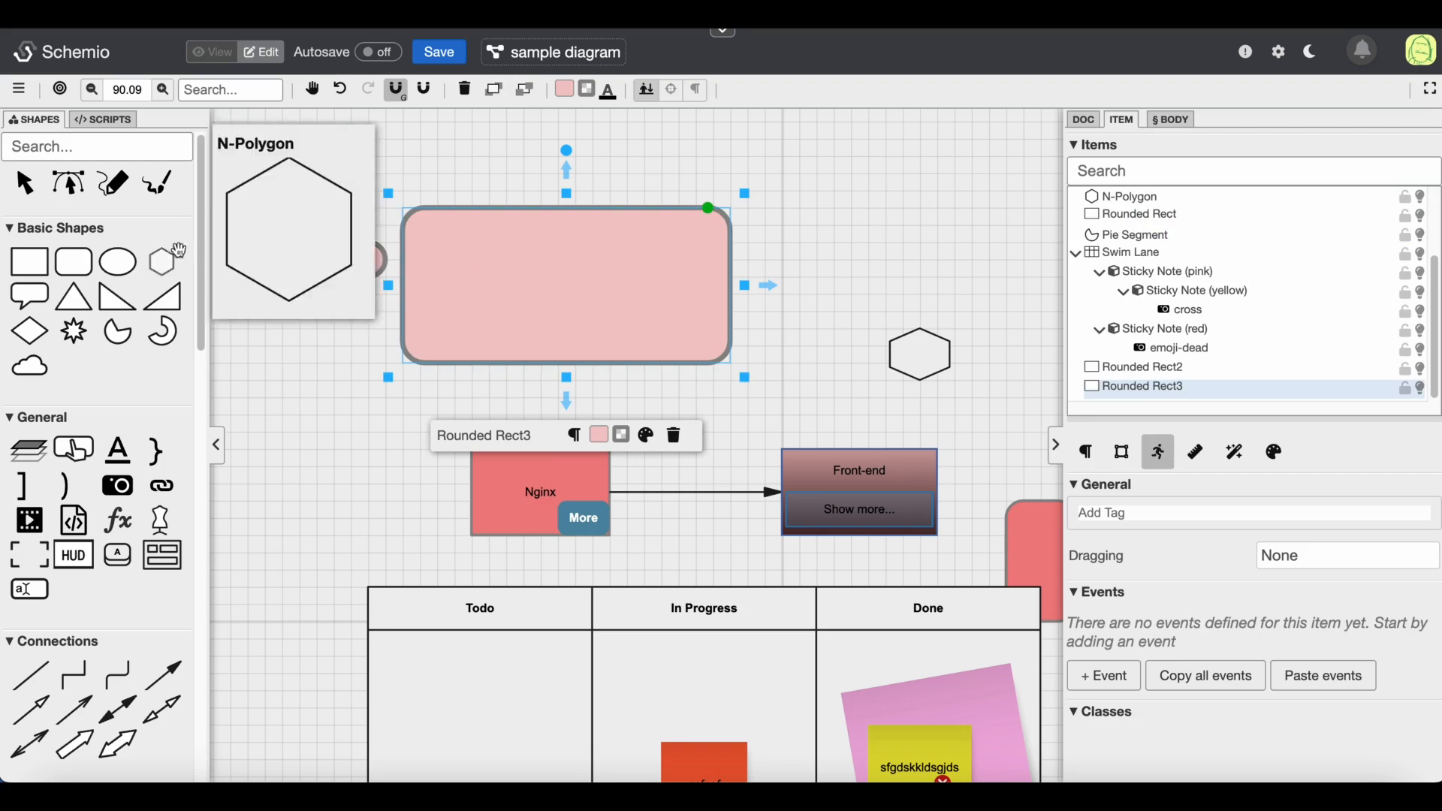
# Draw a small rounded rectangle inside the large rectangle's top-right corner and fill it red, #F65050
pyautogui.click(75, 262)
pyautogui.moveTo(680, 230); pyautogui.dragTo(711, 257)
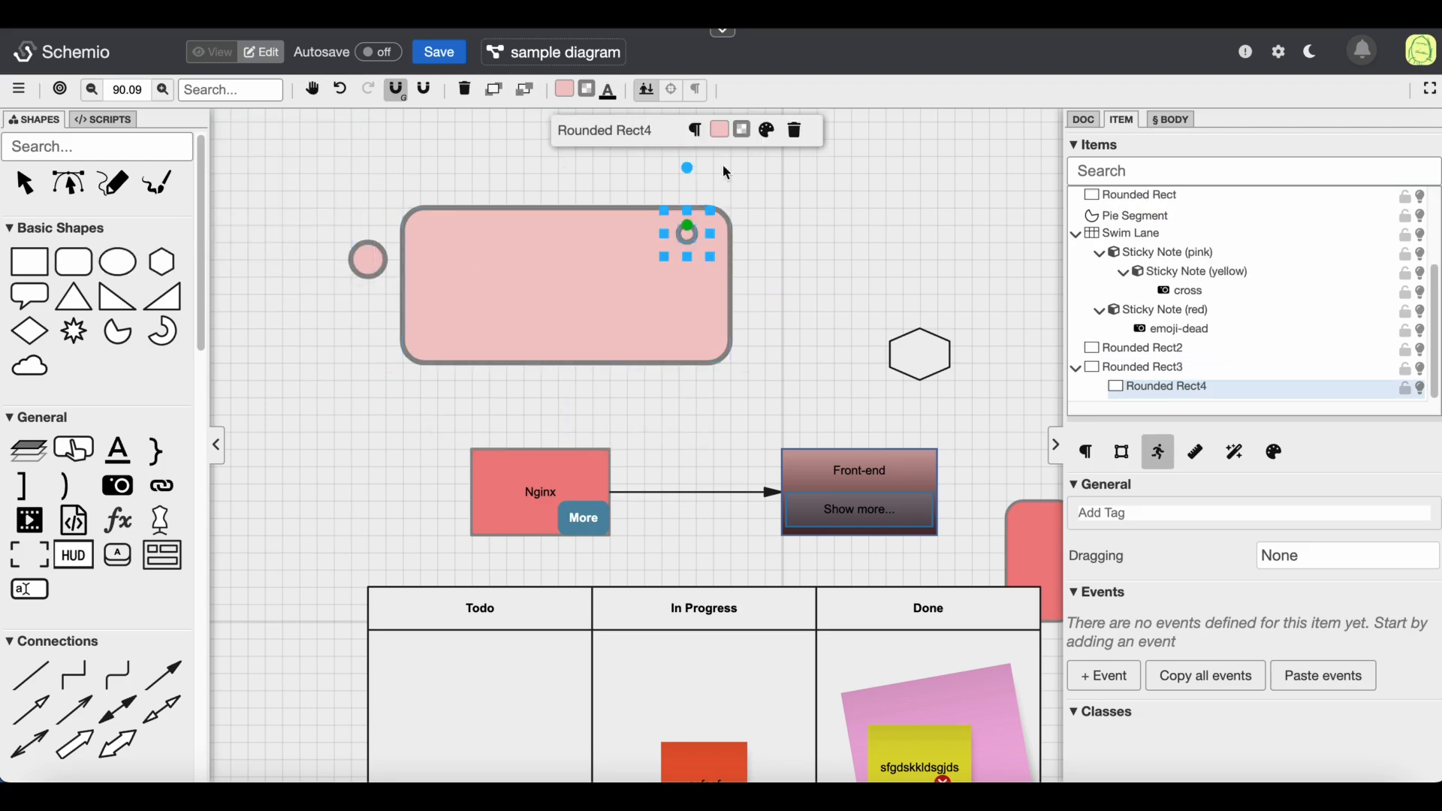
pyautogui.click(720, 130)
pyautogui.moveTo(1095, 330); pyautogui.dragTo(1130, 304)
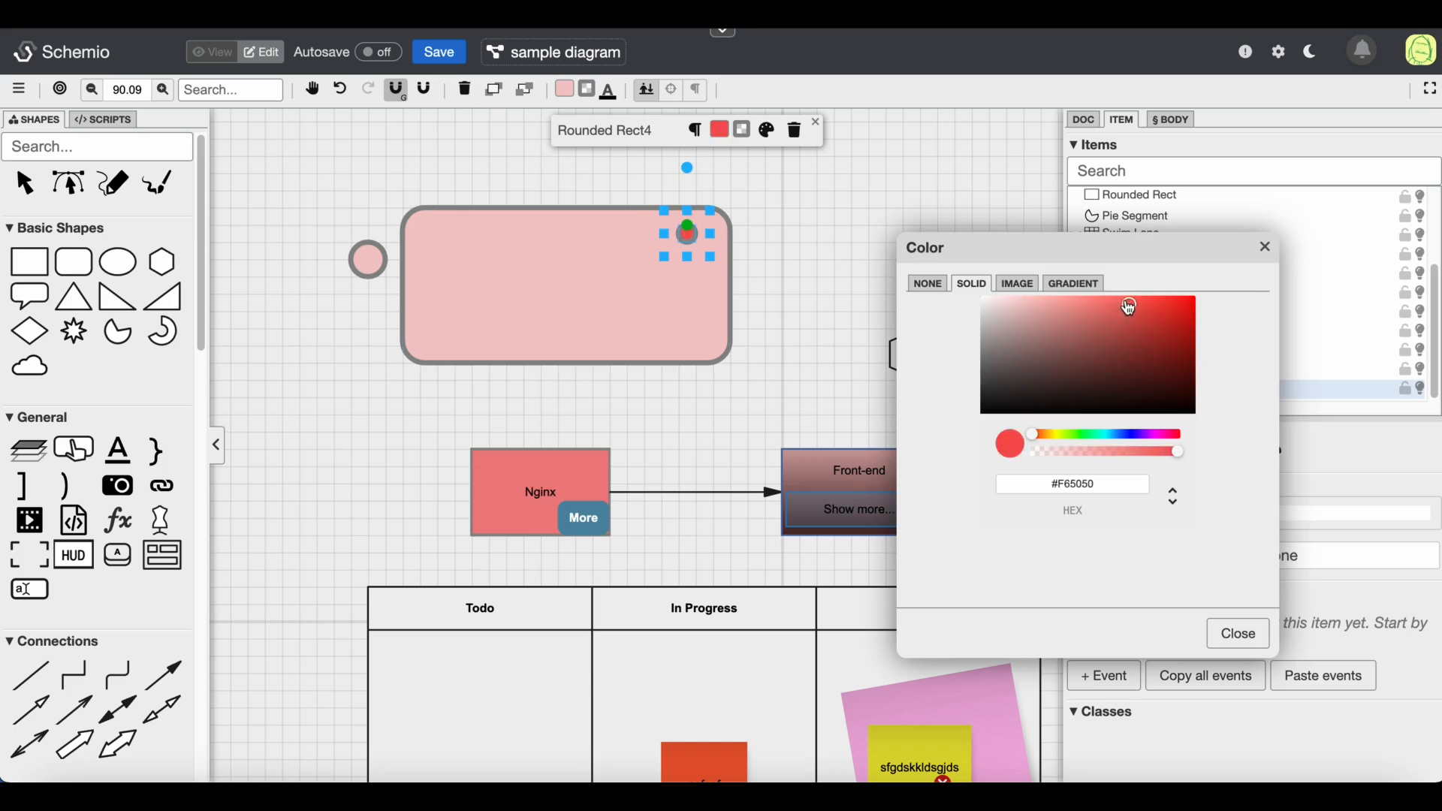
pyautogui.click(1237, 634)
# Set the small red rectangle's stroke size to 0
pyautogui.click(588, 88)
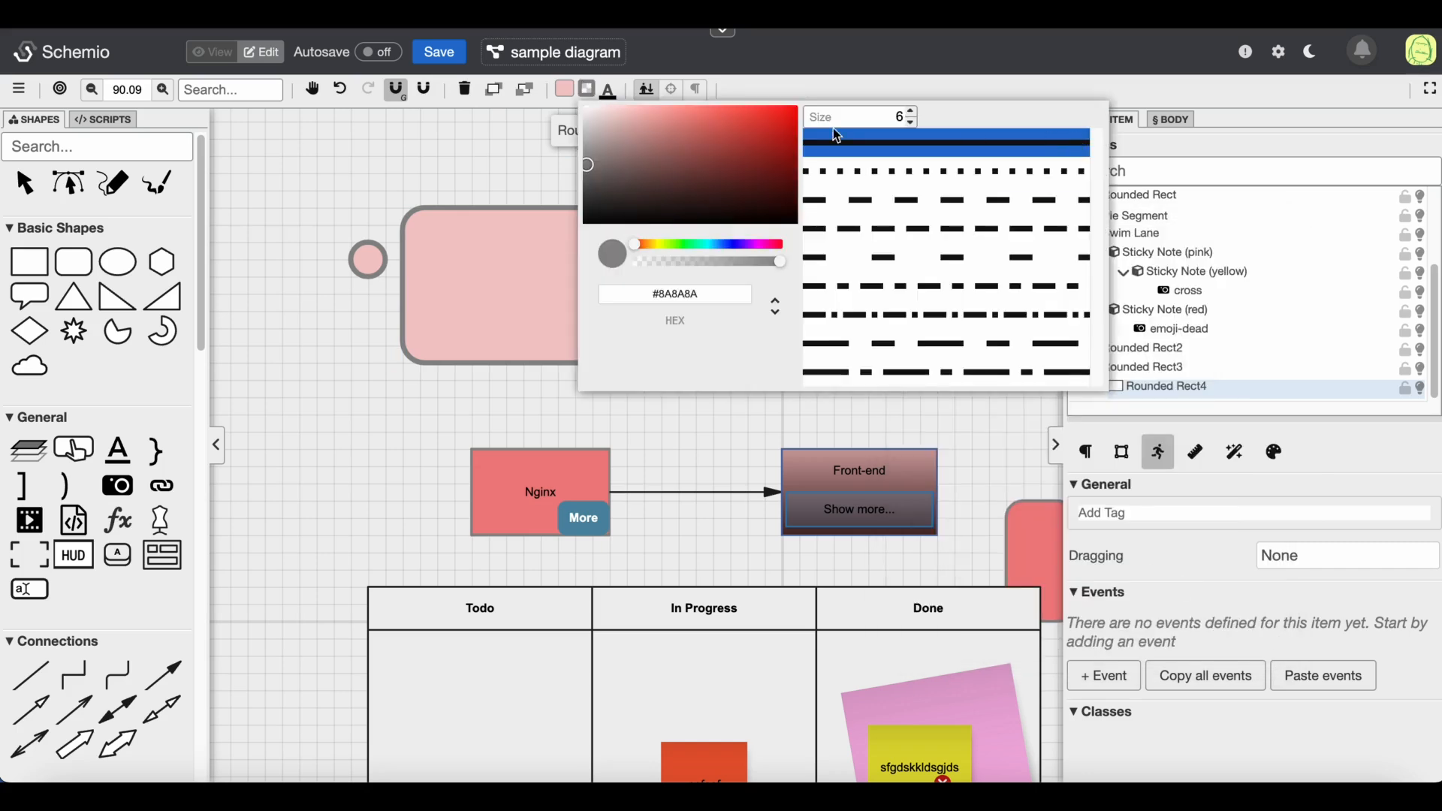
pyautogui.click(911, 124)
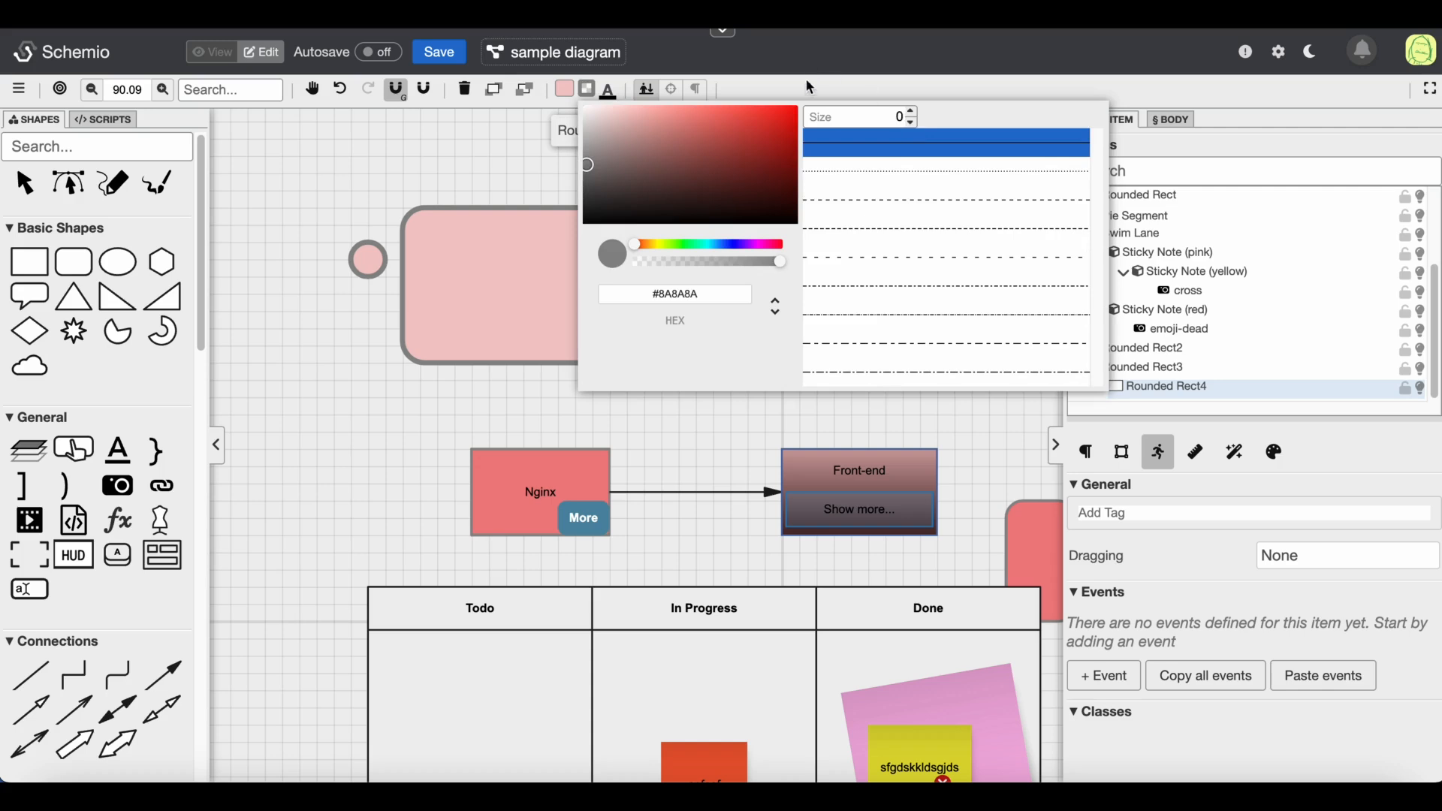
pyautogui.click(849, 231)
pyautogui.click(772, 280)
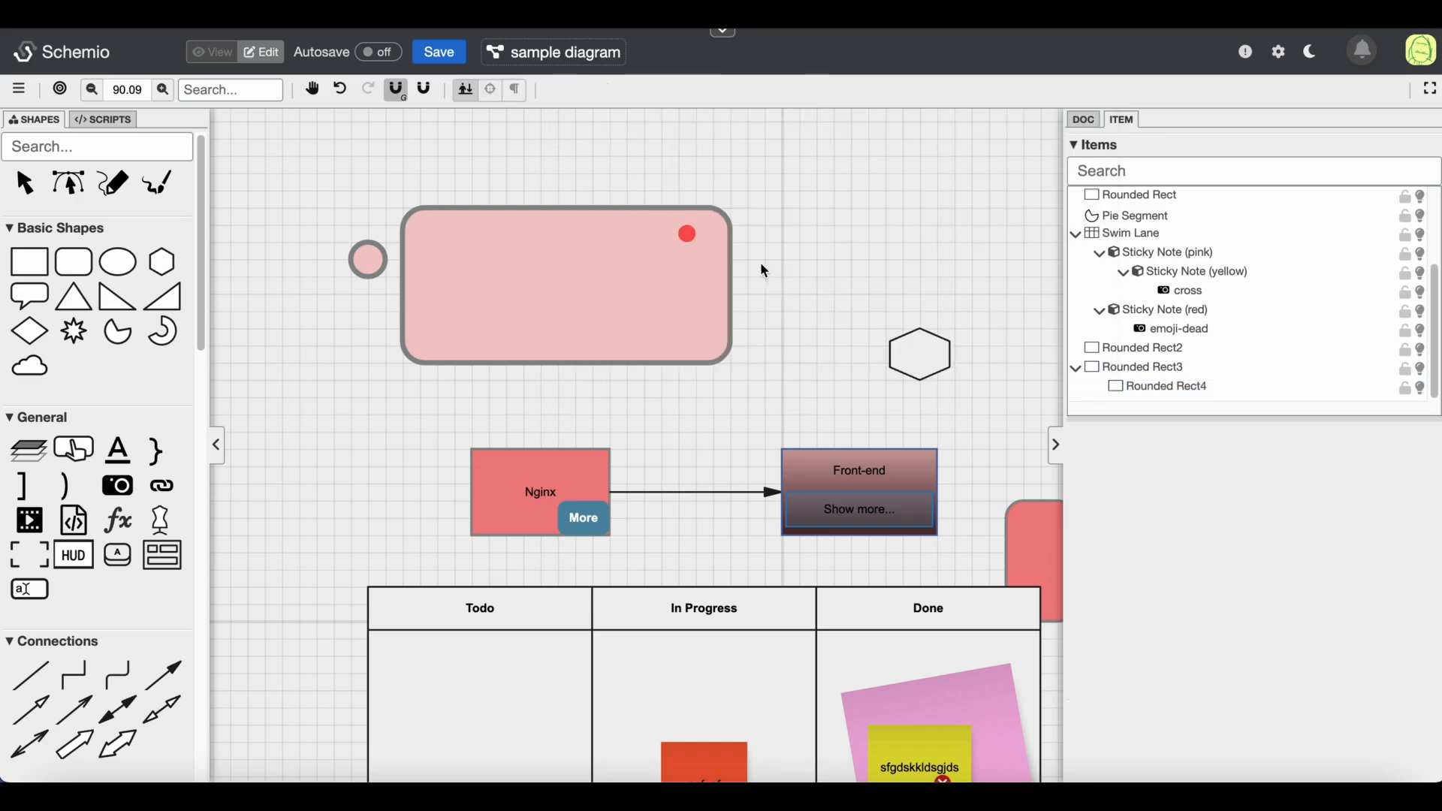
# Move the red dot slightly to the right within the large rectangle's corner
pyautogui.moveTo(691, 236); pyautogui.dragTo(708, 237)
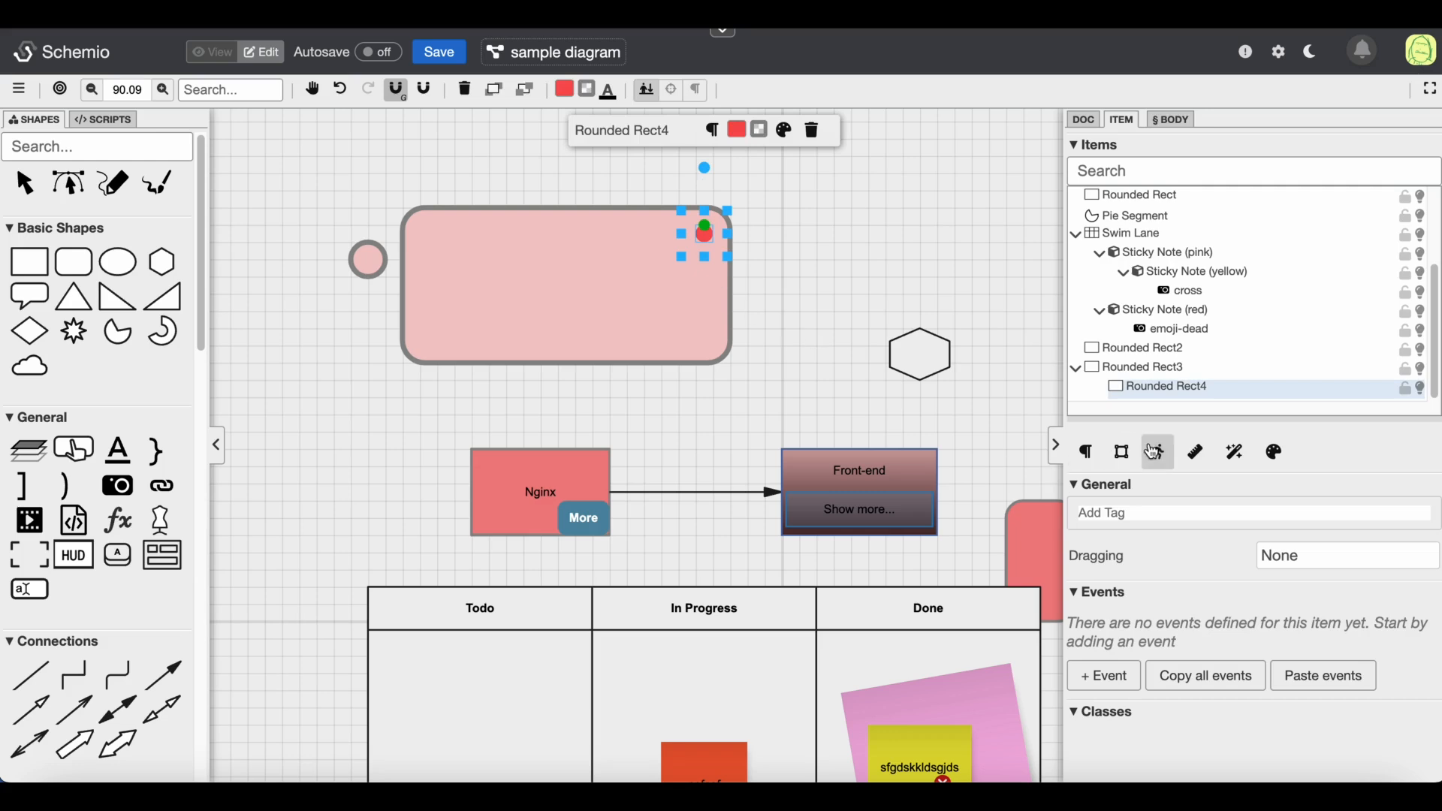
pyautogui.moveTo(705, 232)
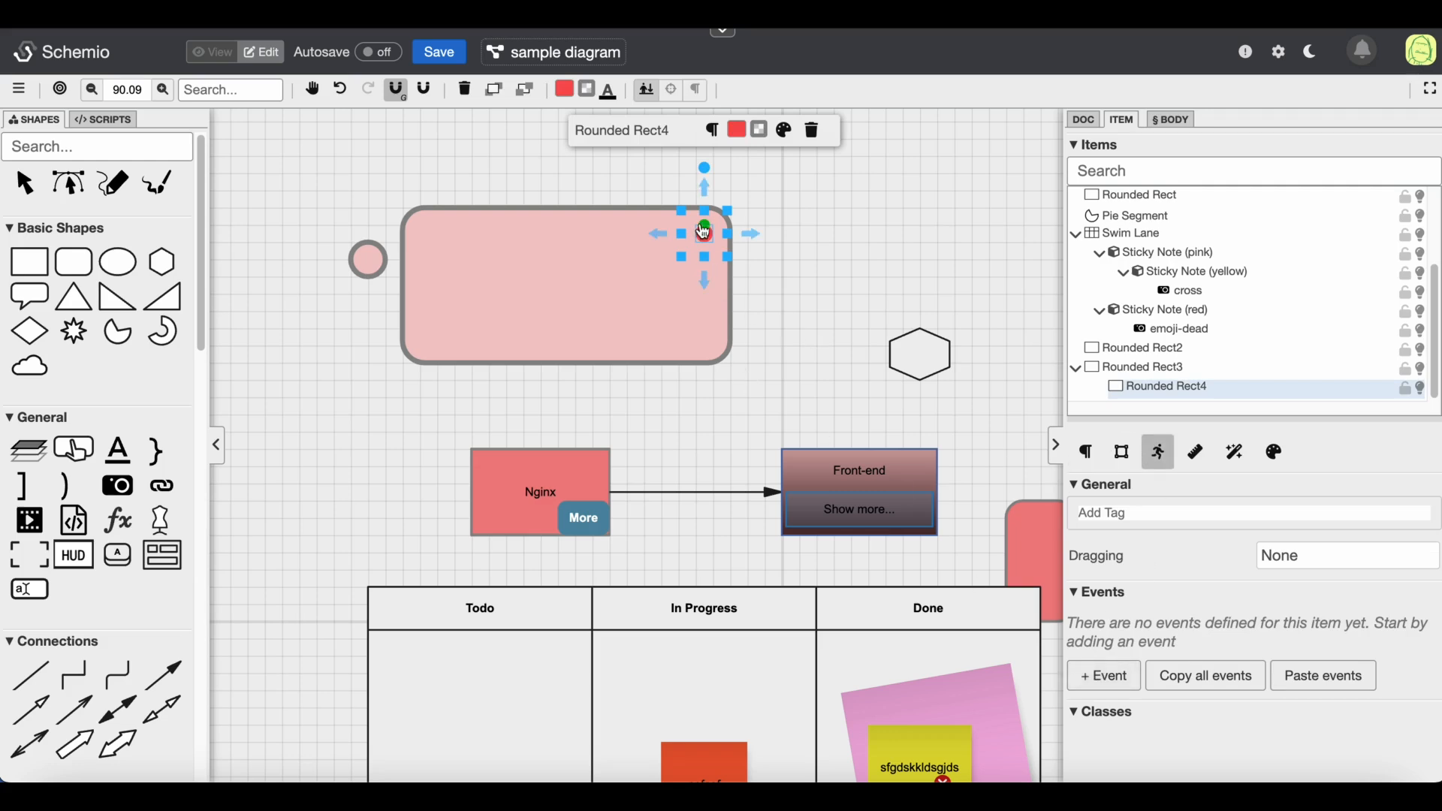
# Add a Clicked event to the red dot whose action hides the large rounded rectangle with Hide (animated)
pyautogui.click(1104, 676)
pyautogui.click(1101, 685)
pyautogui.click(1153, 664)
pyautogui.click(1149, 665)
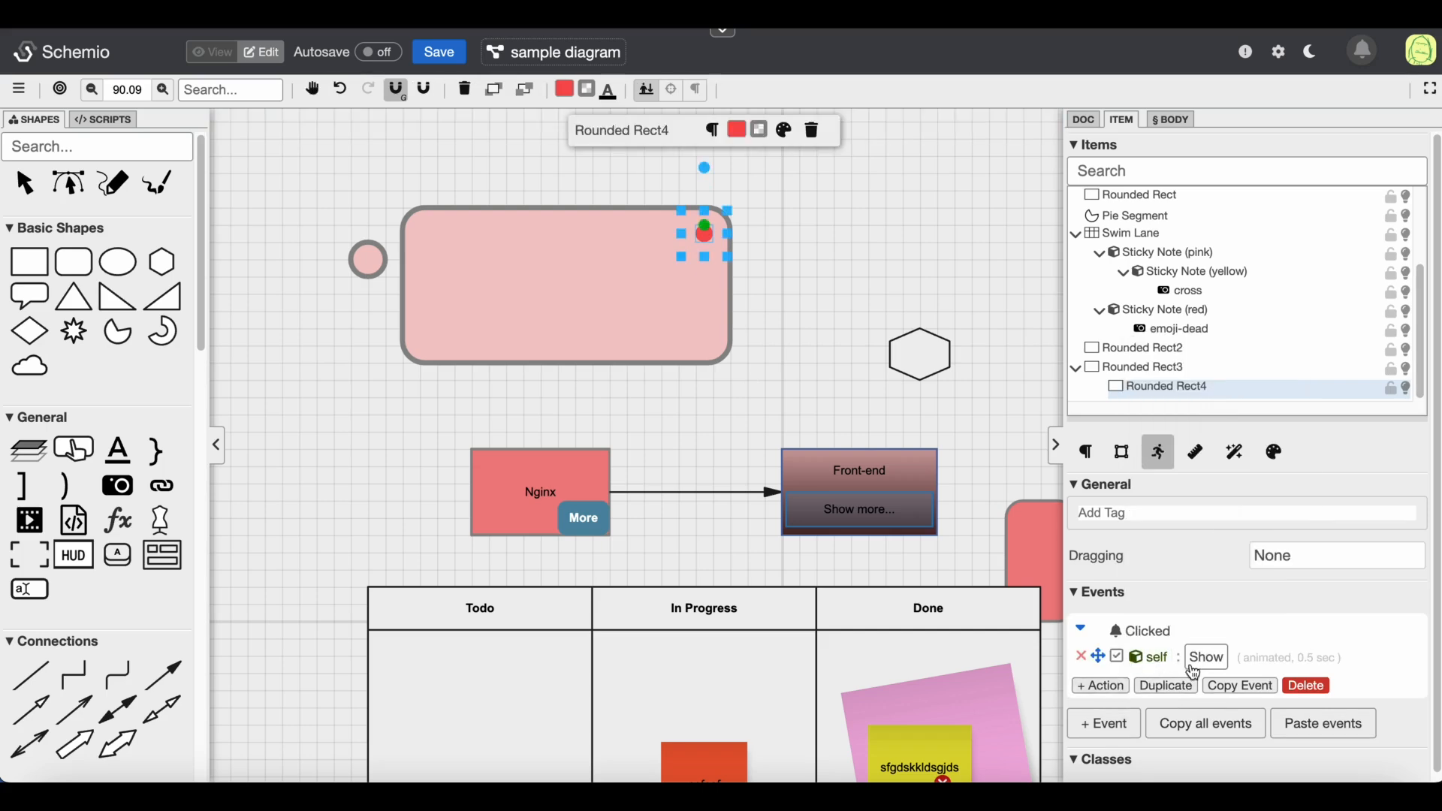
pyautogui.moveTo(1156, 661)
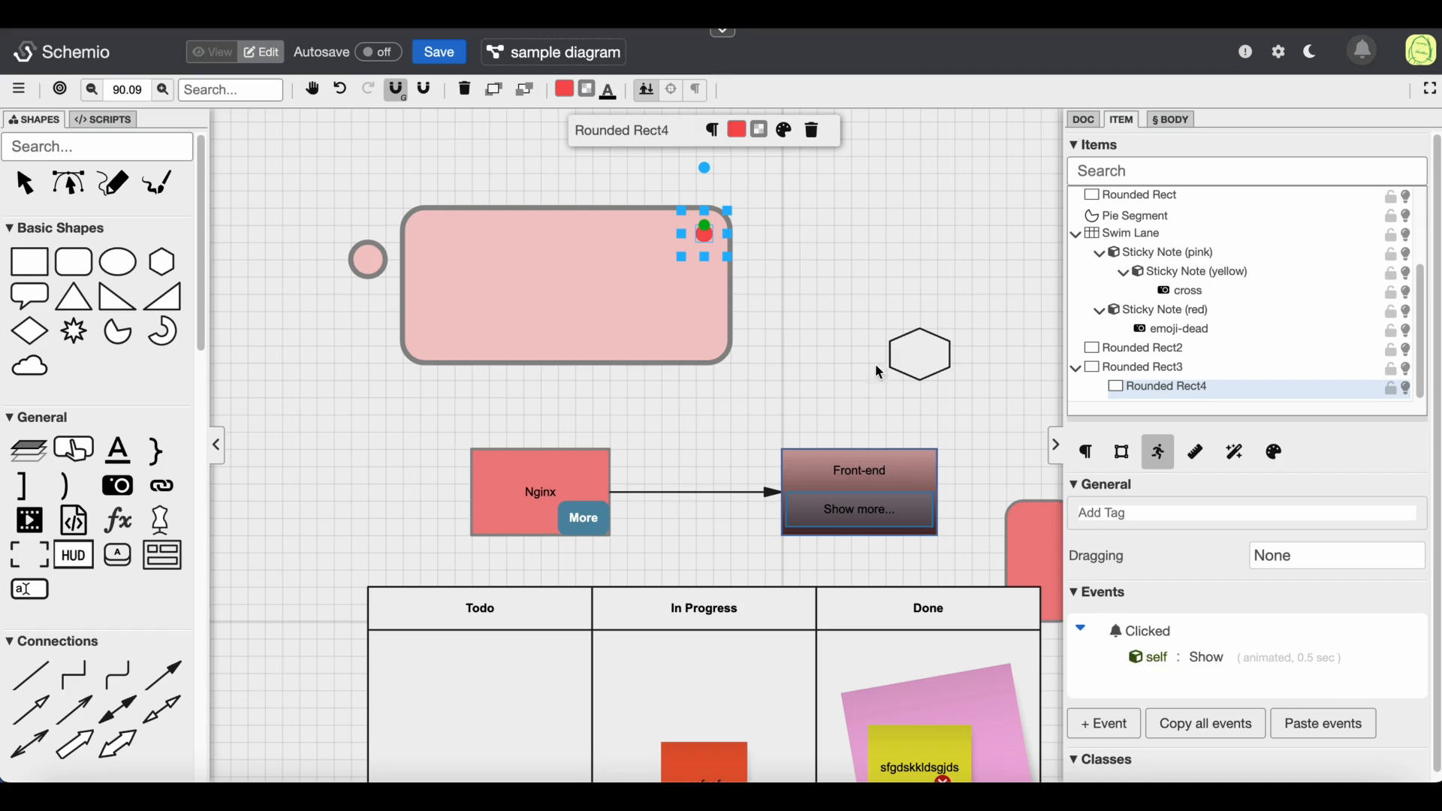
pyautogui.click(1165, 667)
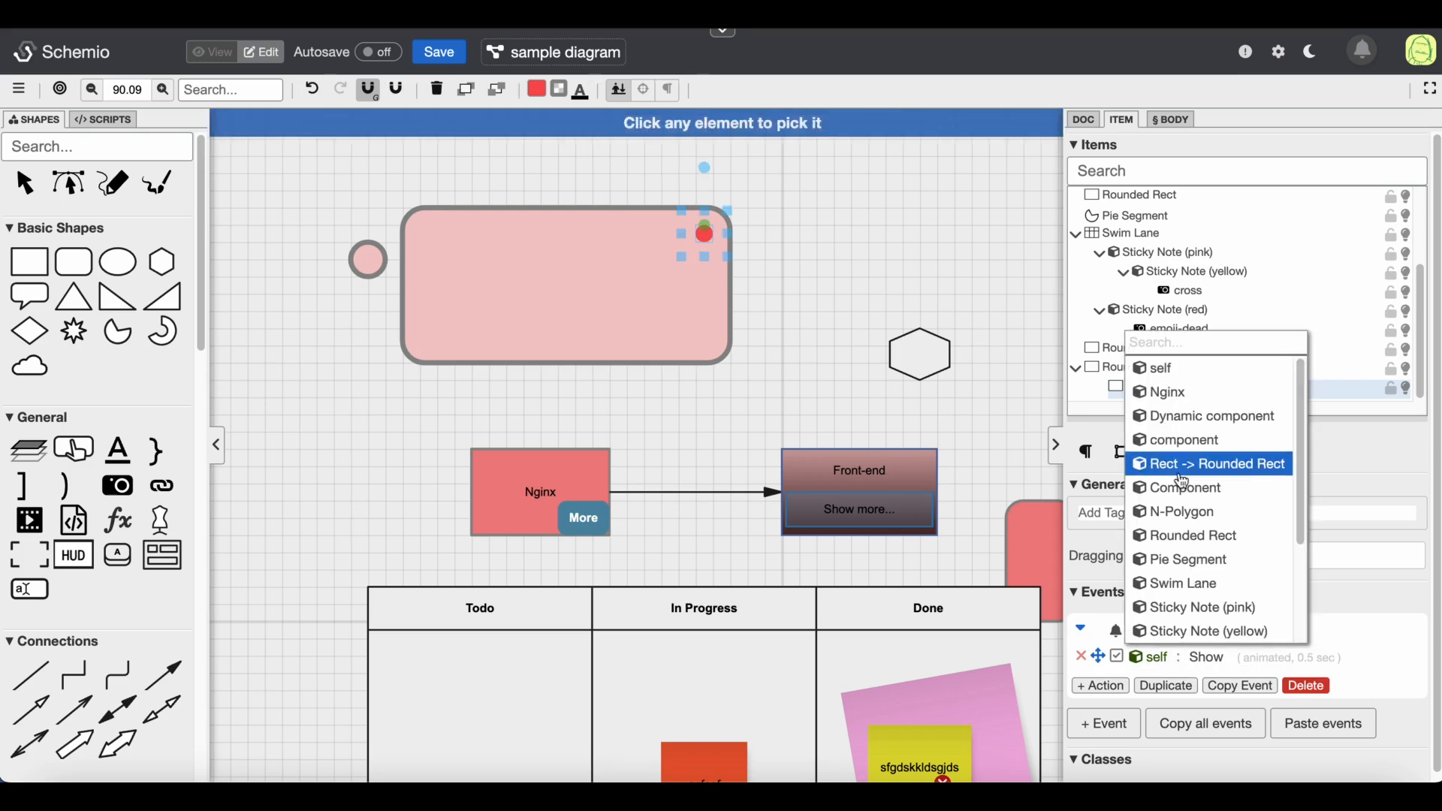
pyautogui.click(561, 259)
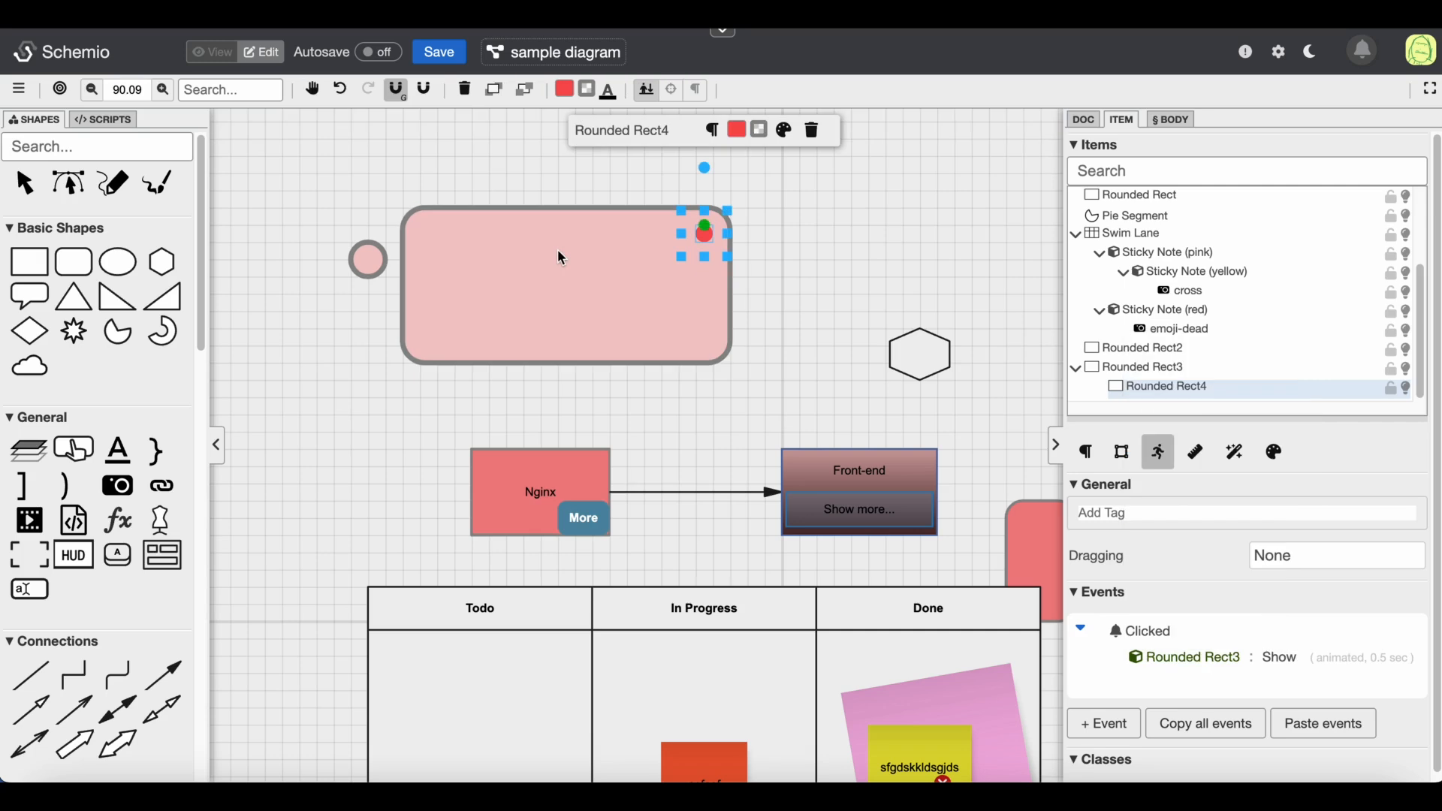
pyautogui.click(1283, 660)
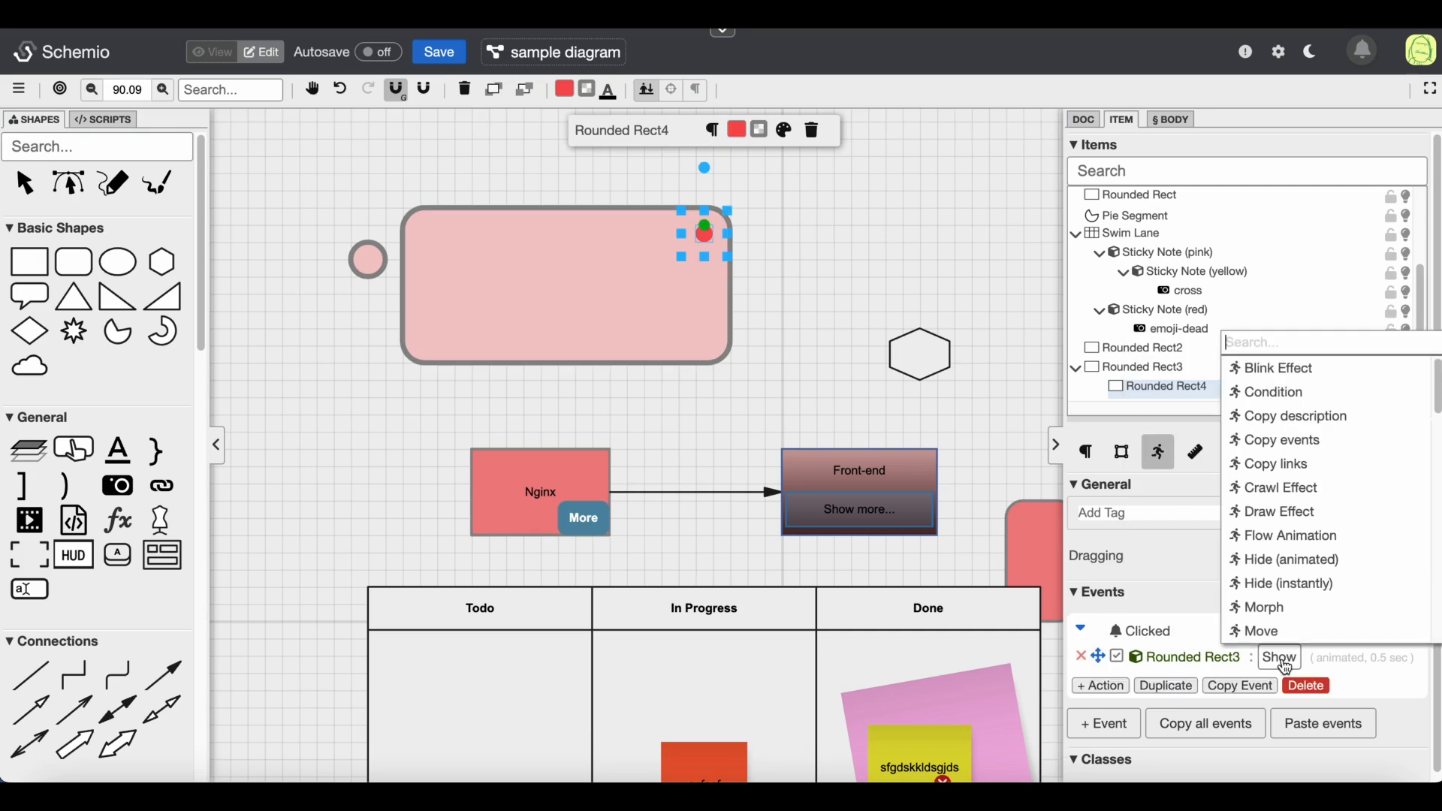
pyautogui.write('hide')
pyautogui.press('Return')
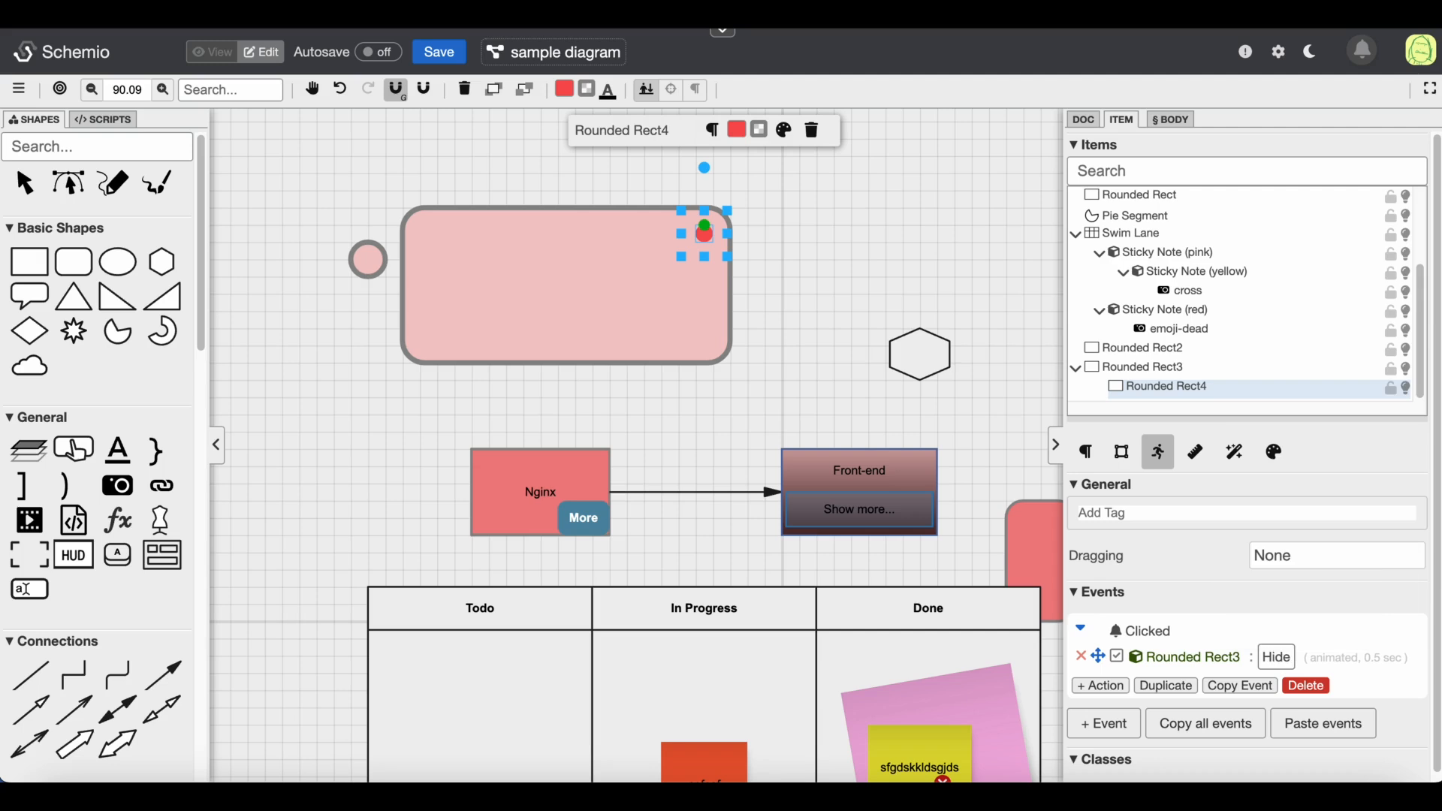
# Switch to view mode, click the red dot to test hiding the large rectangle, and return to edit mode
pyautogui.click(212, 52)
pyautogui.click(706, 234)
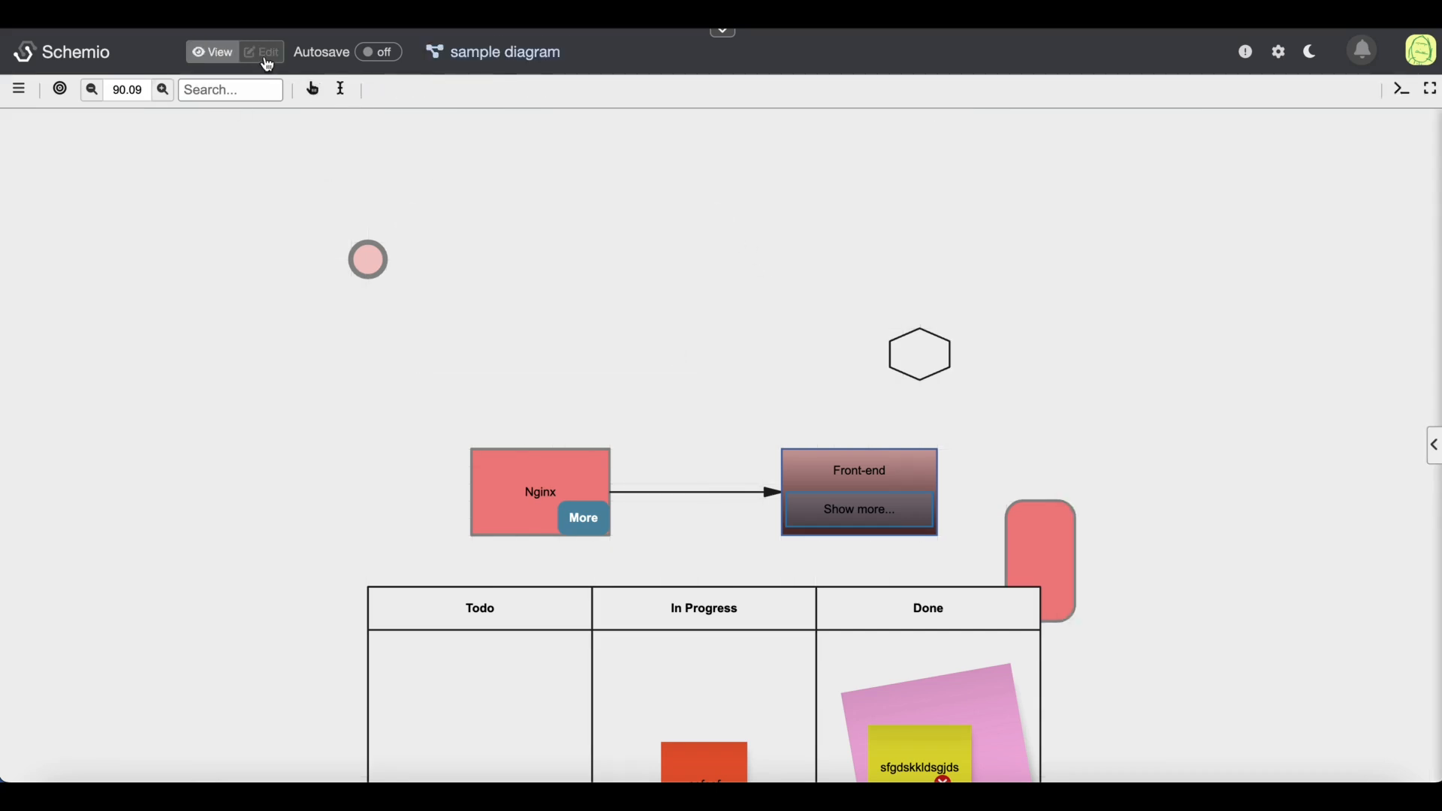
pyautogui.click(263, 51)
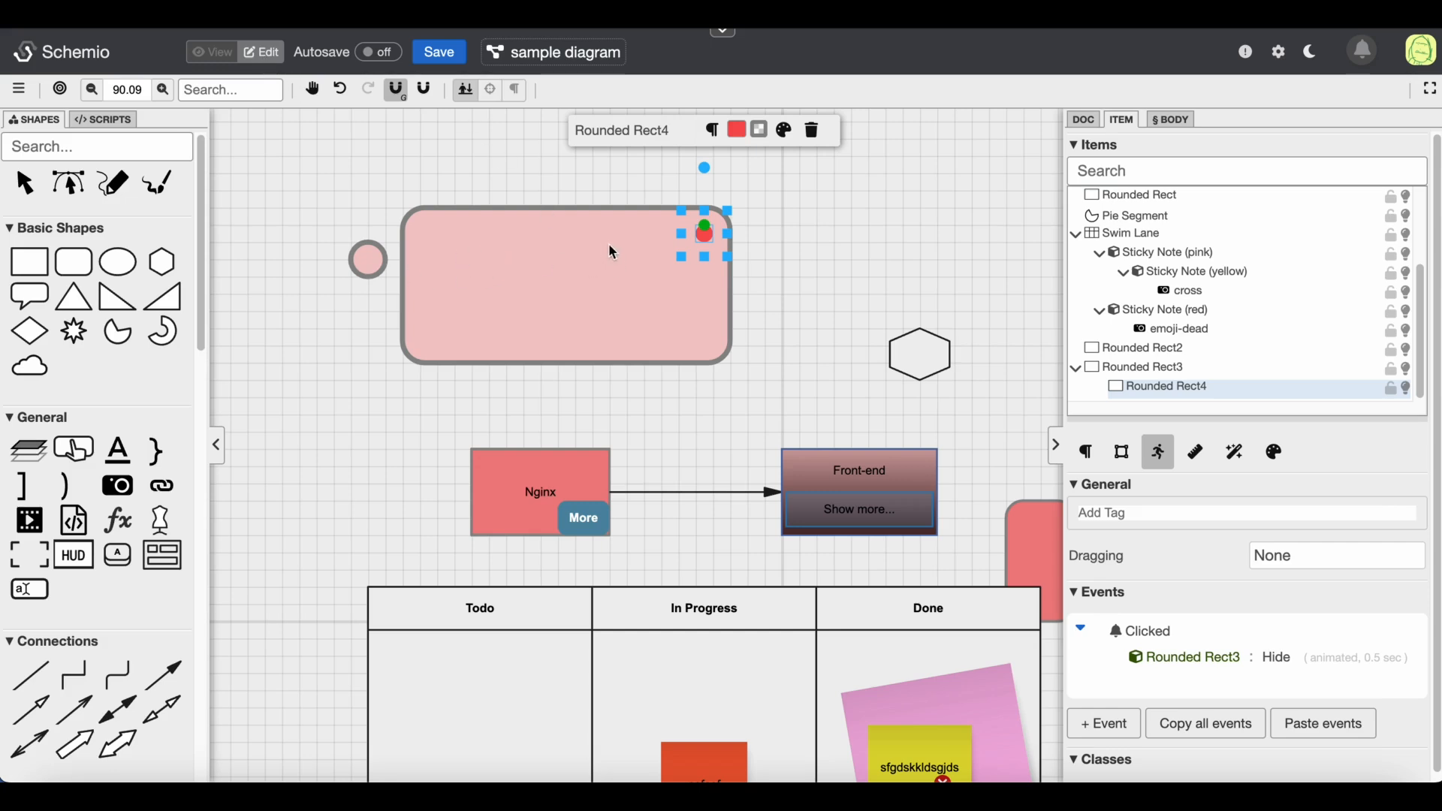
# Enter the text "sfgjhdskjgds sdgds gds gds gads gdas gsad" inside the large rounded rectangle
pyautogui.doubleClick(544, 258)
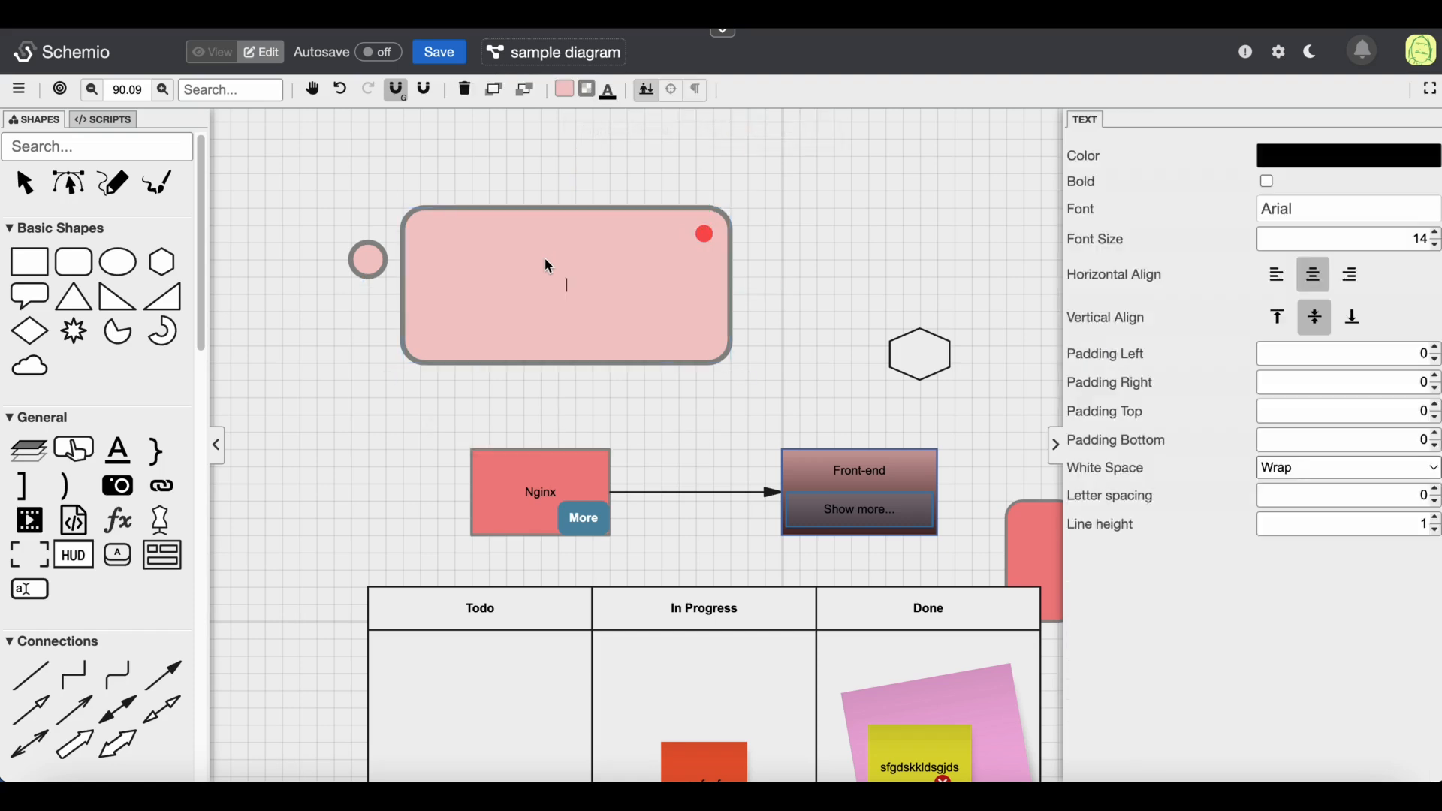
pyautogui.write('sfgjhdskjgds sdgds gds gds gads gdas gsad')
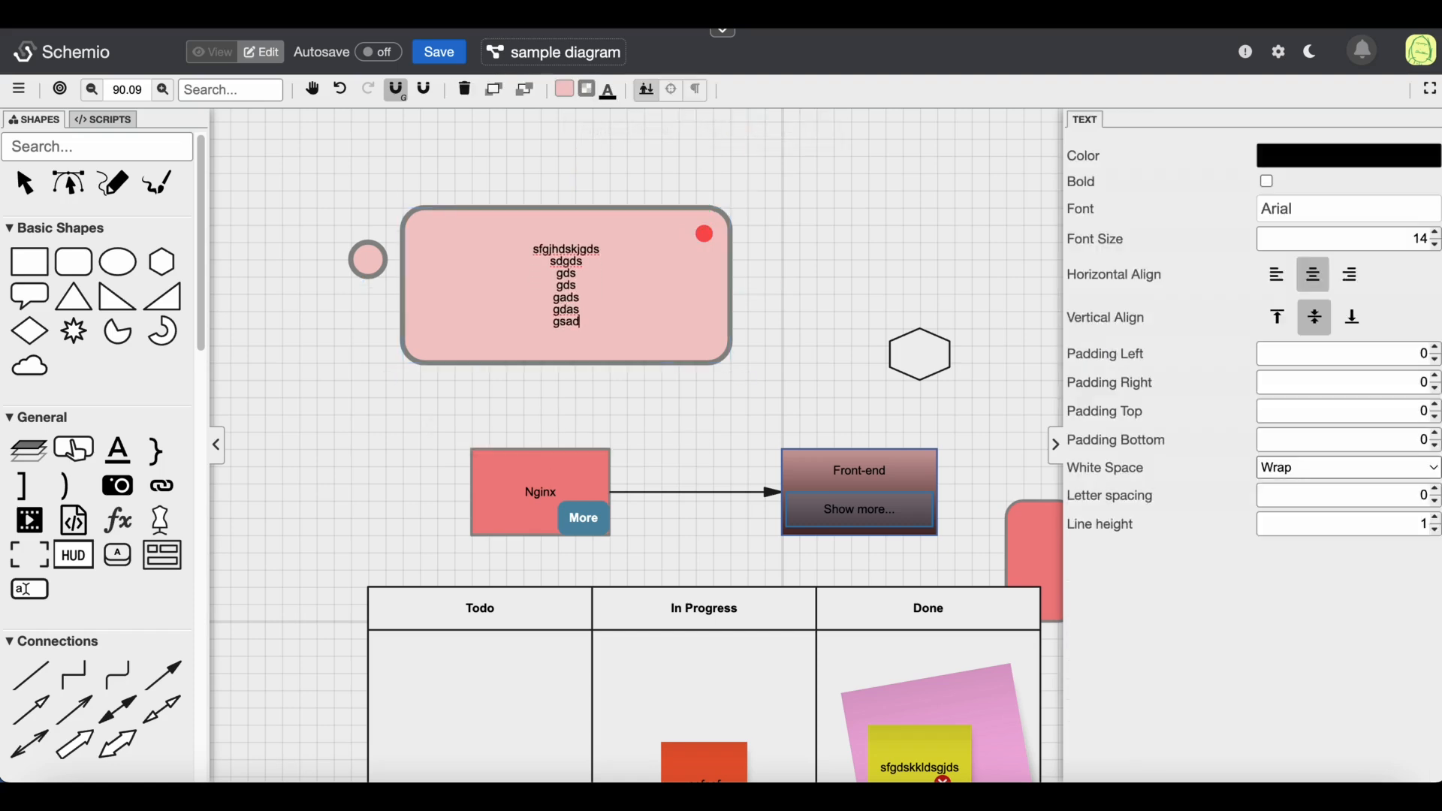
pyautogui.click(557, 162)
# Add an Init event to the large rounded rectangle that hides itself with Hide (instantly)
pyautogui.click(479, 267)
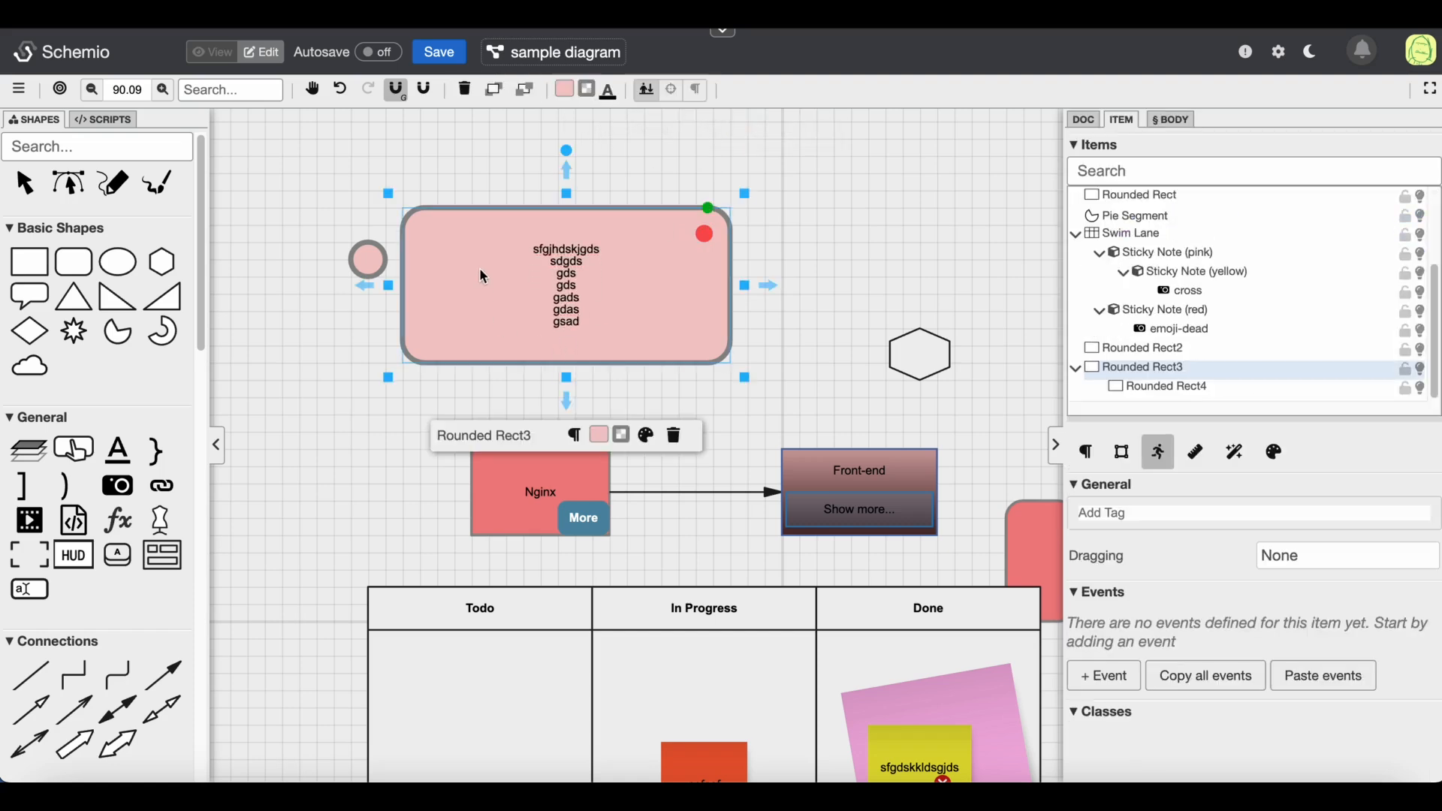
pyautogui.click(1130, 678)
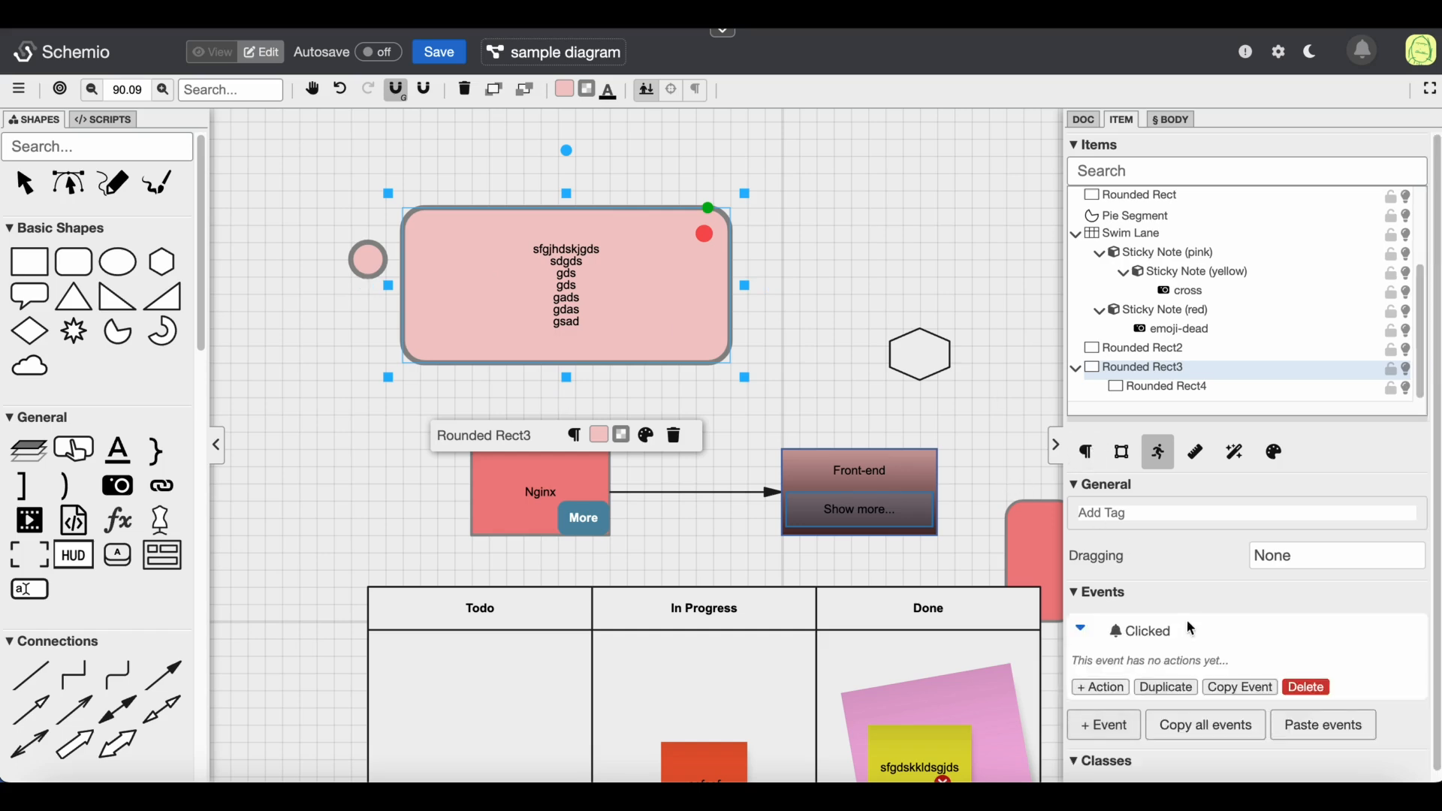
pyautogui.click(1172, 633)
pyautogui.click(1134, 414)
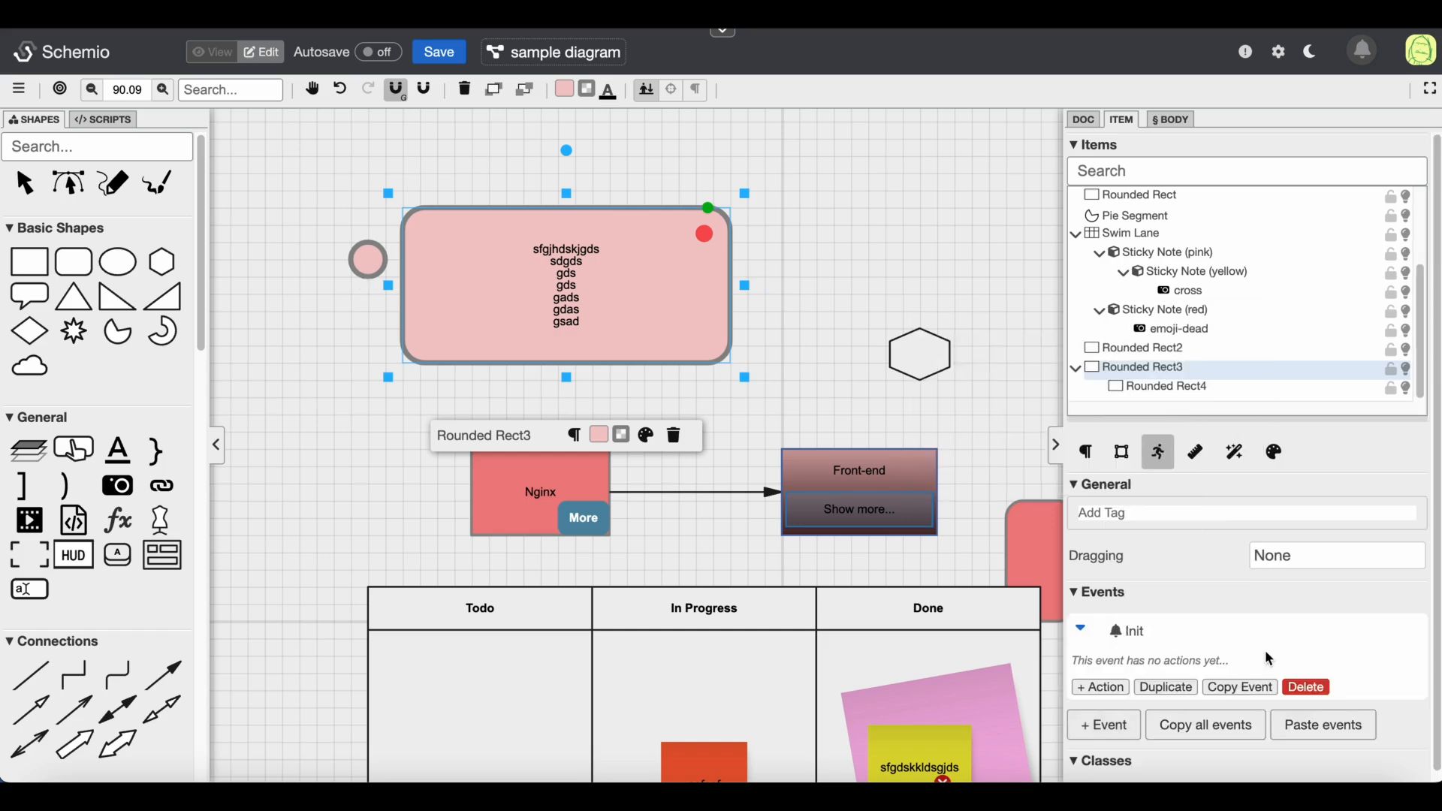
pyautogui.click(1085, 687)
pyautogui.click(1200, 660)
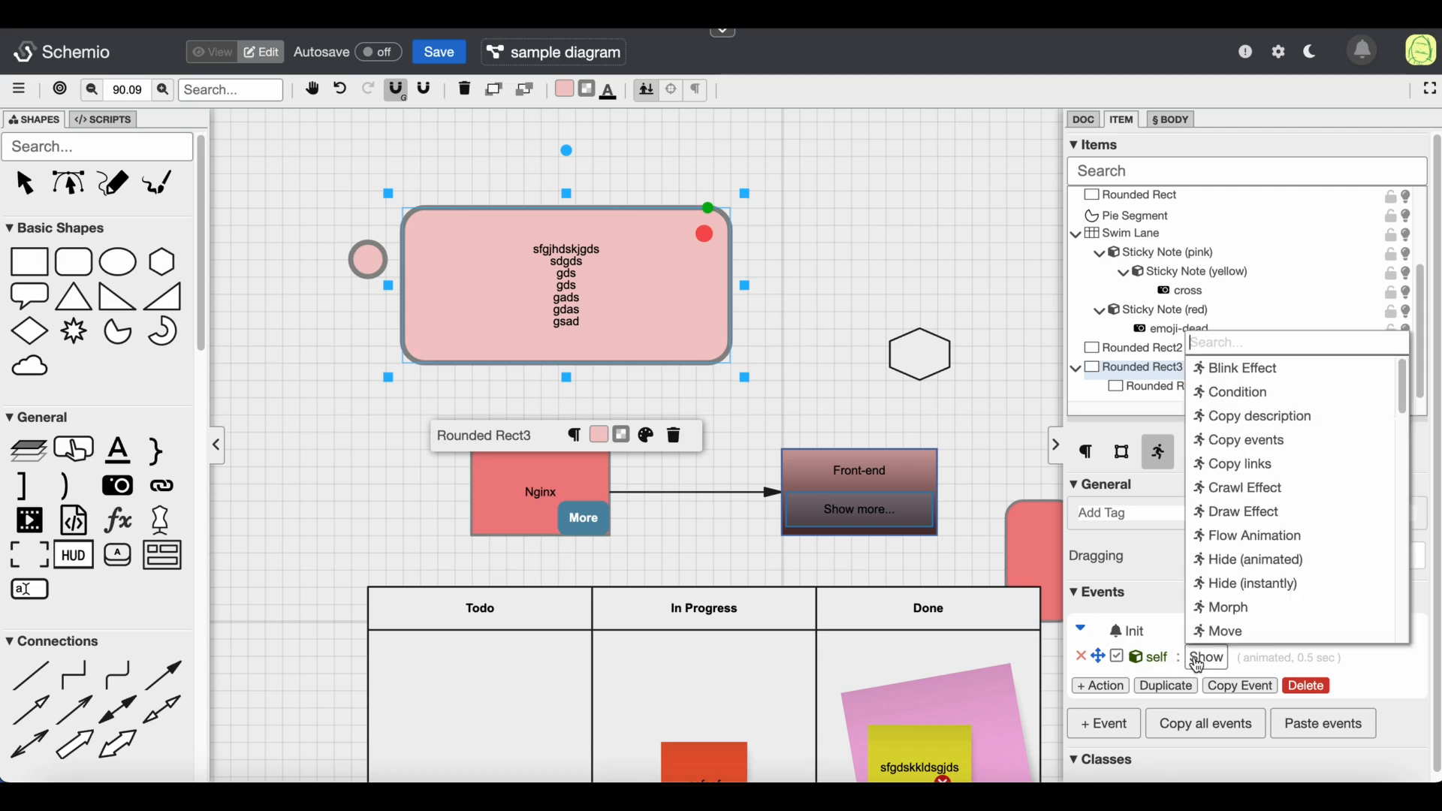
pyautogui.write('hide')
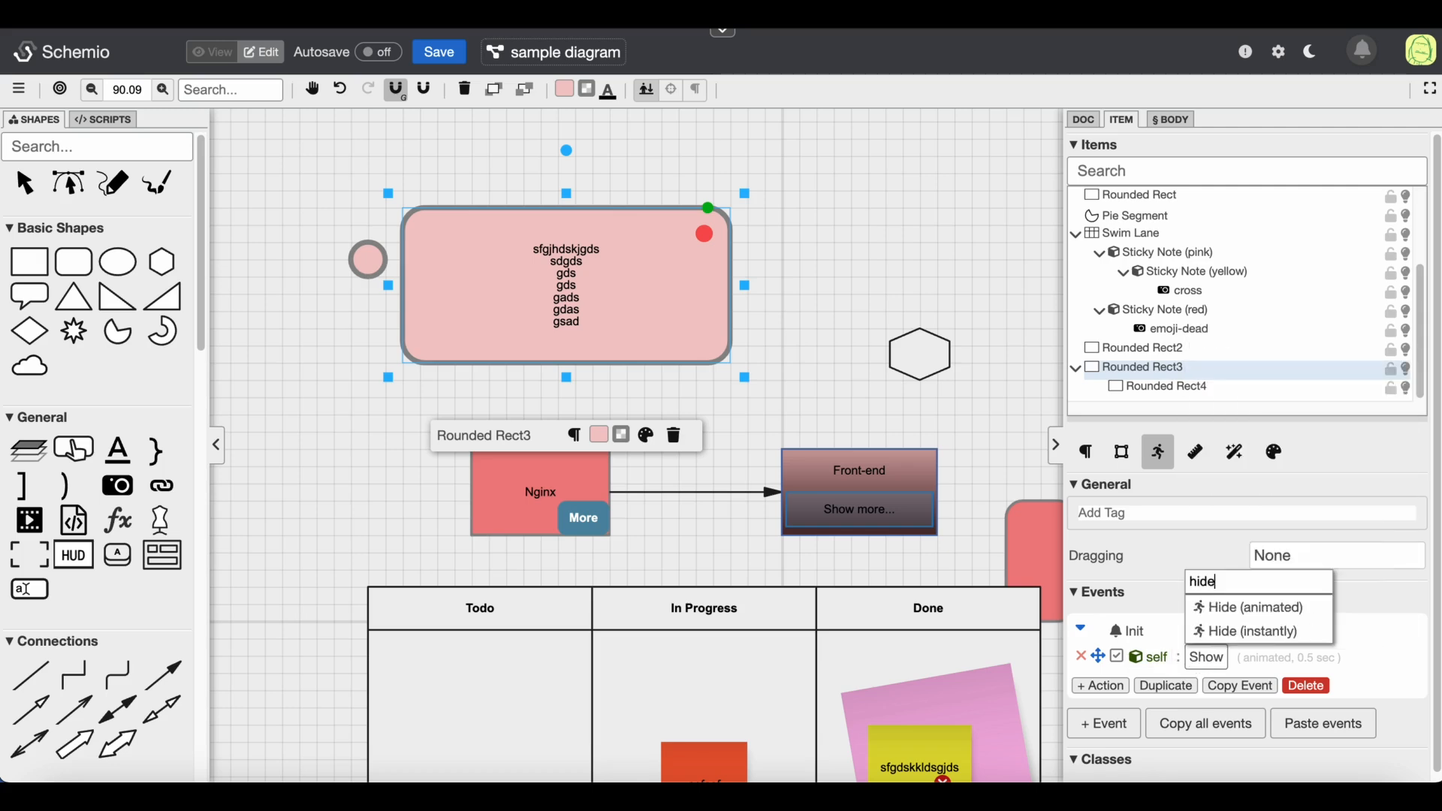
pyautogui.click(1247, 632)
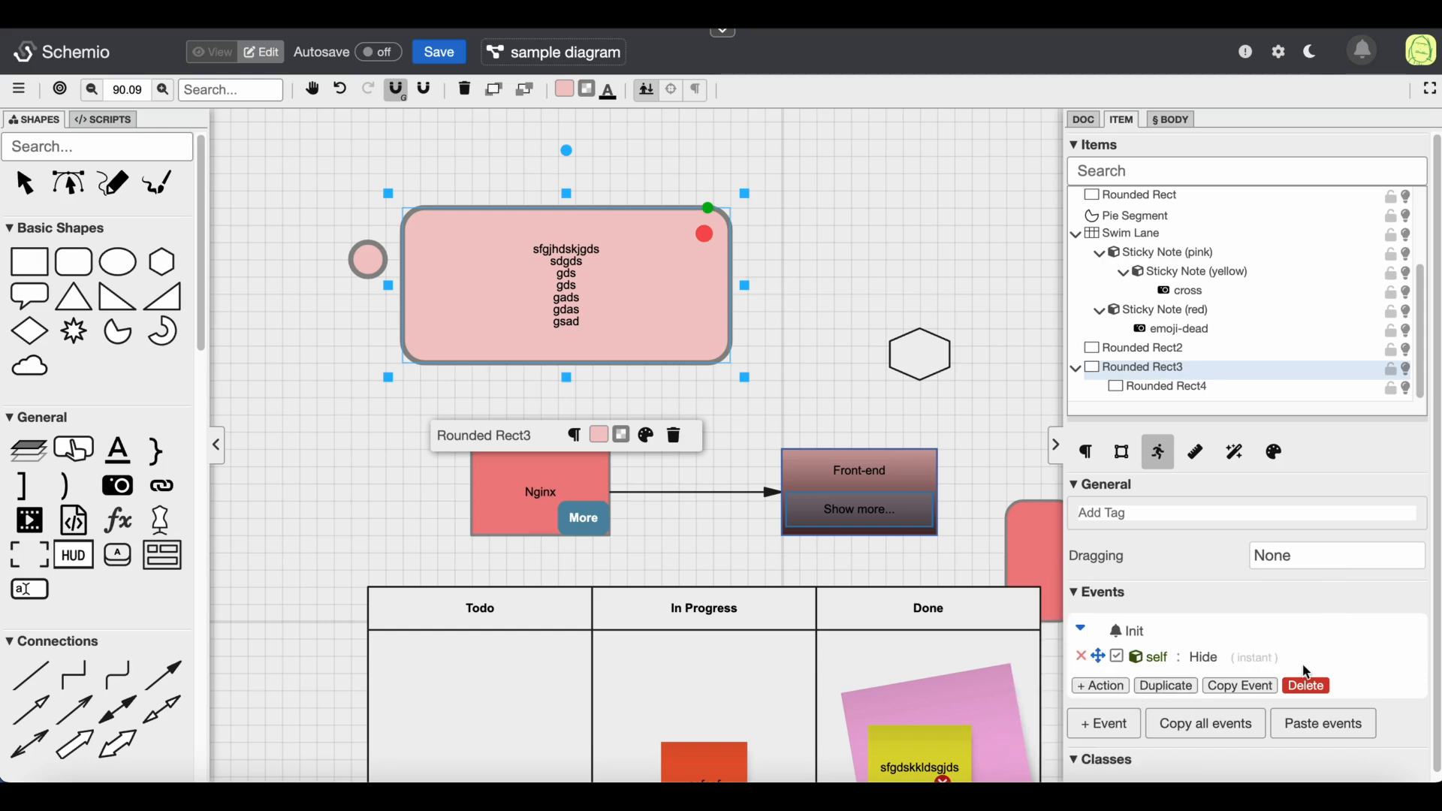
pyautogui.click(1275, 661)
# Preview the diagram in view mode and return to edit mode
pyautogui.click(734, 390)
pyautogui.click(734, 390)
pyautogui.click(947, 530)
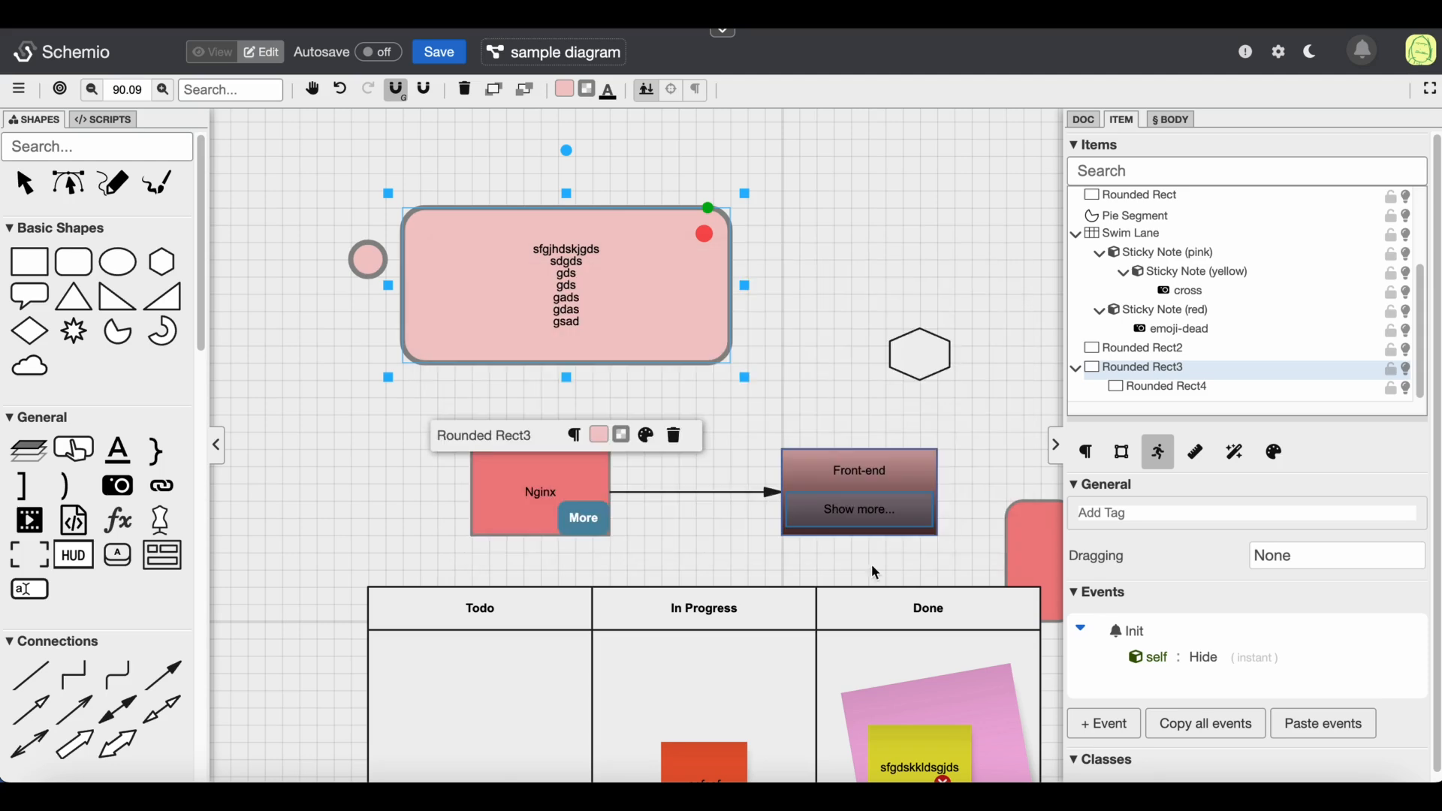
pyautogui.click(219, 54)
pyautogui.click(252, 53)
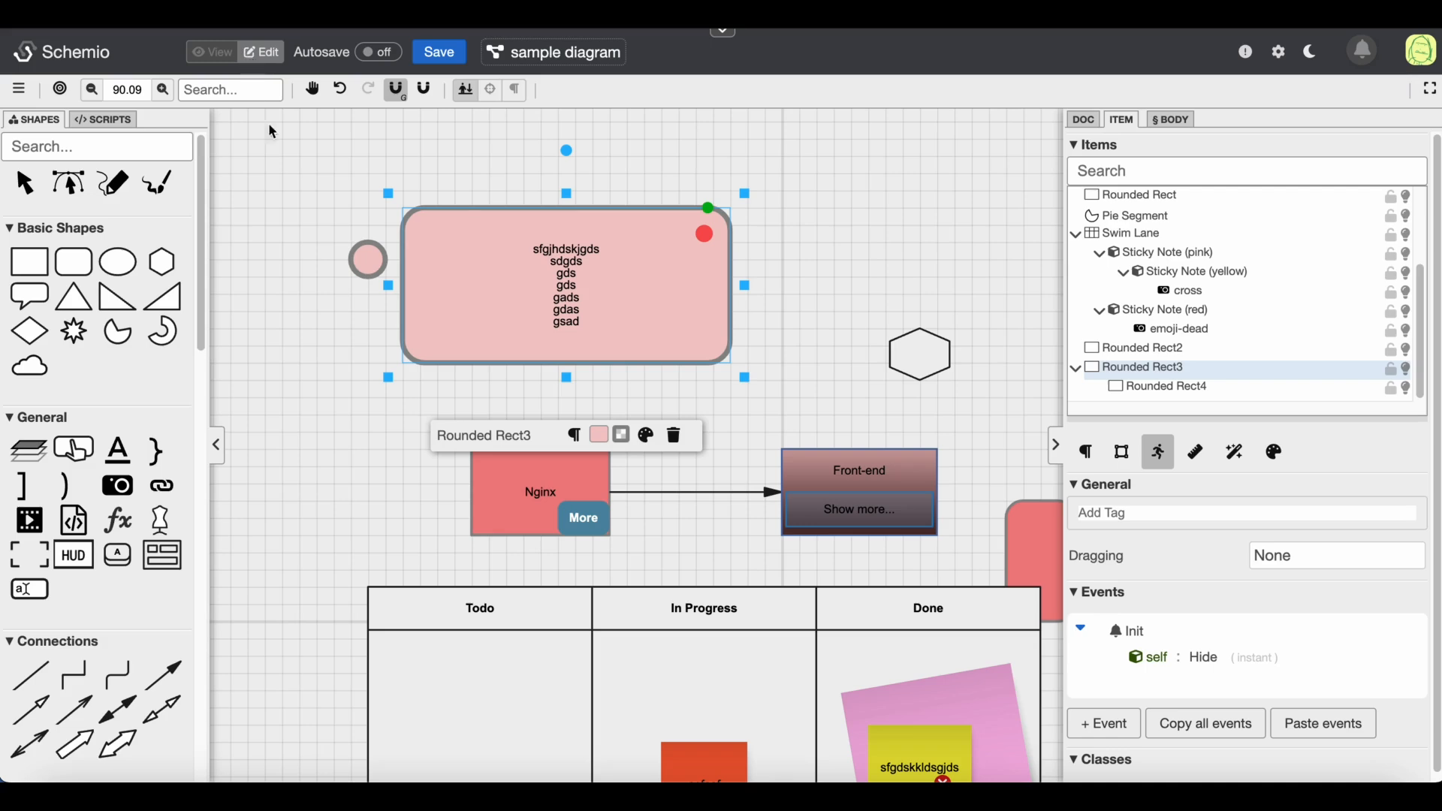
pyautogui.click(369, 262)
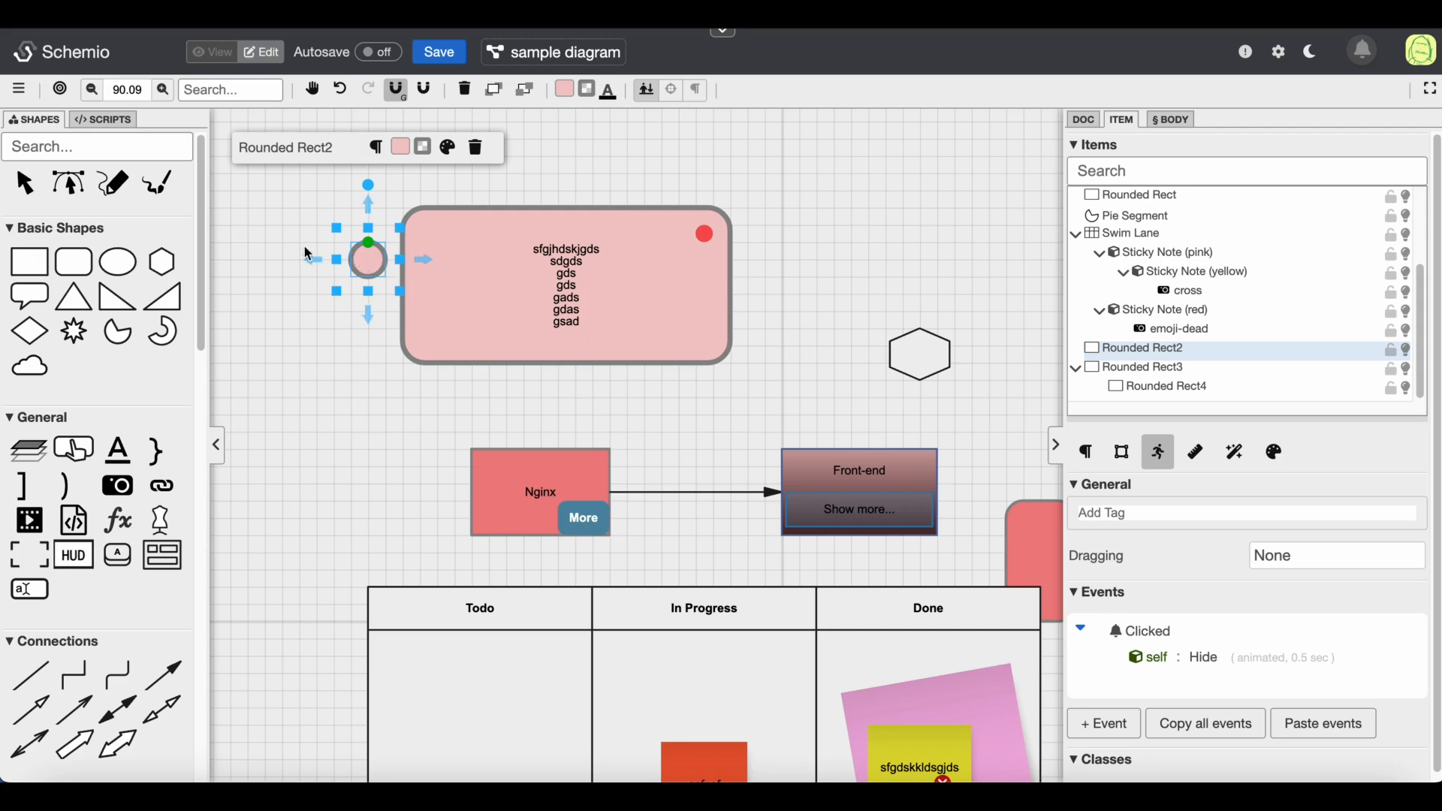
# Change the small circle's event to Mouse In with an action that shows the large rounded rectangle (Rounded Rect3)
pyautogui.moveTo(1162, 653)
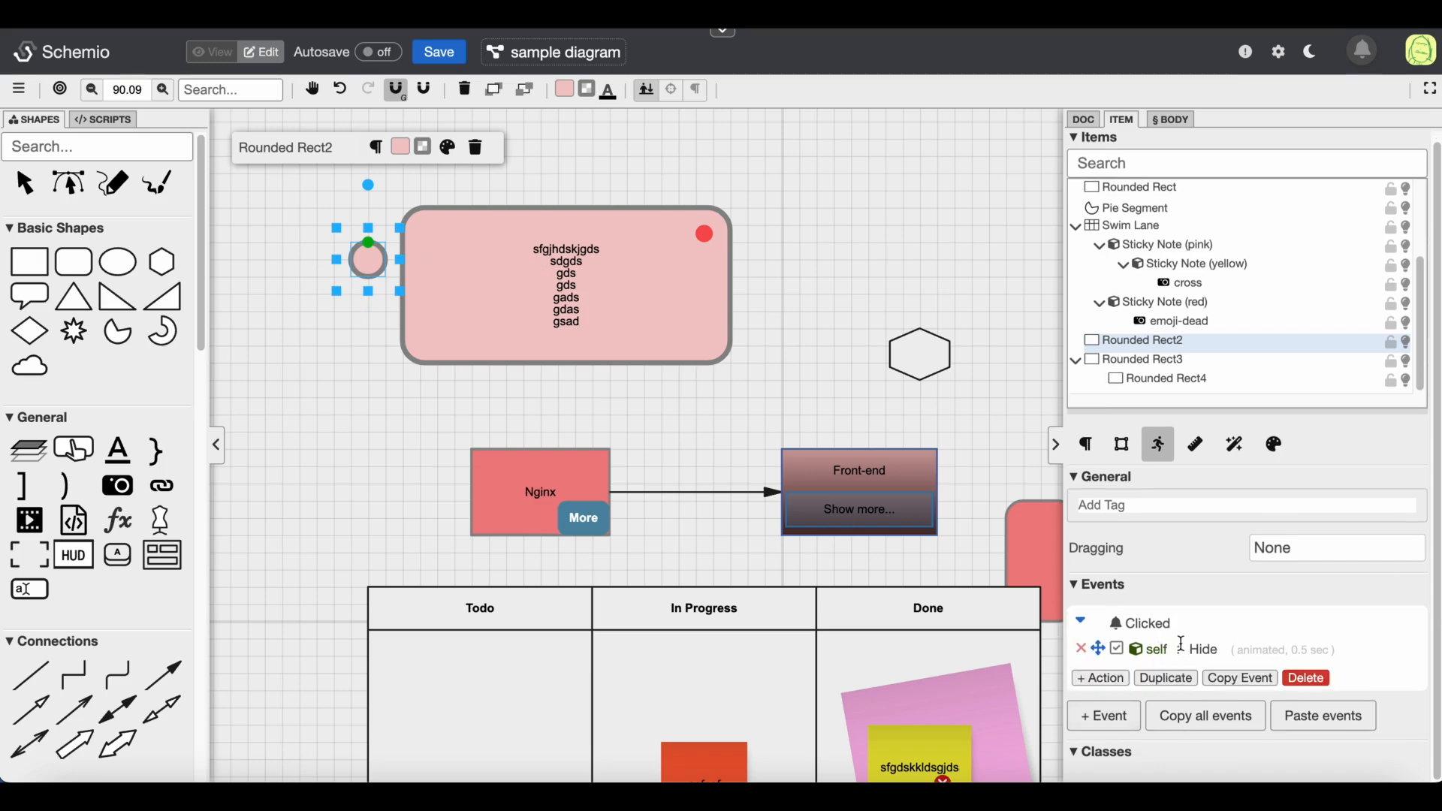
pyautogui.click(1307, 678)
pyautogui.click(1102, 678)
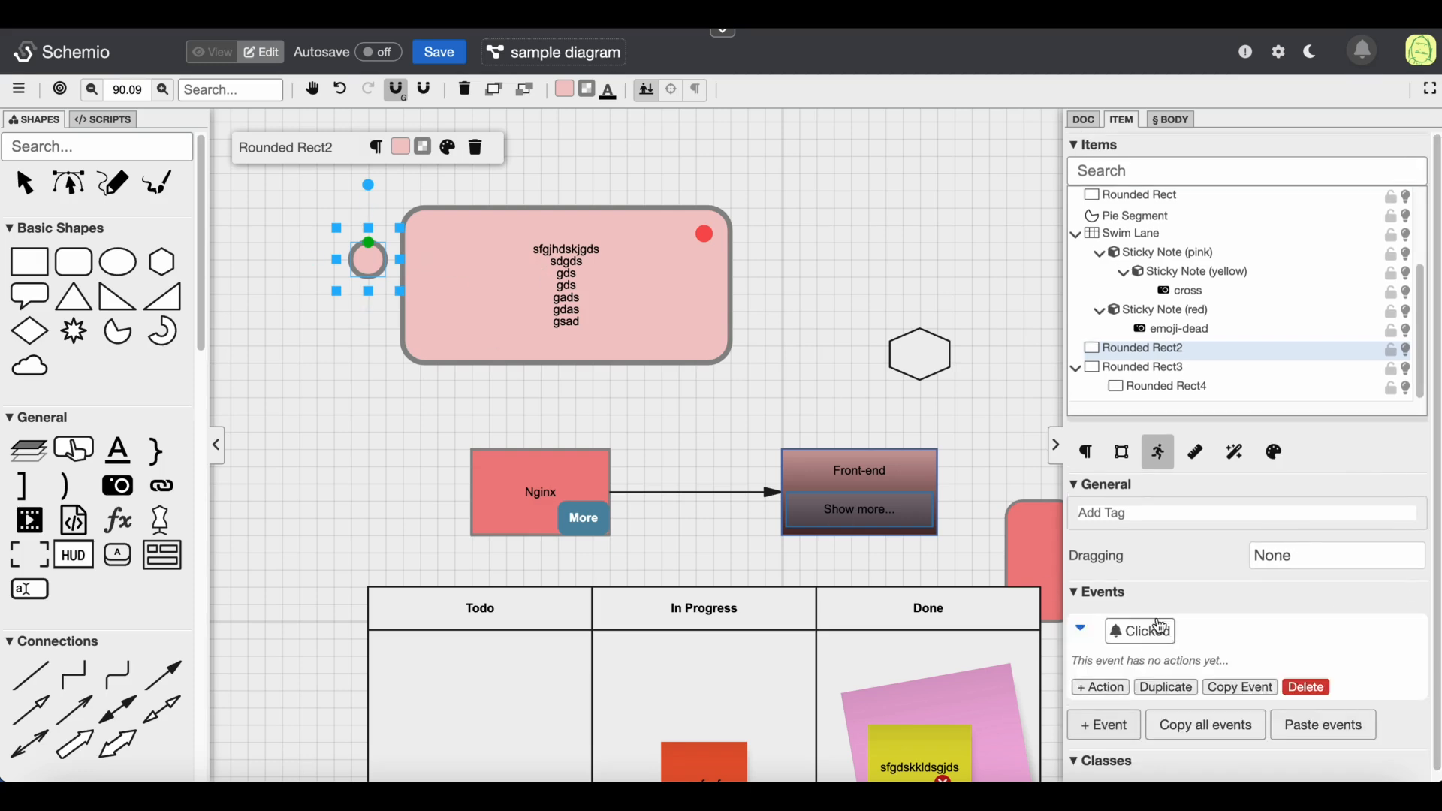
pyautogui.click(1148, 626)
pyautogui.click(1184, 342)
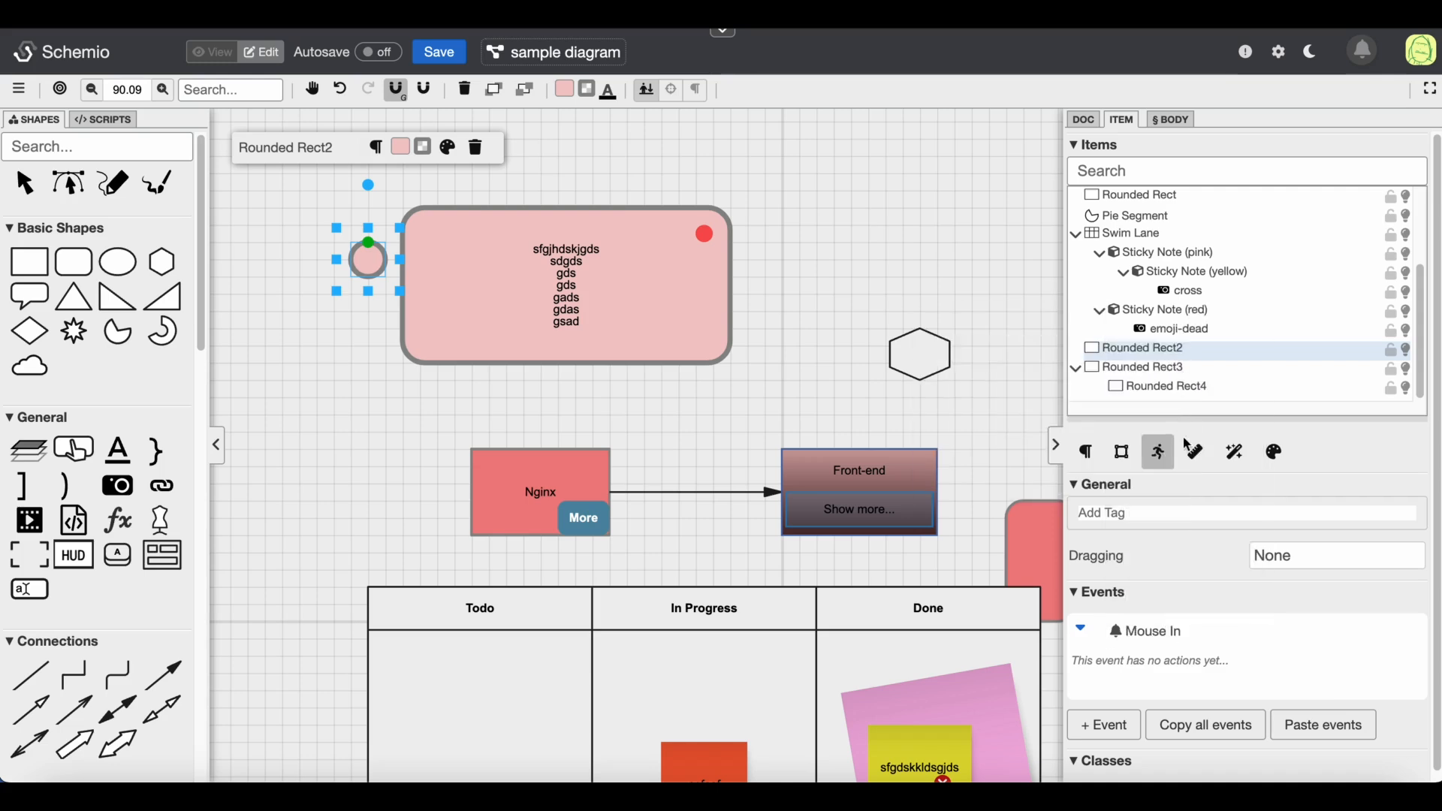
pyautogui.click(1100, 686)
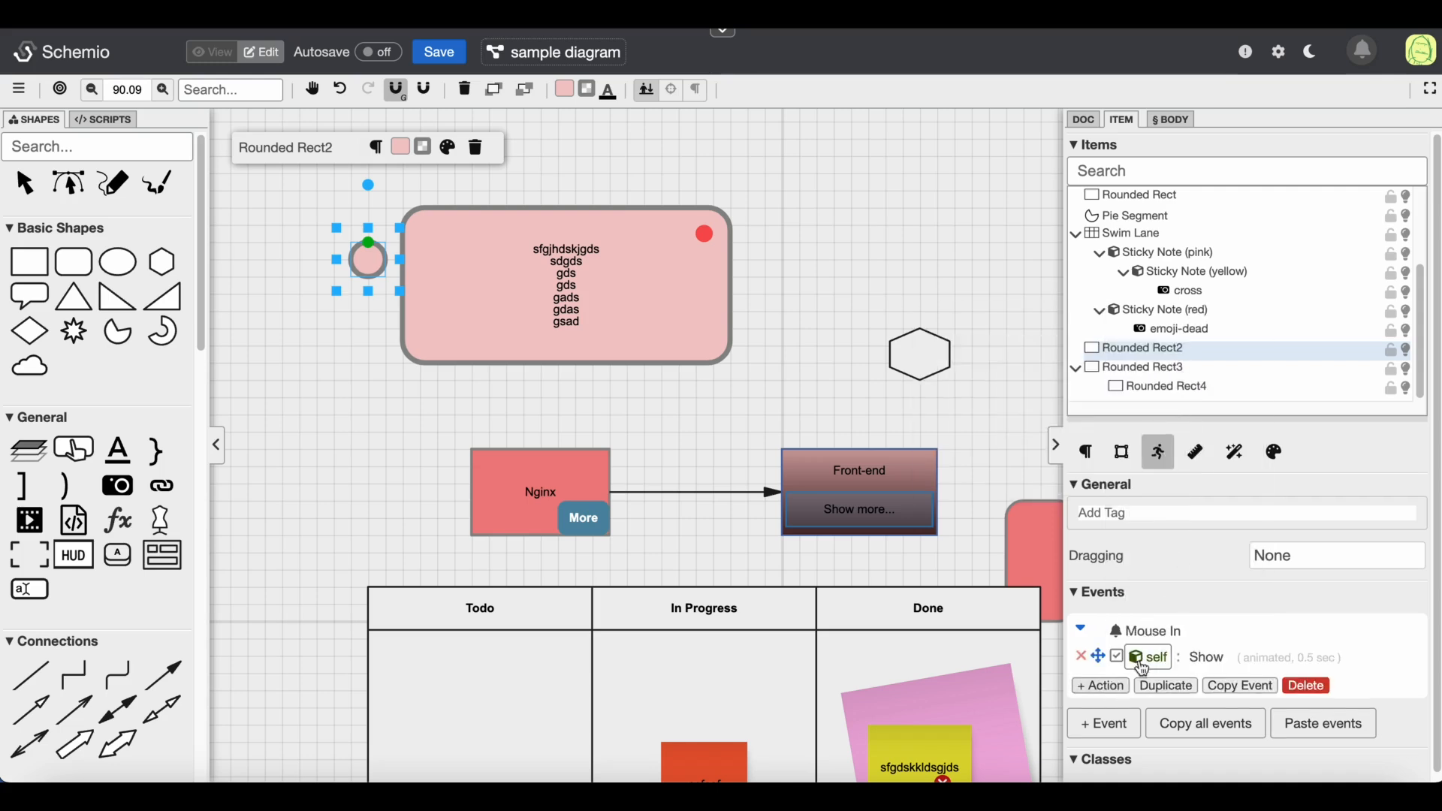
pyautogui.click(1141, 660)
pyautogui.click(643, 300)
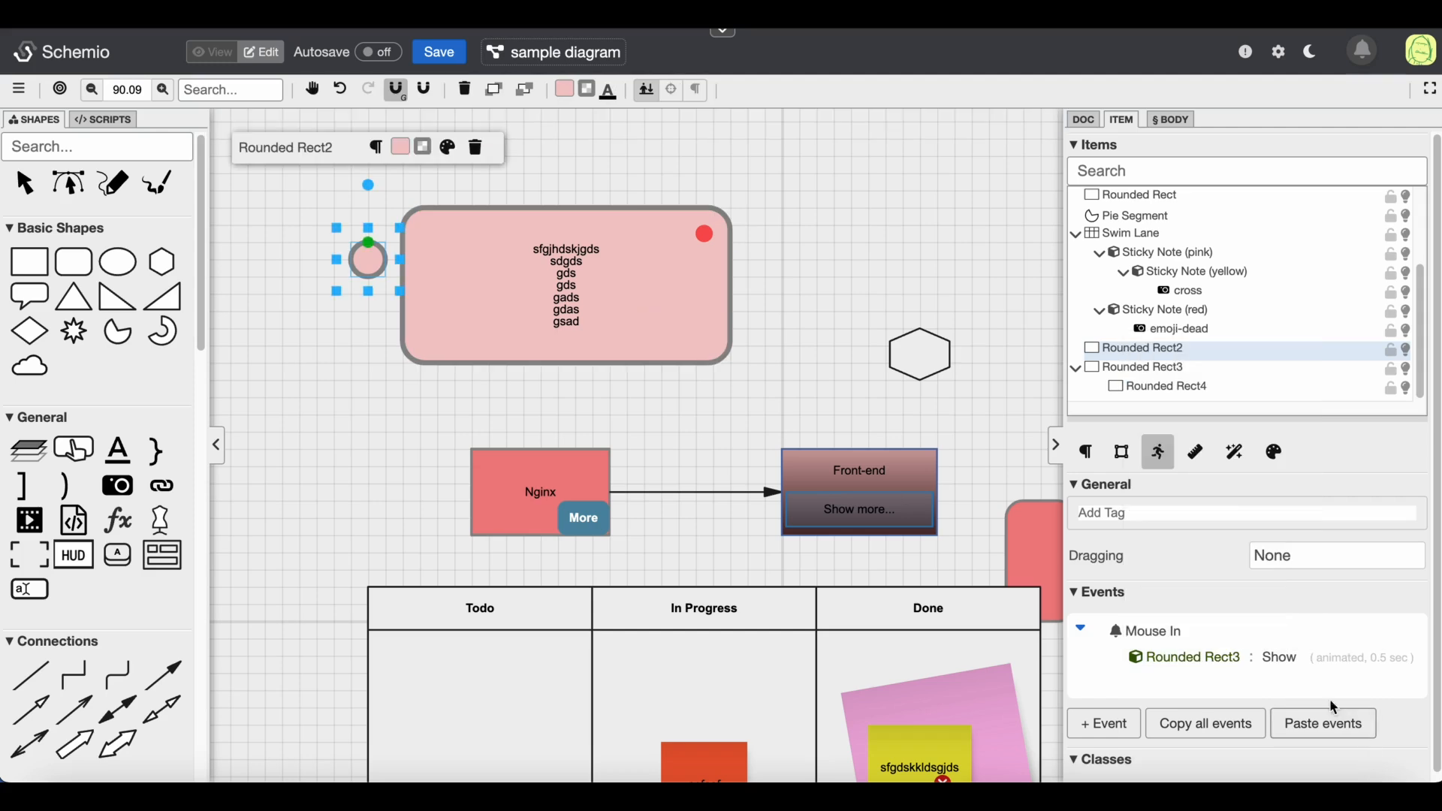
# Duplicate the Mouse In event, switch the copy to Mouse Out, and set its action to Hide (animated)
pyautogui.click(1174, 688)
pyautogui.scroll(-2, 1173, 676)
pyautogui.click(1171, 625)
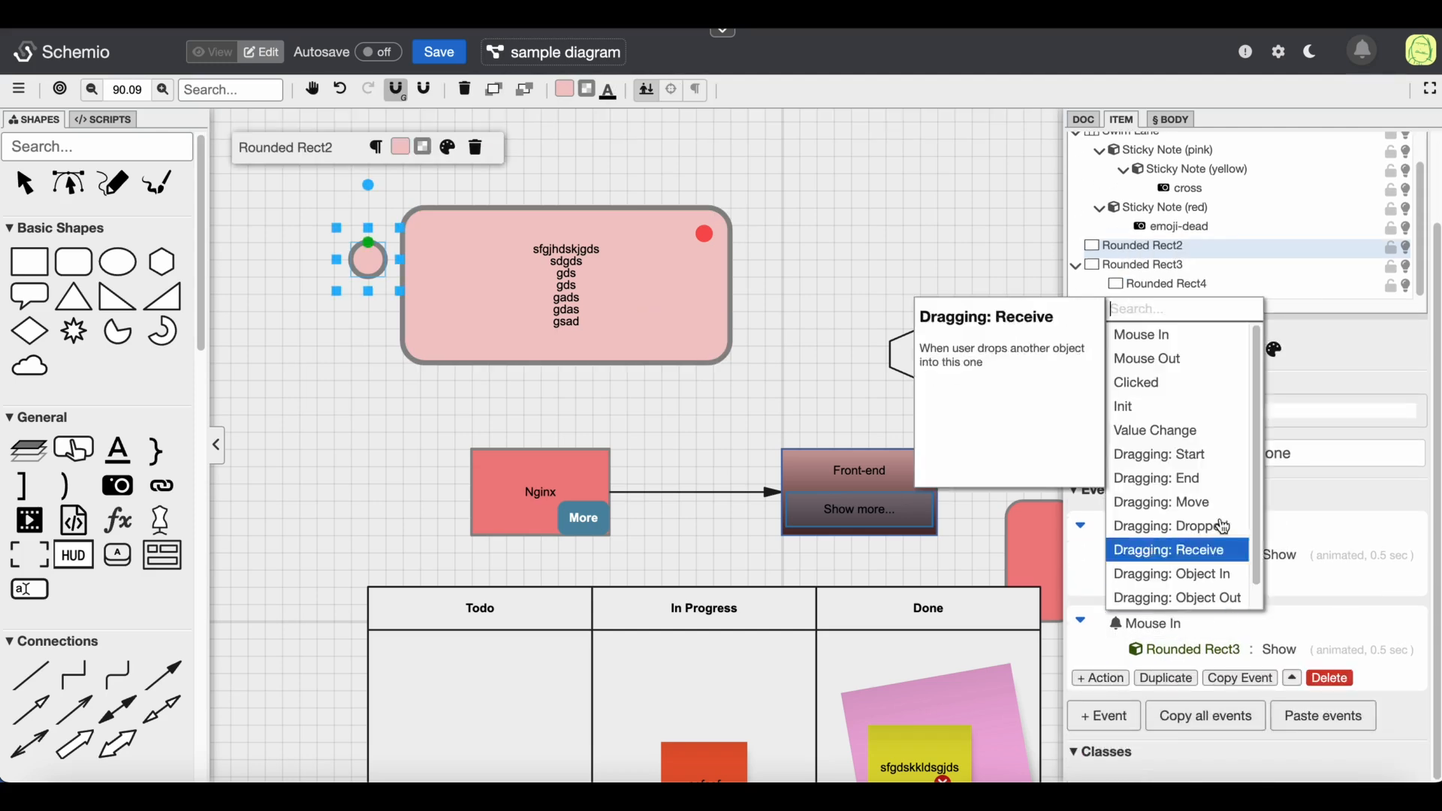
pyautogui.click(1190, 361)
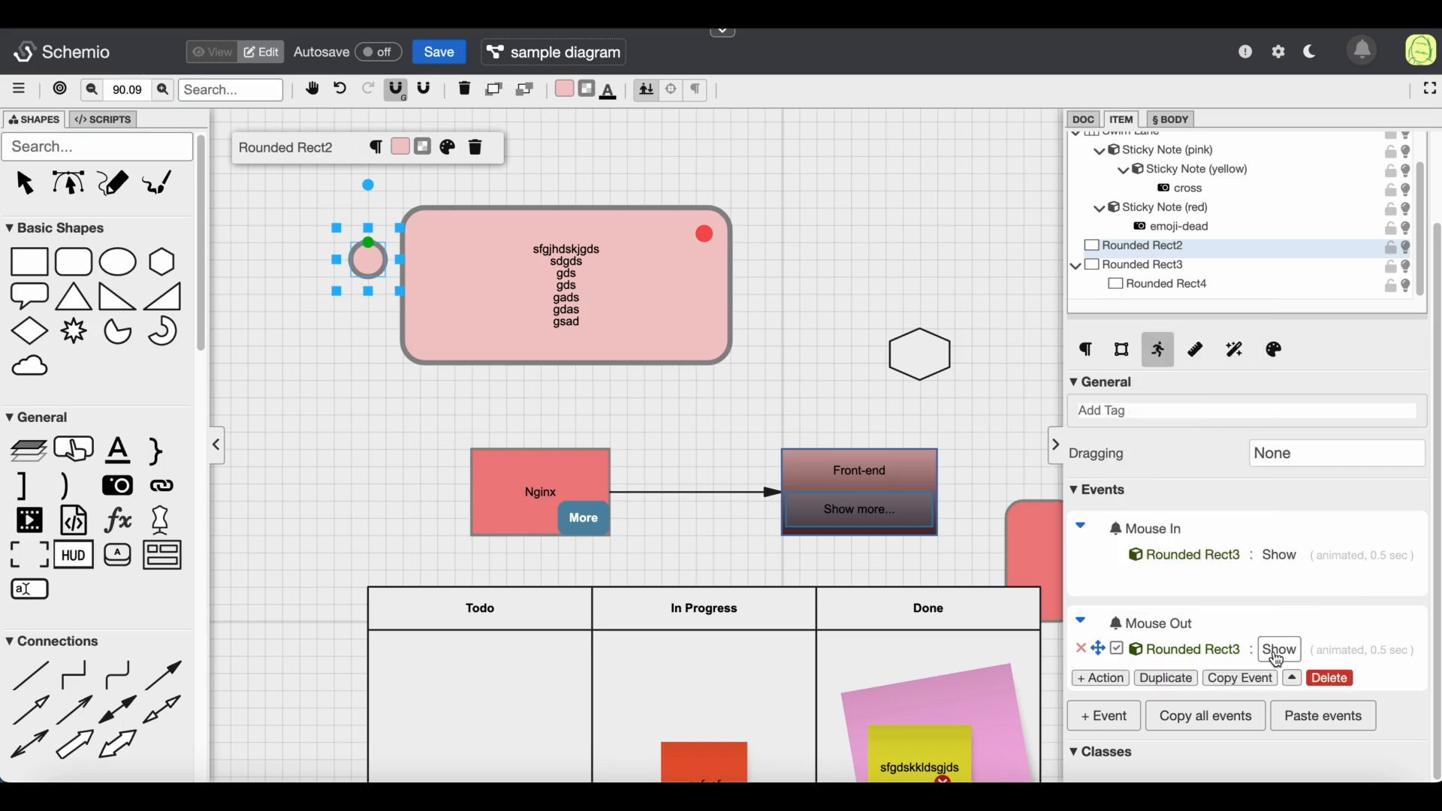
pyautogui.click(1279, 650)
pyautogui.write('hide')
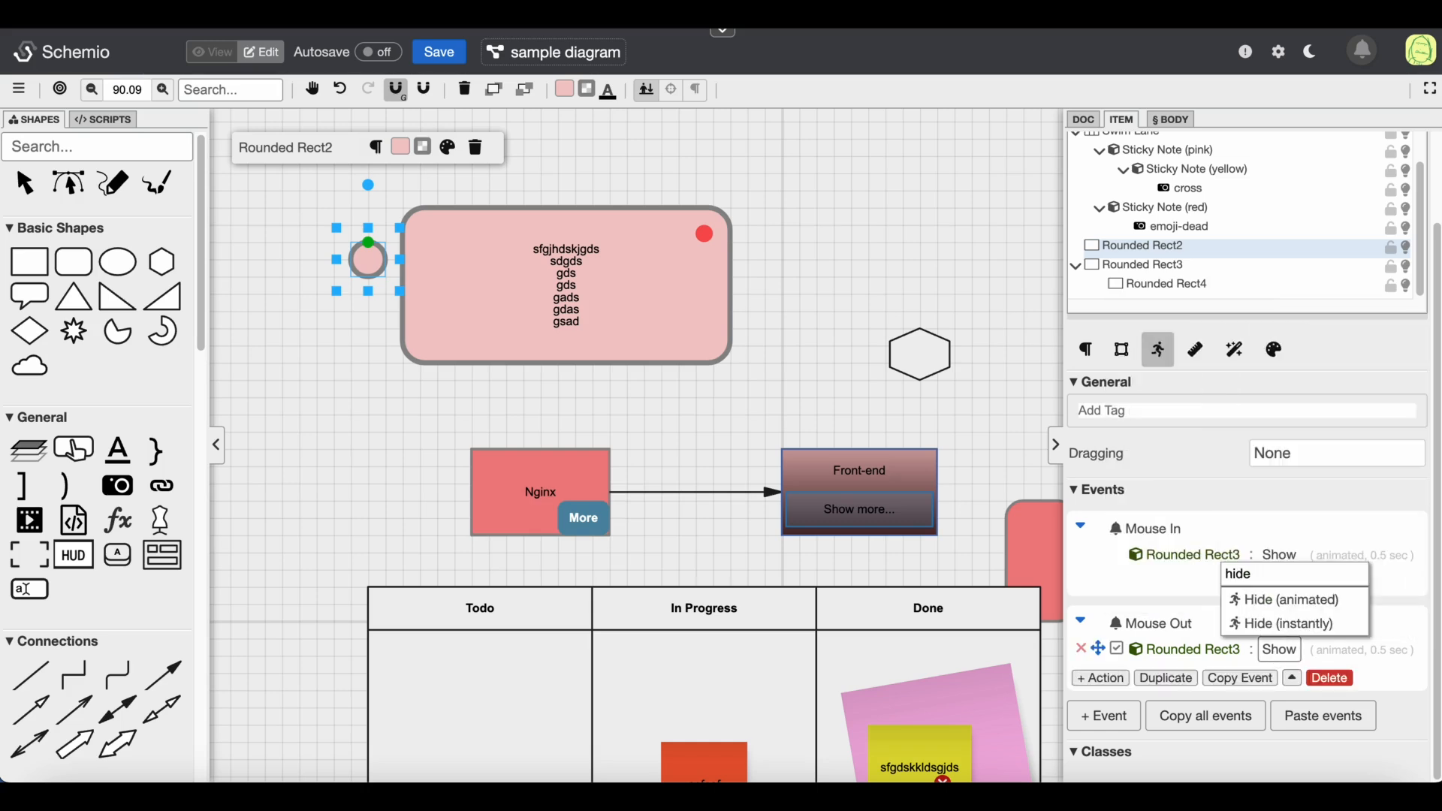
pyautogui.press('Return')
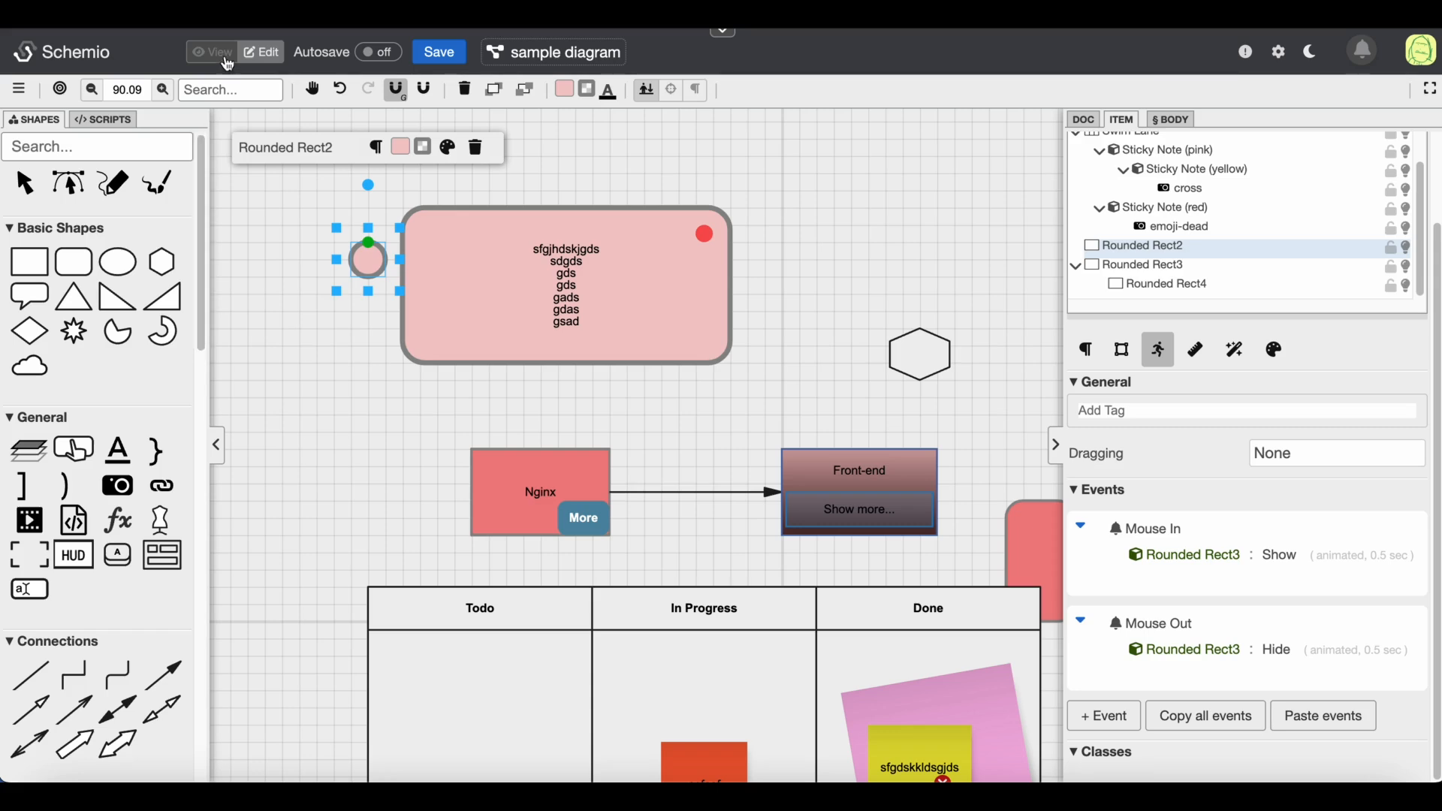
# Preview the hover behaviour in view mode and return to edit mode
pyautogui.click(226, 61)
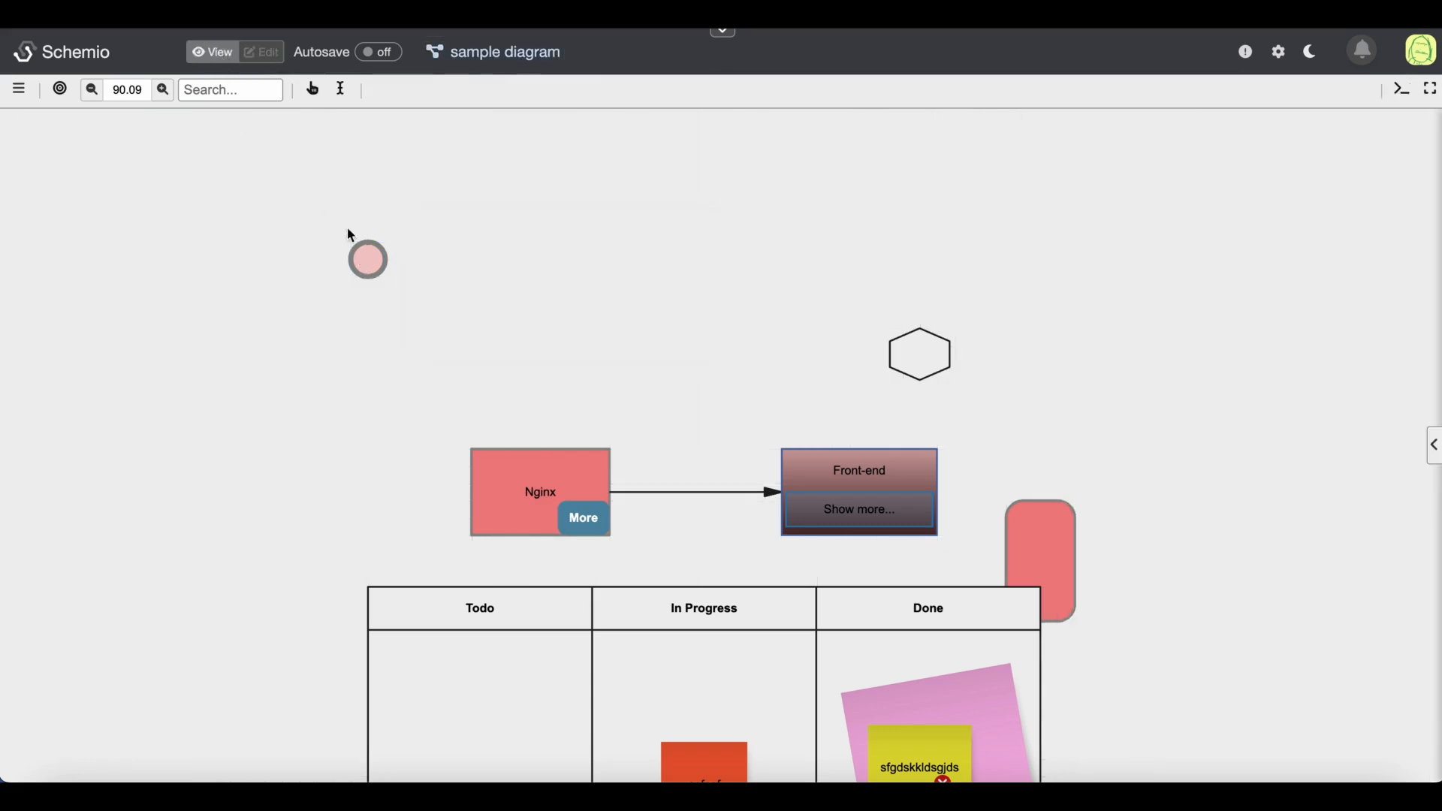
pyautogui.moveTo(376, 272)
pyautogui.click(282, 54)
pyautogui.click(367, 260)
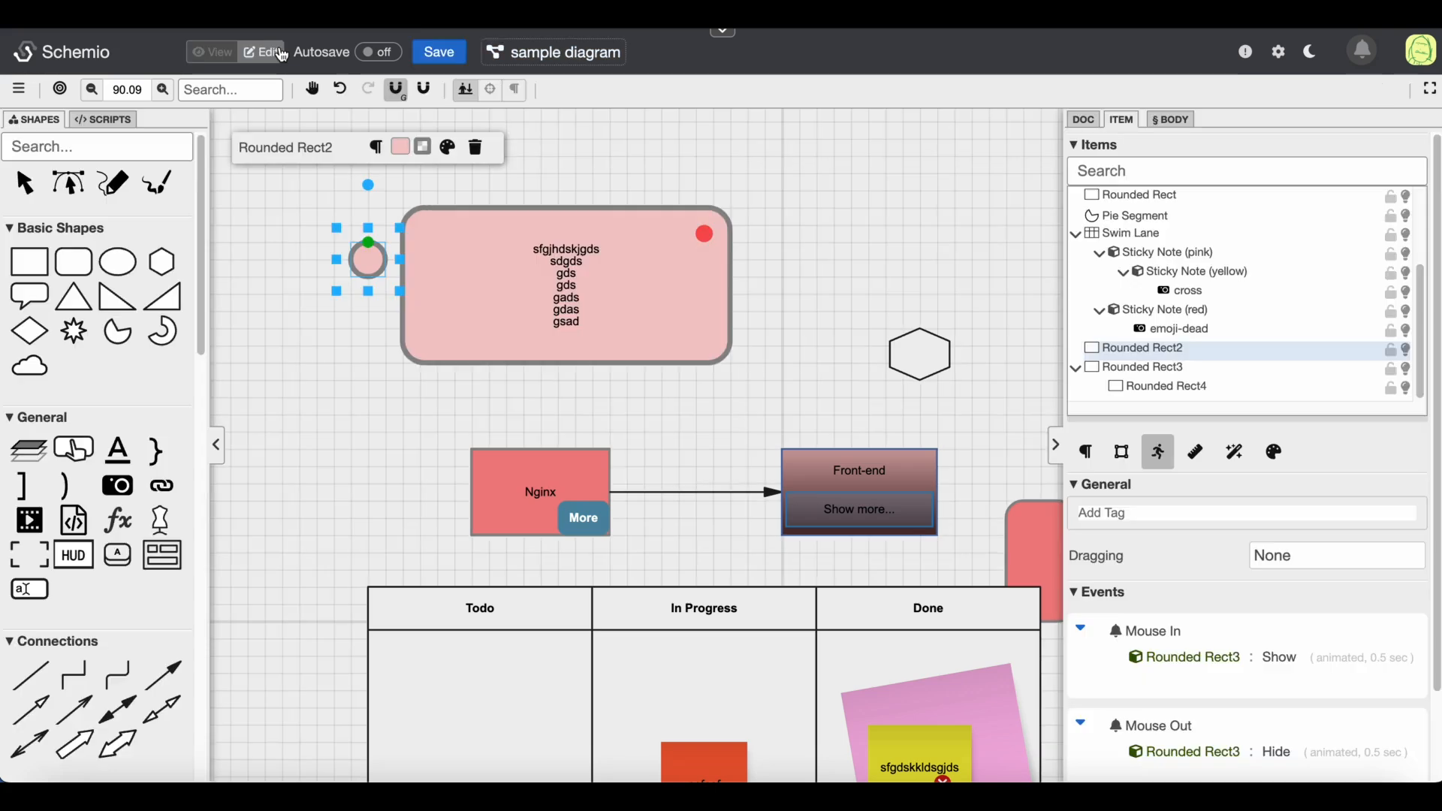
pyautogui.moveTo(749, 174); pyautogui.dragTo(336, 407)
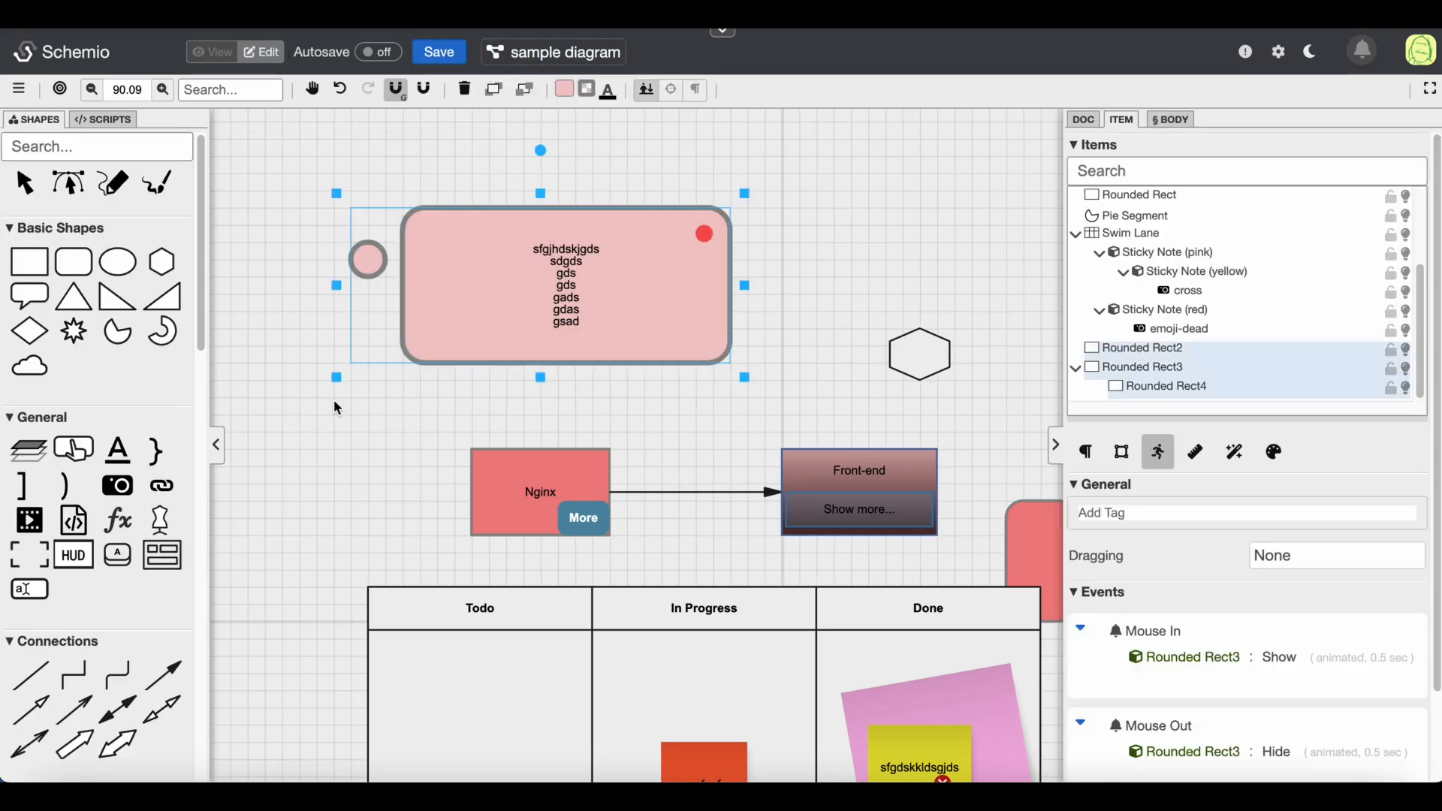
pyautogui.click(334, 403)
# Place a Tooltip template on the canvas above the hexagon, to the right of the large rounded rectangle
pyautogui.scroll(-10, 154, 360)
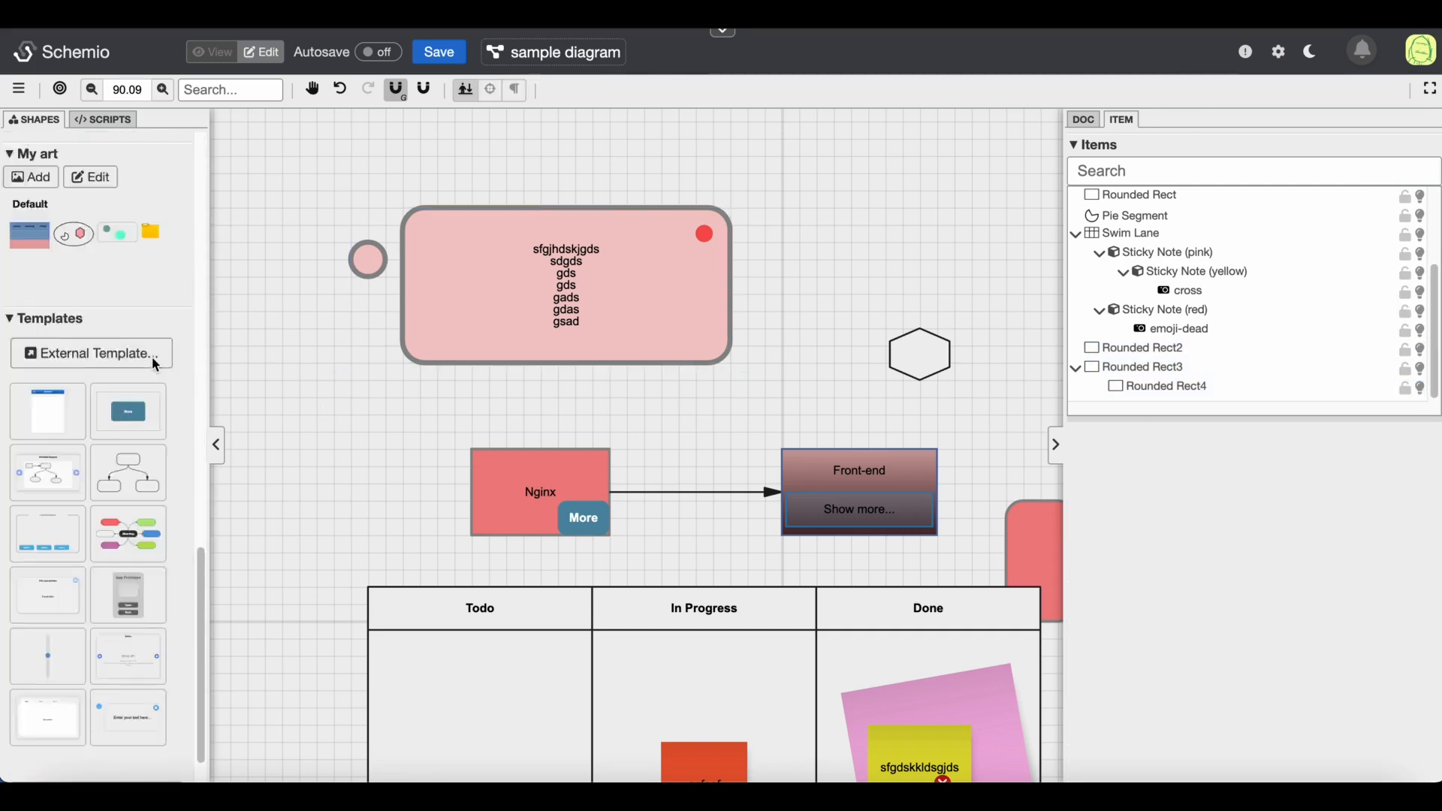
pyautogui.moveTo(139, 677)
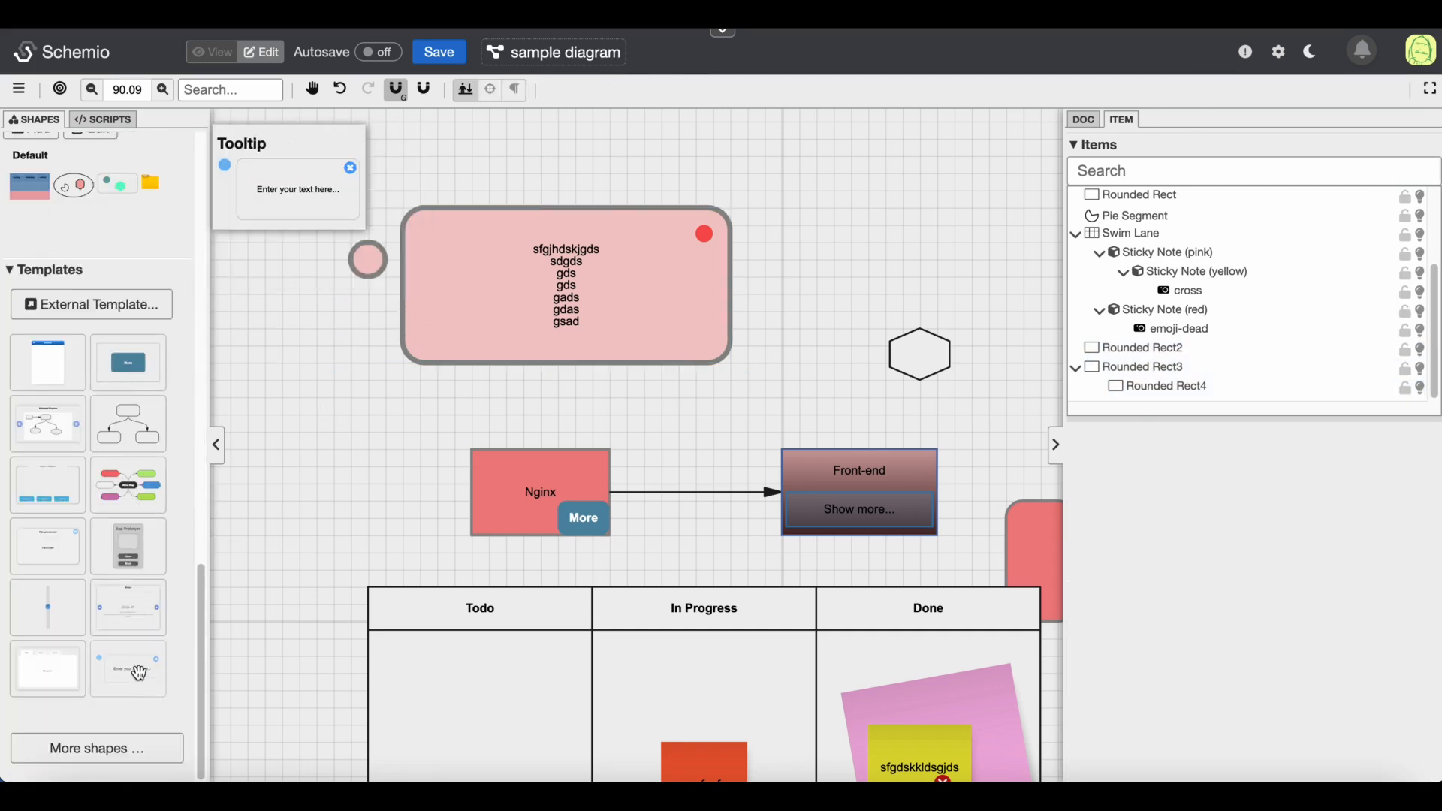
pyautogui.click(789, 201)
pyautogui.click(798, 225)
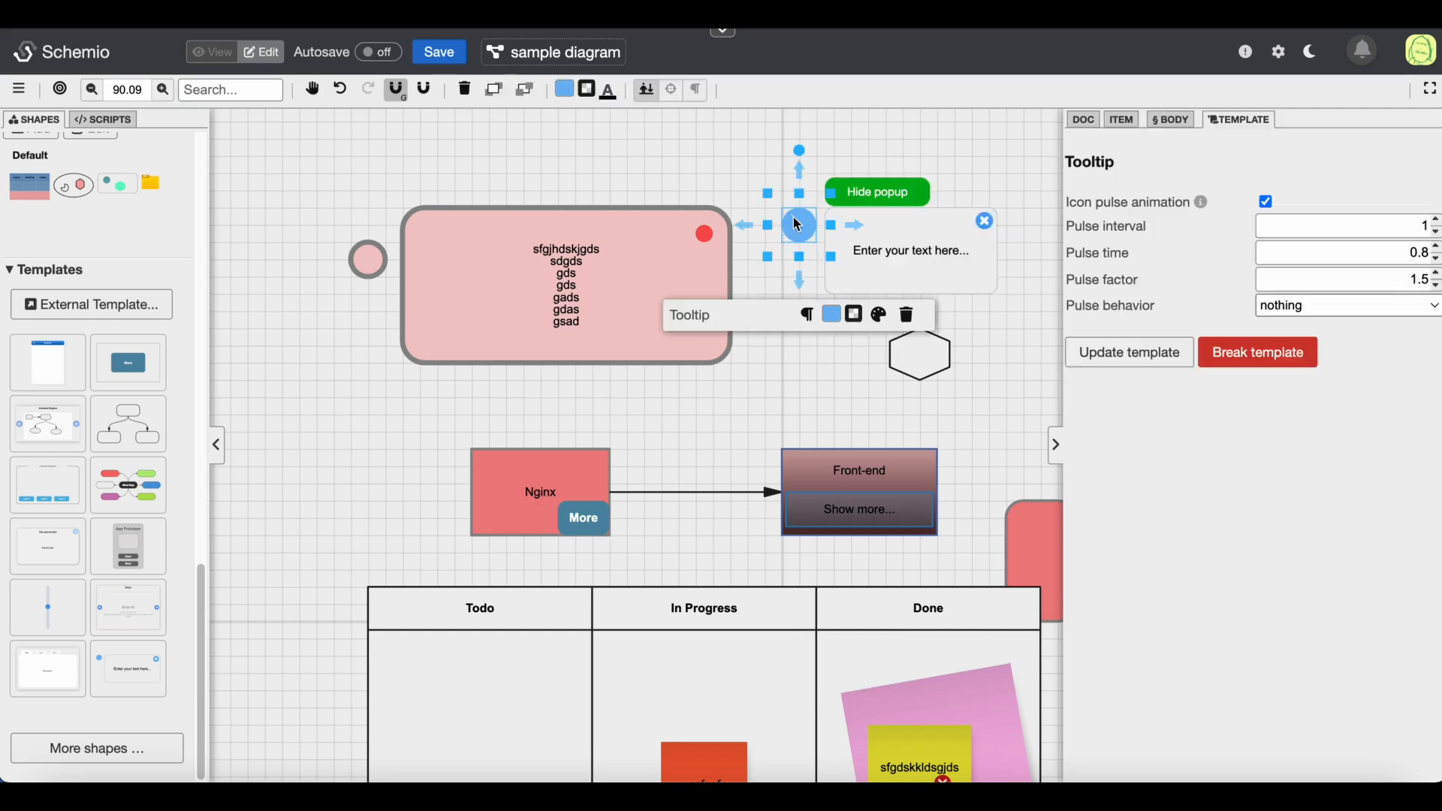
pyautogui.moveTo(797, 225); pyautogui.dragTo(830, 209)
pyautogui.hscroll(5, 686, 380)
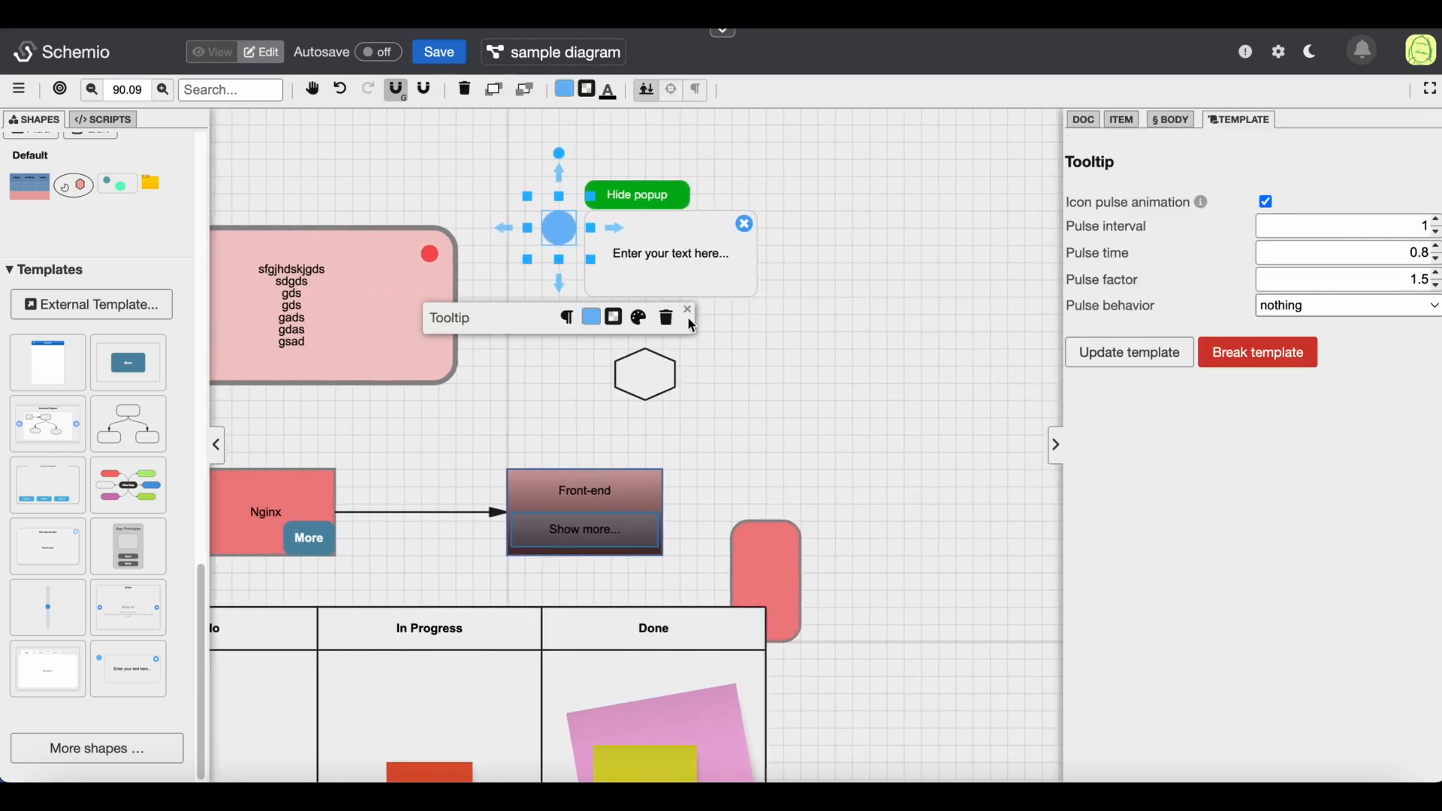
pyautogui.click(694, 254)
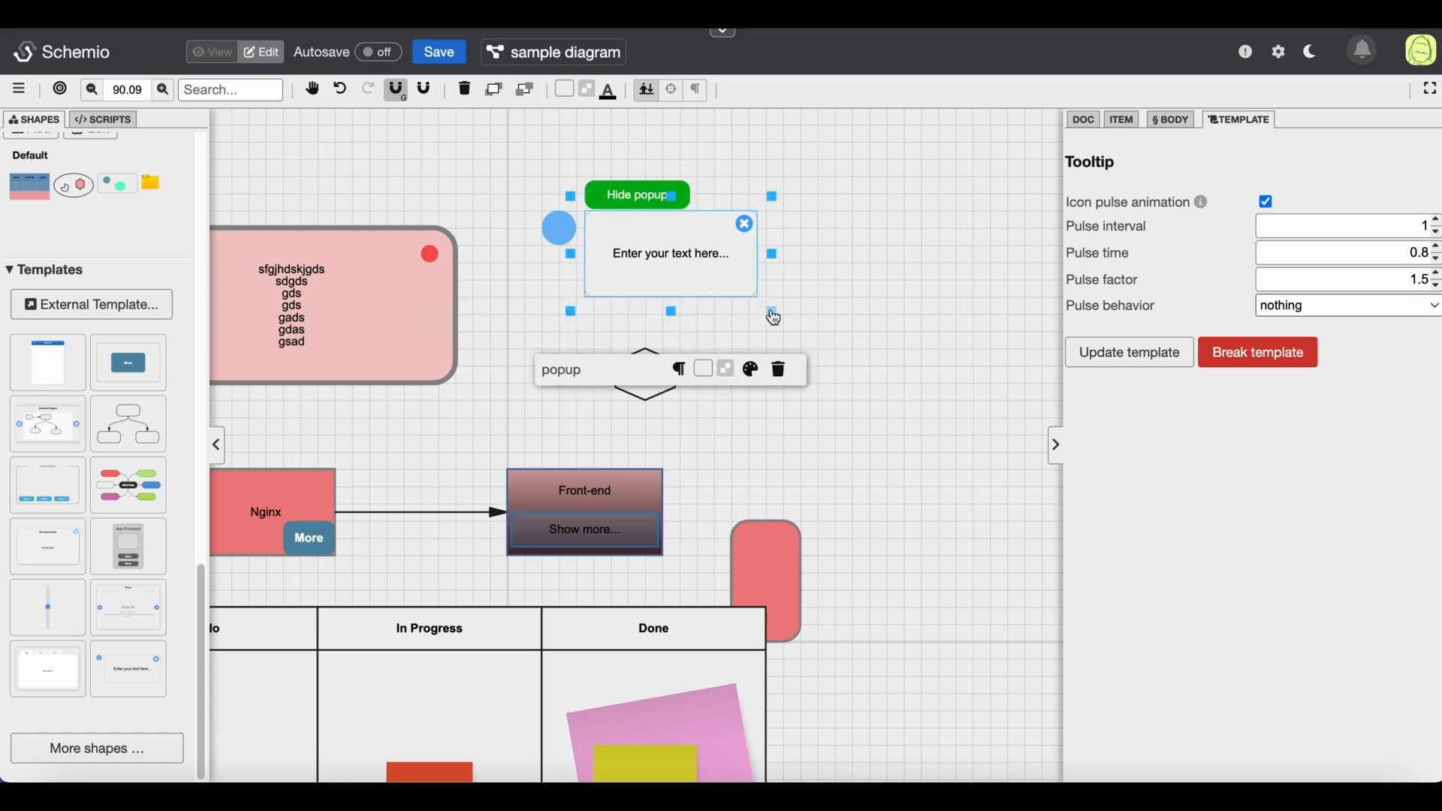
pyautogui.click(638, 197)
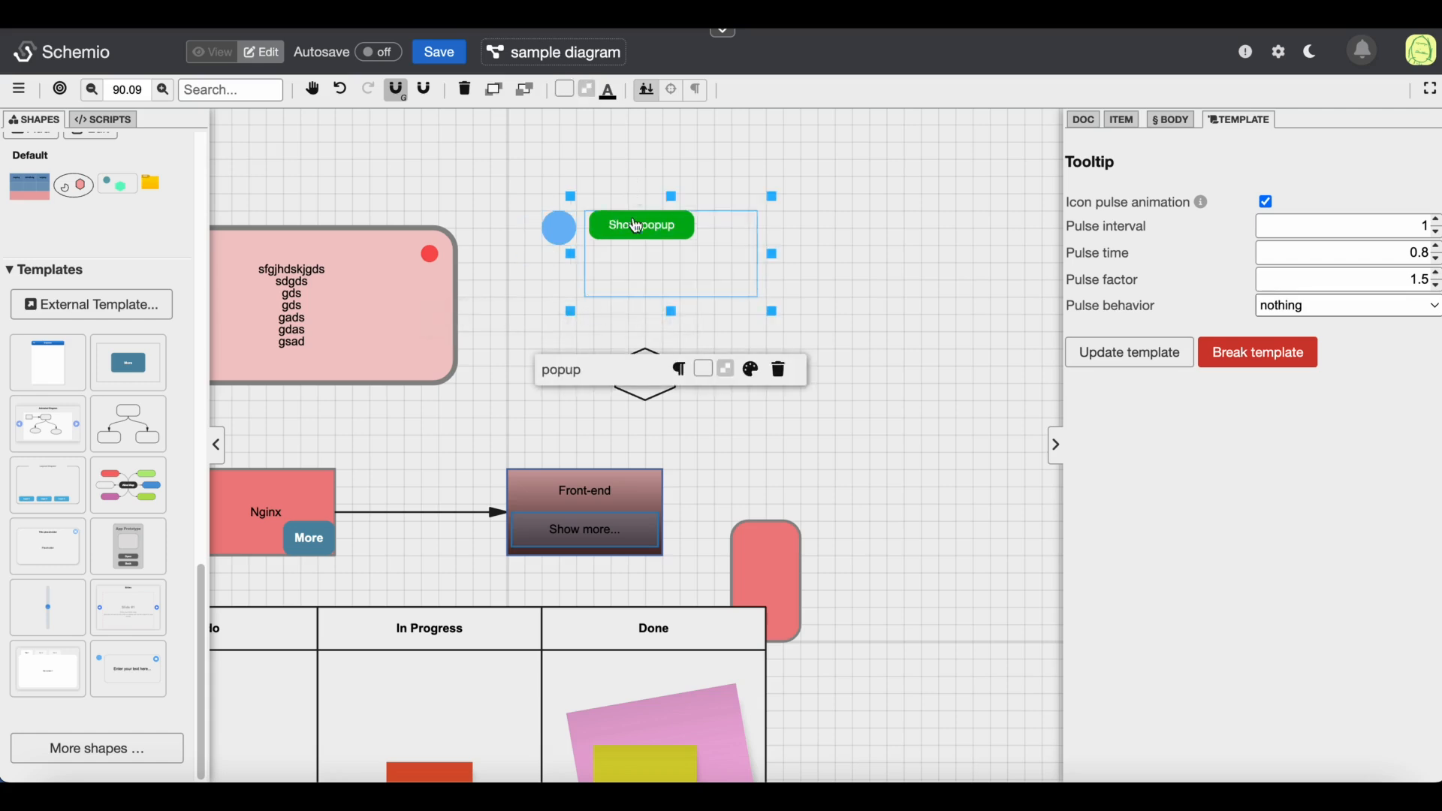
pyautogui.click(611, 145)
pyautogui.click(579, 228)
pyautogui.click(629, 239)
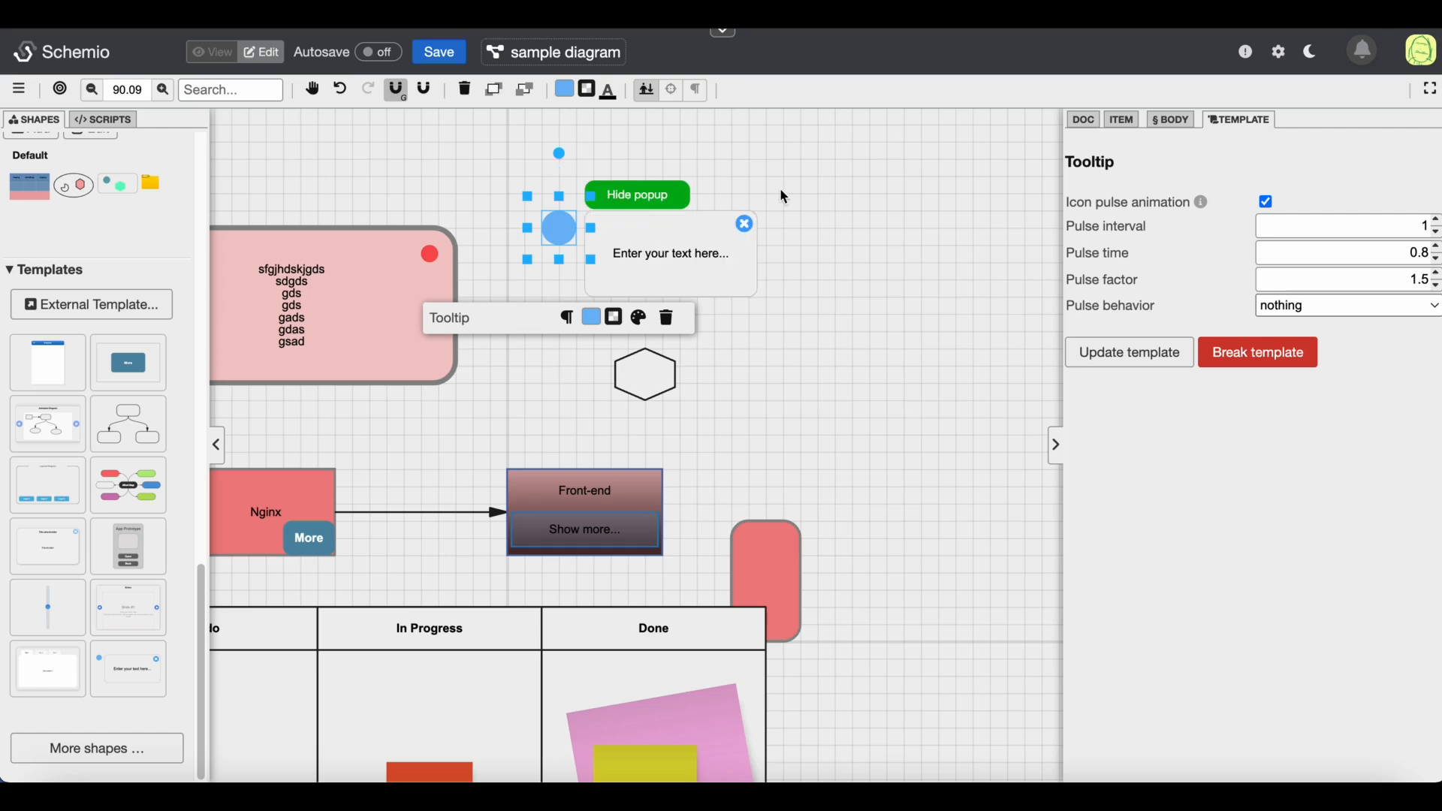
pyautogui.click(846, 184)
# Replace the tooltip popup's placeholder text with "sdgdsgds gdsg dsg" on three lines
pyautogui.click(705, 259)
pyautogui.doubleClick(704, 259)
pyautogui.hotkey('ctrl', 'a')
pyautogui.write('sdgdsgds')
pyautogui.press('Return')
pyautogui.write('gdsg')
pyautogui.press('Return')
pyautogui.write('dsg')
# Enlarge the tooltip popup so it extends further right and down
pyautogui.click(759, 279)
pyautogui.moveTo(743, 253); pyautogui.dragTo(918, 340)
pyautogui.click(914, 422)
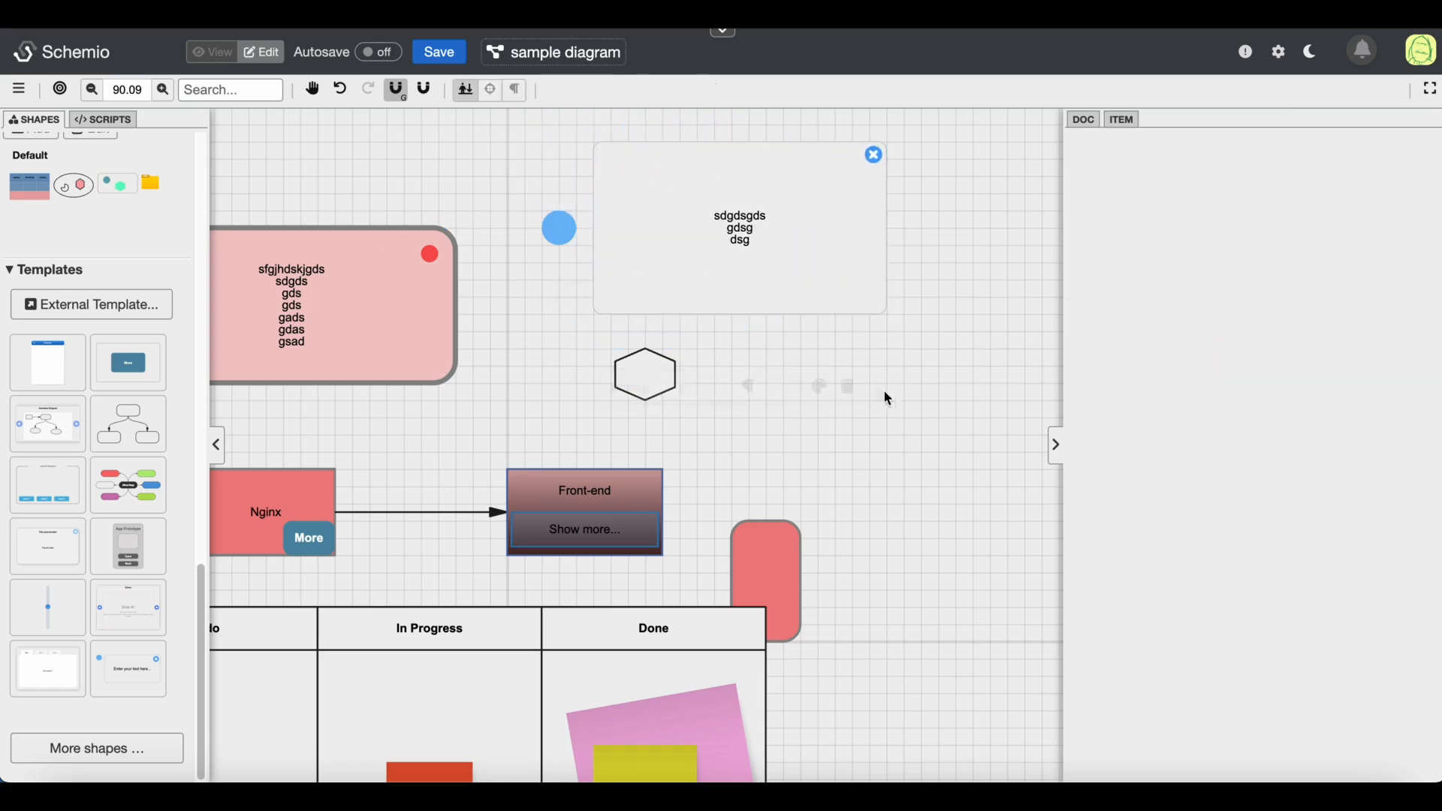
# Test the tooltip in view mode by opening and closing its popup, then return to edit mode
pyautogui.click(220, 65)
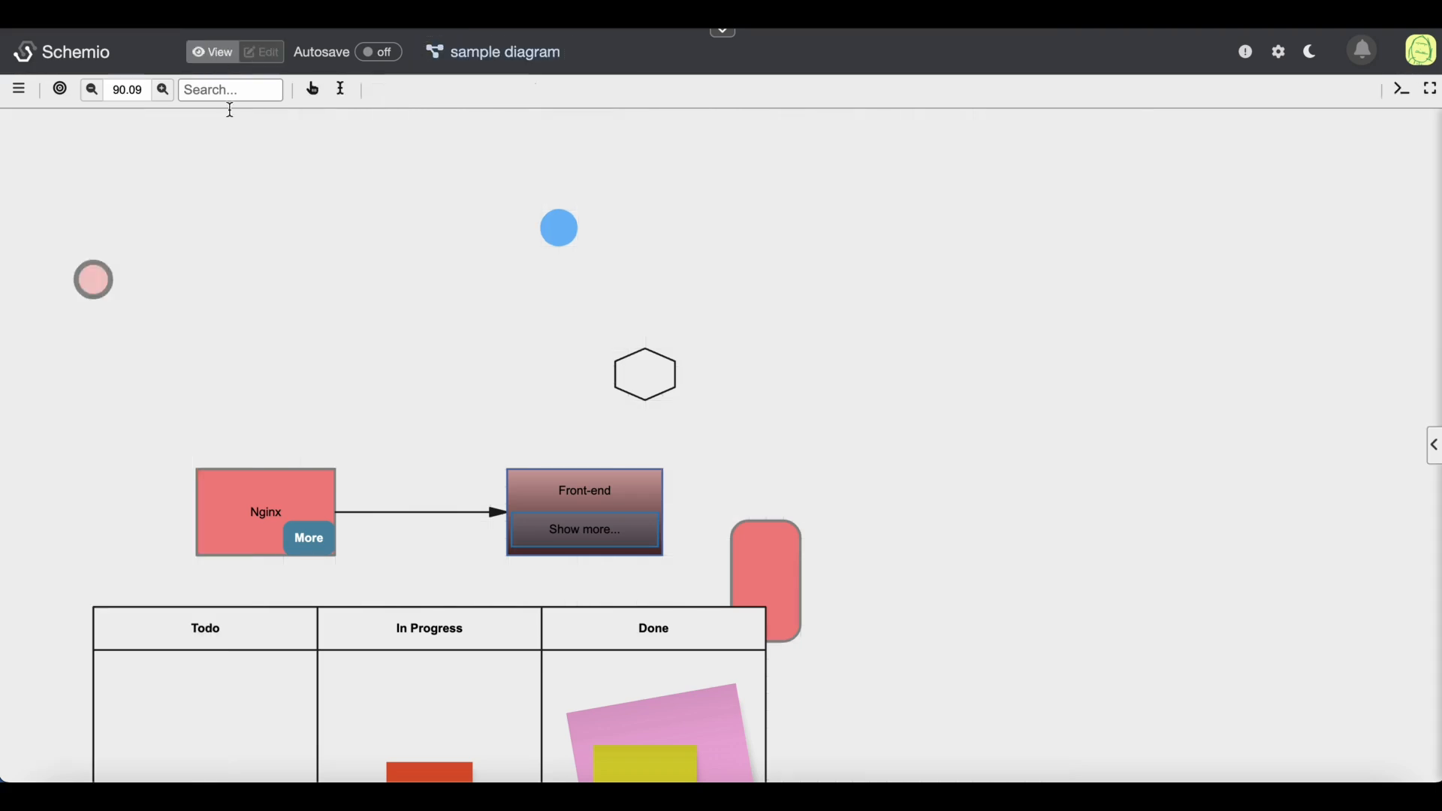
pyautogui.moveTo(344, 285); pyautogui.dragTo(412, 313)
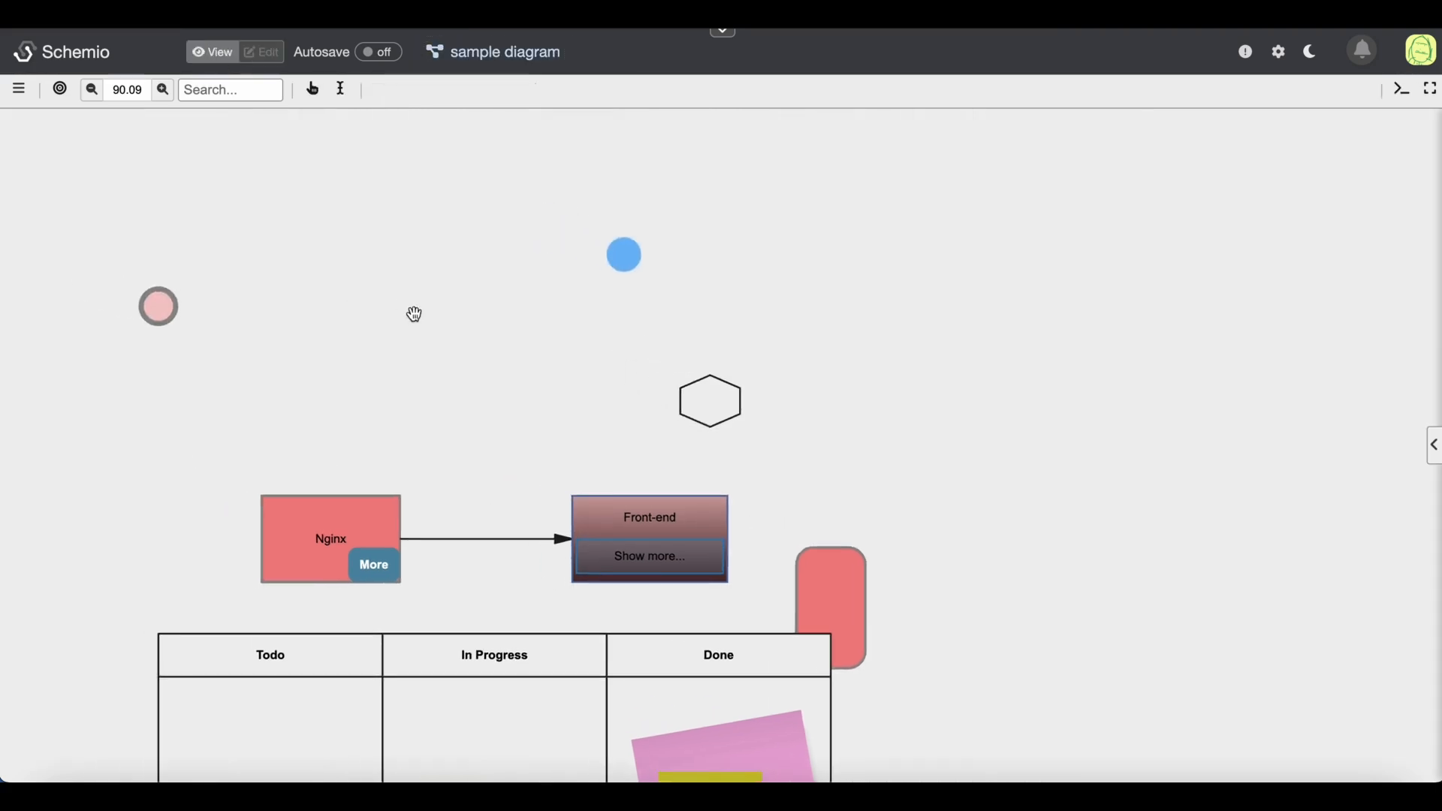
pyautogui.click(634, 264)
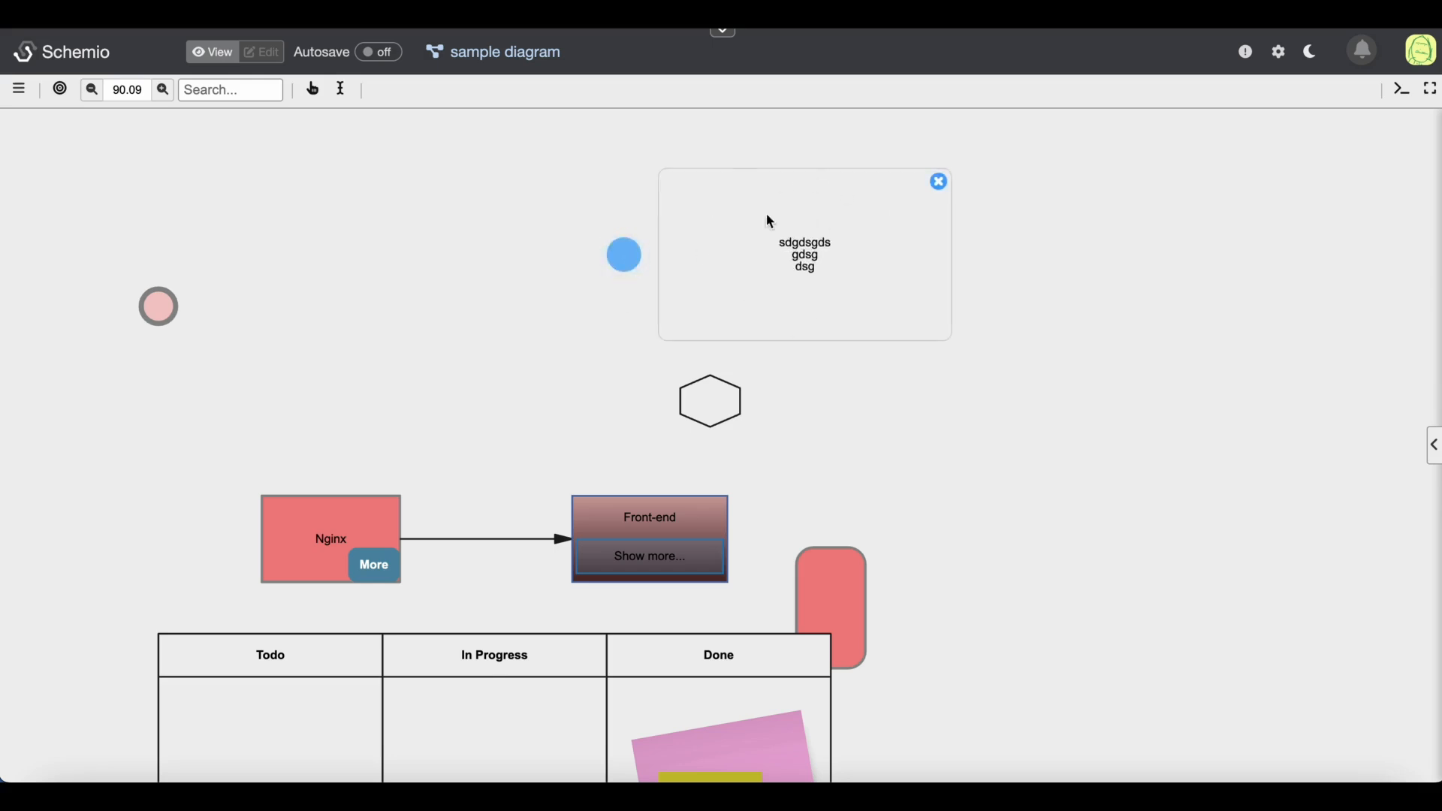
pyautogui.click(940, 183)
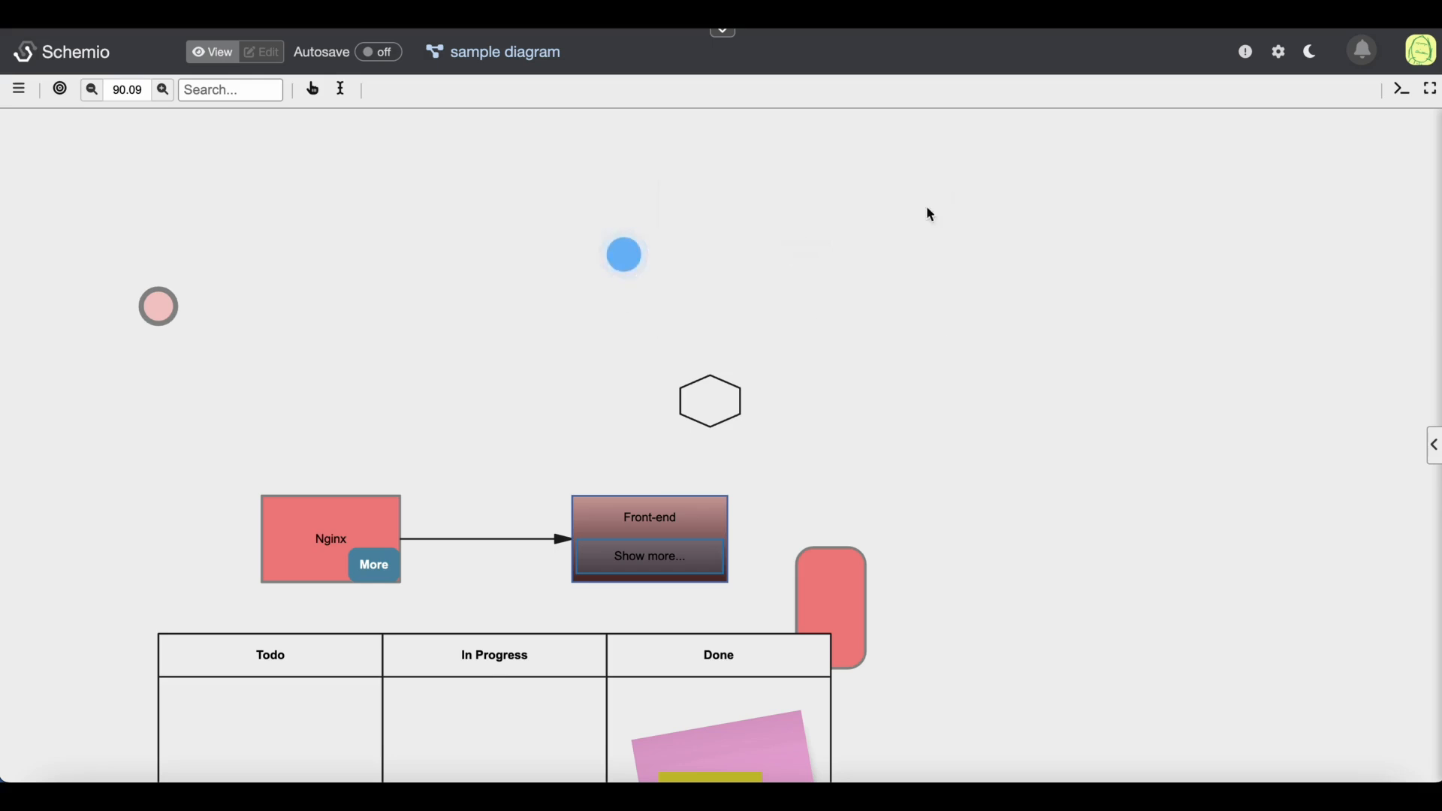
pyautogui.click(626, 263)
pyautogui.click(627, 262)
pyautogui.click(272, 54)
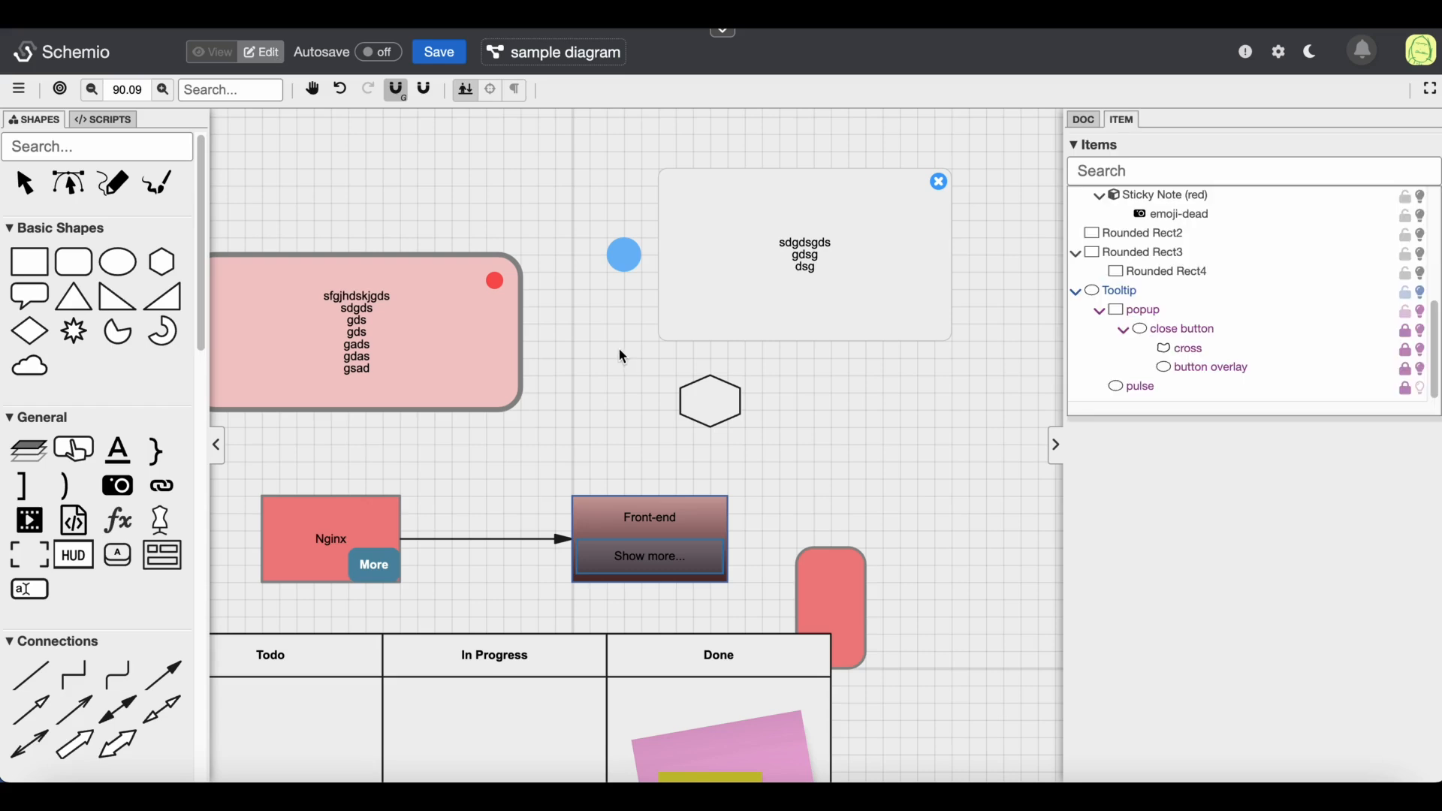